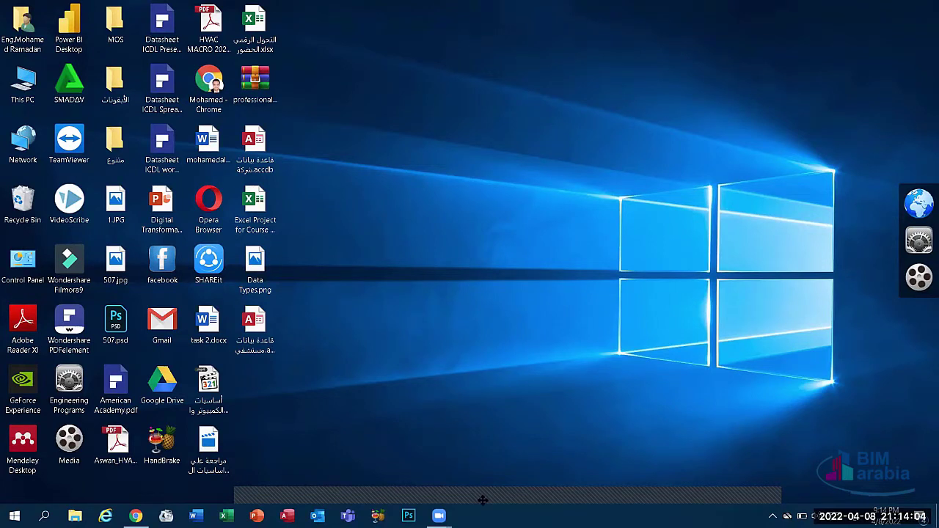
Step: Launch Microsoft Word from the taskbar
mouse_move(444, 488)
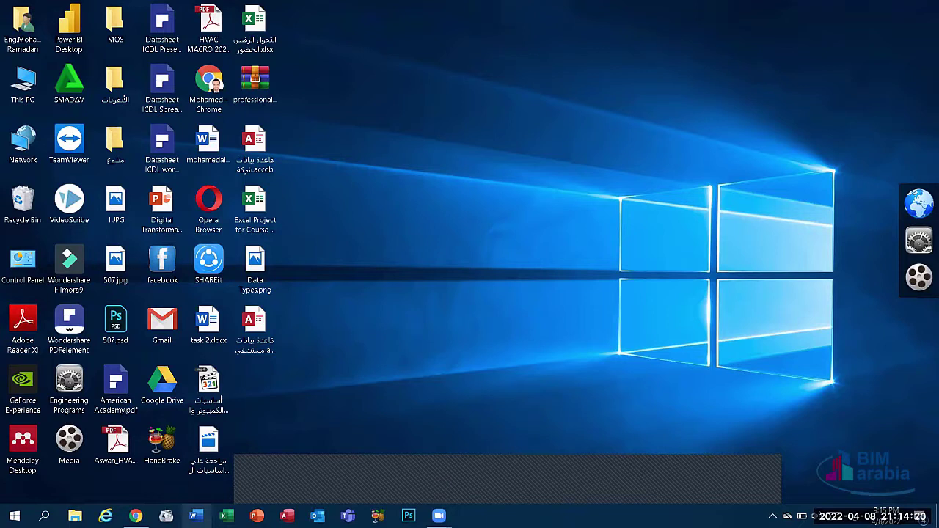
left_click(193, 515)
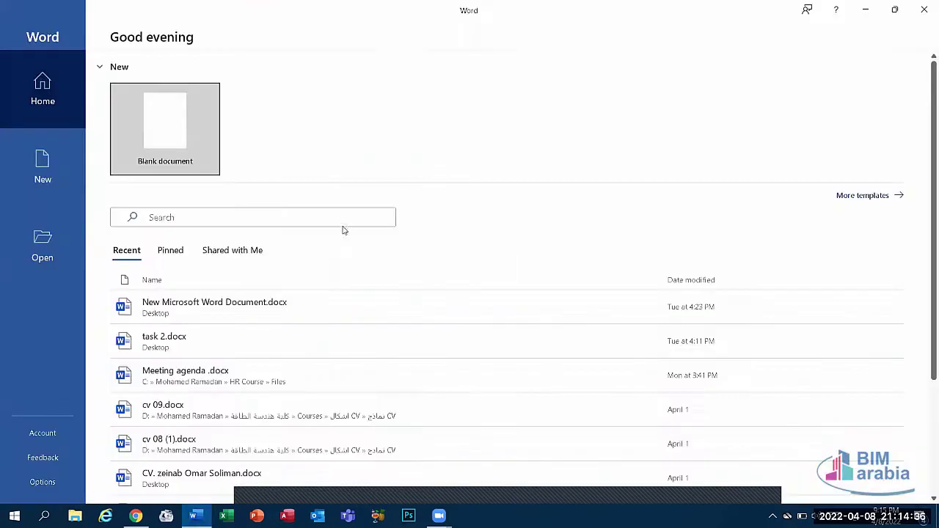
Step: Open a blank Word document and zoom the page view out to 120%
left_click(149, 128)
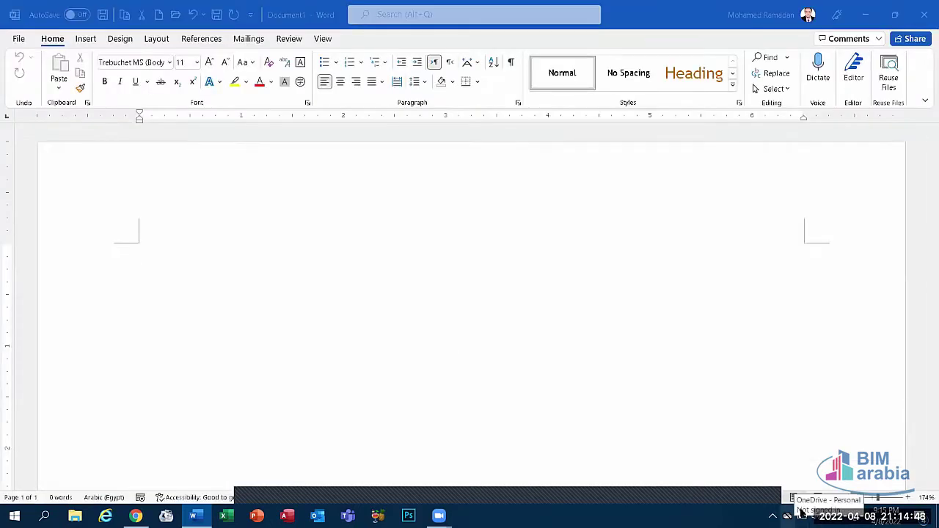
left_click(838, 498)
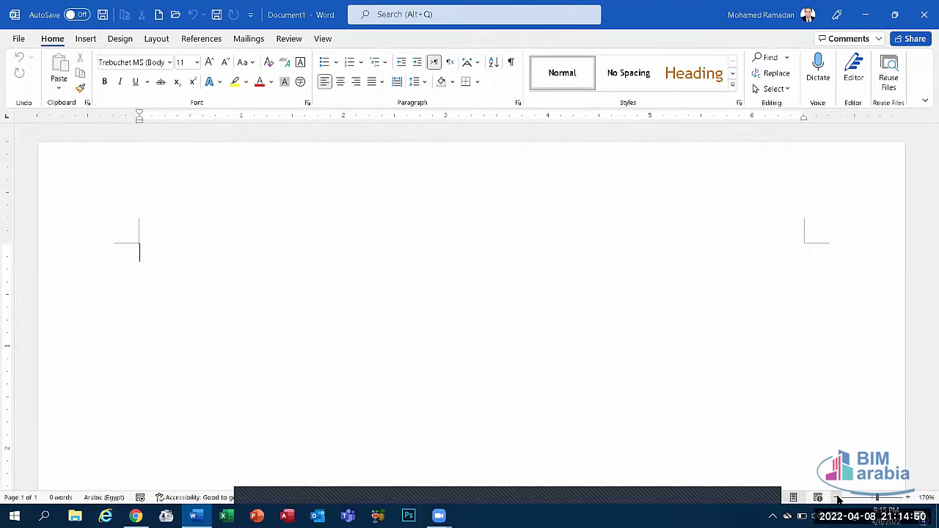
left_click(838, 498)
left_click(838, 498)
left_click(838, 499)
left_click(838, 498)
left_click(838, 498)
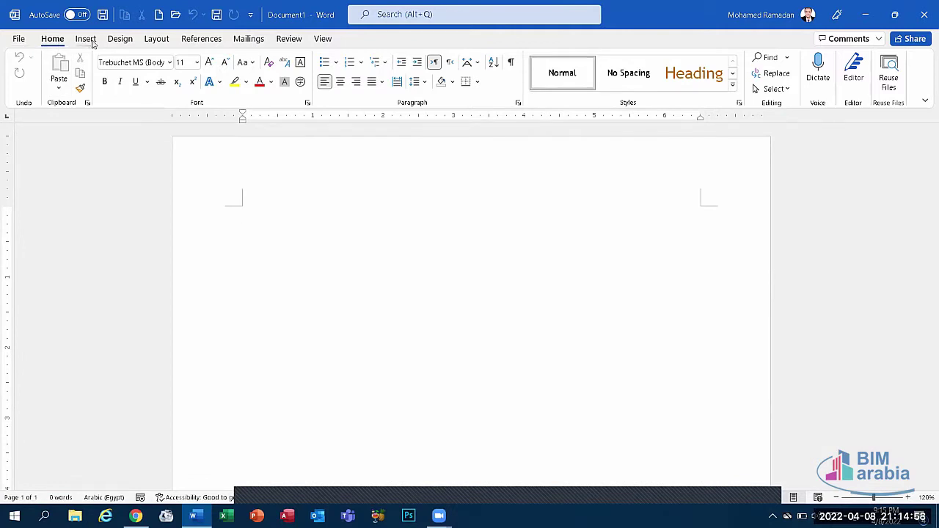
scroll(159, 38, "down", 1)
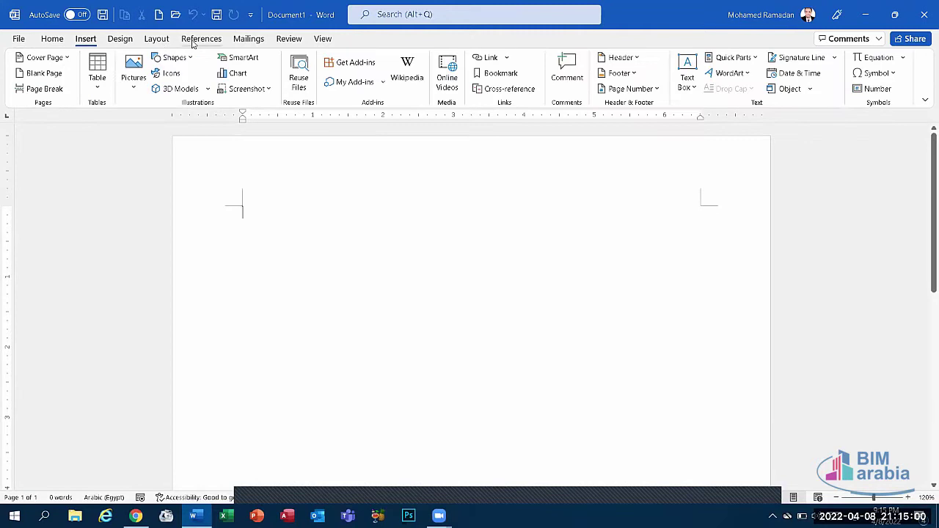
Step: Look through the Mailings and View tabs, then close the document without saving
left_click(246, 40)
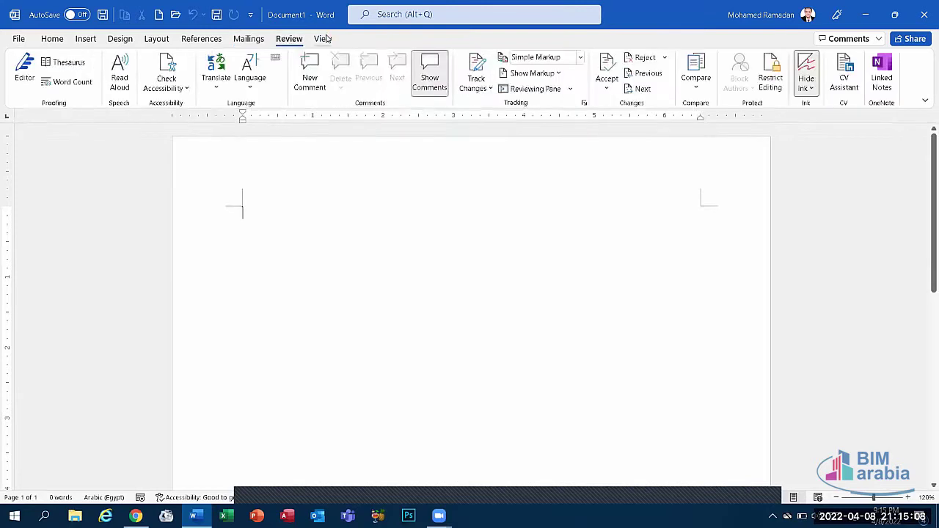
left_click(324, 39)
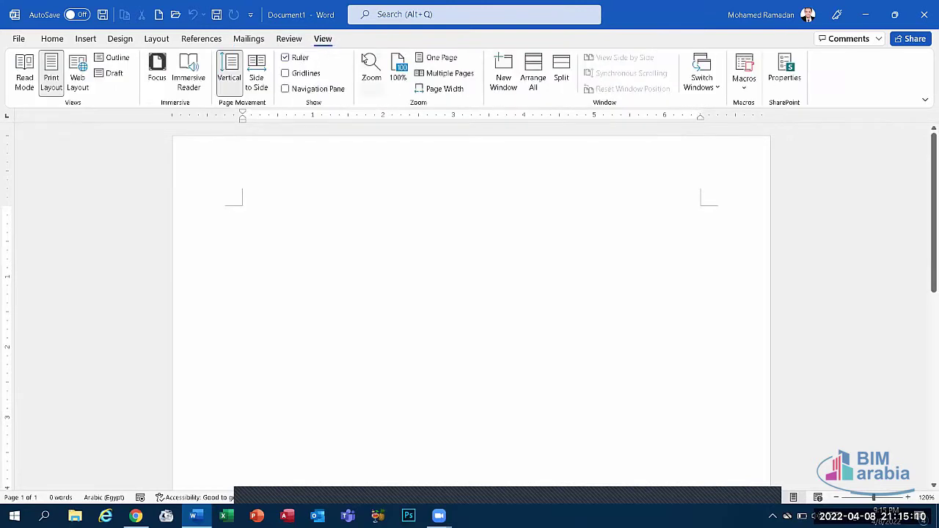
left_click(925, 19)
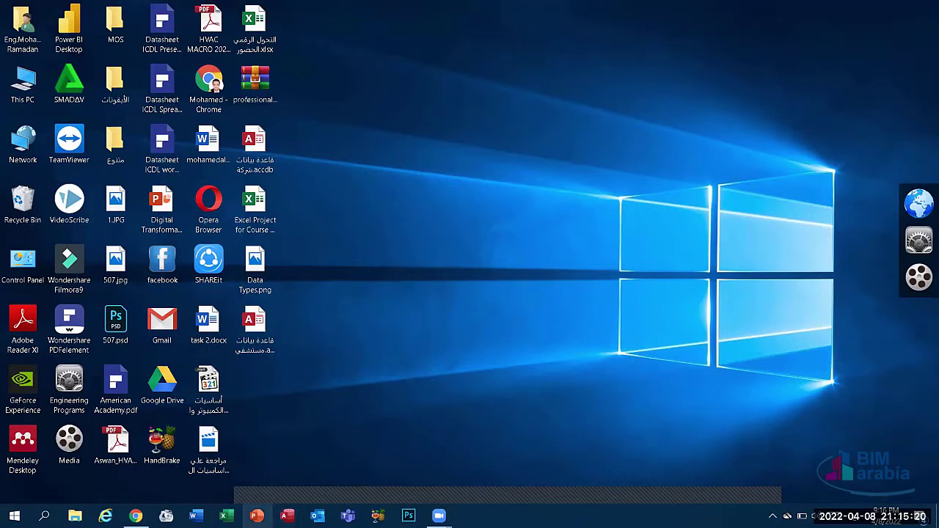
Step: Check the desktop's New file types for a PowerPoint presentation, then dismiss the menu
right_click(417, 179)
mouse_move(443, 184)
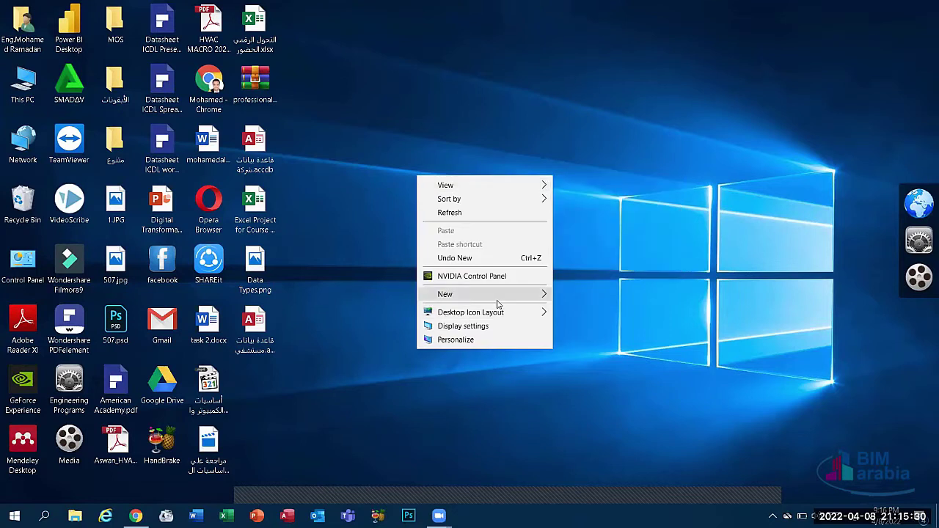
left_click(534, 299)
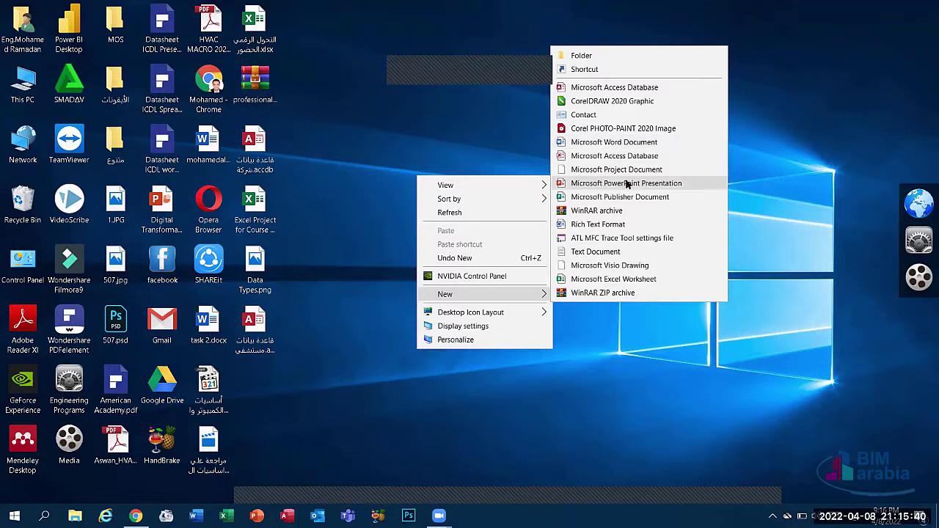
left_click(339, 355)
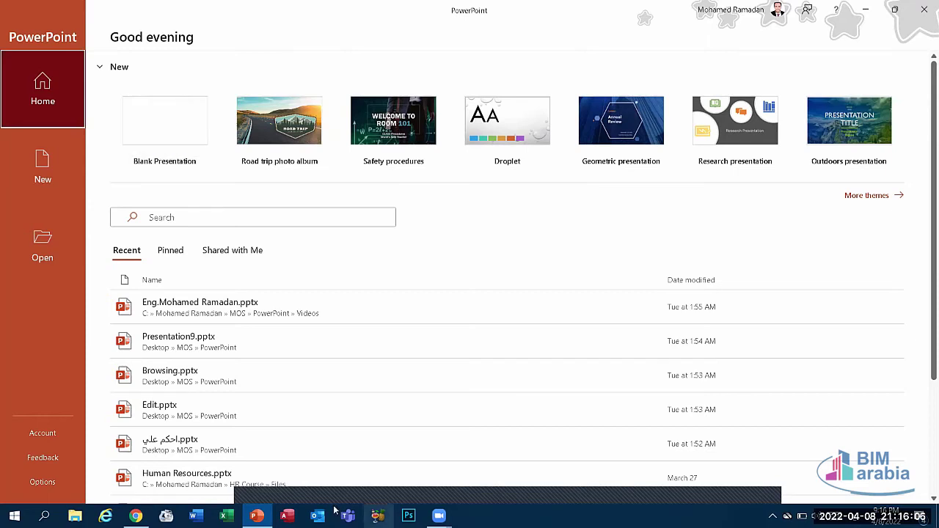
Step: Switch to Word and back, then start a blank PowerPoint presentation
left_click(194, 516)
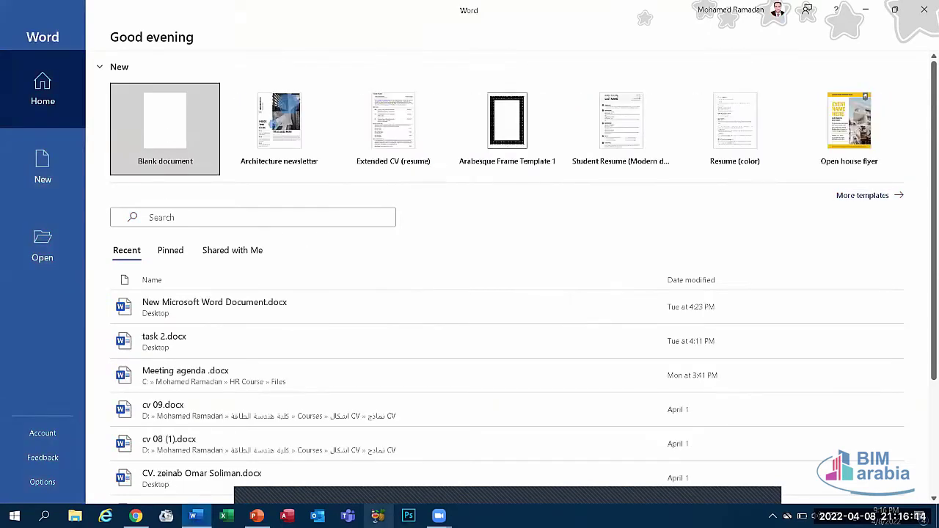
left_click(256, 516)
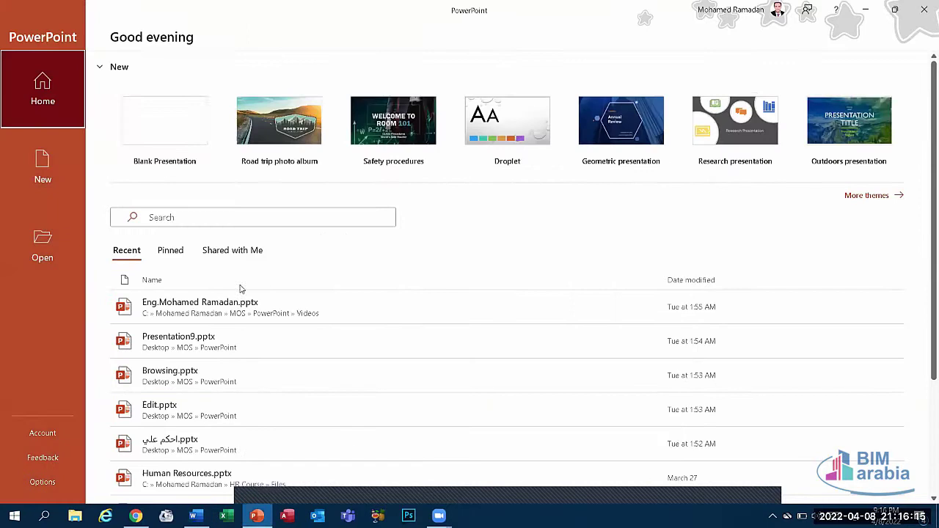
left_click(195, 128)
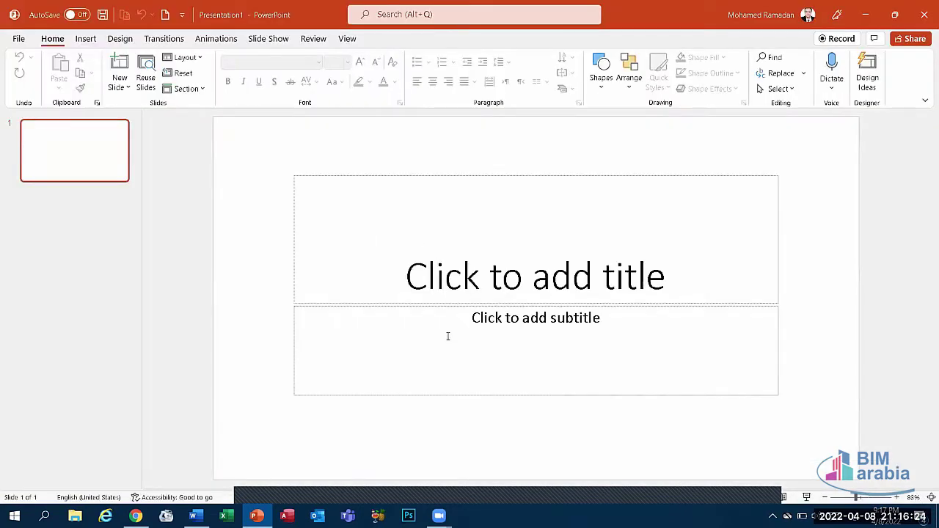
left_click(402, 290)
left_click(371, 399)
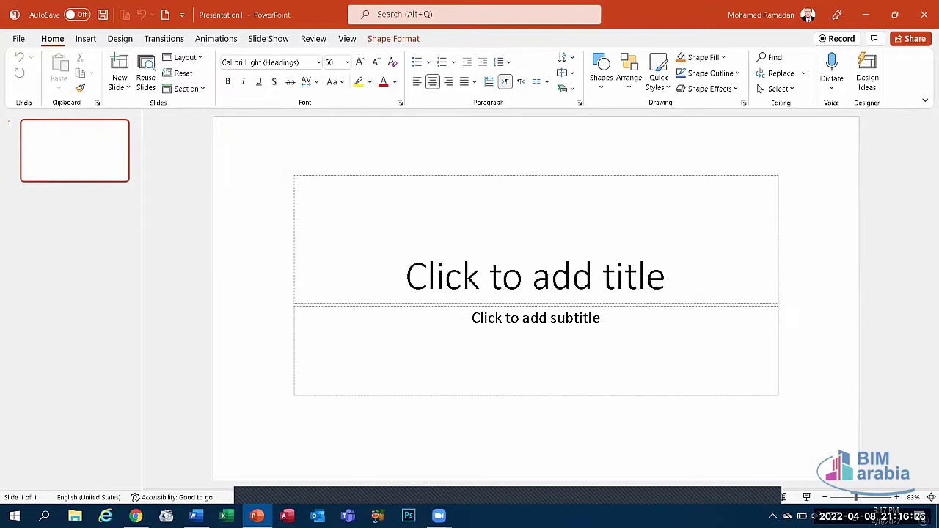
left_click(194, 516)
left_click(174, 131)
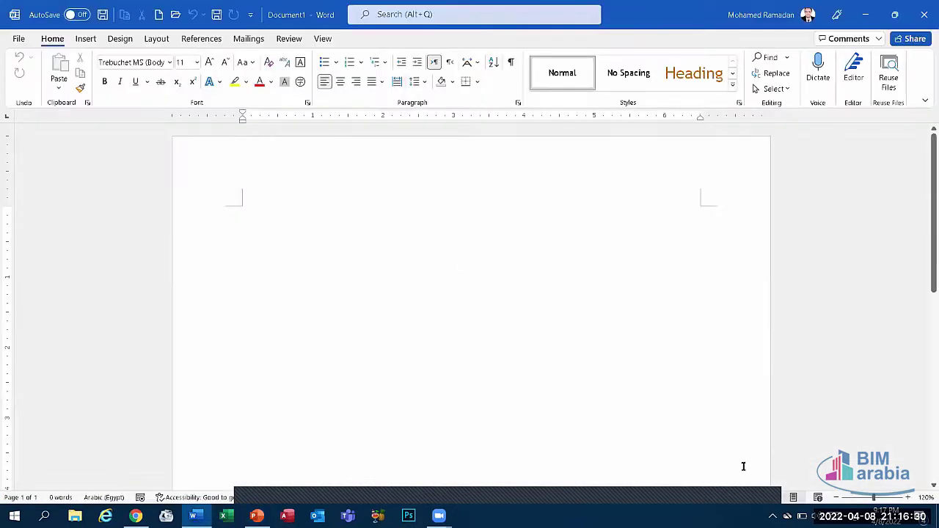
left_click(835, 498)
left_click(835, 498)
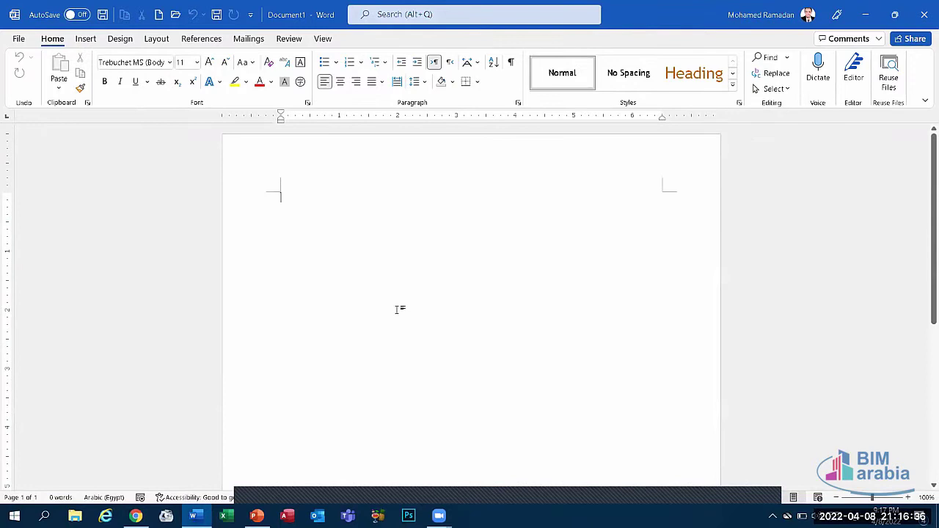
left_click(256, 516)
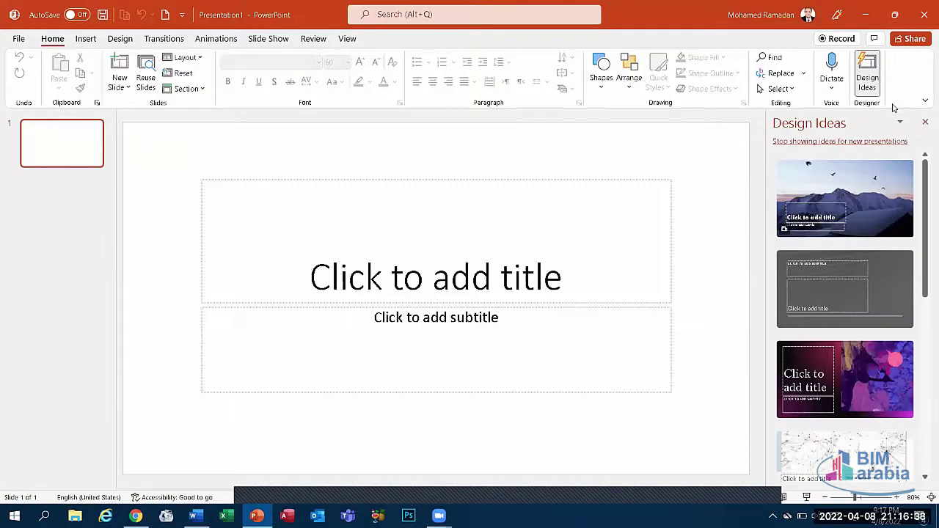
left_click(925, 122)
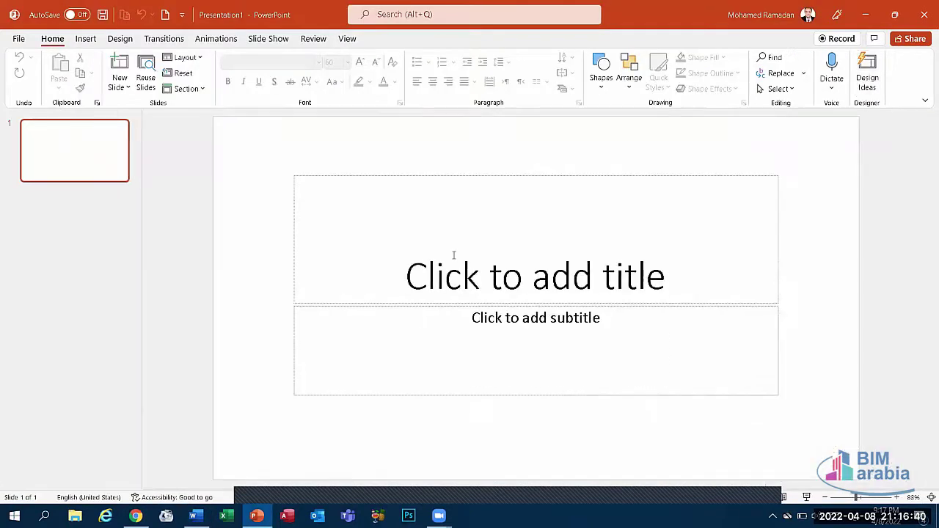
left_click(455, 316)
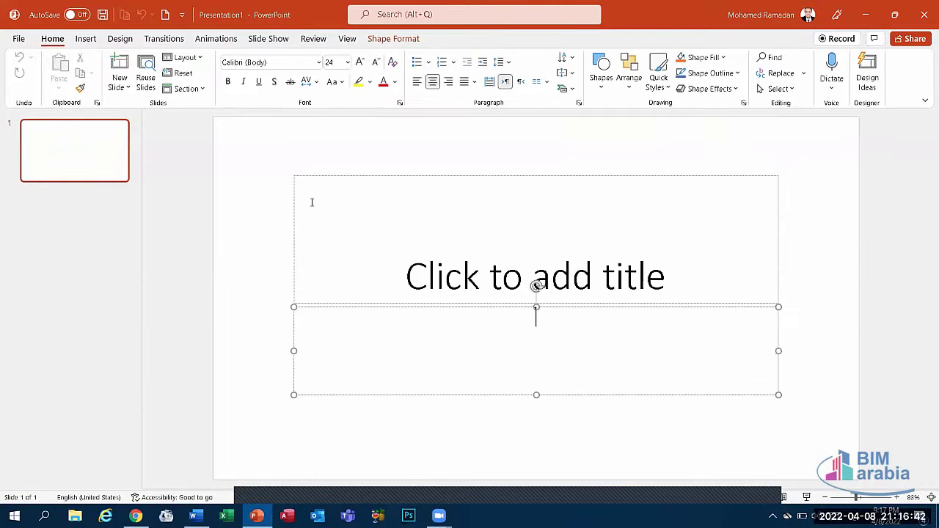
left_click(278, 168)
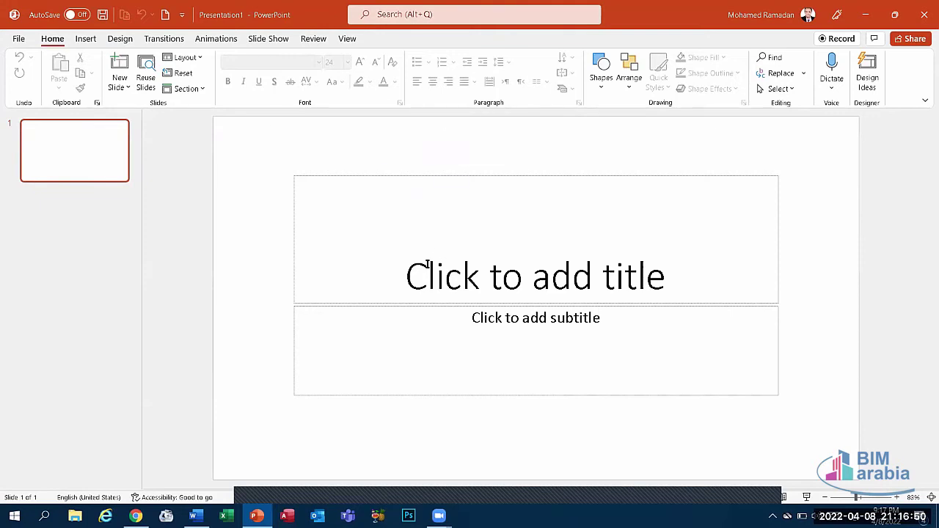
left_click(459, 263)
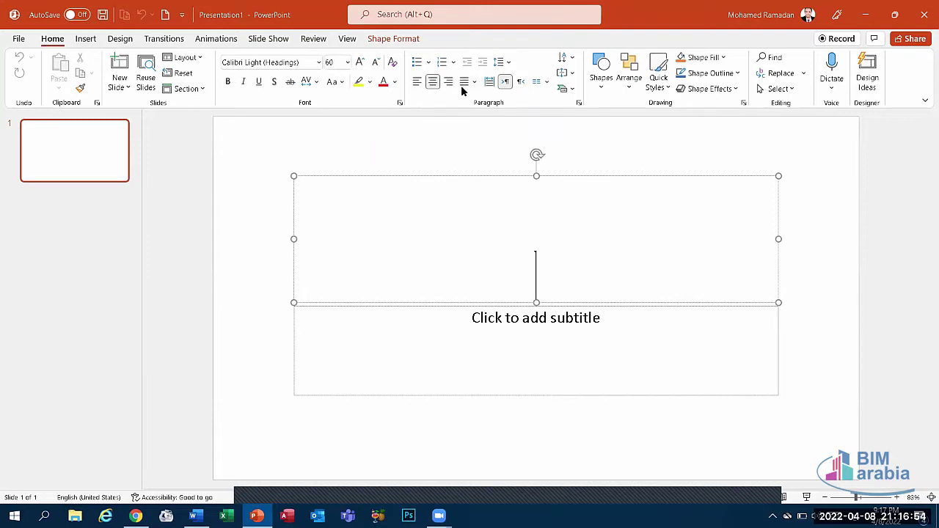
left_click(391, 155)
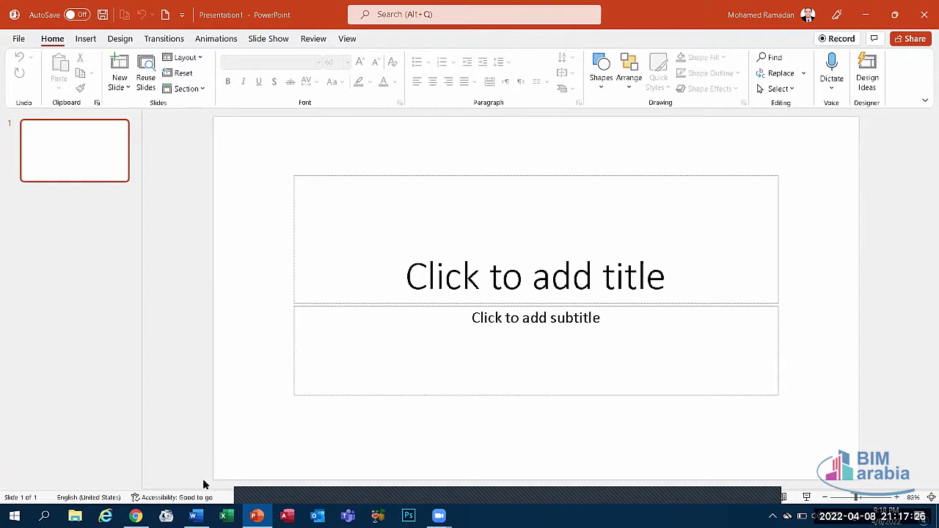
Step: Compare PowerPoint's File page with Word's New templates page, ending back in PowerPoint
left_click(194, 516)
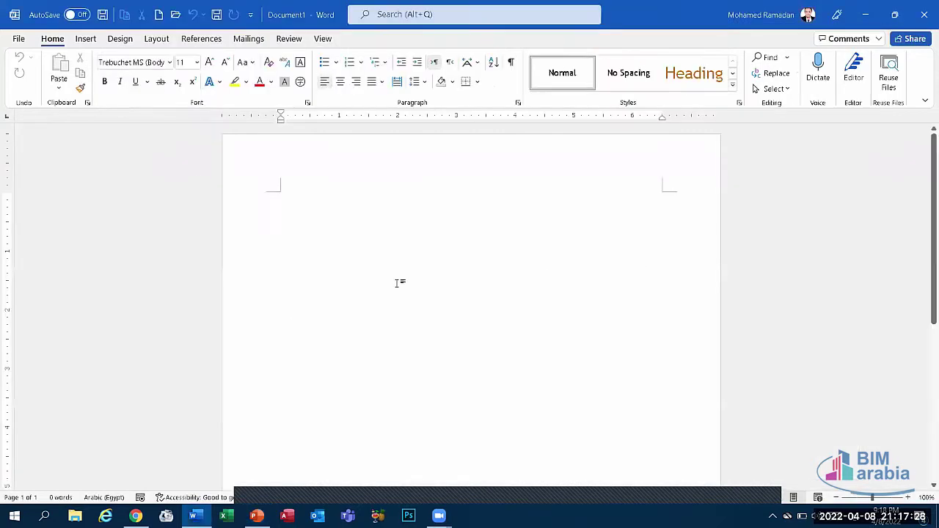
left_click(256, 516)
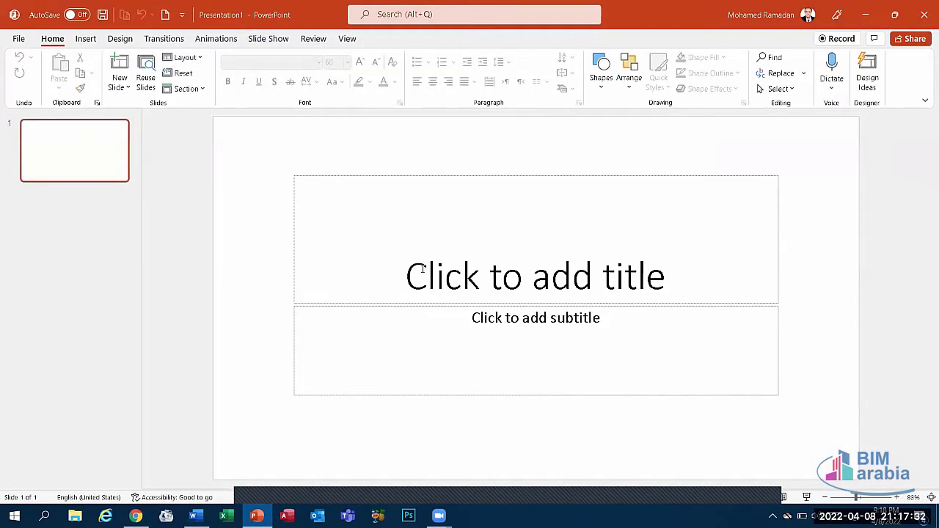
left_click(20, 39)
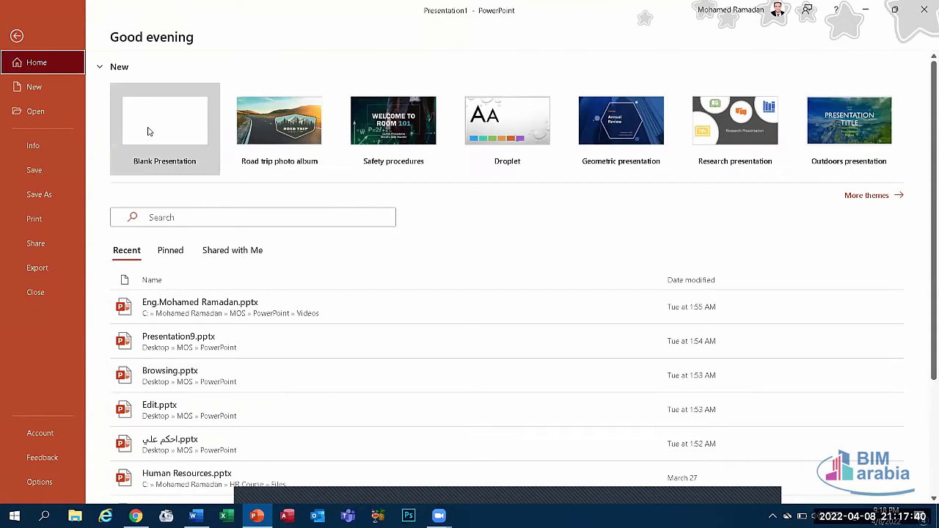
left_click(194, 516)
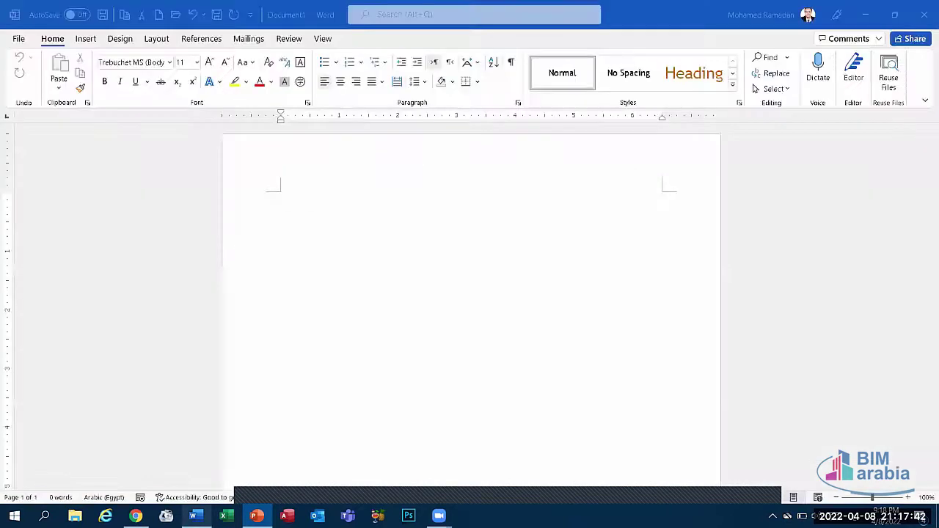
left_click(17, 40)
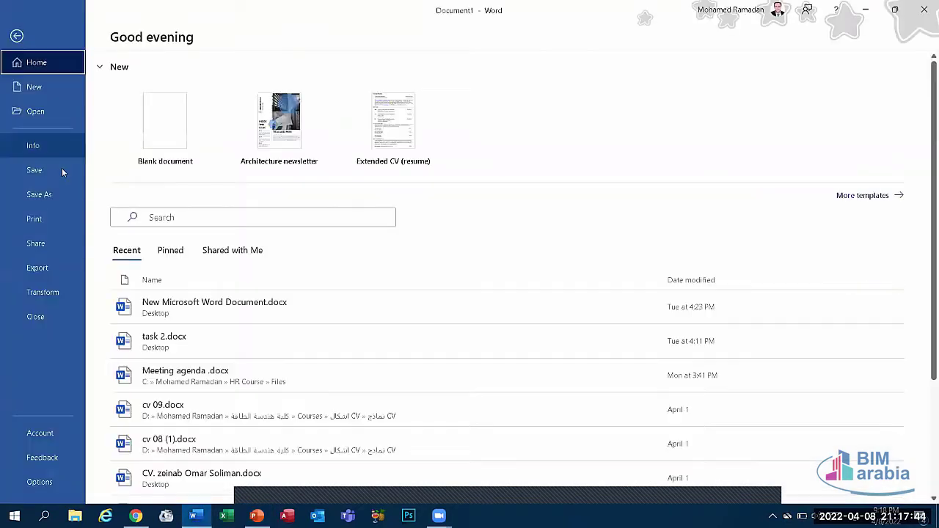
left_click(43, 84)
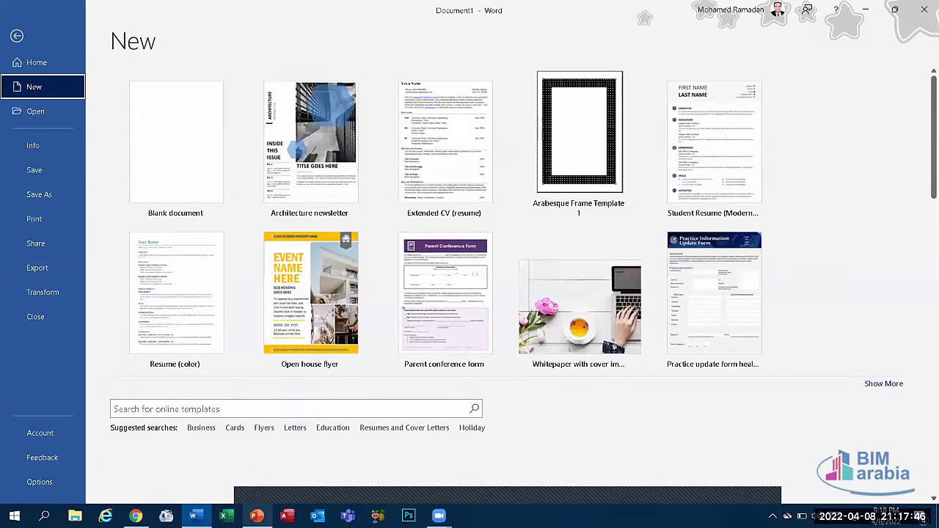
left_click(257, 516)
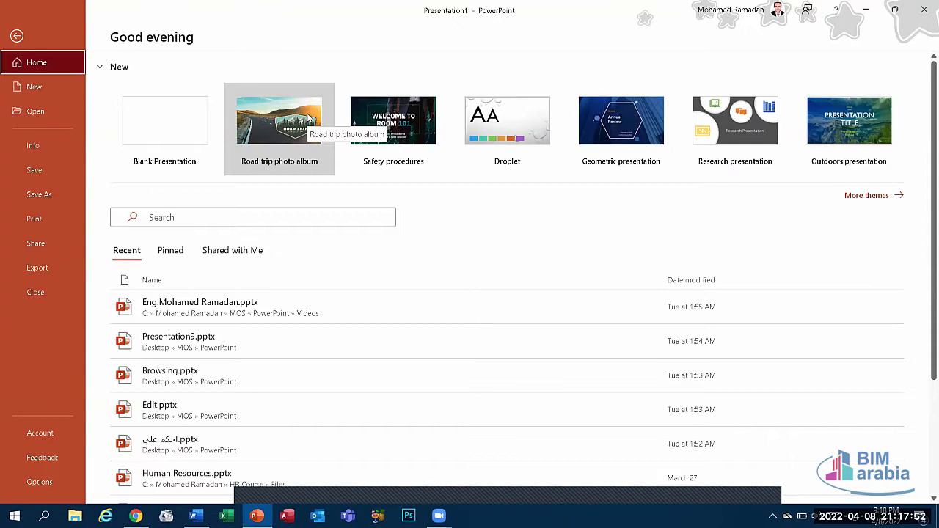
Step: Scroll through PowerPoint's New presentation templates
left_click(33, 89)
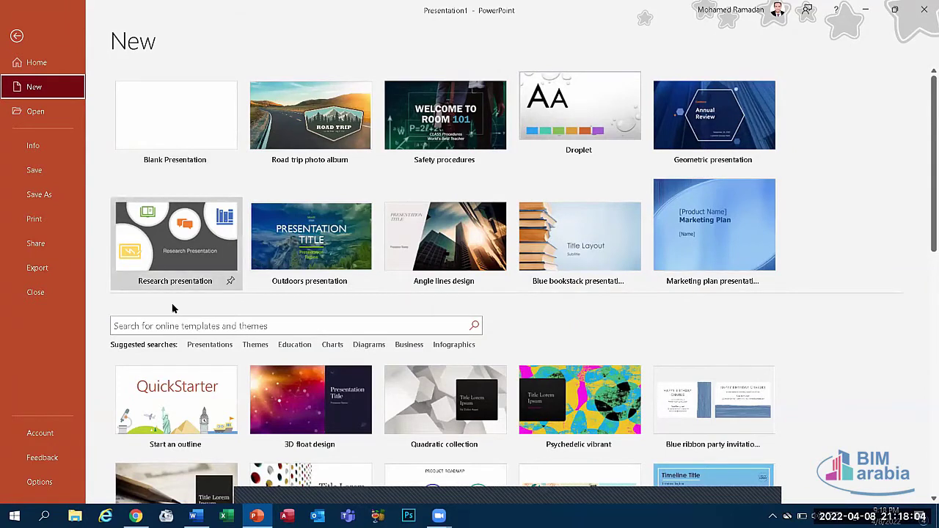
scroll(397, 323, "down", 3)
scroll(601, 231, "down", 8)
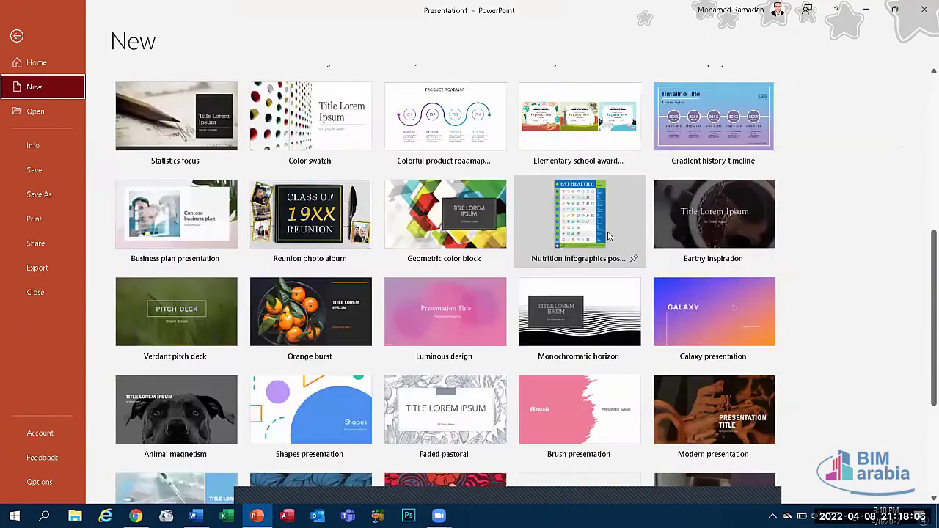
scroll(609, 237, "up", 1)
scroll(462, 209, "up", 7)
scroll(124, 164, "up", 4)
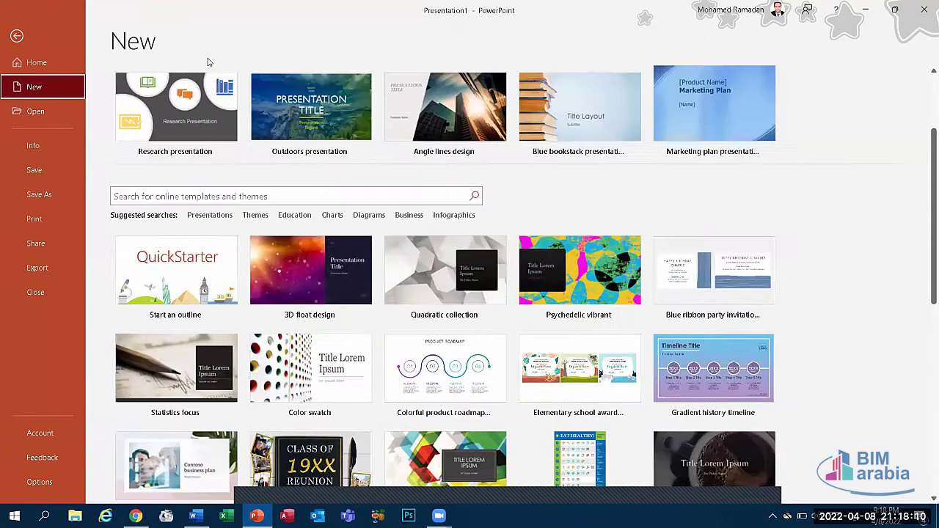
Step: Browse for a presentation to open, cancel, and show Presentation1's Info page
left_click(33, 112)
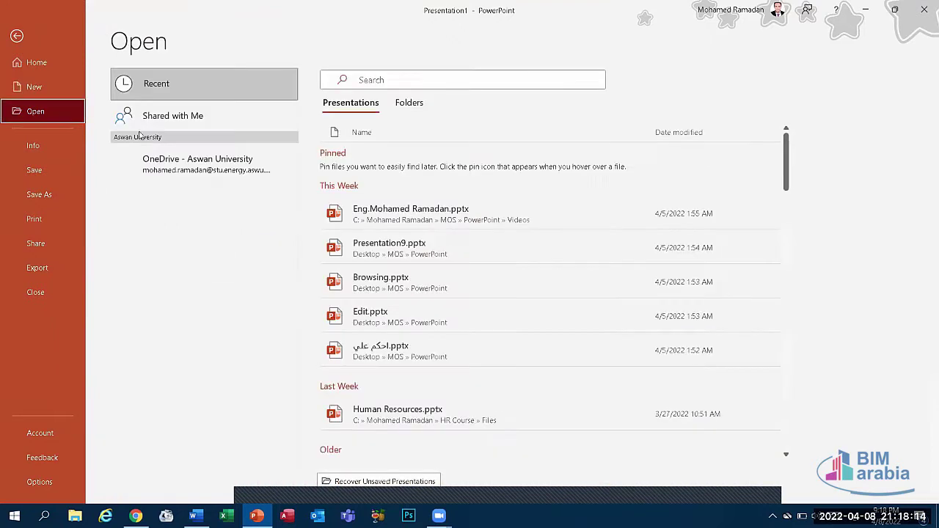
left_click(187, 312)
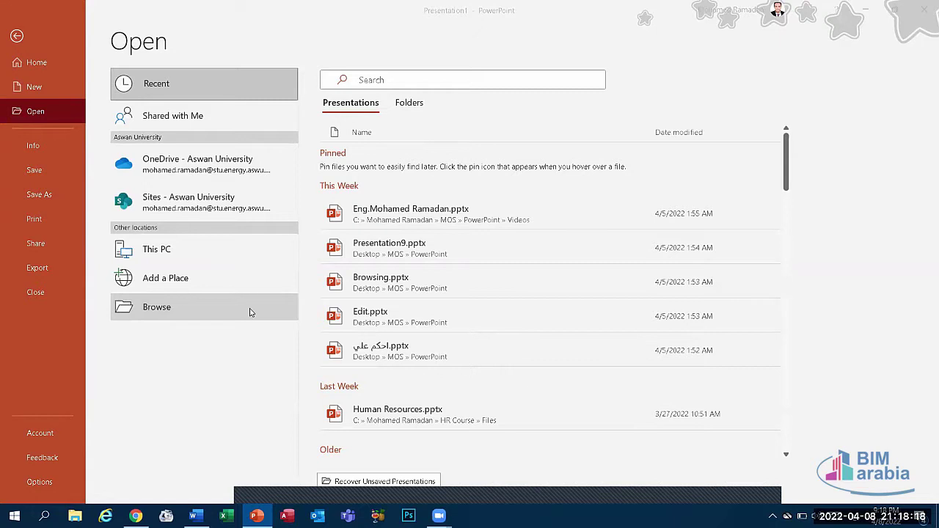
key("Escape")
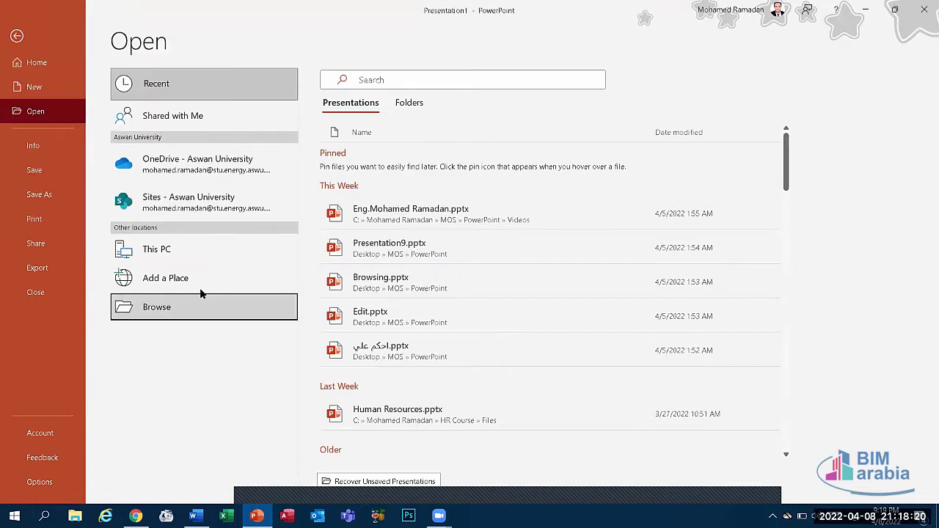
left_click(35, 147)
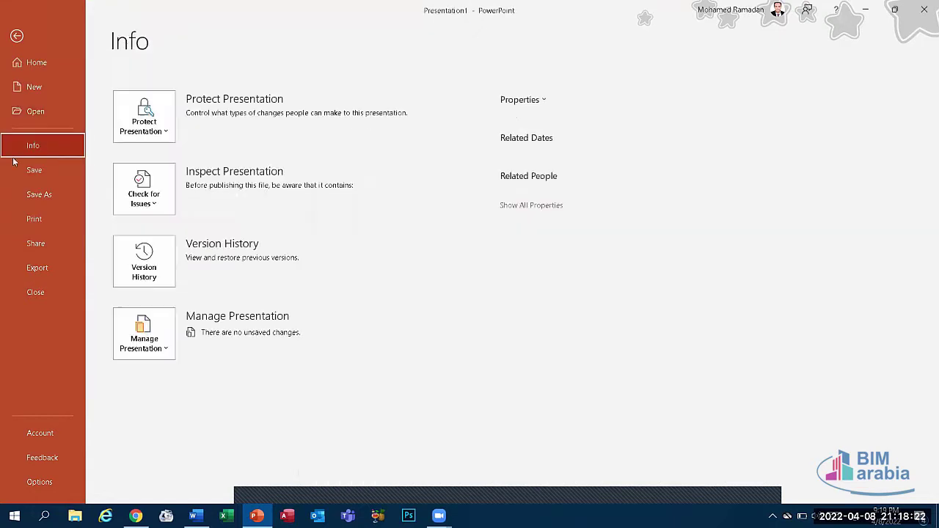
left_click(154, 129)
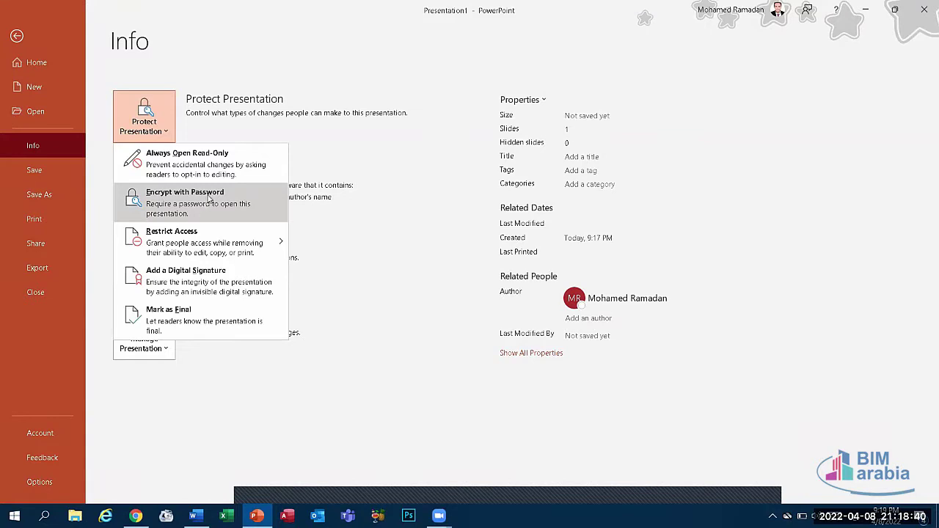
left_click(393, 204)
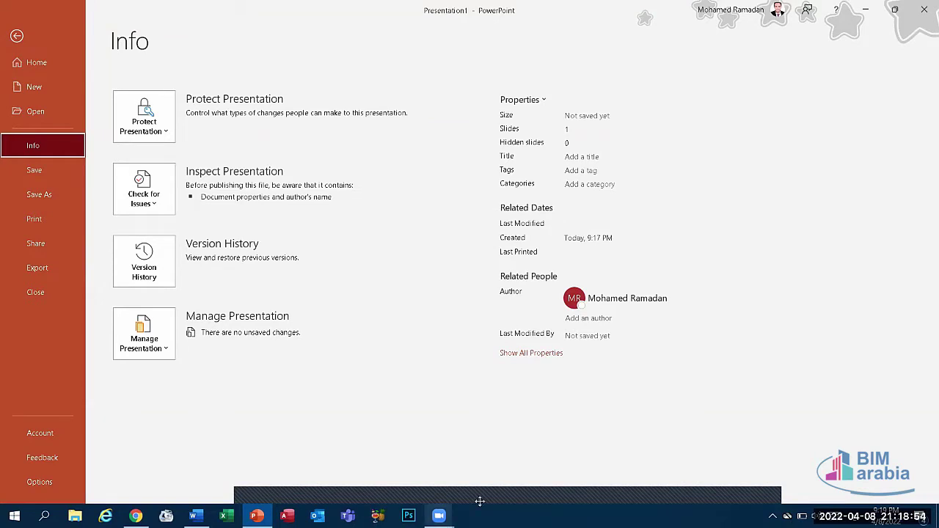
left_click(268, 494)
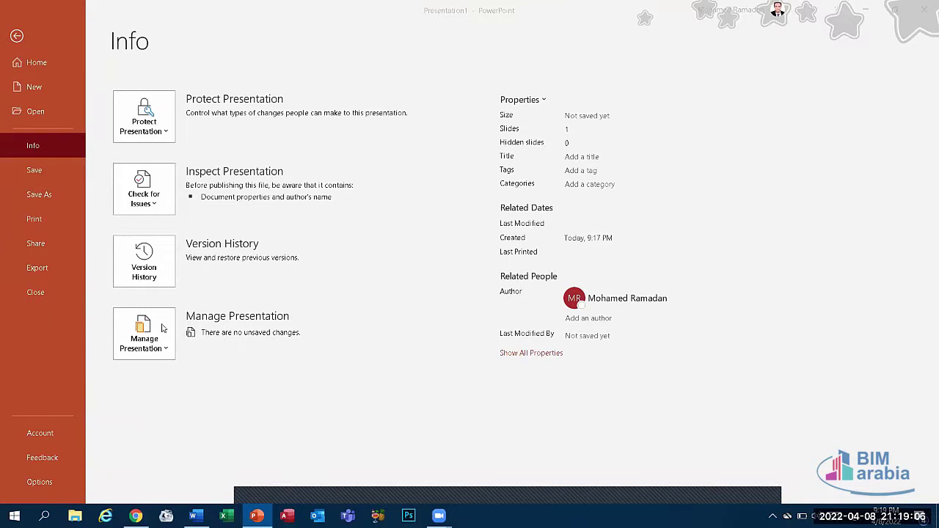
left_click(154, 338)
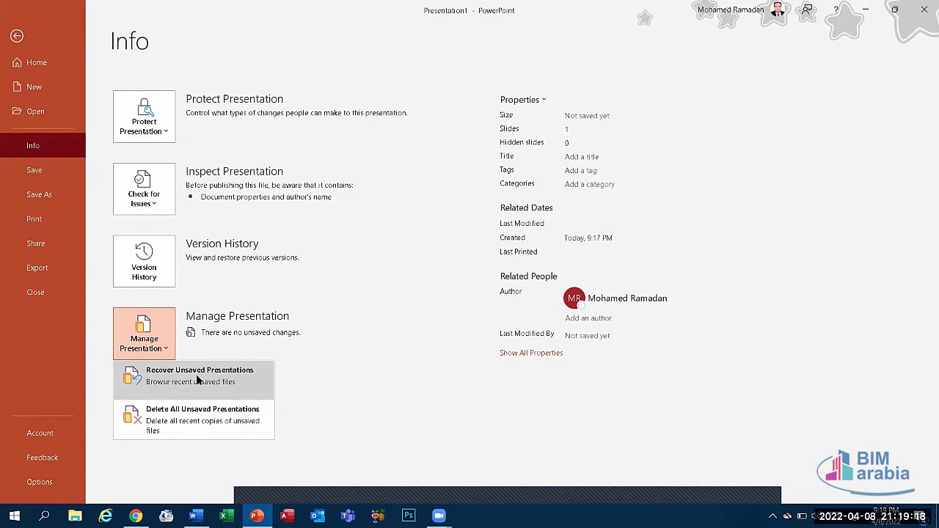
Step: Review the Save As file-type list and close the dialog without saving
left_click(53, 195)
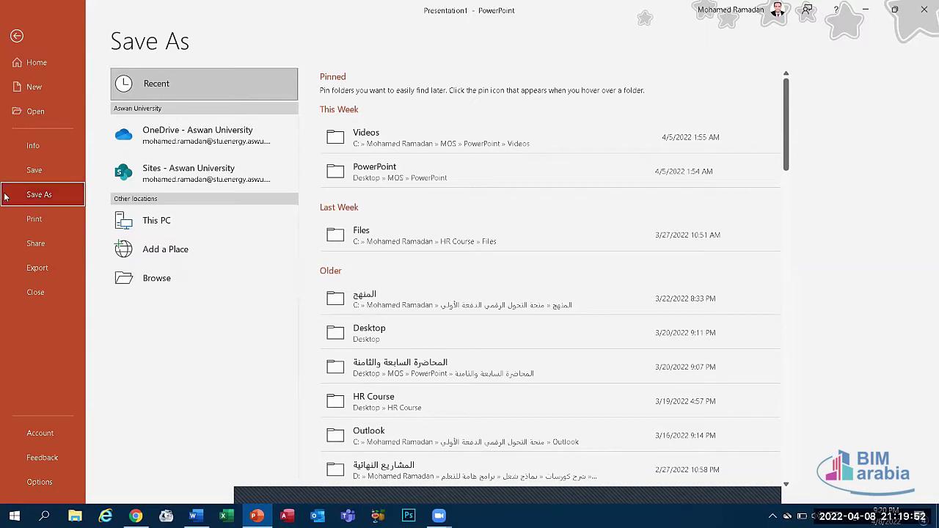
left_click(151, 283)
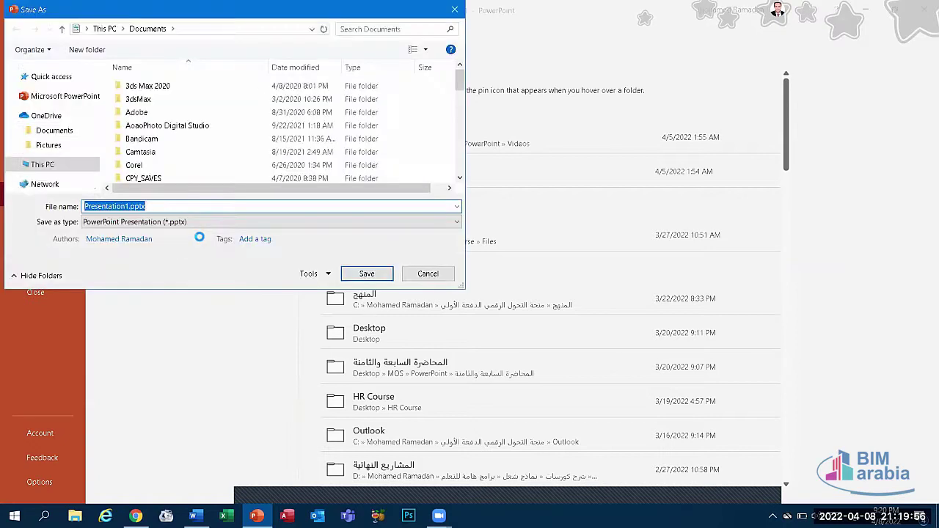
left_click(171, 223)
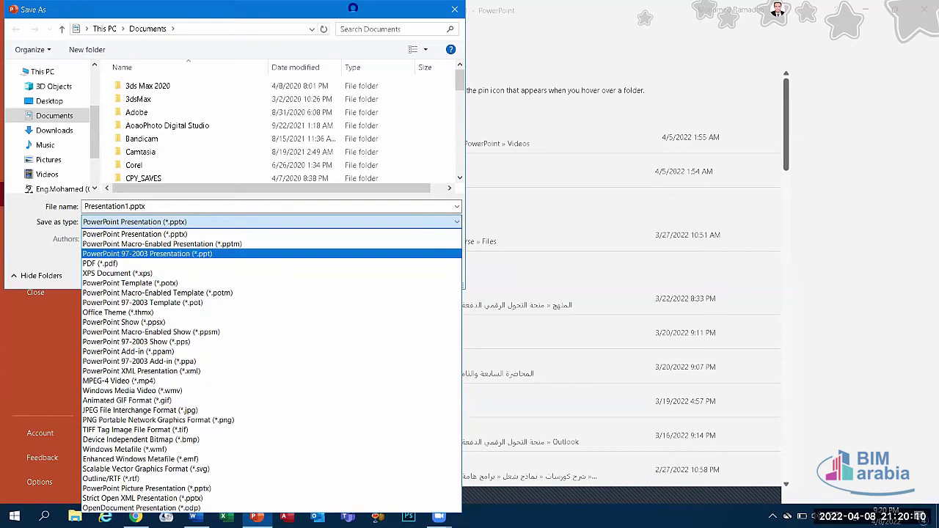
left_click(452, 10)
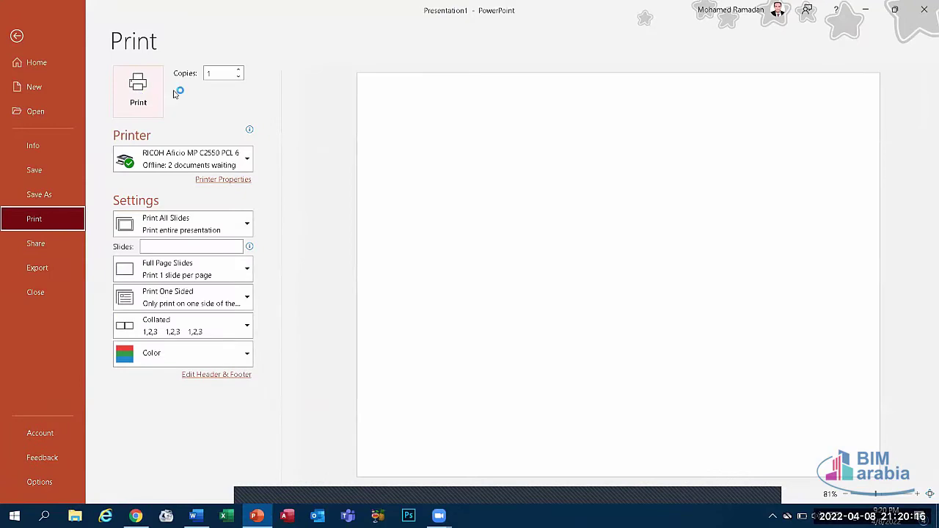
Step: Review the copies and slide range options, keeping 1 copy of all slides
double_click(220, 73)
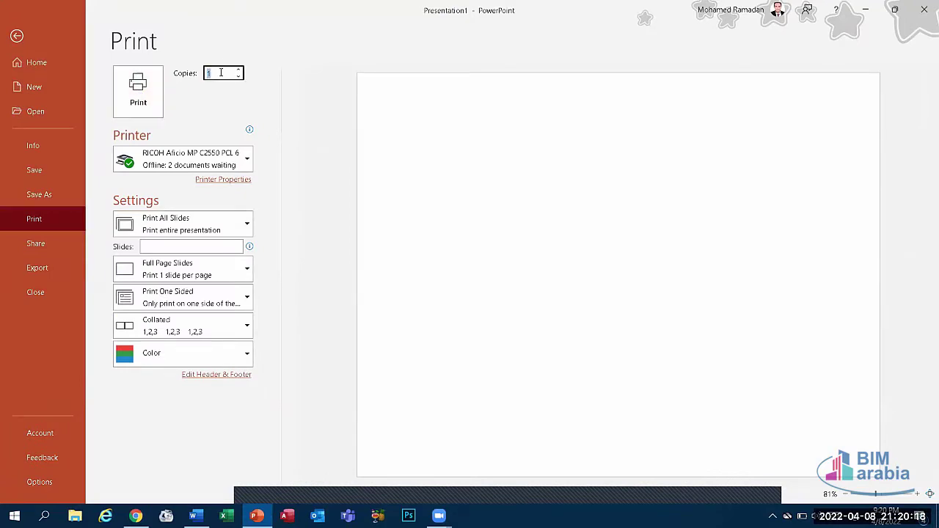
left_click(221, 73)
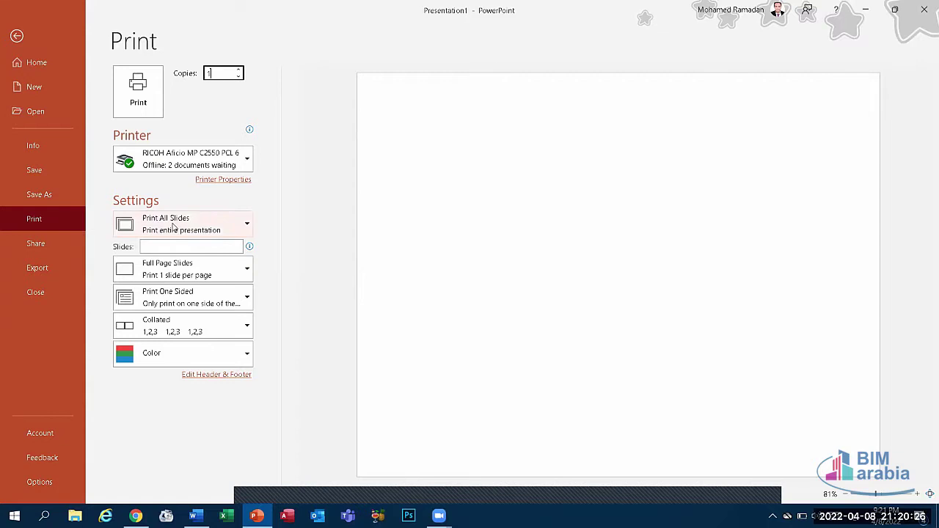
left_click(173, 233)
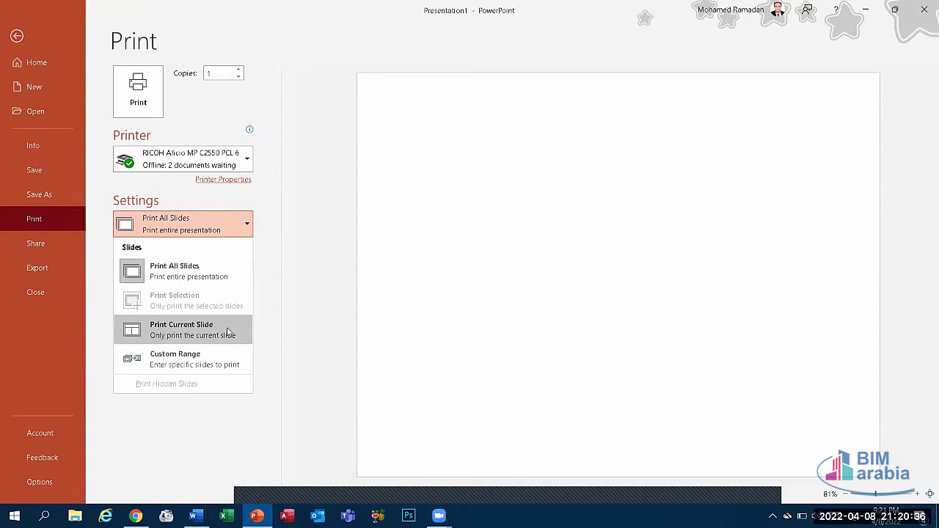
left_click(176, 317)
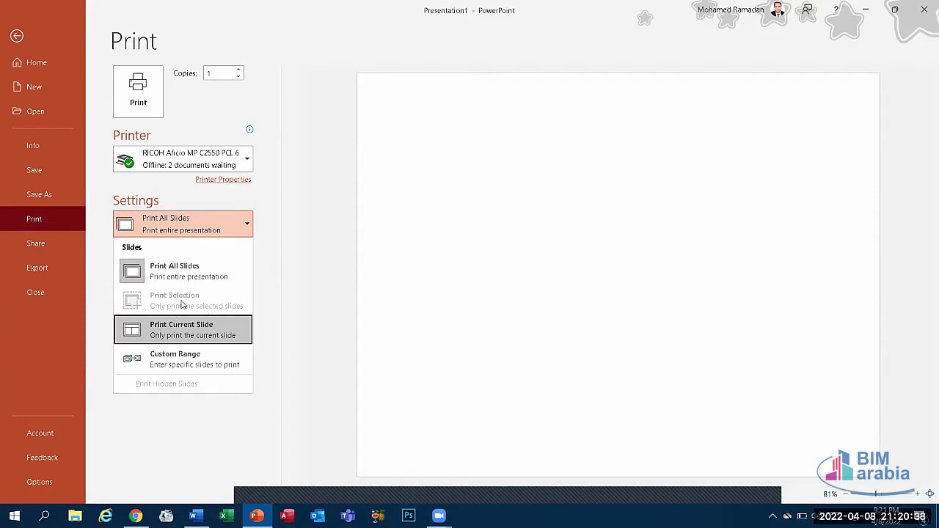
key("Down")
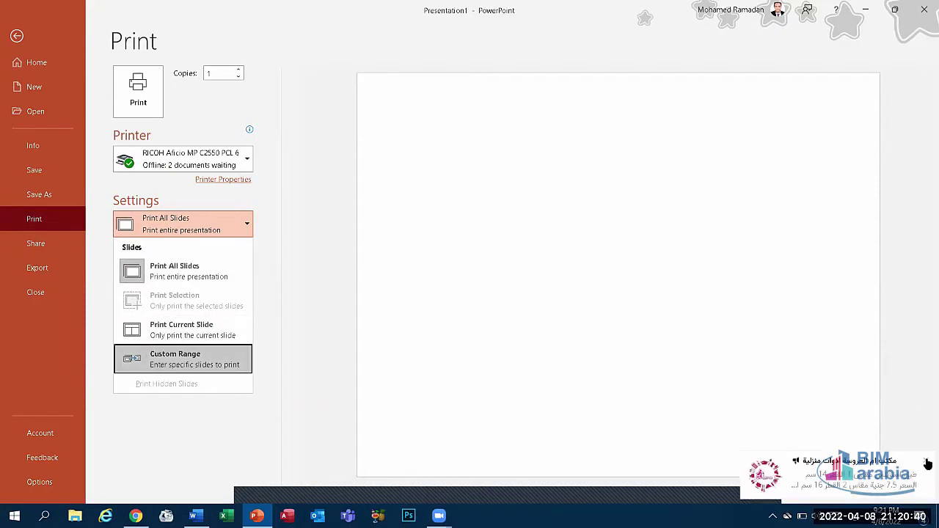
left_click(927, 465)
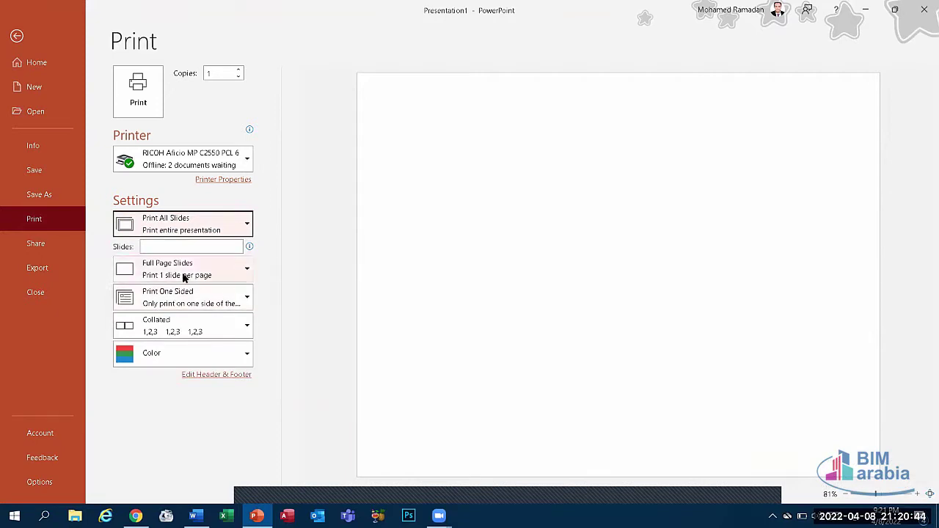
Step: Browse the layout, printing-sides and slide range lists unchanged, then switch to Word
left_click(185, 276)
left_click(191, 312)
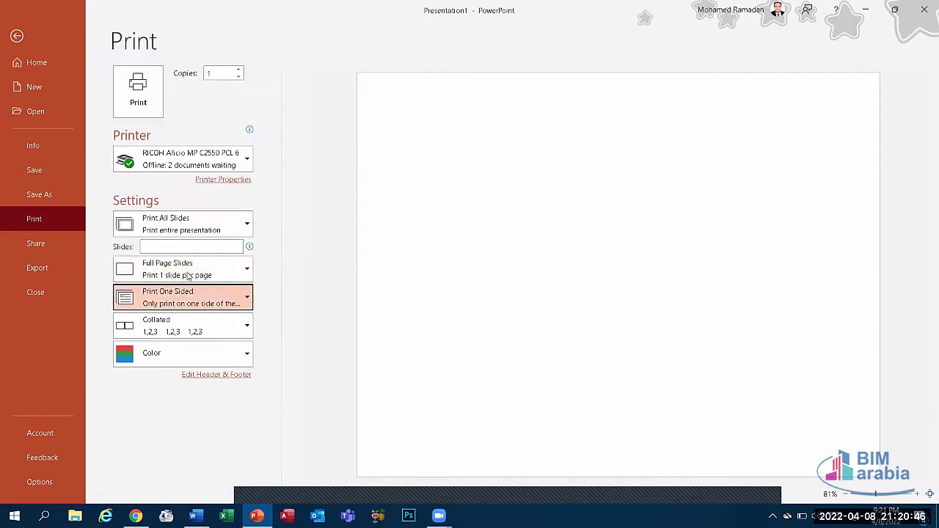
left_click(190, 276)
left_click(221, 296)
left_click(198, 221)
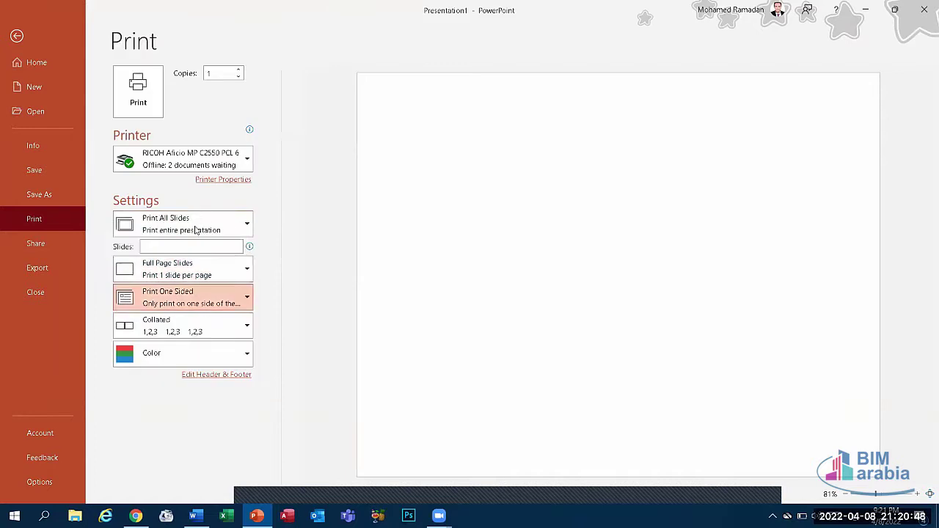
left_click(197, 226)
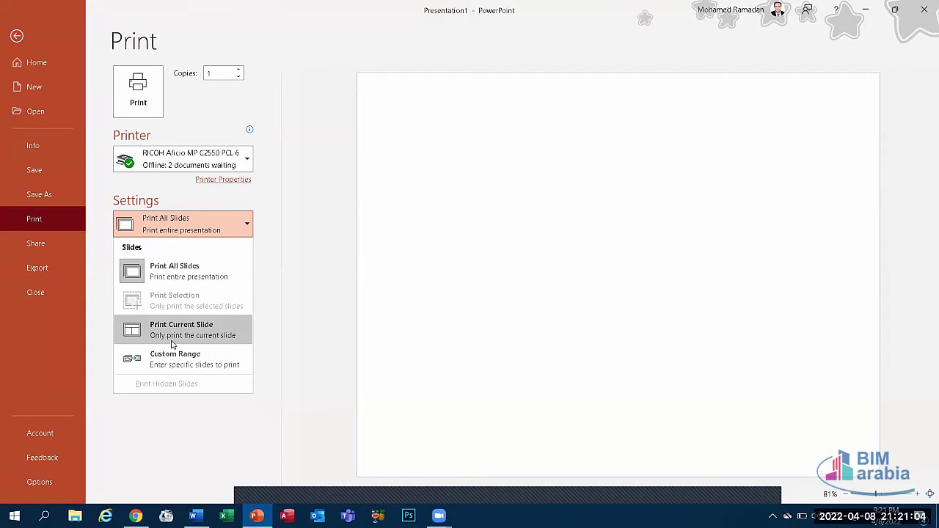
left_click(203, 219)
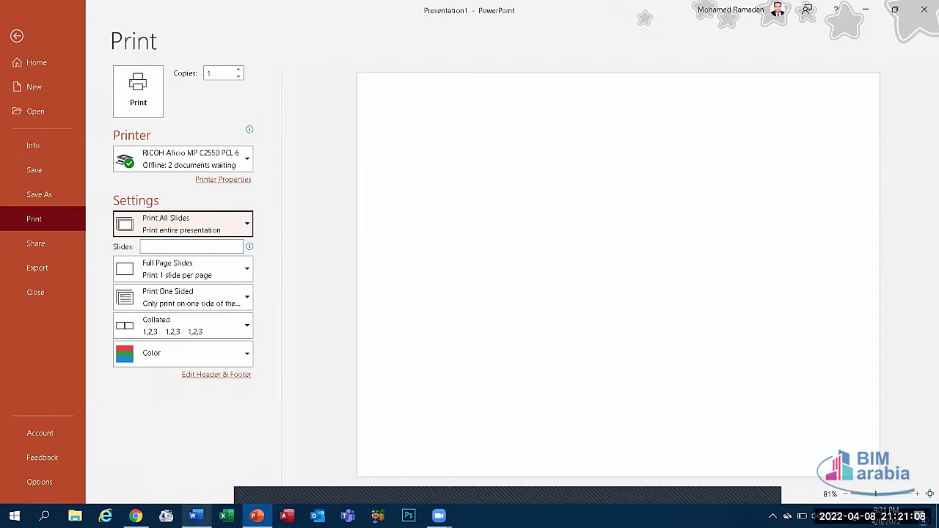
left_click(194, 516)
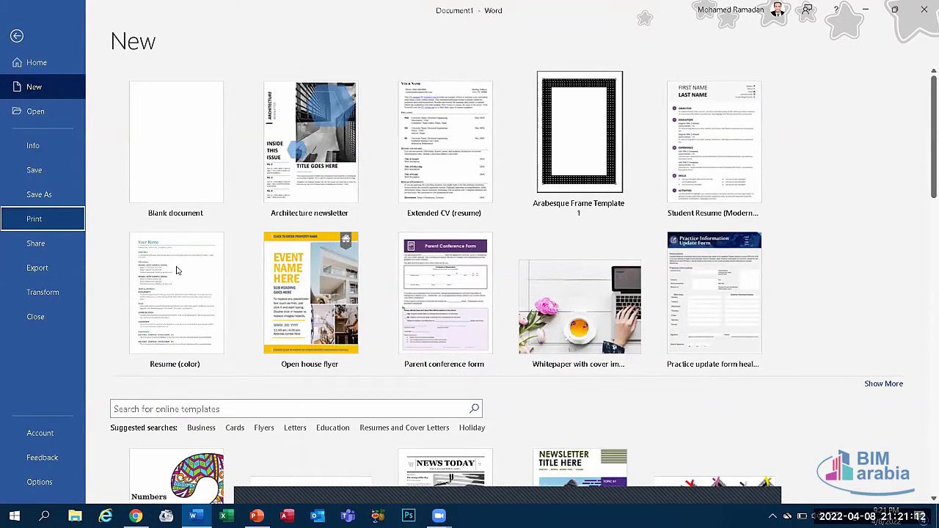
Step: Open Word's print settings and compare its page range with PowerPoint's slide layouts
key("Return")
left_click(163, 225)
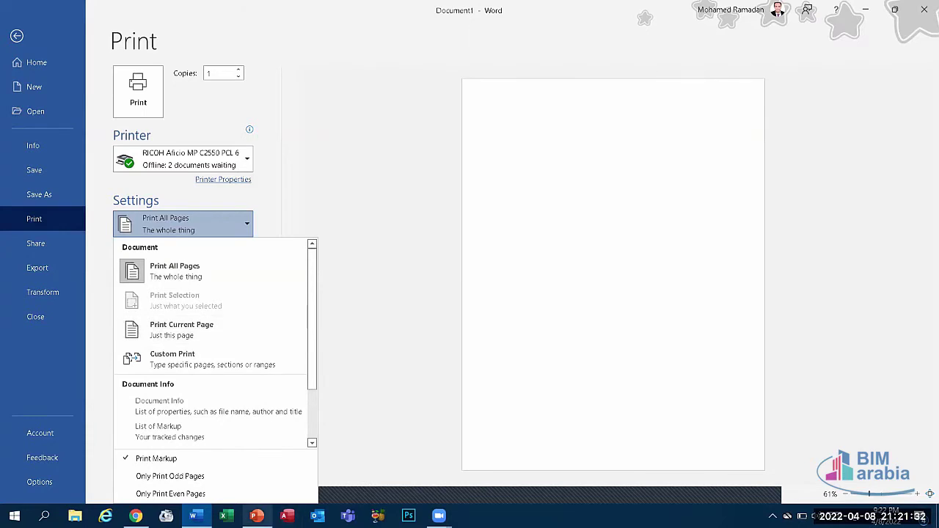
left_click(256, 515)
left_click(195, 273)
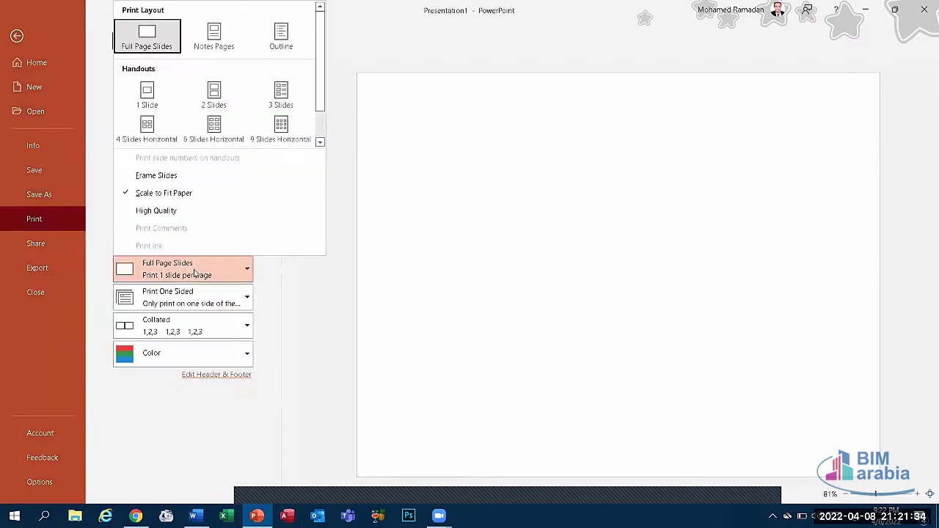
key("Escape")
key("alt+Tab")
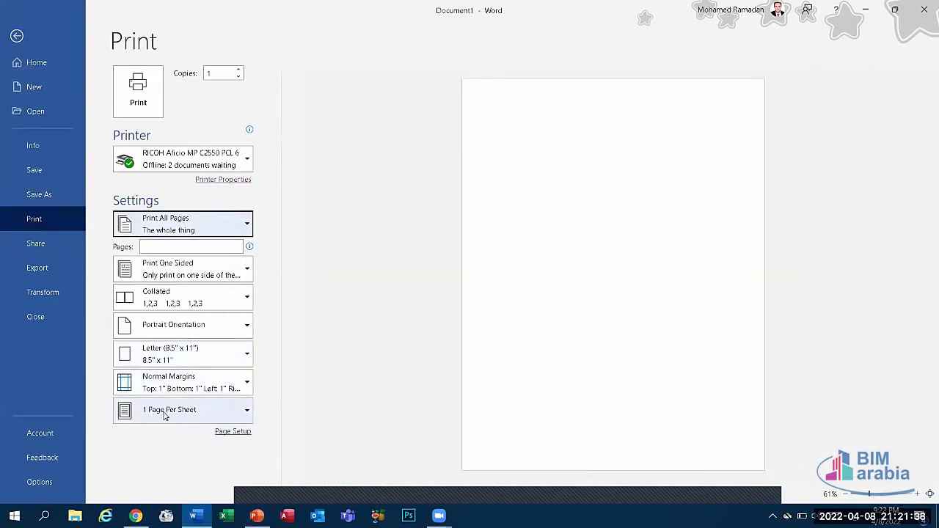
Step: Check Word's pages-per-sheet choices, then return to PowerPoint's Print page
left_click(166, 415)
left_click(168, 414)
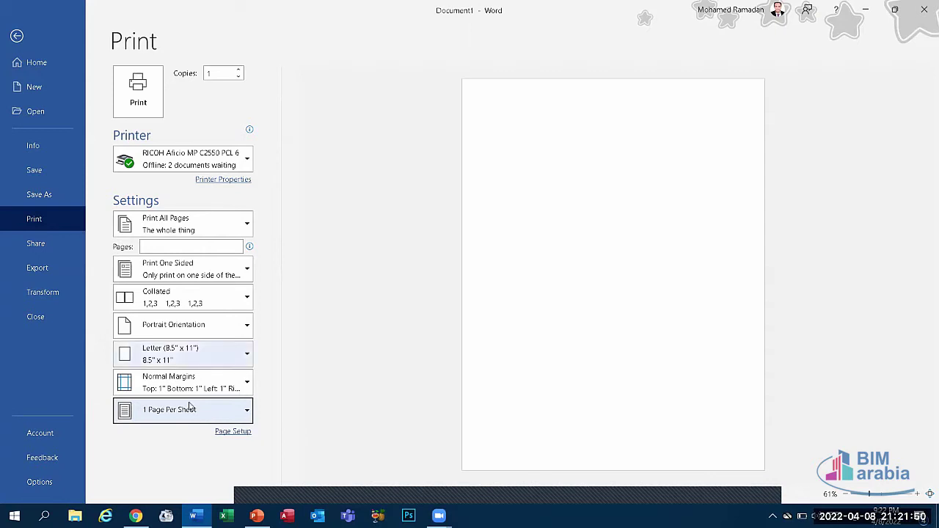
left_click(208, 415)
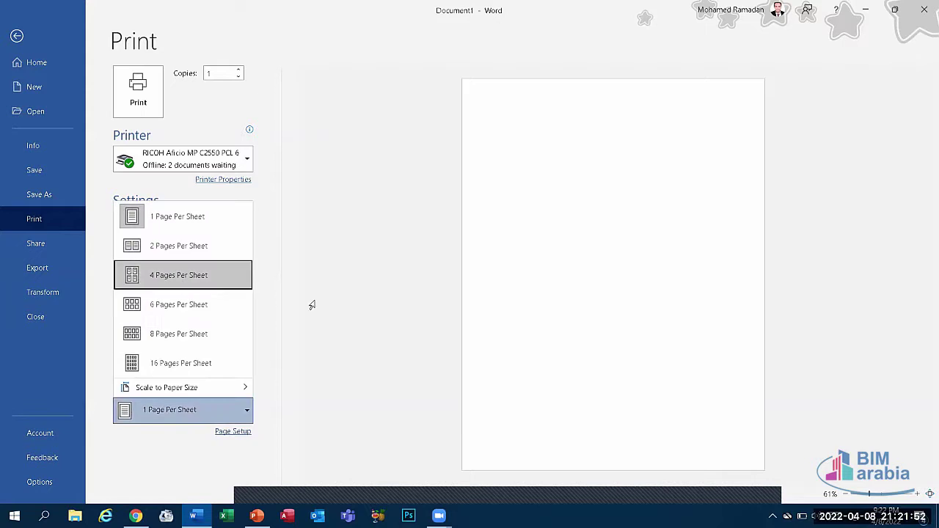
left_click(256, 516)
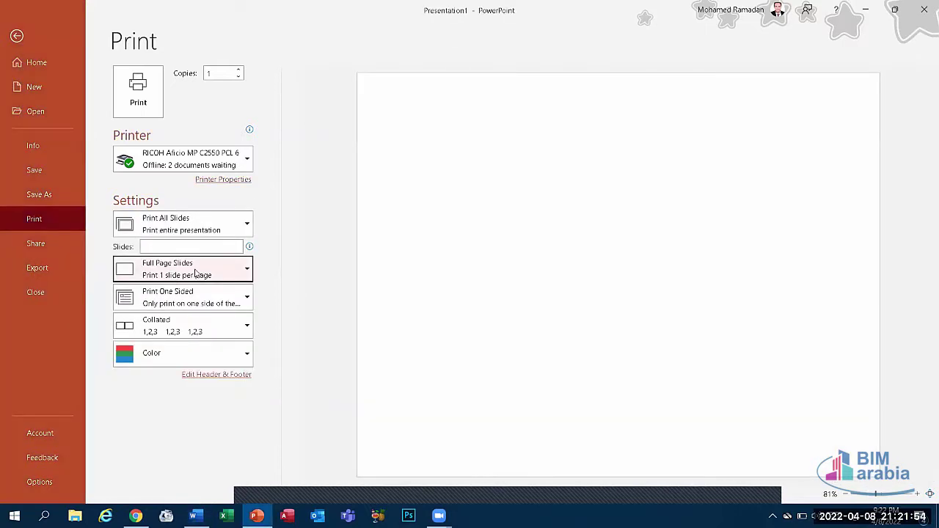
Step: Review the layout and sides lists, keeping Full Page Slides and one-sided printing
left_click(196, 273)
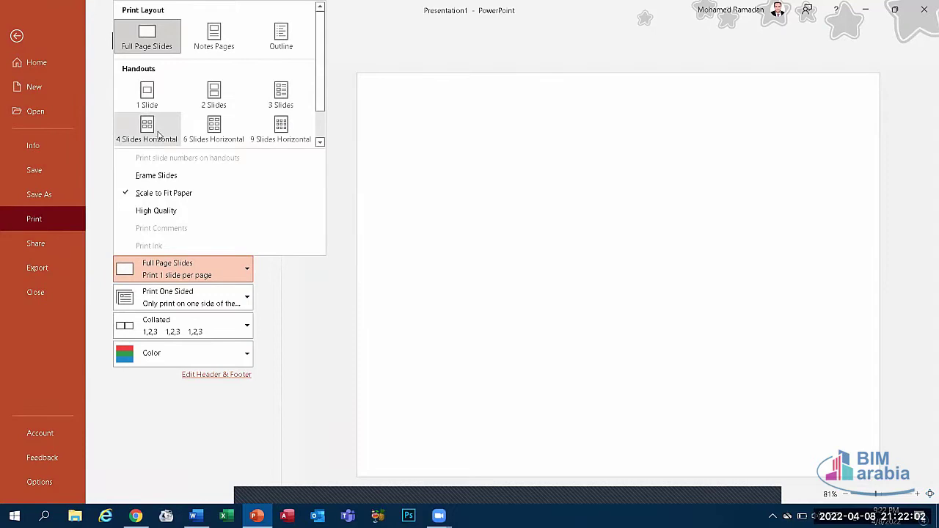
scroll(158, 133, "down", 1)
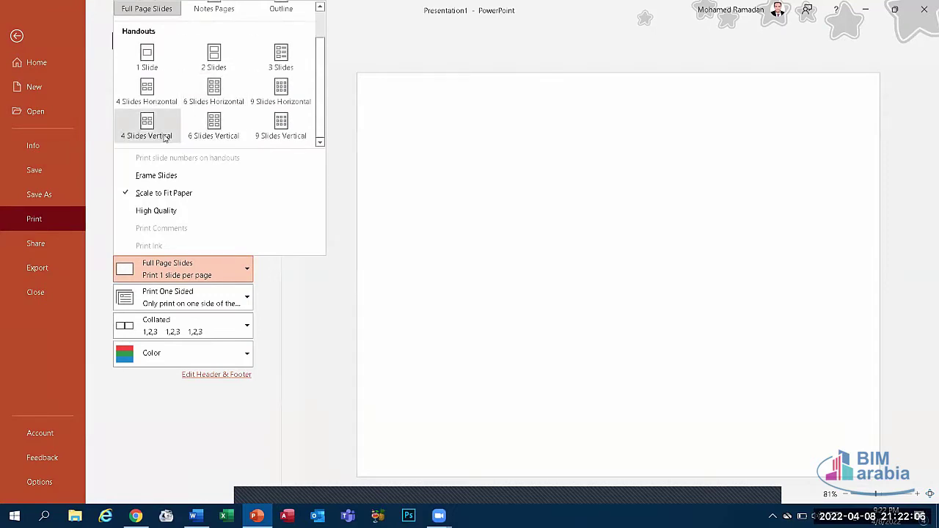
left_click(314, 328)
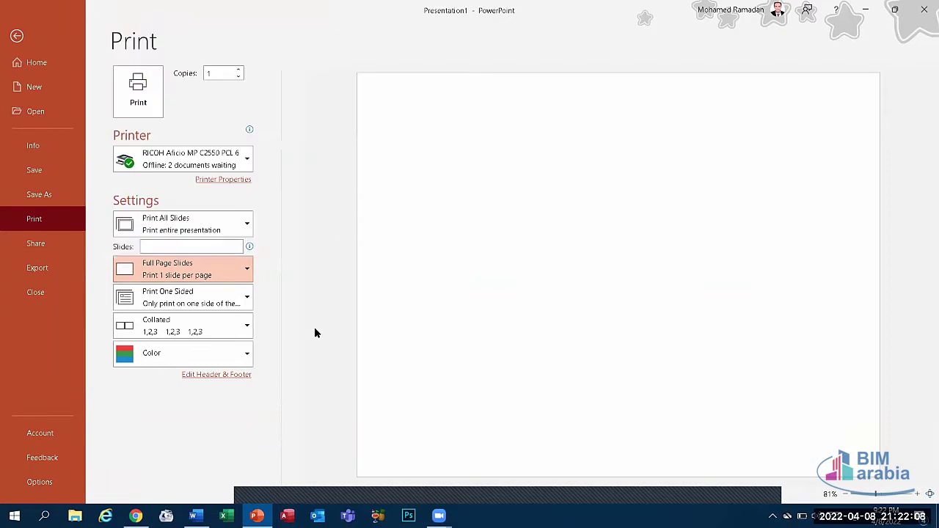
left_click(211, 303)
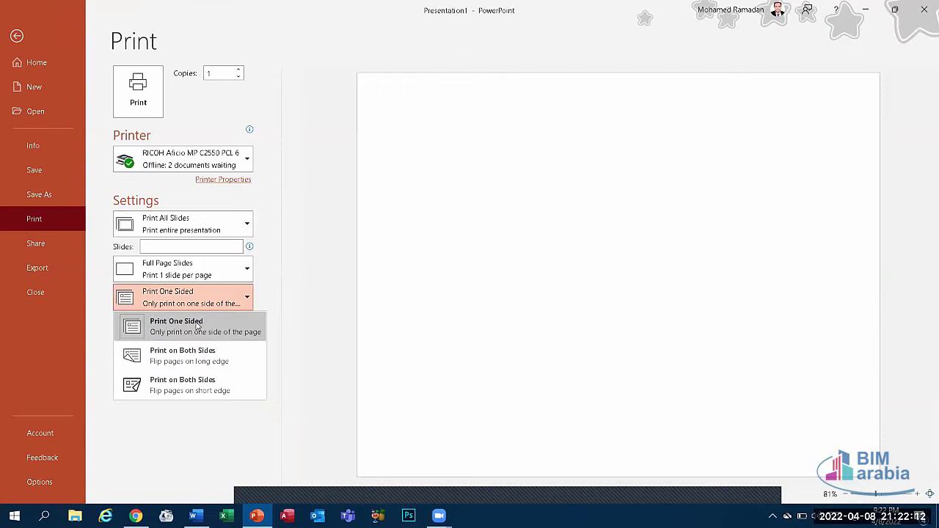
left_click(246, 303)
left_click(225, 302)
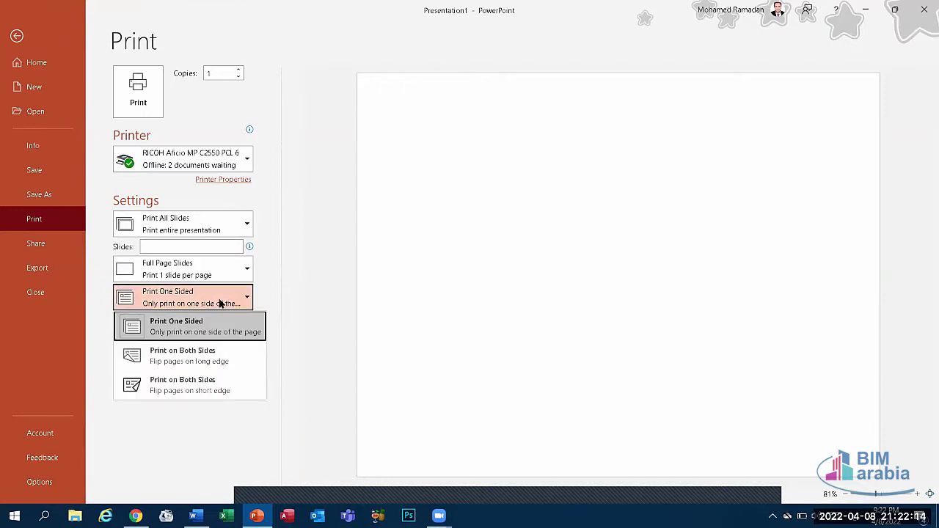
left_click(235, 299)
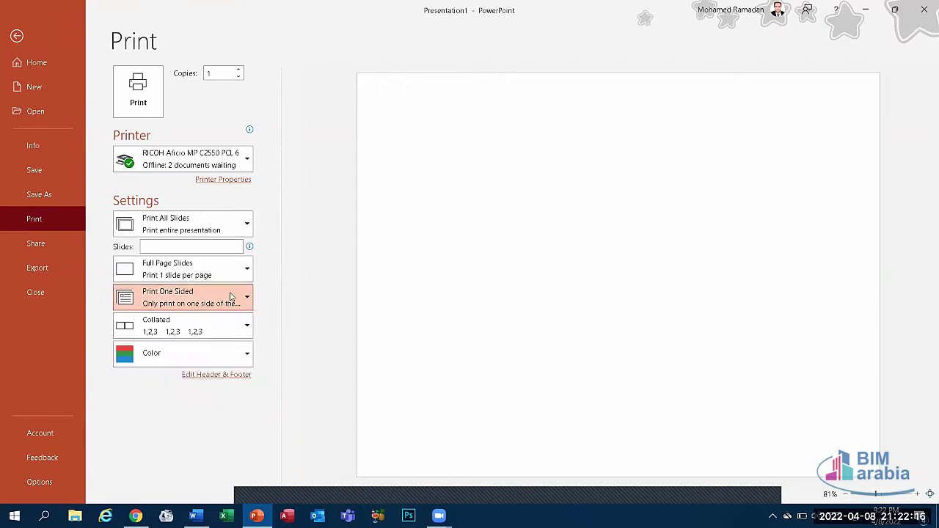
Step: Keep collated printing and set the copies count to 5
left_click(213, 328)
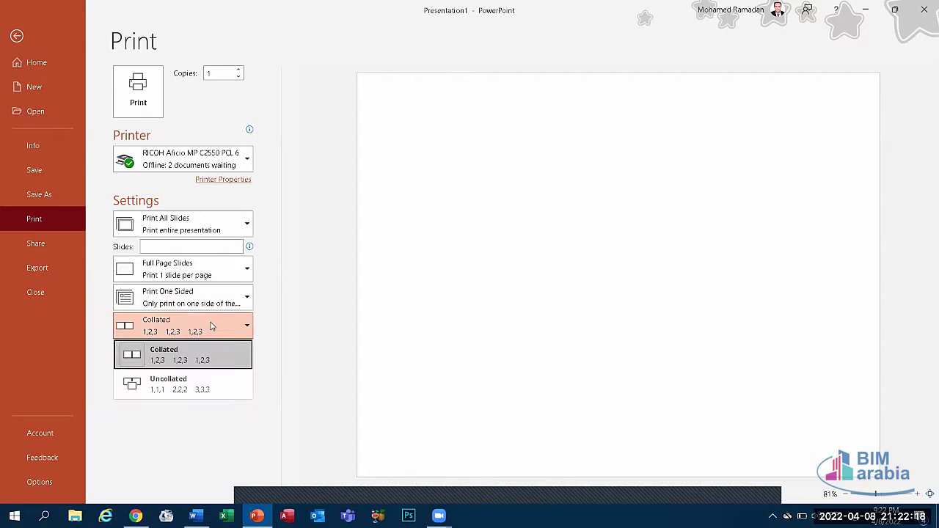
left_click(211, 326)
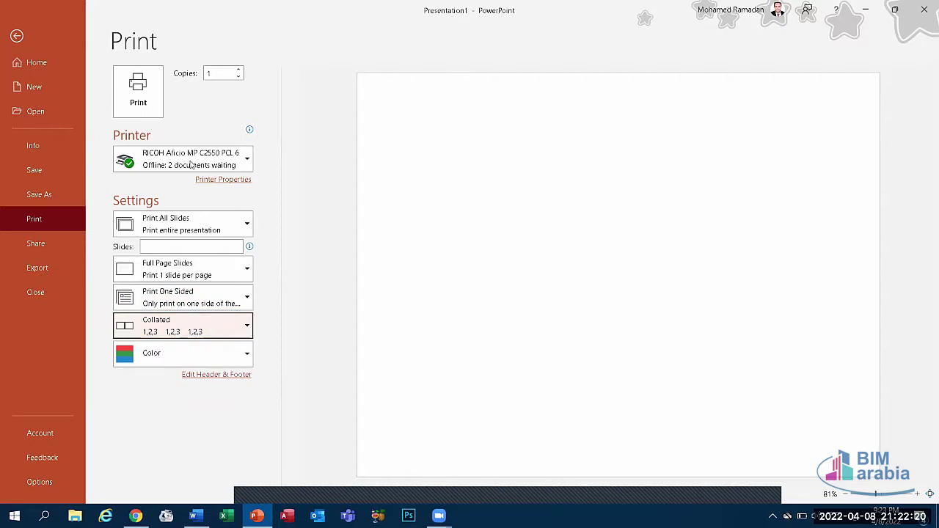
left_click(239, 71)
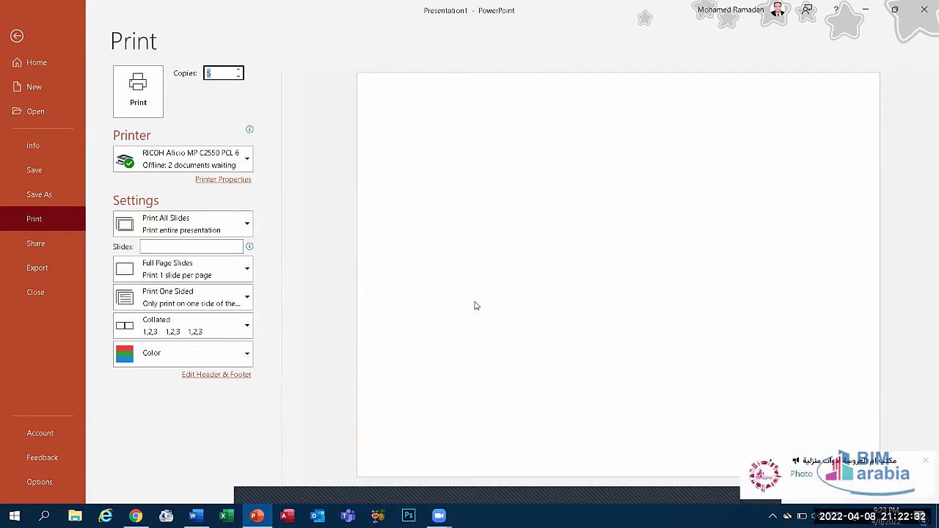
left_click(926, 462)
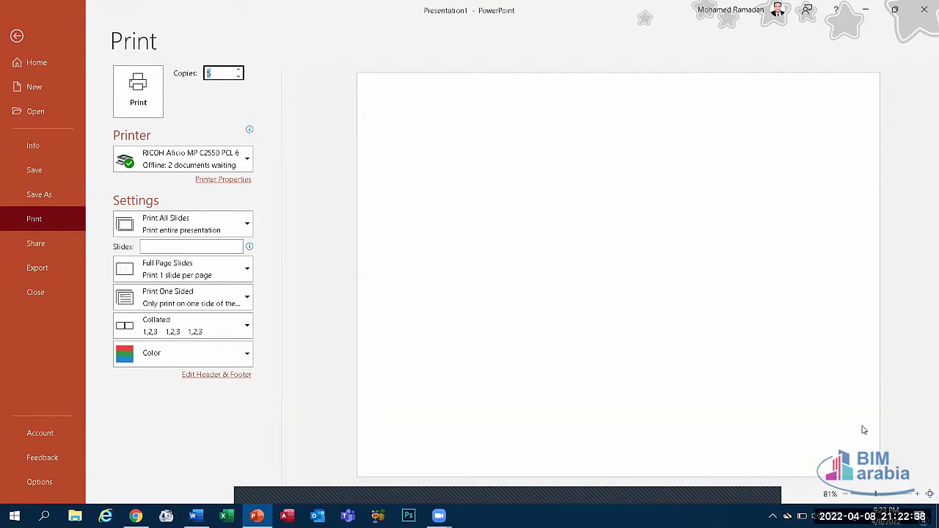
left_click(222, 72)
left_click(189, 327)
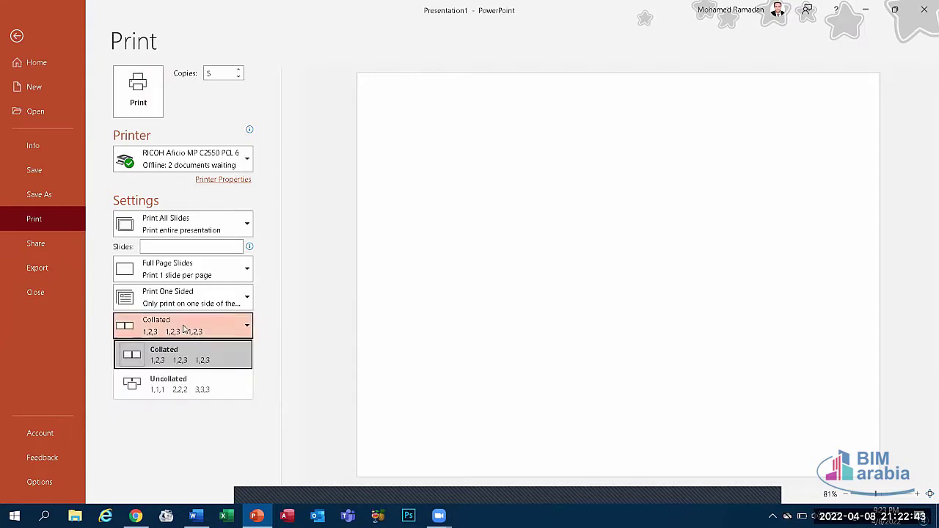
left_click(290, 345)
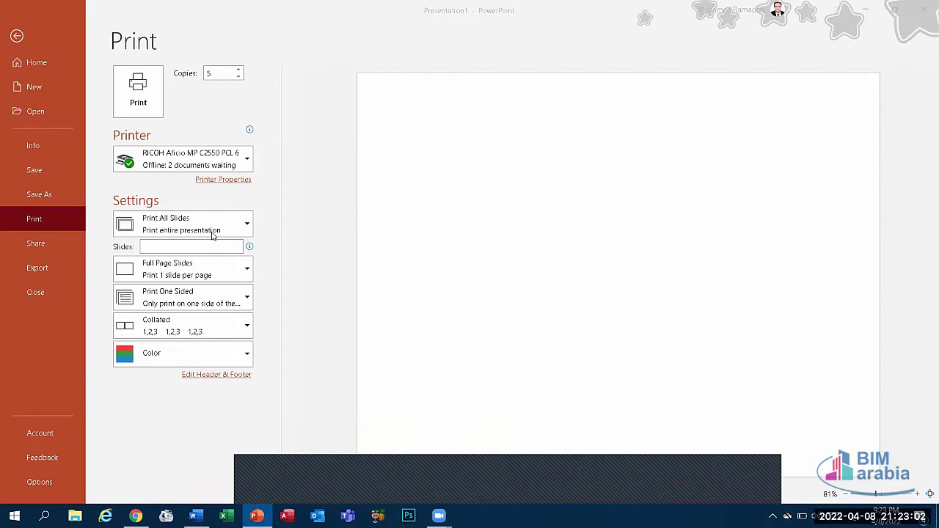
left_click(193, 319)
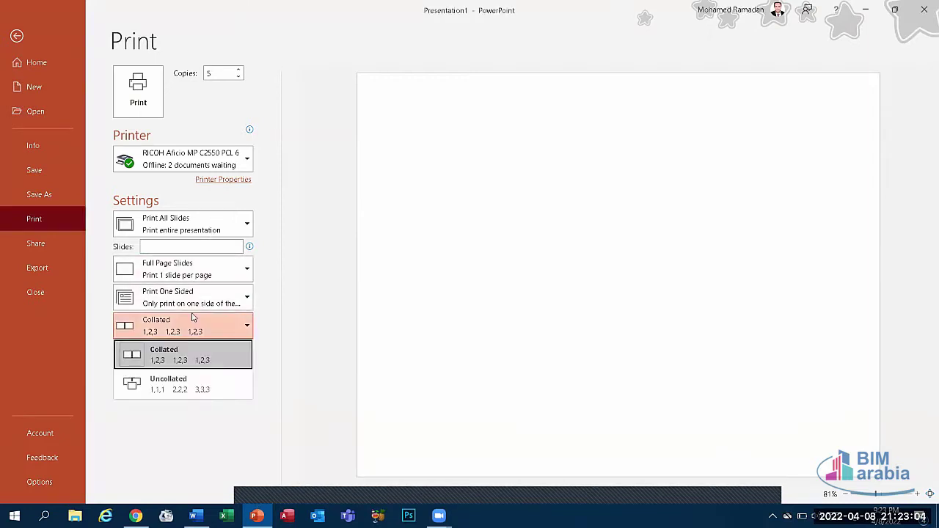
left_click(193, 331)
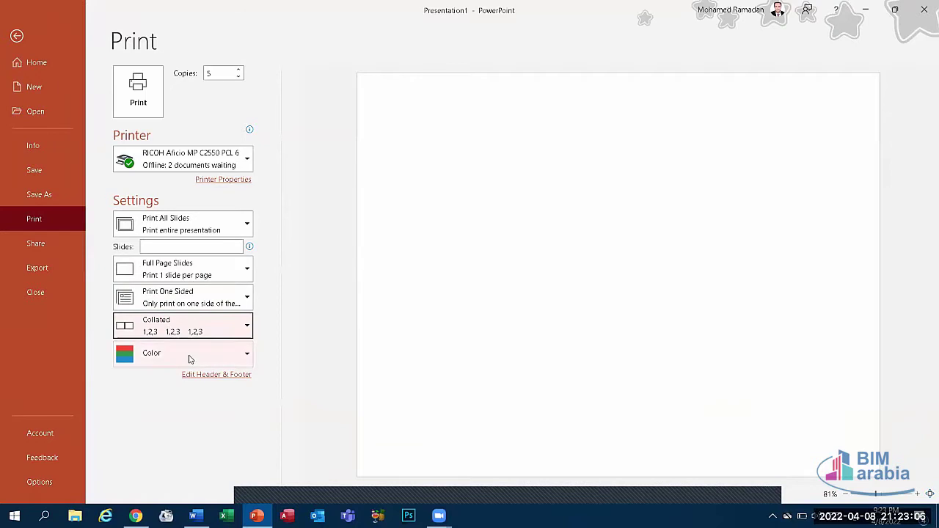
left_click(169, 360)
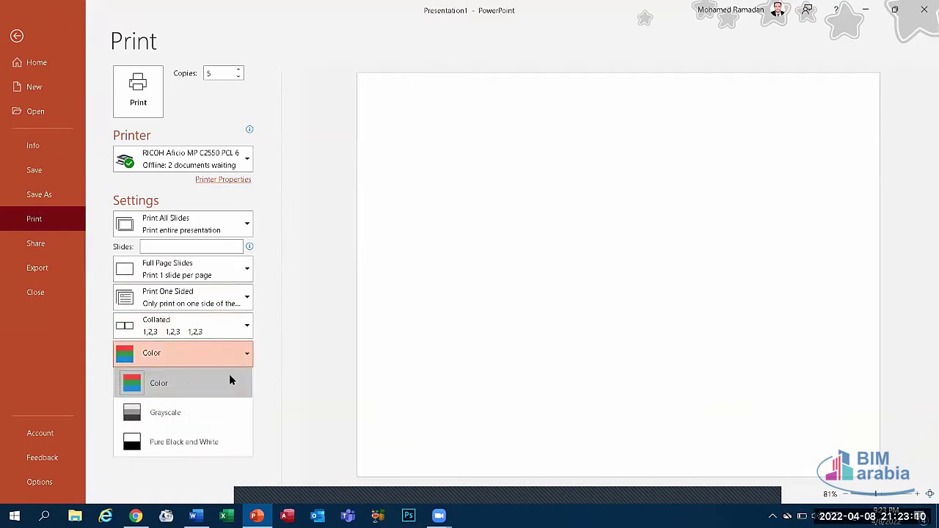
key("Escape")
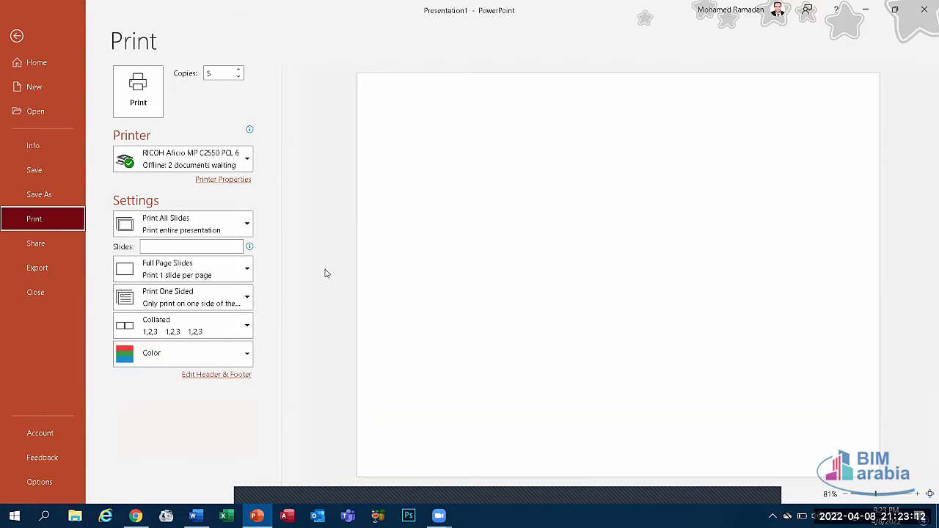
left_click(158, 355)
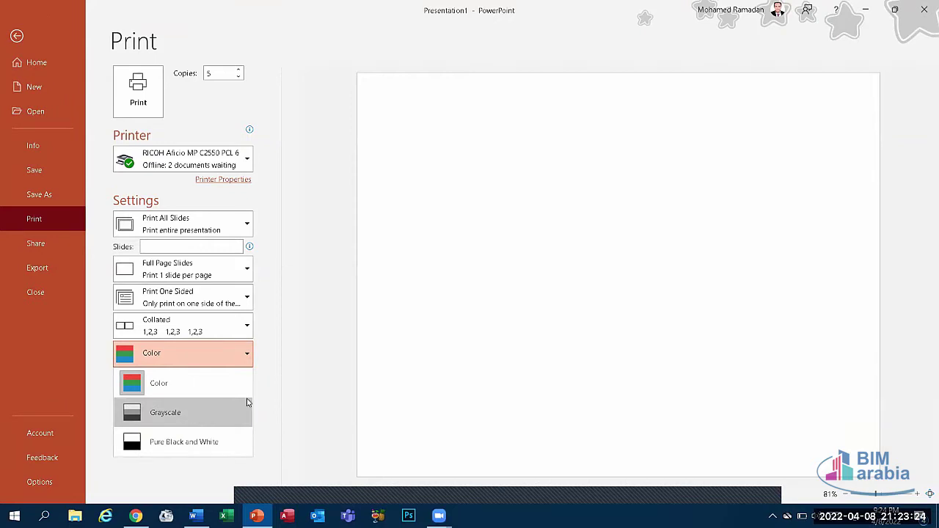
key("Escape")
left_click(204, 367)
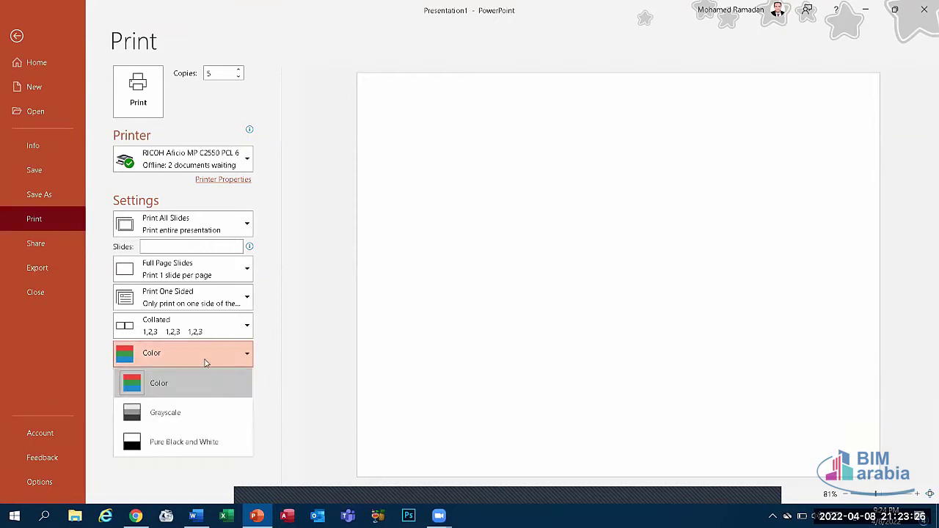
left_click(305, 344)
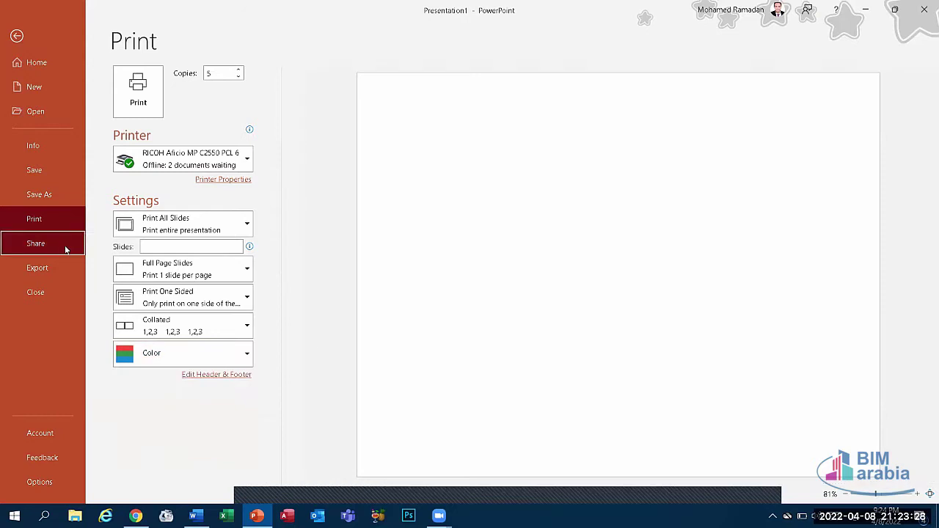
Step: Close the Share pane and go to the File menu's Export page, with PDF/XPS options
left_click(62, 244)
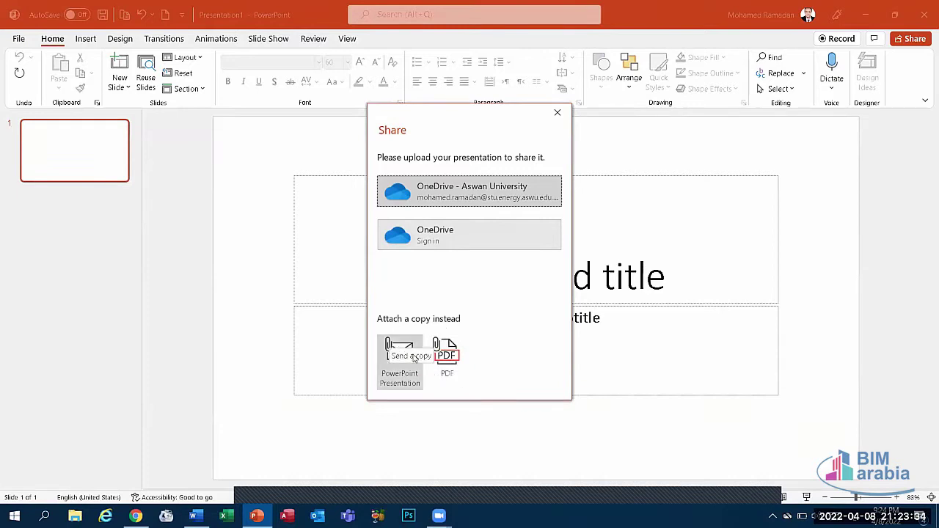
left_click(557, 114)
left_click(11, 41)
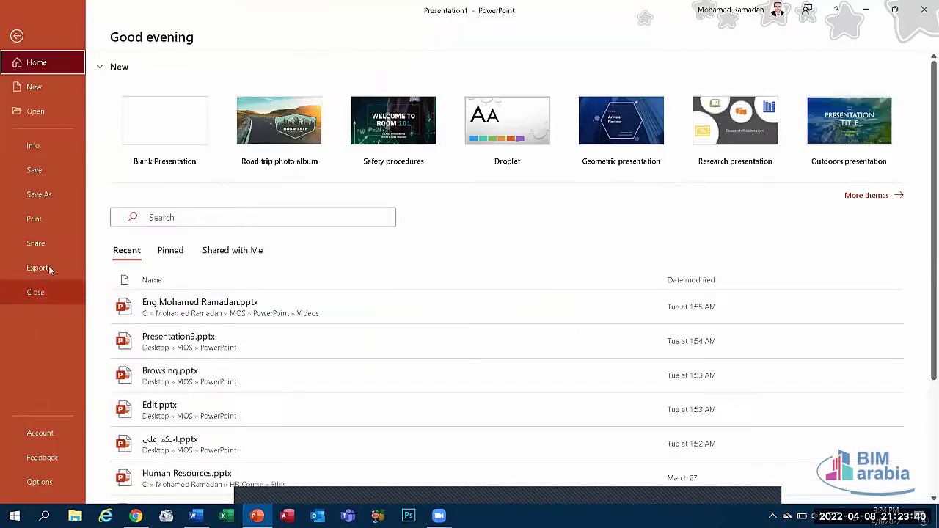
left_click(47, 267)
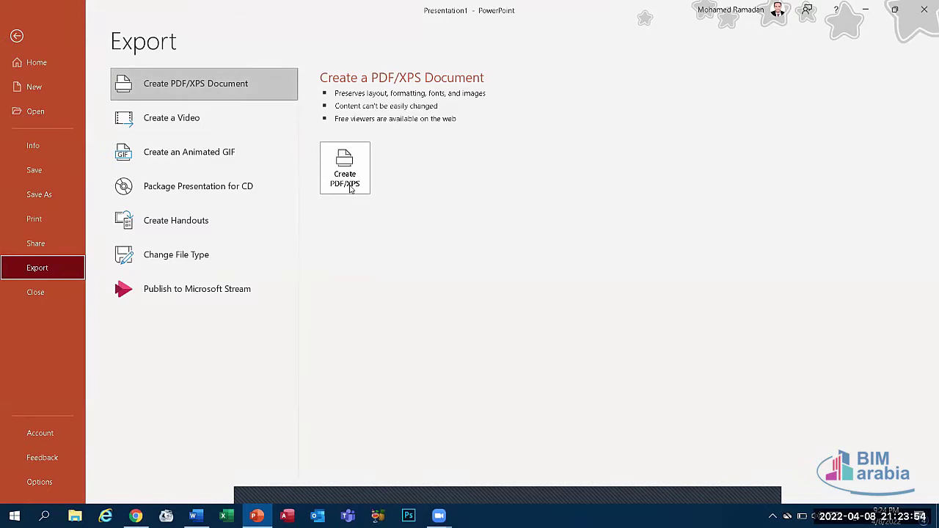
Step: Review the Create a Video options, keeping Full HD (1080p) quality
left_click(176, 123)
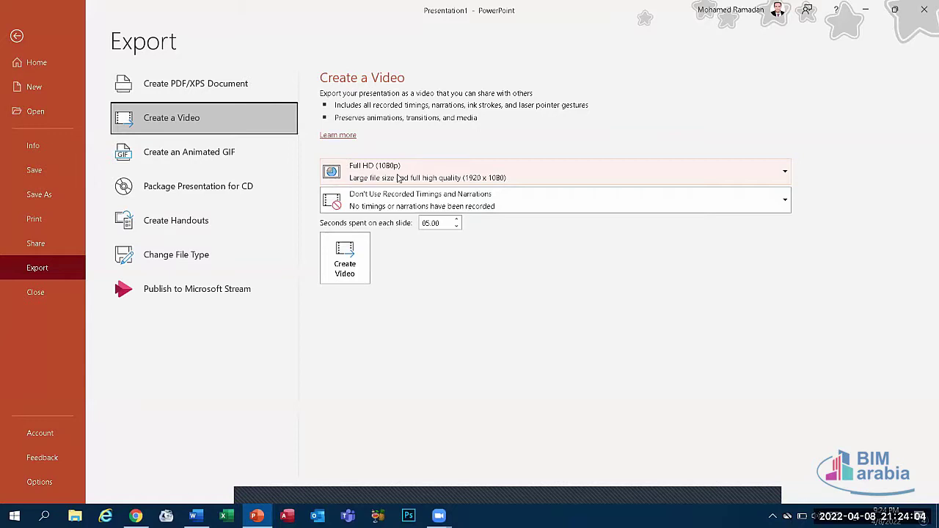
left_click(400, 178)
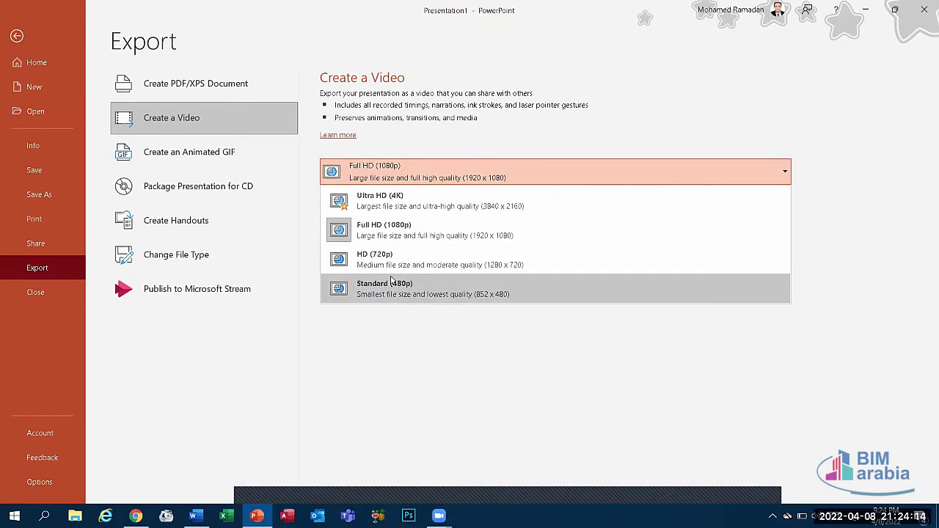
left_click(373, 399)
left_click(404, 169)
left_click(404, 170)
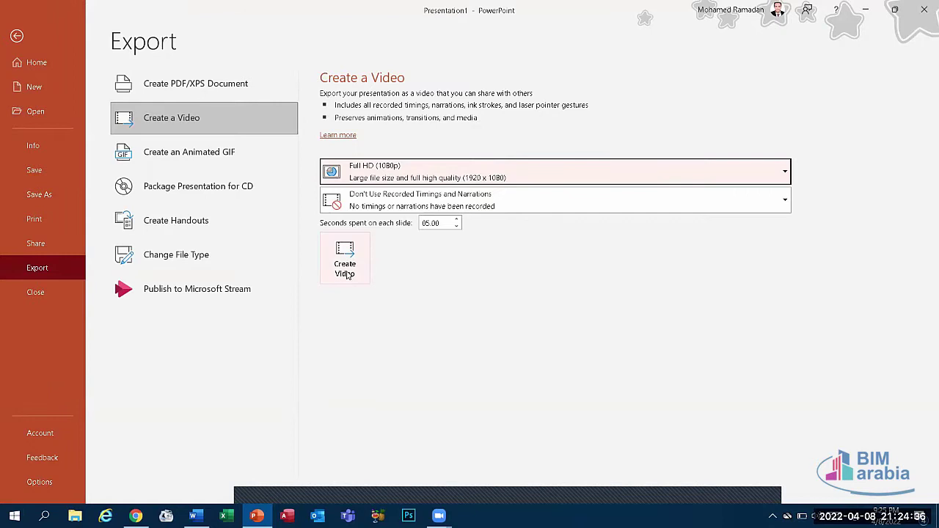
Step: Review the Create an Animated GIF options: Medium quality, slides 1 to 1
left_click(204, 156)
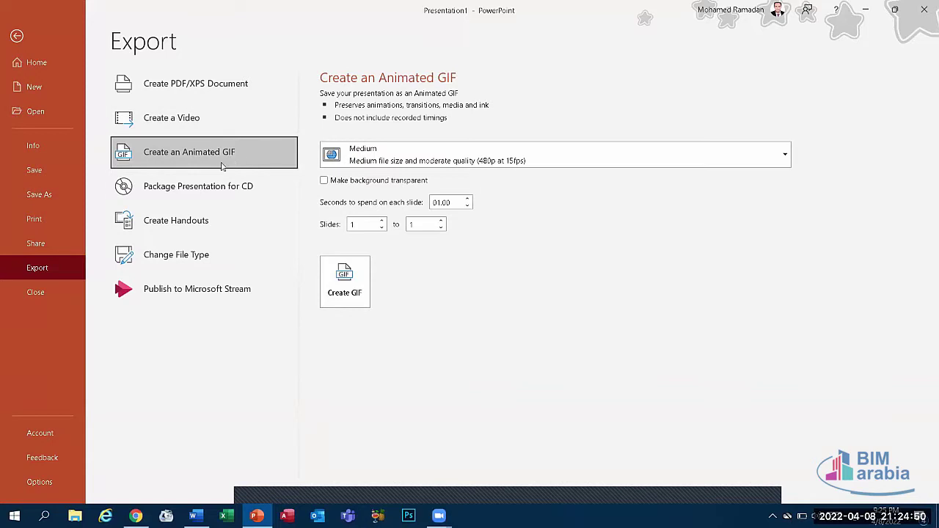
left_click(386, 158)
left_click(398, 157)
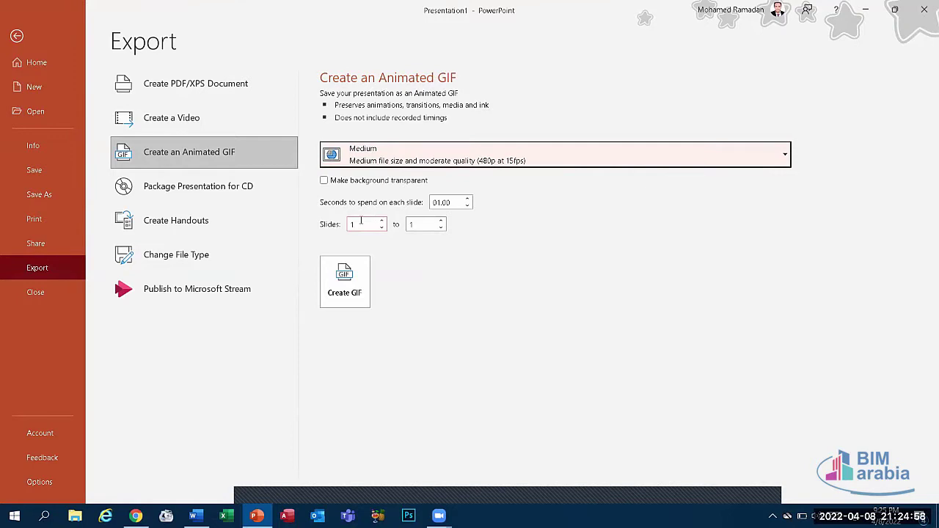
left_click(355, 224)
left_click(417, 225)
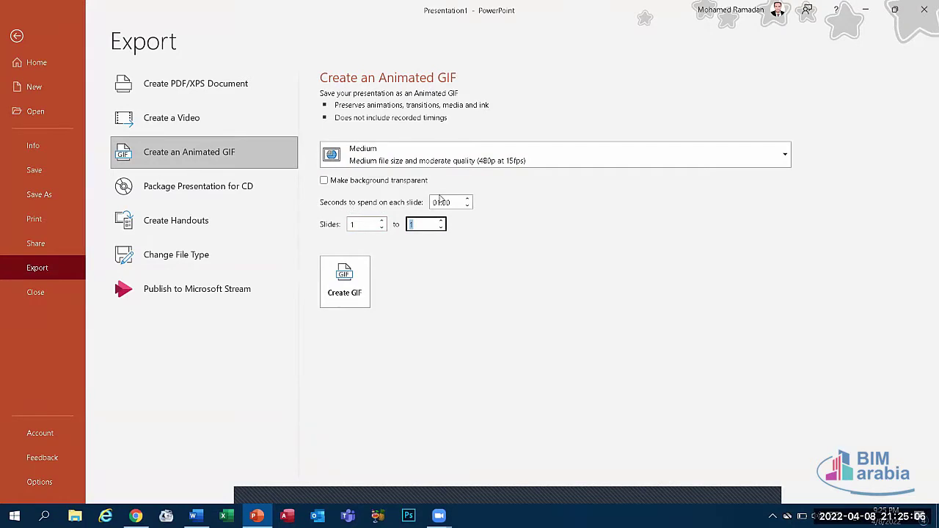
Step: Look over Package for CD, Create Handouts and Change File Type, then exit Backstage
left_click(201, 198)
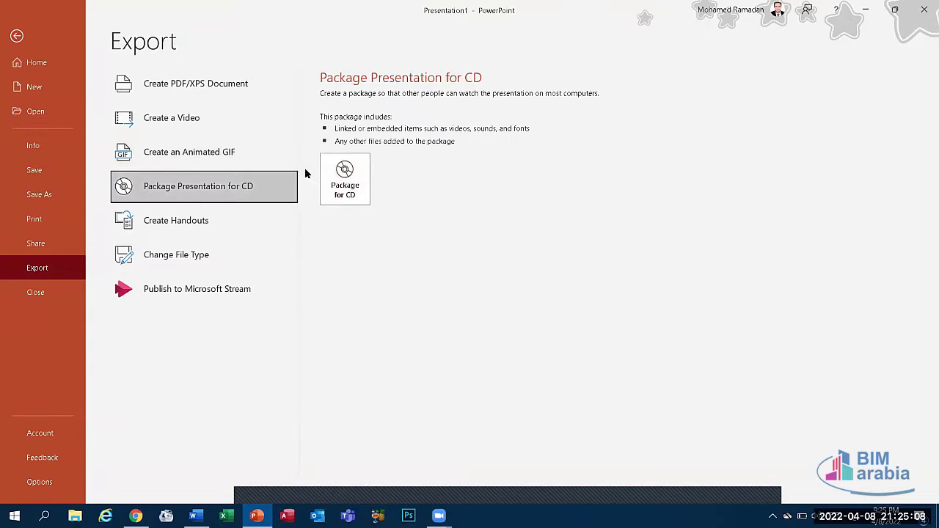
left_click(211, 217)
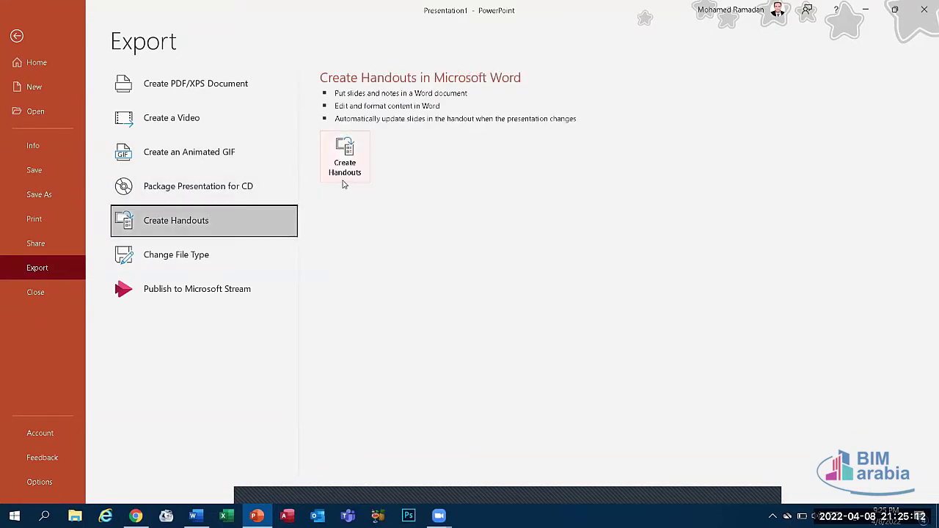
left_click(209, 263)
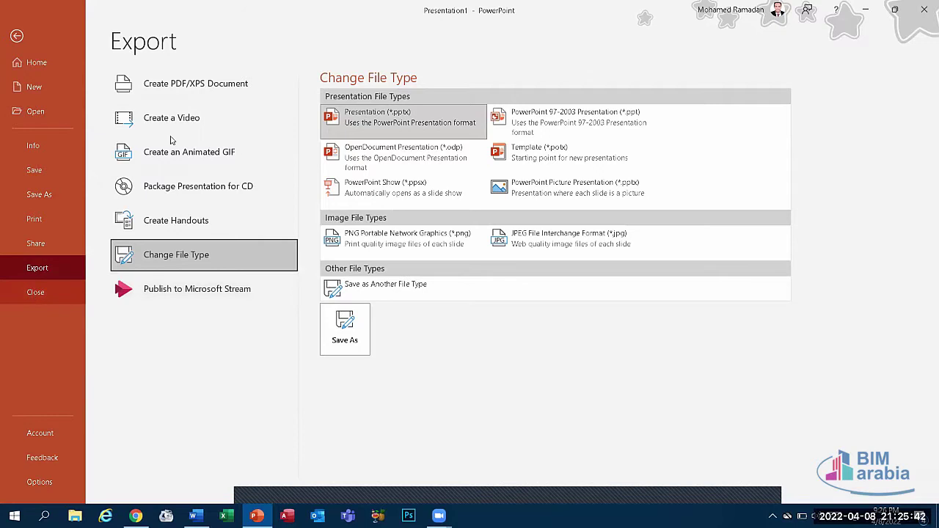
key("Escape")
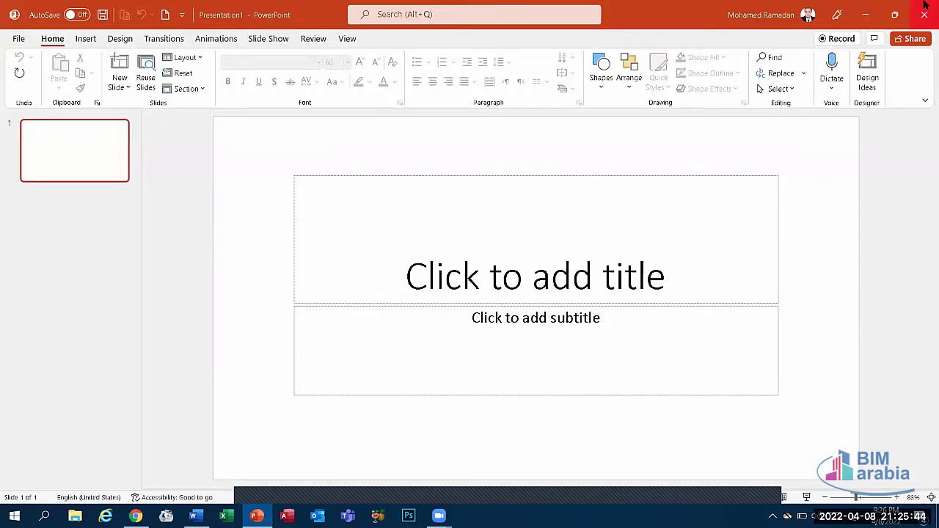
Step: Switch the Office Theme to Black under File > Account and return to the slide
left_click(18, 40)
left_click(40, 433)
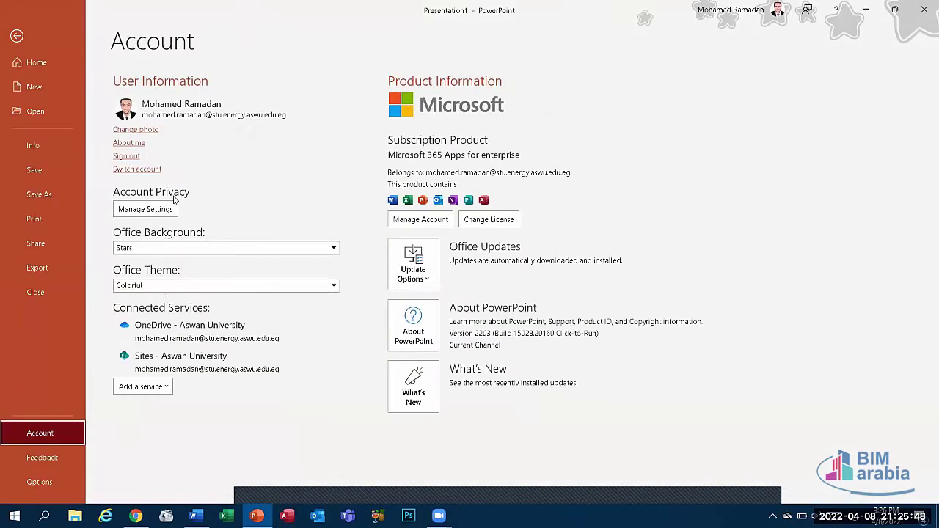
left_click(164, 287)
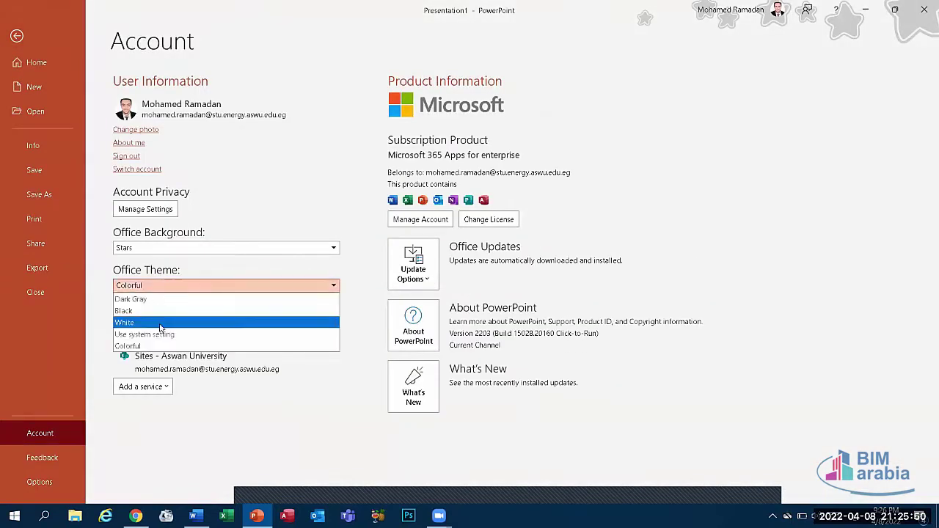
left_click(159, 311)
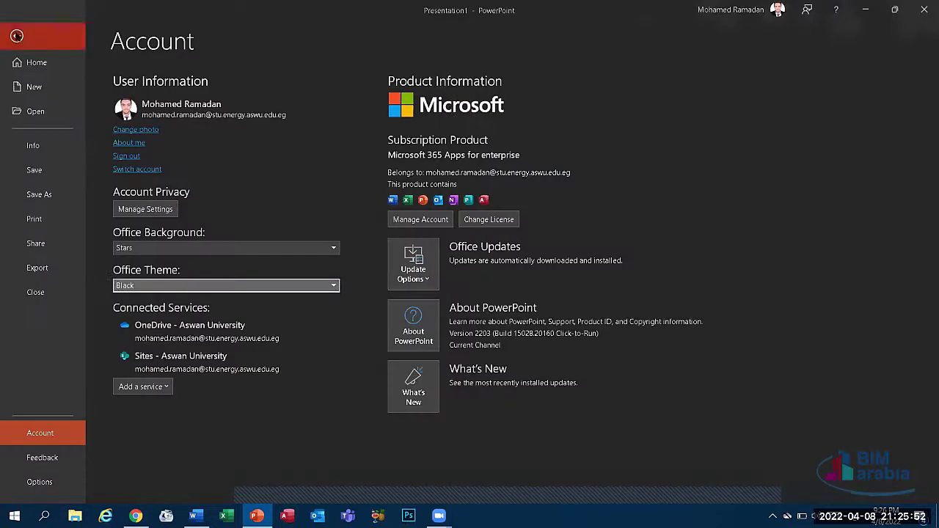
key("Escape")
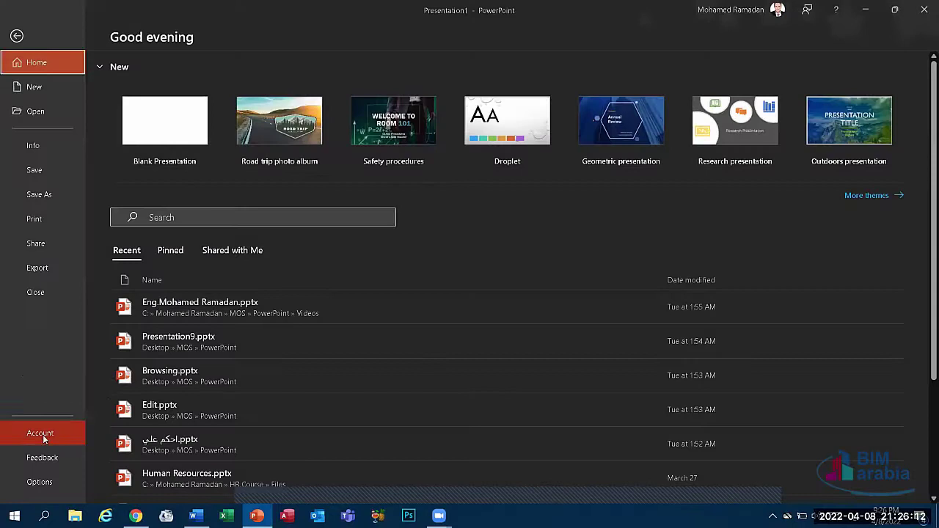
Step: Set the Office Theme back to Colorful and dismiss the notification
left_click(22, 436)
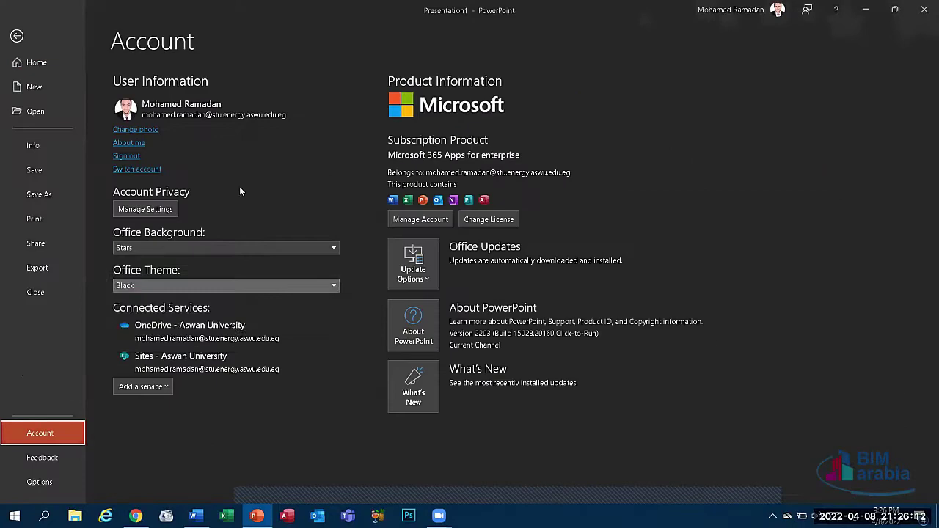
left_click(196, 285)
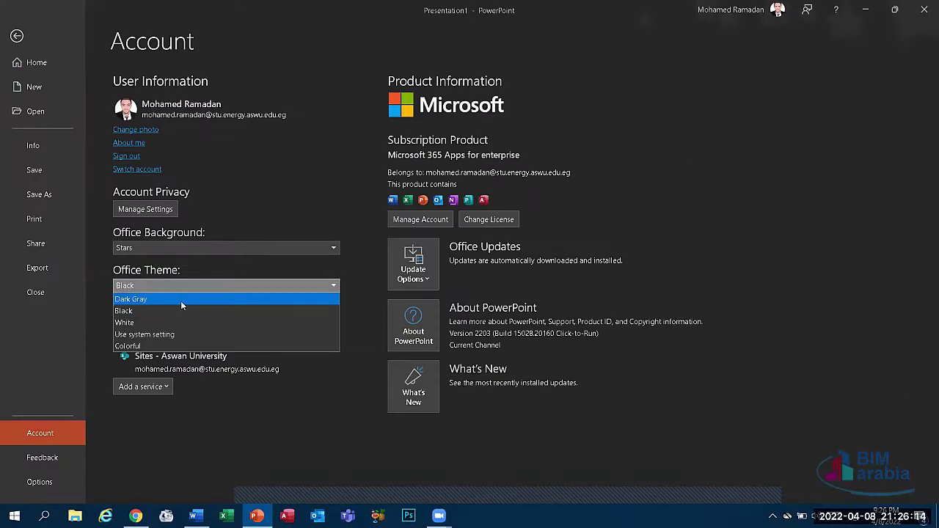
left_click(164, 346)
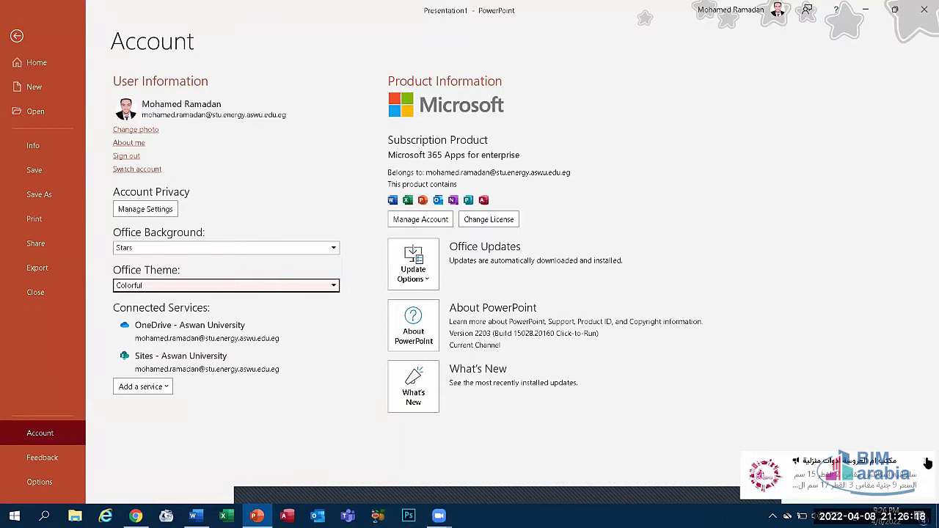
left_click(927, 462)
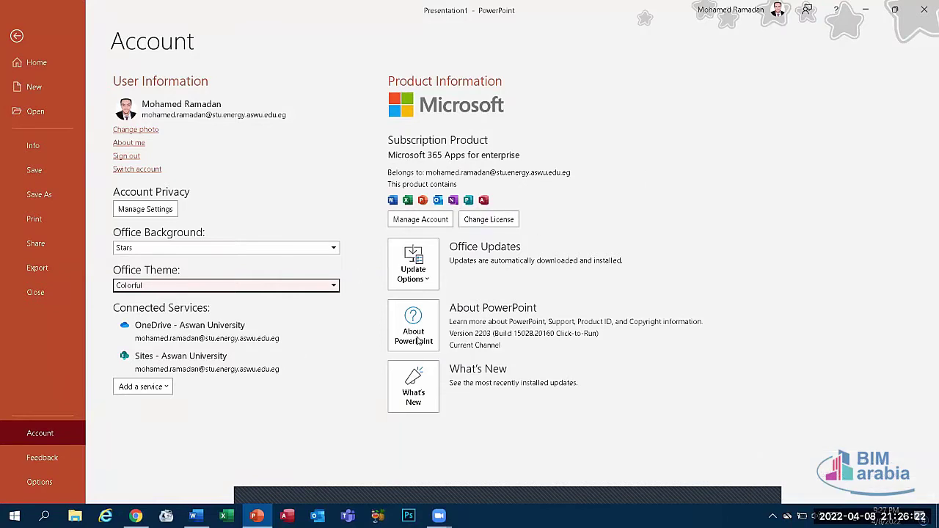
Step: Inspect the Save options' 10-minute AutoRecover interval and file location without applying changes
left_click(42, 457)
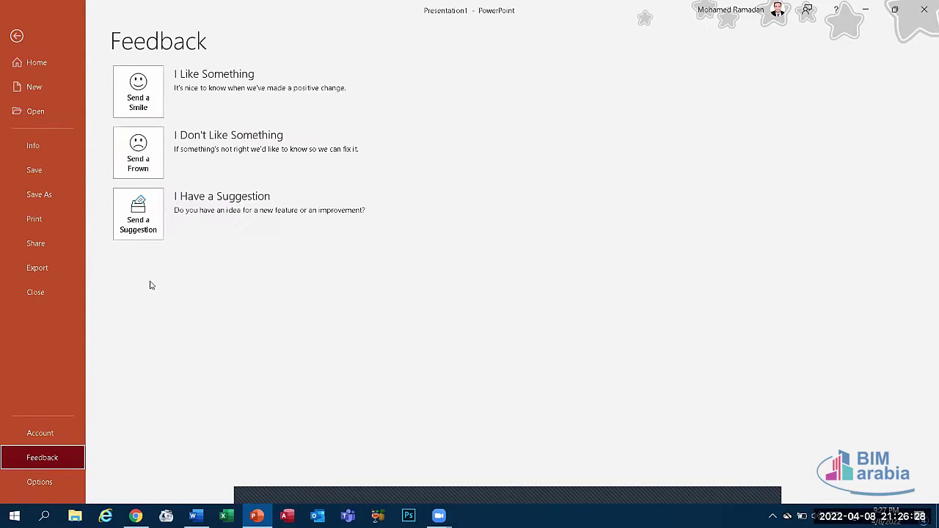
left_click(39, 482)
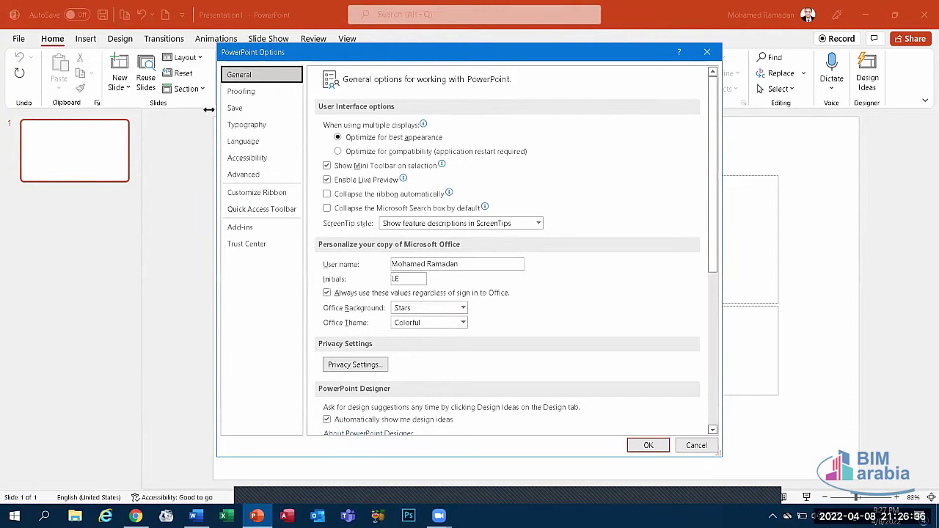
left_click(234, 108)
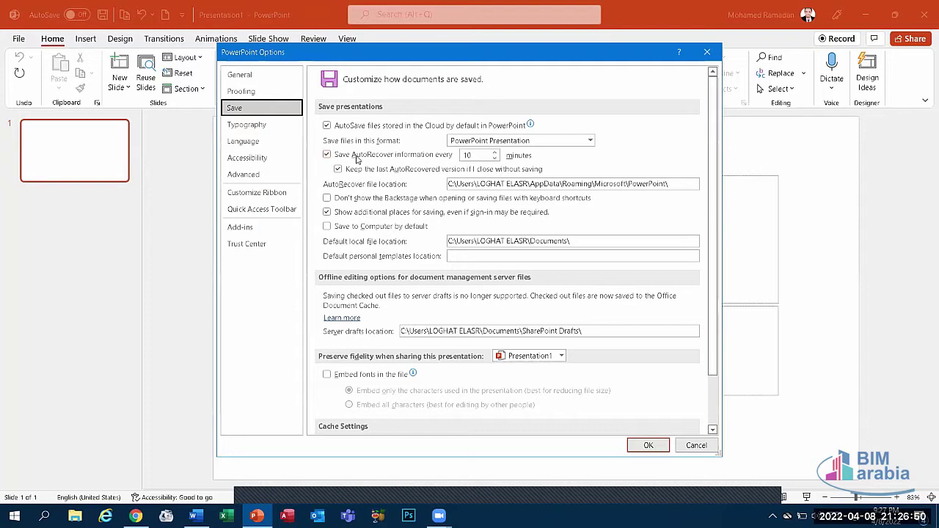
left_click(476, 155)
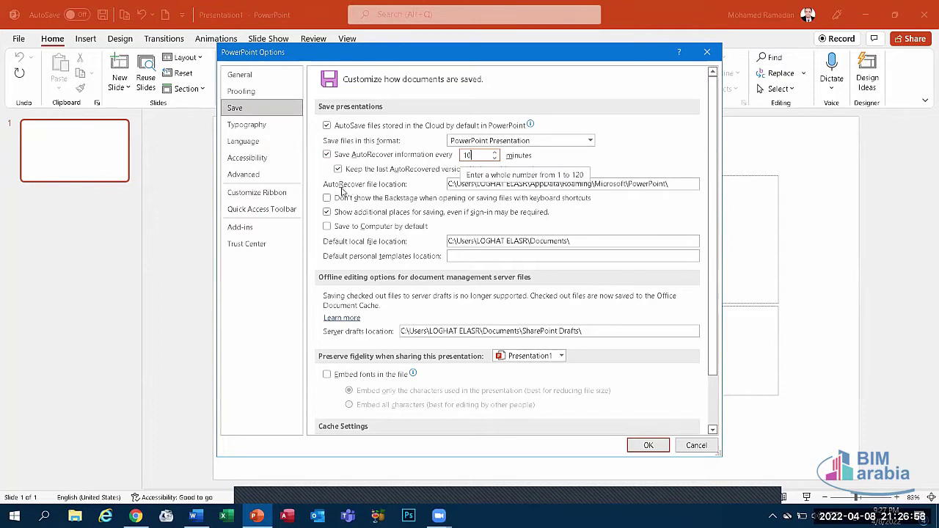
left_click(676, 185)
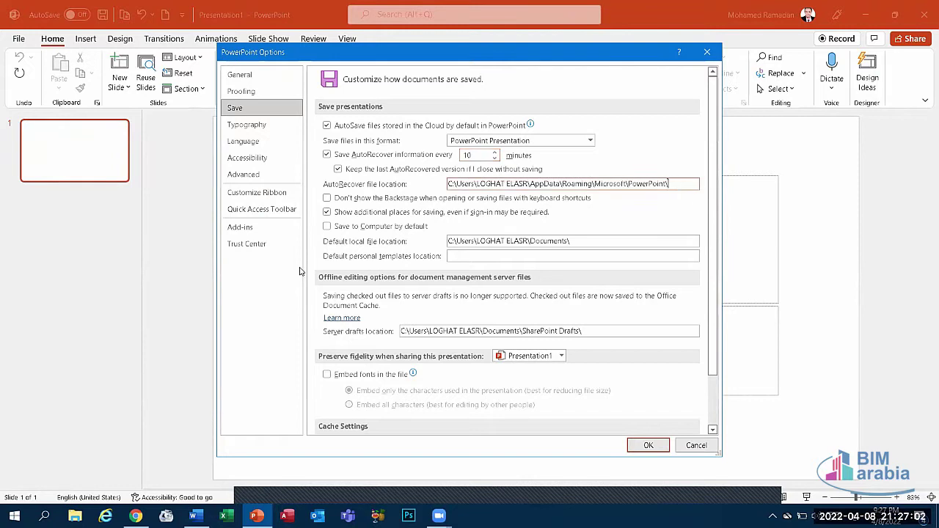
key("Escape")
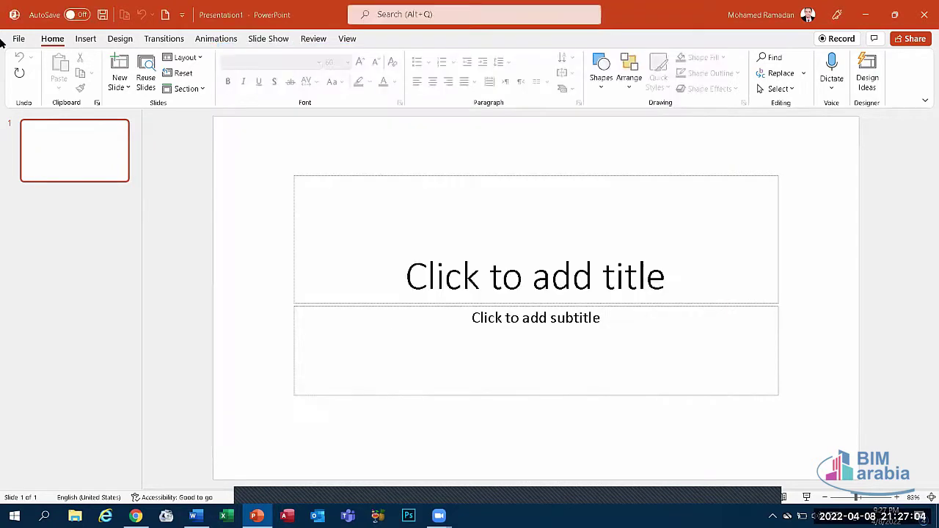
left_click(18, 38)
Step: Browse the Save As locations and cancel the save window without saving
left_click(44, 193)
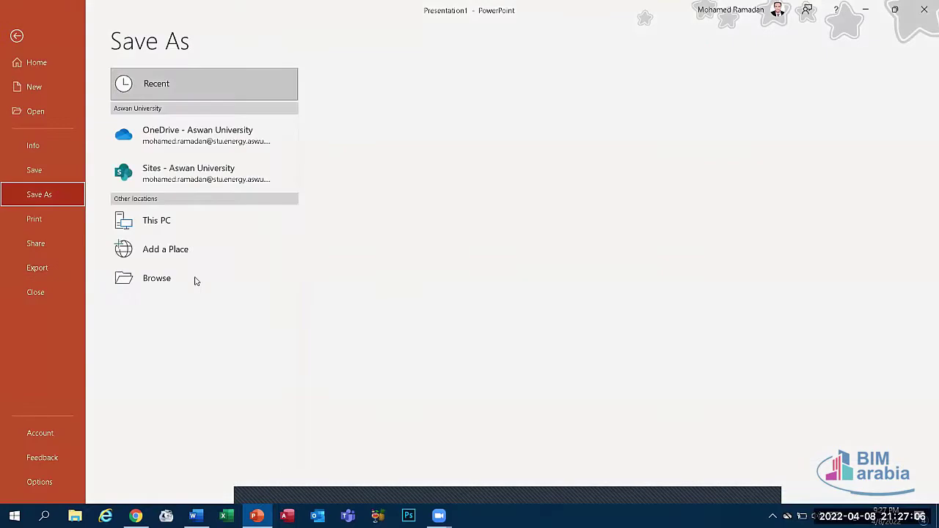
left_click(157, 279)
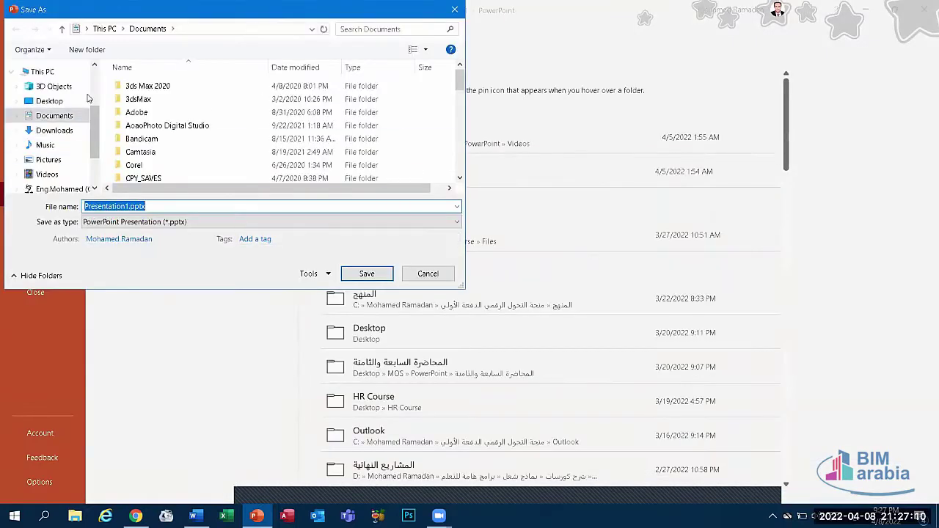
key("Escape")
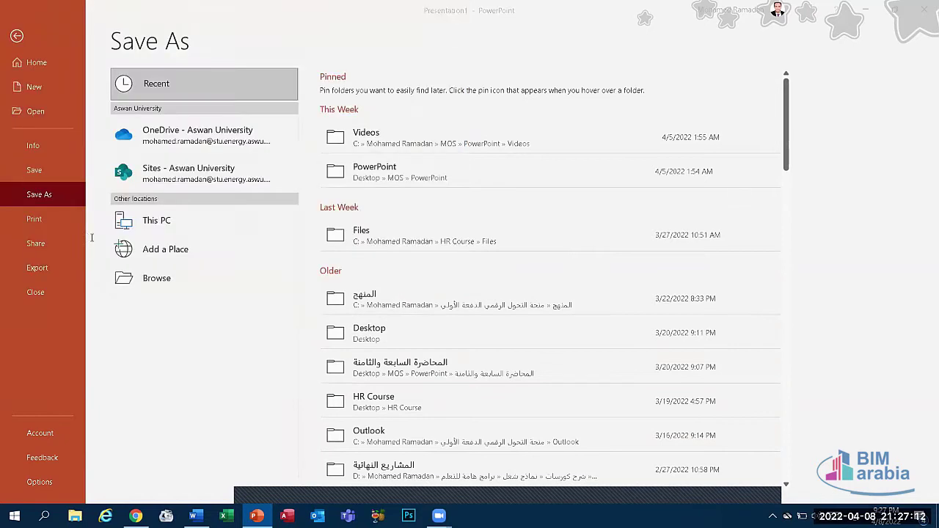
Step: Check the Save and Language options, selecting Arabic entries, then close without applying
left_click(40, 483)
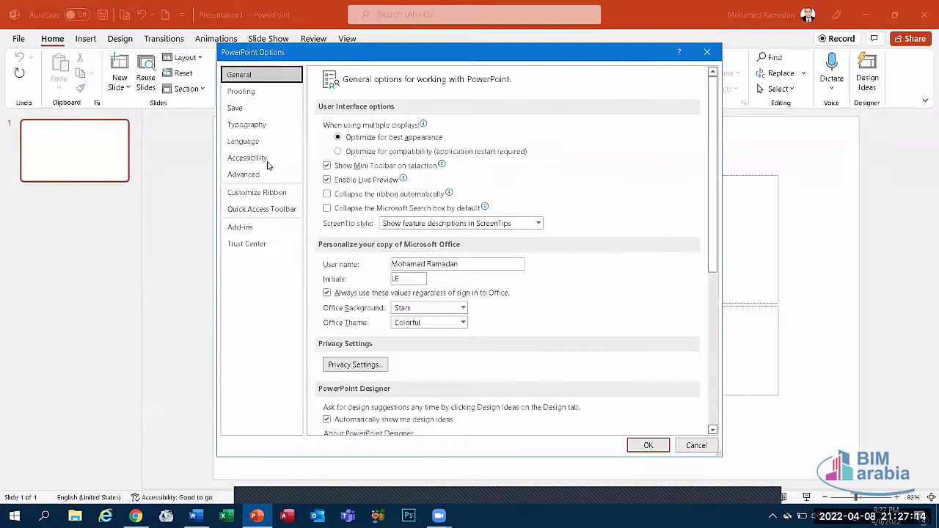
left_click(264, 110)
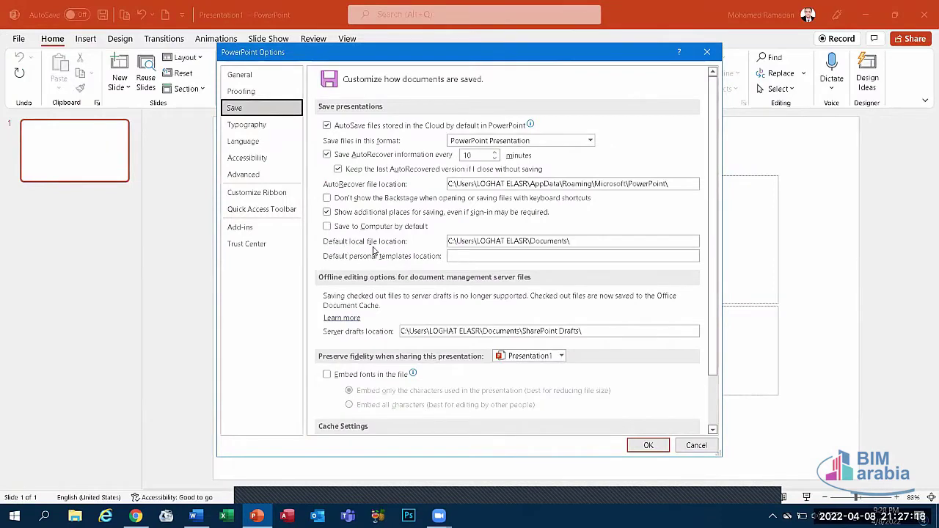
left_click(268, 143)
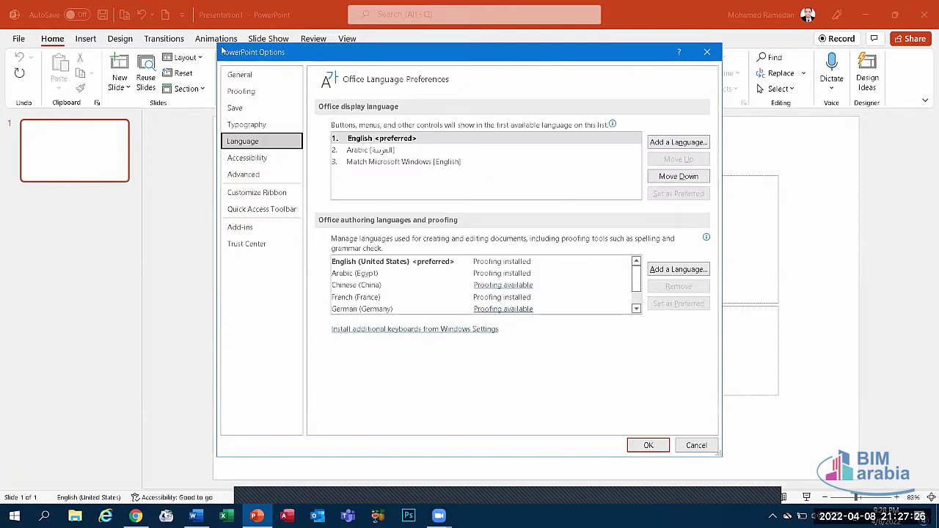
left_click(376, 152)
left_click(360, 276)
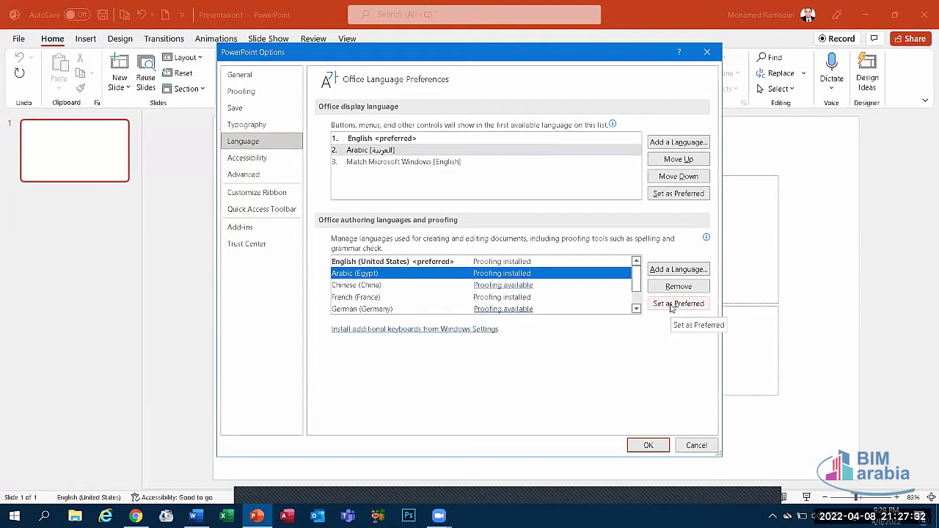
left_click(386, 151)
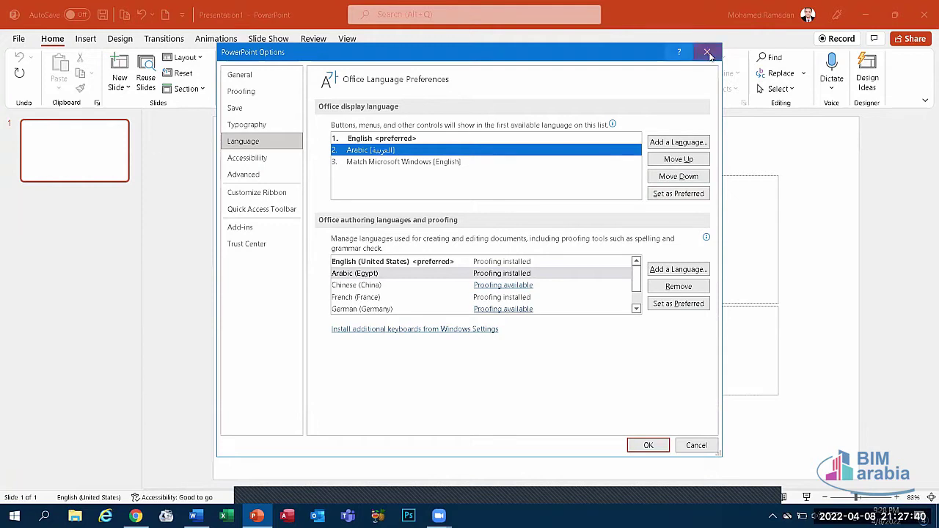
left_click(707, 51)
left_click(18, 39)
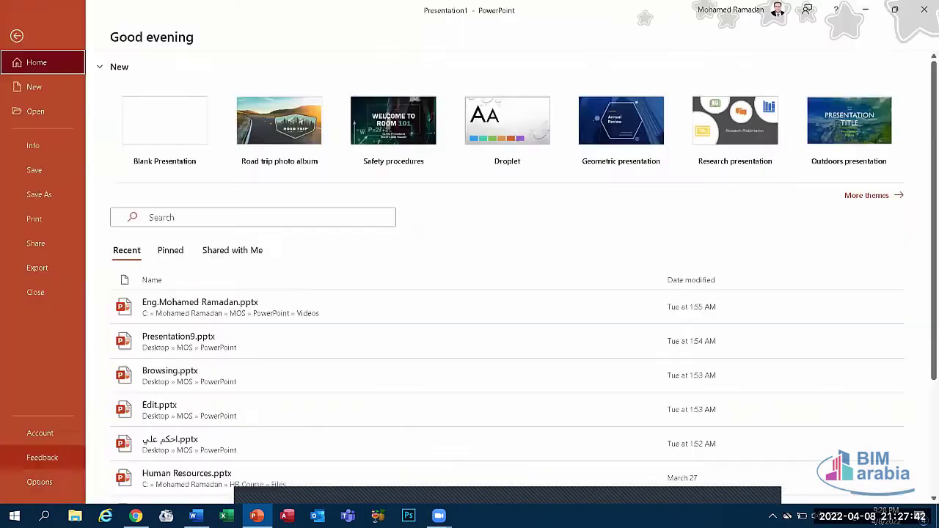
Step: Go to the Options' Customize Ribbon page, reposition the dialog, and select Home under Main Tabs
left_click(37, 480)
left_click(273, 175)
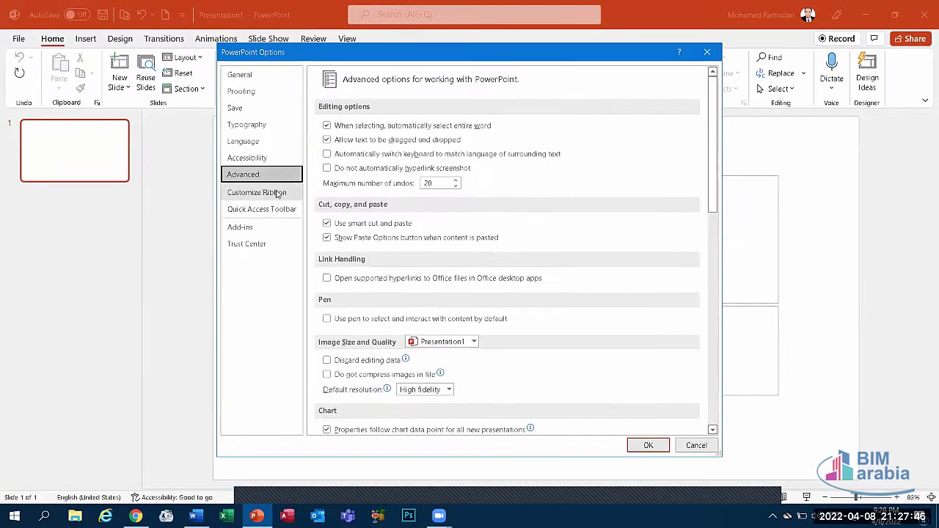
left_click(277, 193)
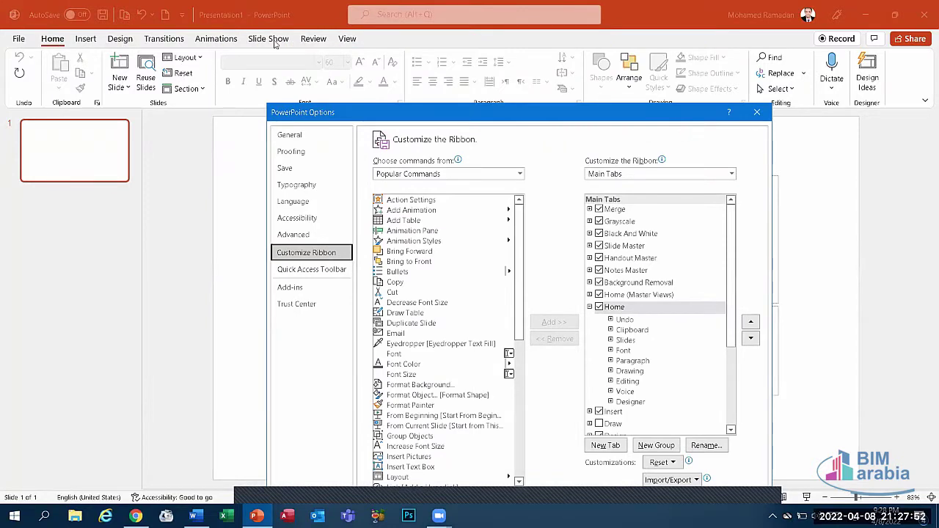
left_click_drag(439, 115, 420, 61)
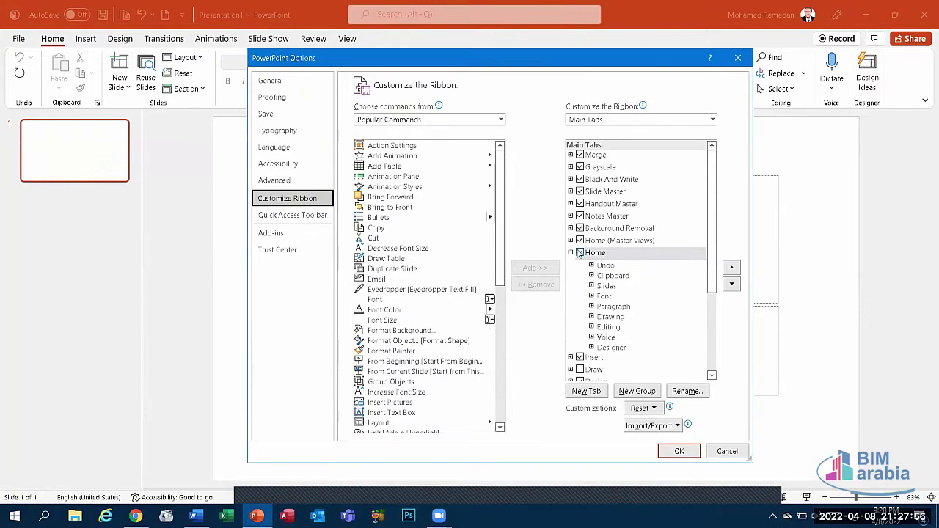
left_click(579, 252)
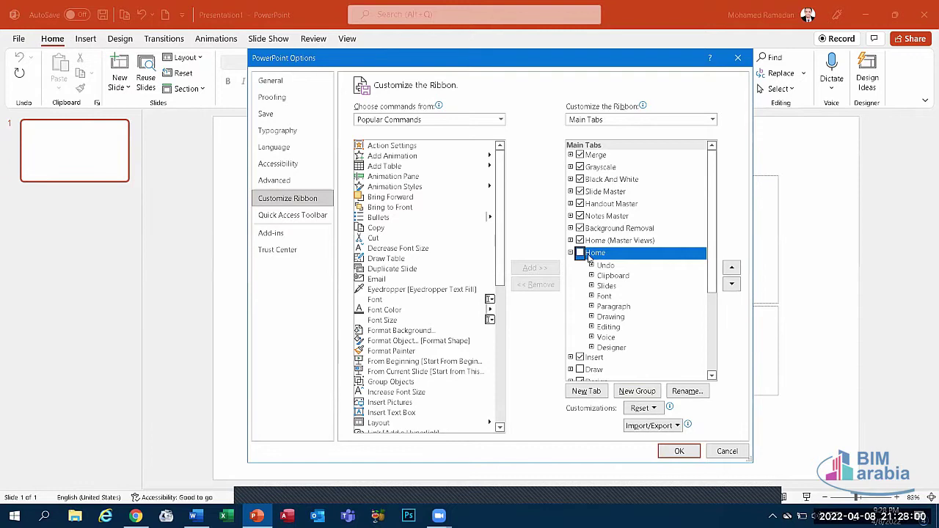
Step: Try adding Copy to the Quick Access Toolbar, which is already on it
left_click(292, 215)
left_click(400, 222)
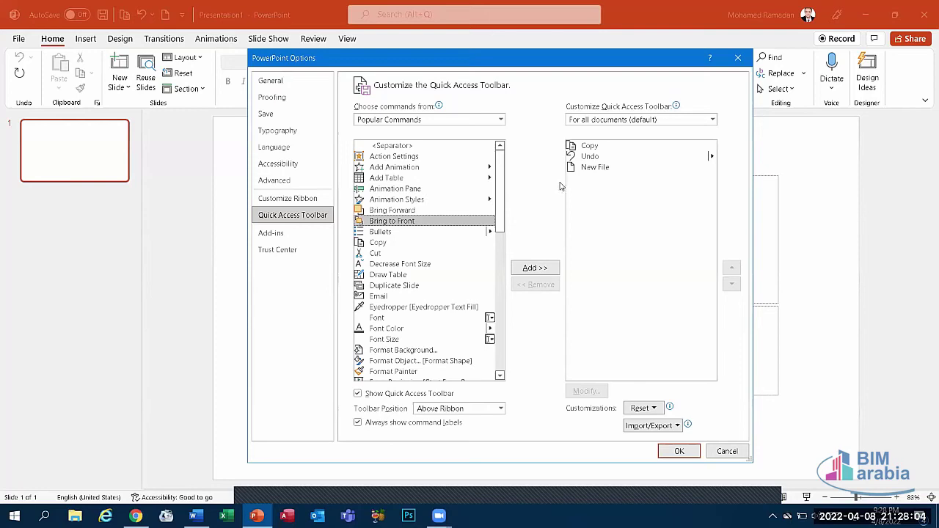
left_click(394, 243)
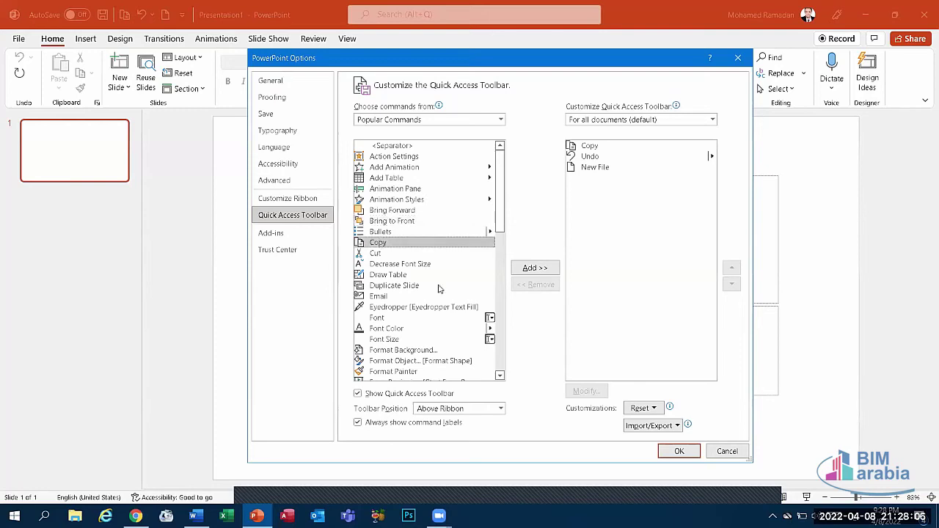
left_click(532, 271)
left_click(480, 296)
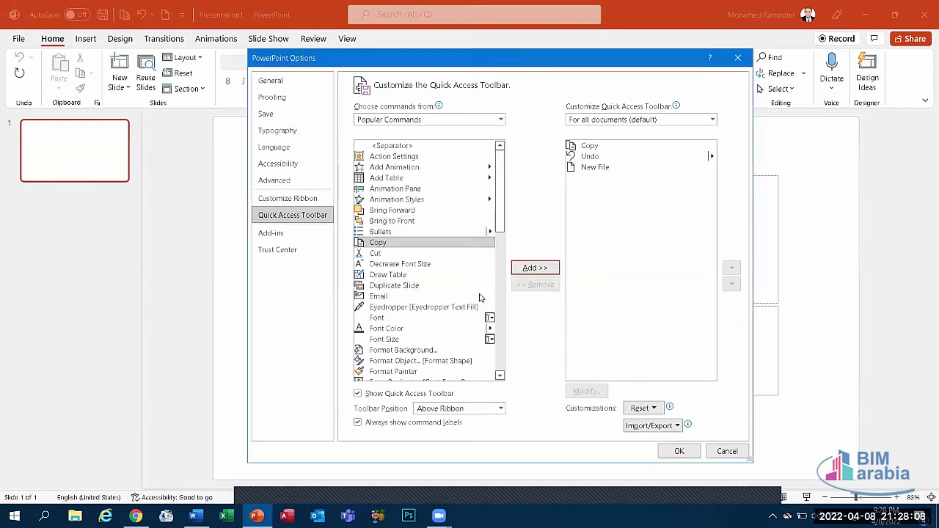
Step: Add then remove Decrease Font Size, leaving Copy, Undo, New File, and confirm with OK
left_click(401, 254)
left_click(395, 265)
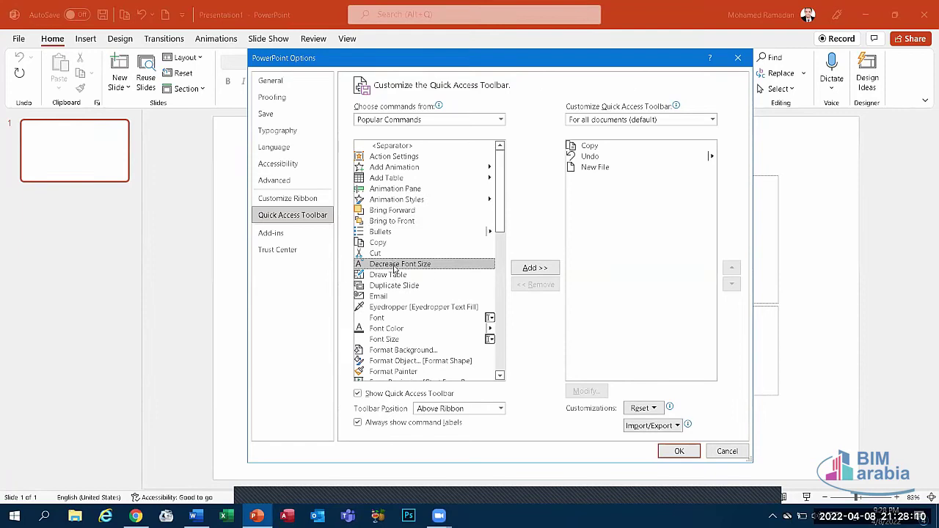
left_click(533, 270)
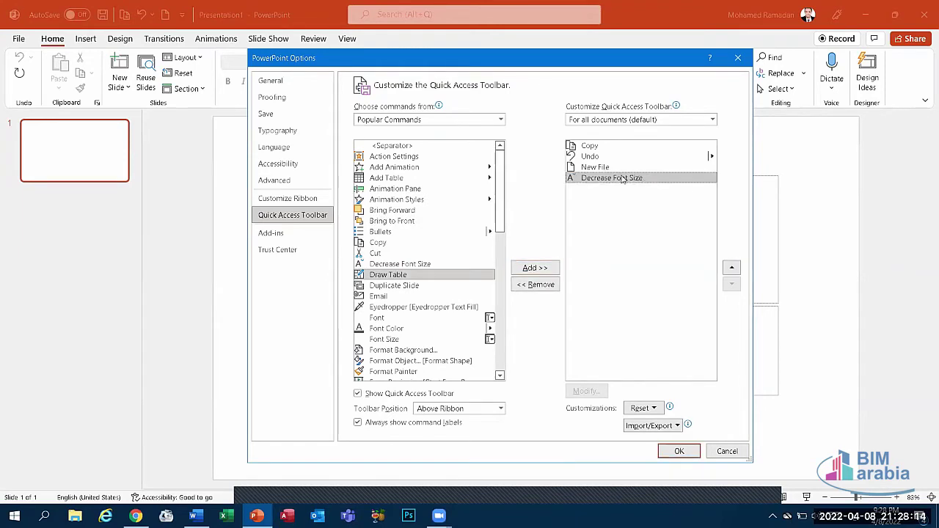
left_click(524, 287)
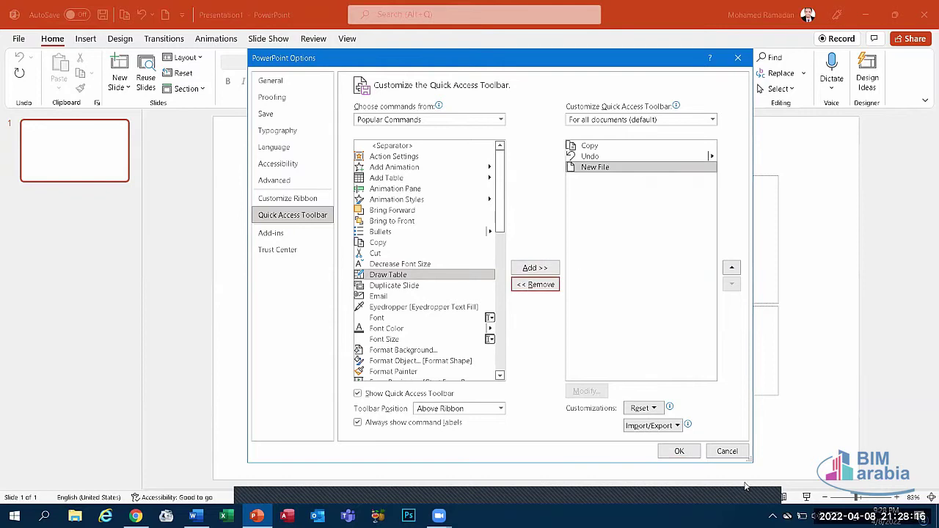
left_click(679, 451)
left_click(18, 38)
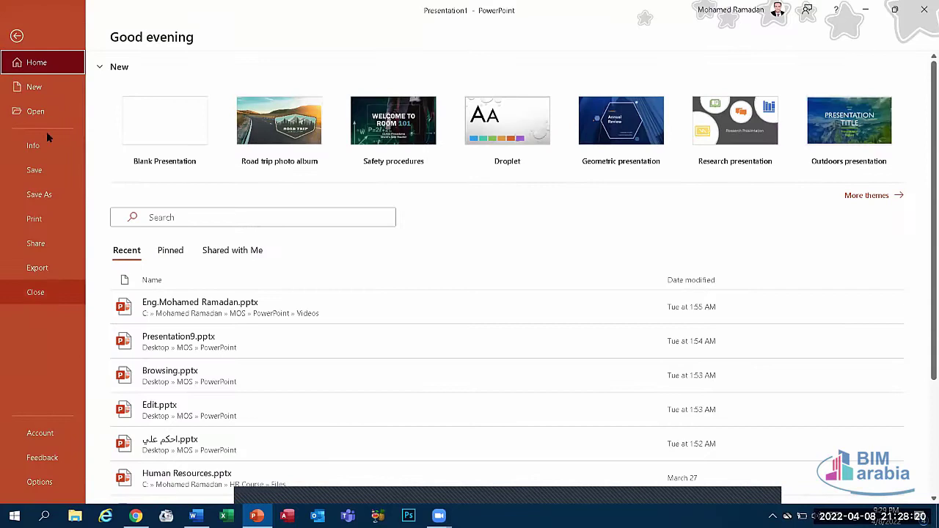
Step: Select the whole title text and set its font to Adobe Heiti Std R
left_click(17, 36)
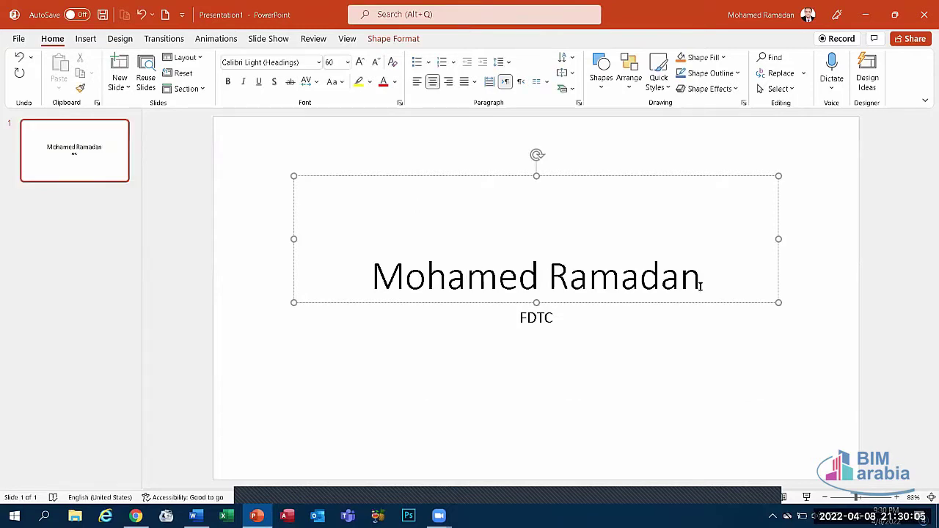
left_click_drag(701, 286, 364, 282)
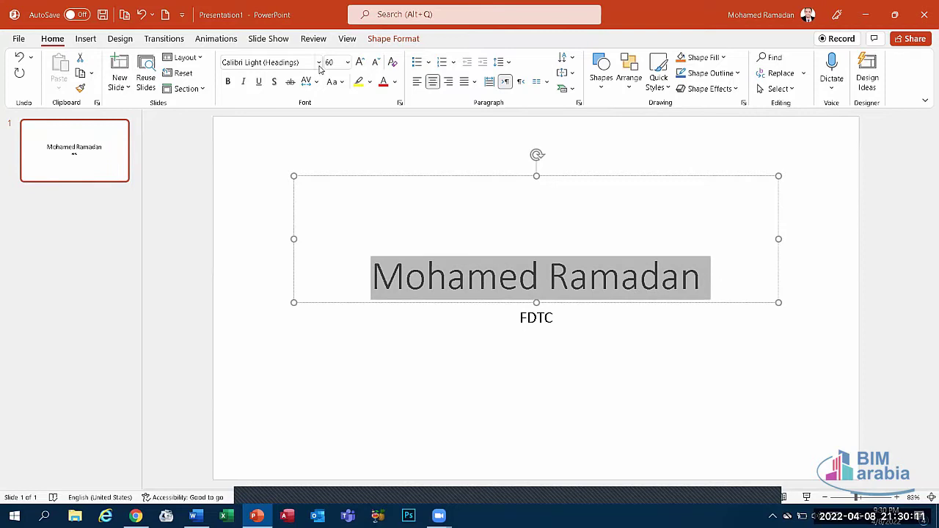
left_click(319, 62)
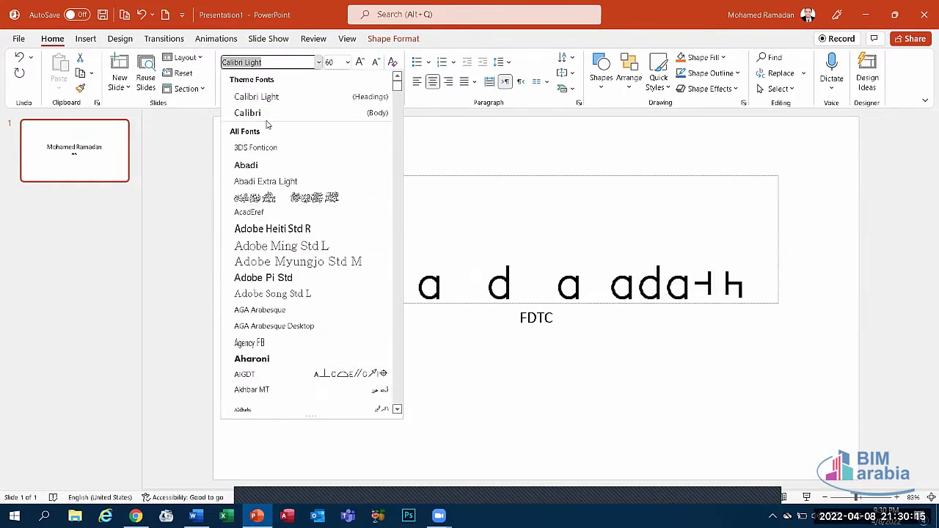
left_click(274, 229)
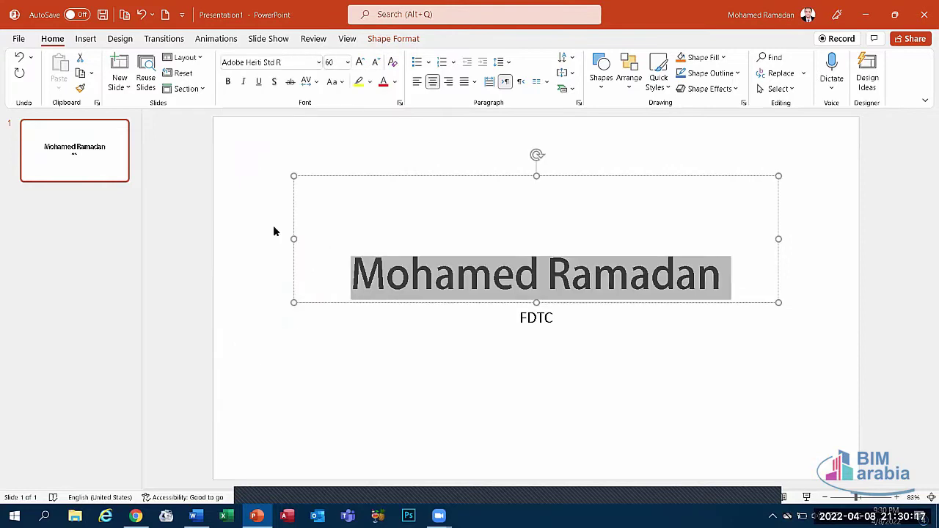
Step: Set the title text size to 60 pt
left_click(348, 62)
scroll(335, 366, "down", 1)
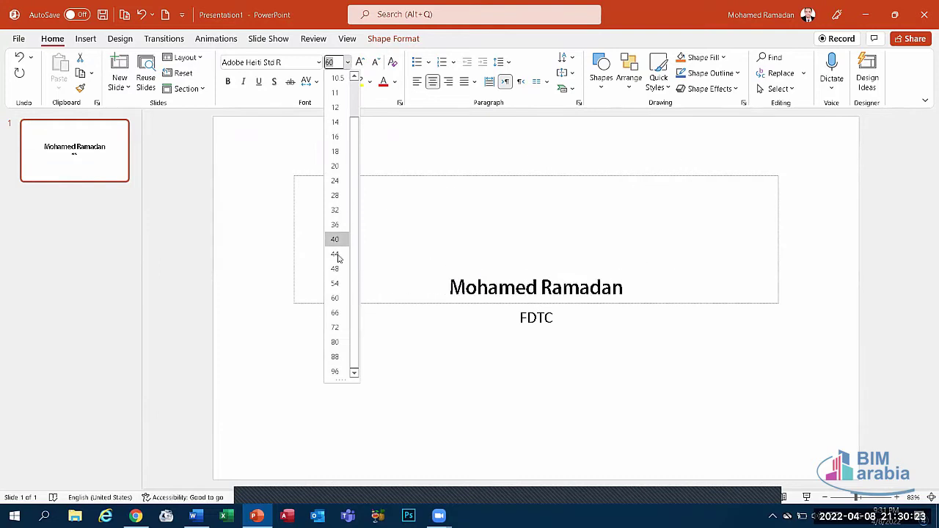
left_click(334, 283)
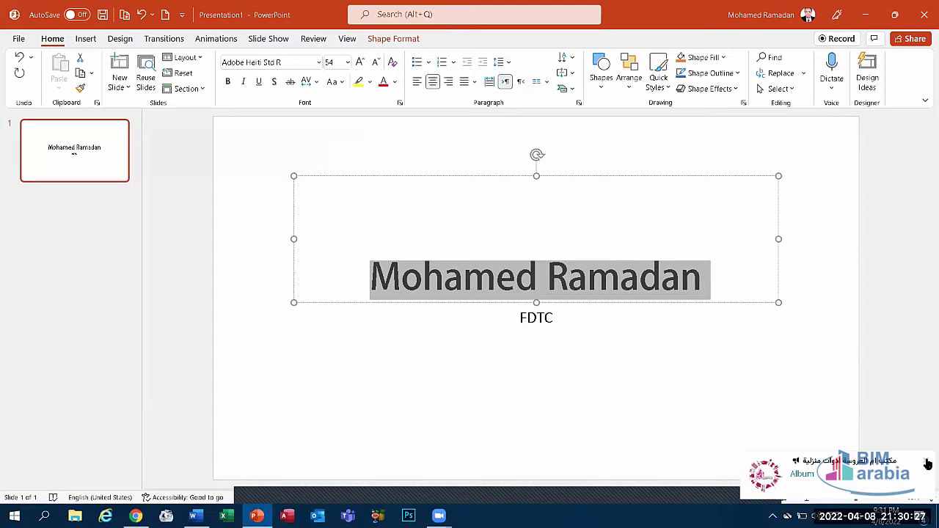
left_click(363, 65)
left_click(363, 65)
left_click(363, 64)
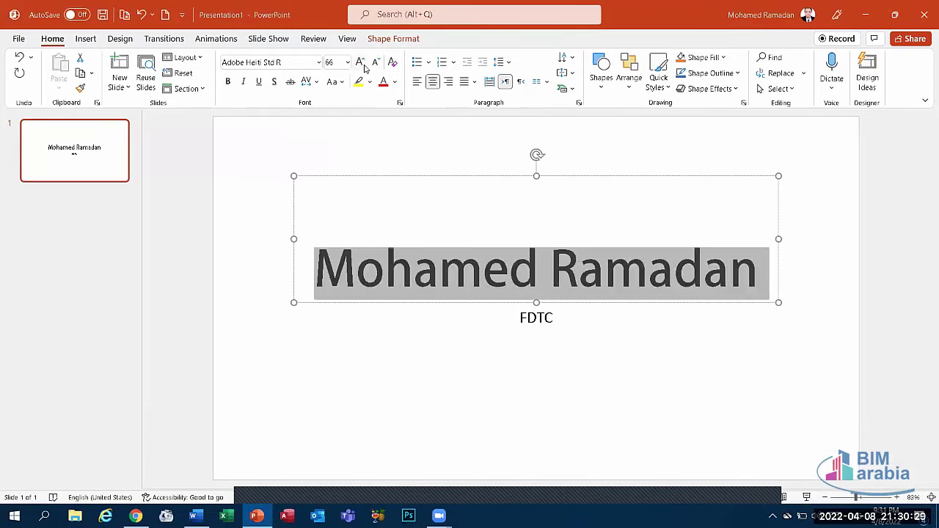
left_click(363, 64)
left_click(375, 65)
left_click(375, 64)
left_click(375, 64)
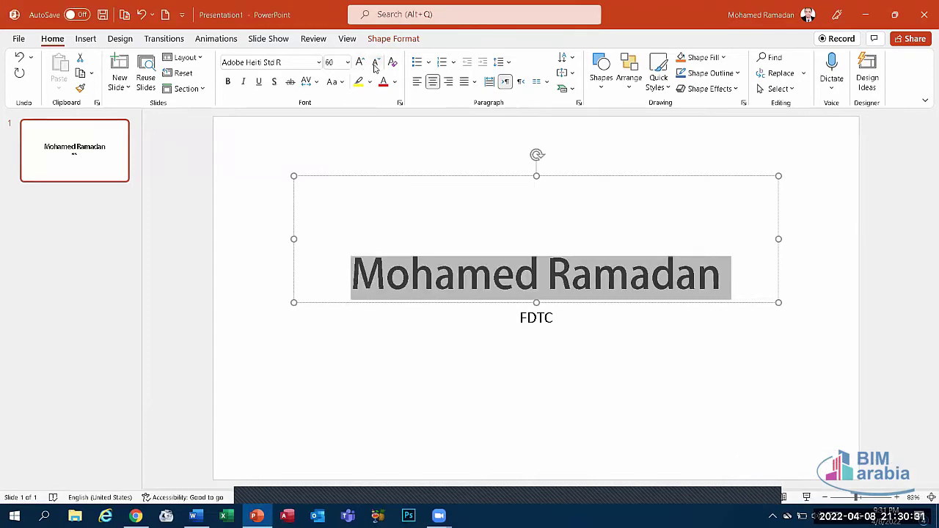
Step: Make the title text bold
left_click(228, 82)
left_click(228, 81)
left_click(228, 82)
left_click(228, 81)
left_click(228, 81)
left_click(228, 81)
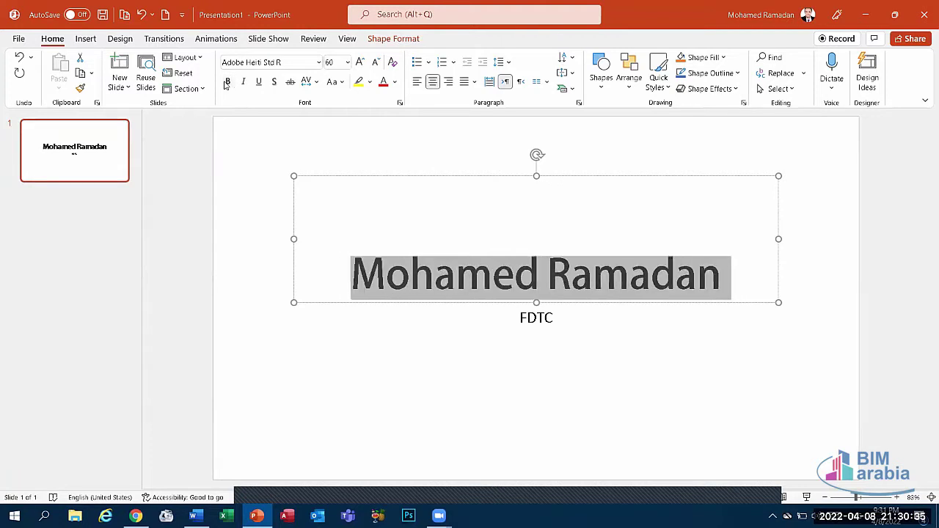
left_click(227, 82)
left_click(228, 81)
left_click(227, 81)
left_click(227, 82)
left_click(227, 81)
left_click(228, 82)
left_click(227, 81)
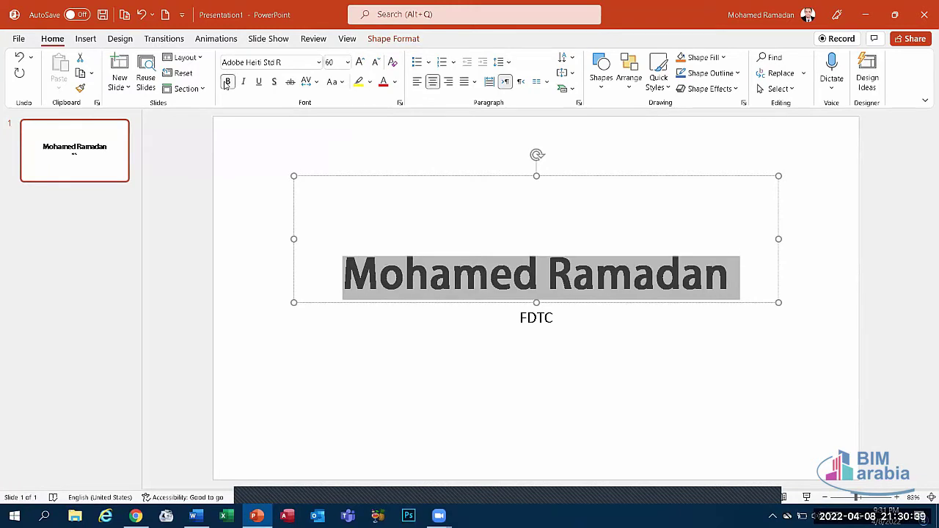
Step: Make the title text italic, underlined and shadowed
left_click(243, 83)
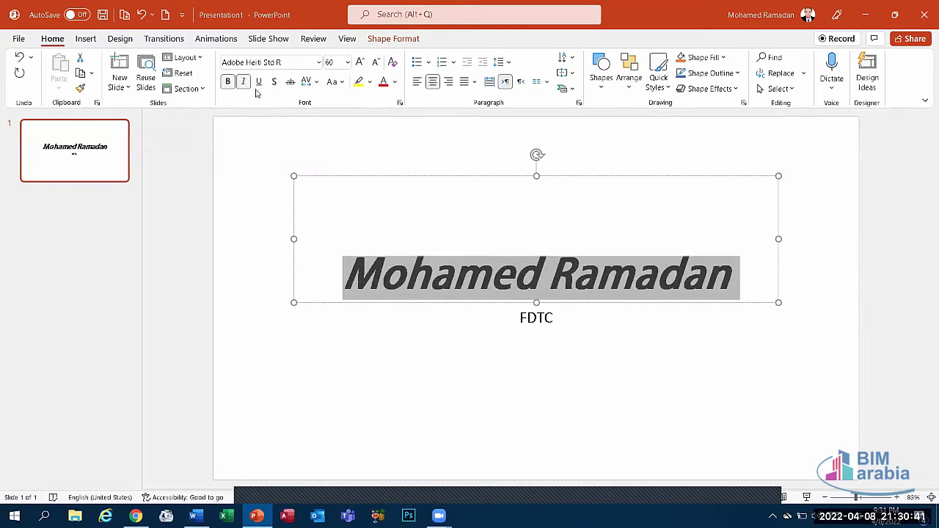
left_click(257, 82)
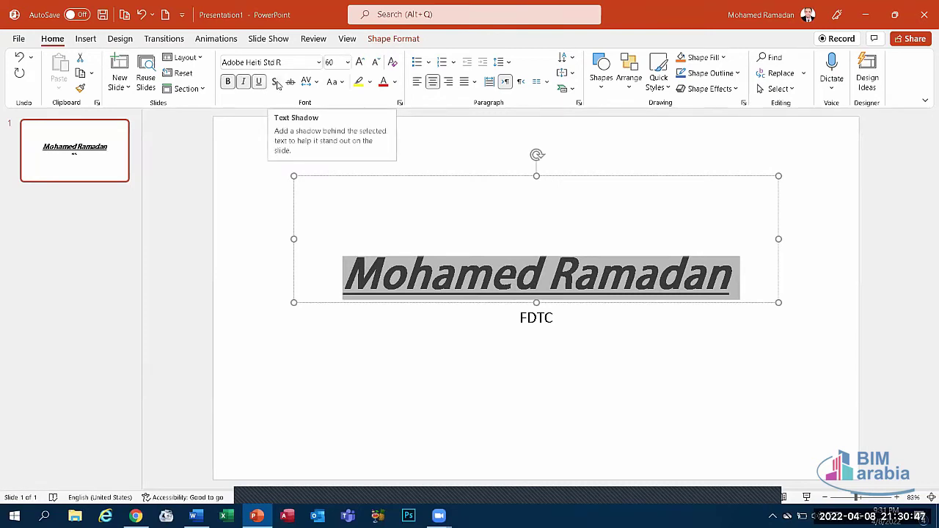
left_click(276, 83)
left_click(276, 82)
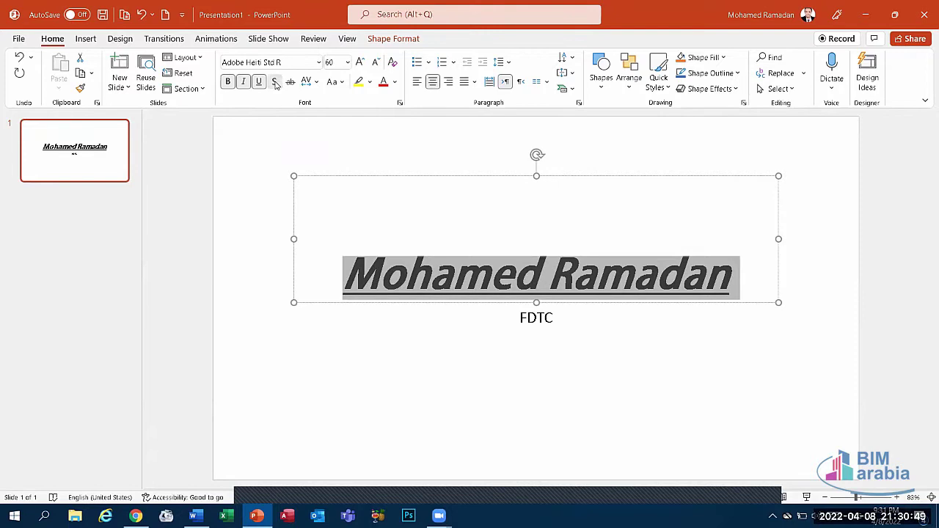
left_click(276, 82)
left_click(276, 82)
left_click(276, 82)
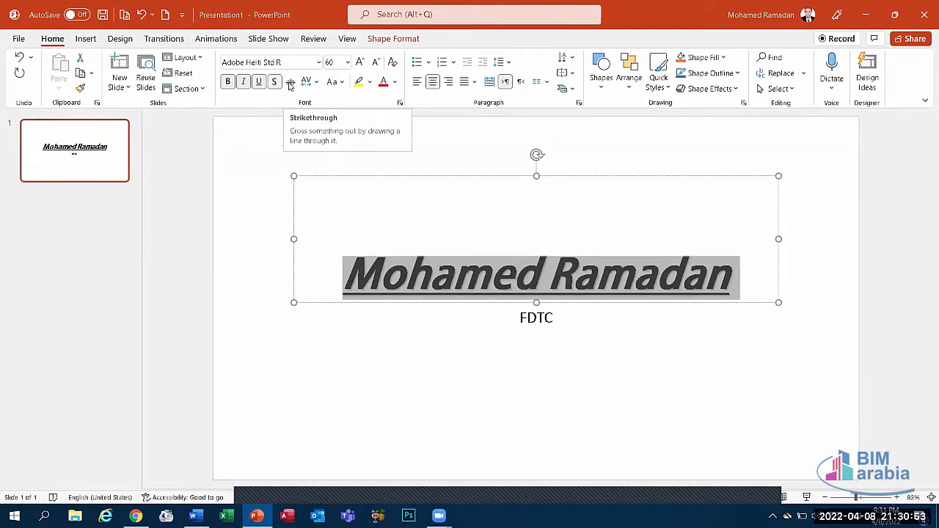
Step: Strike through the title text, leaving character spacing at Normal
left_click(290, 83)
left_click(290, 84)
left_click(290, 83)
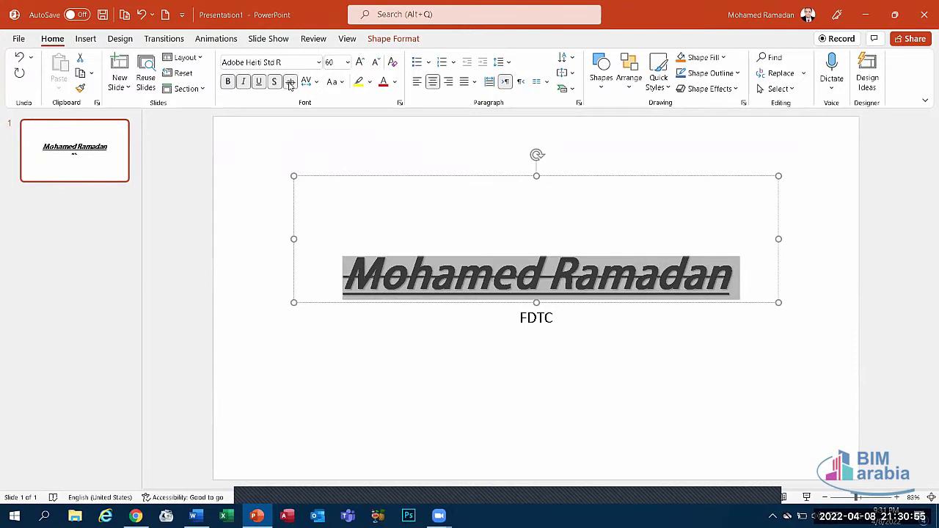
left_click(290, 83)
left_click(290, 84)
left_click(316, 83)
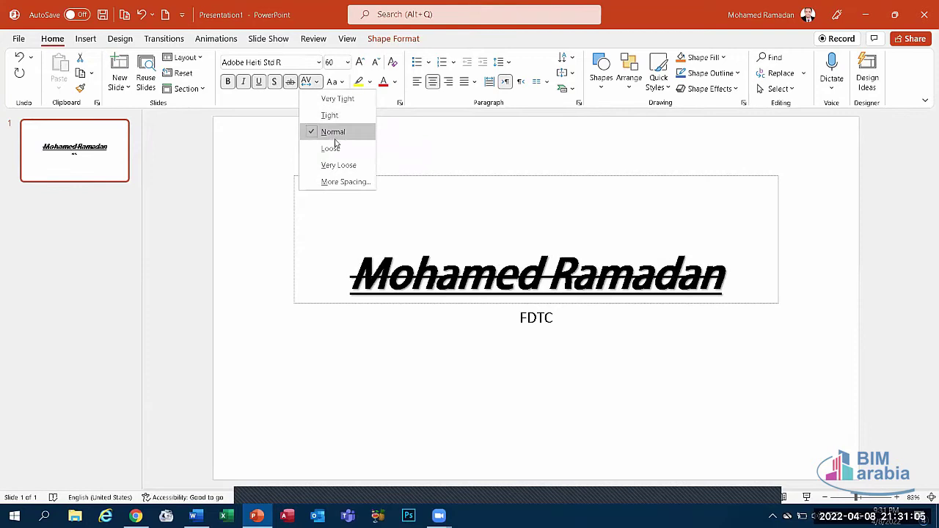
left_click(429, 217)
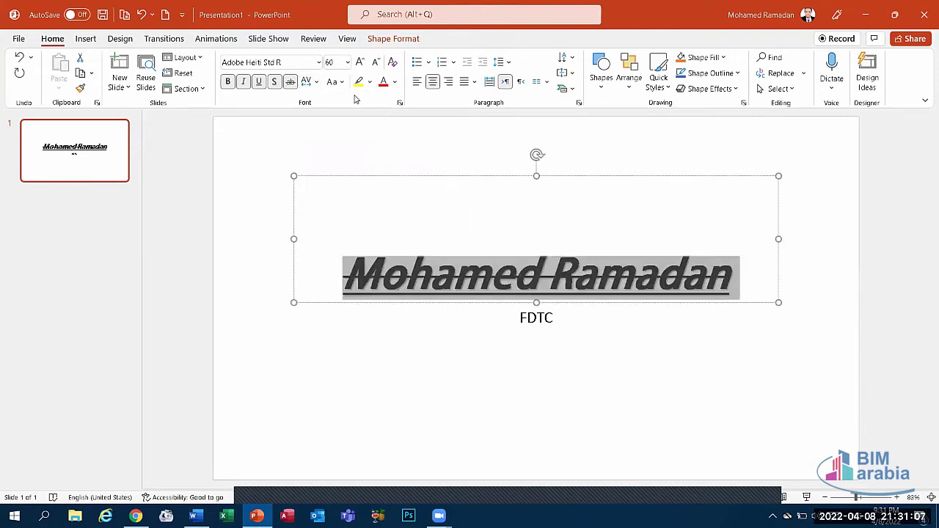
left_click(335, 82)
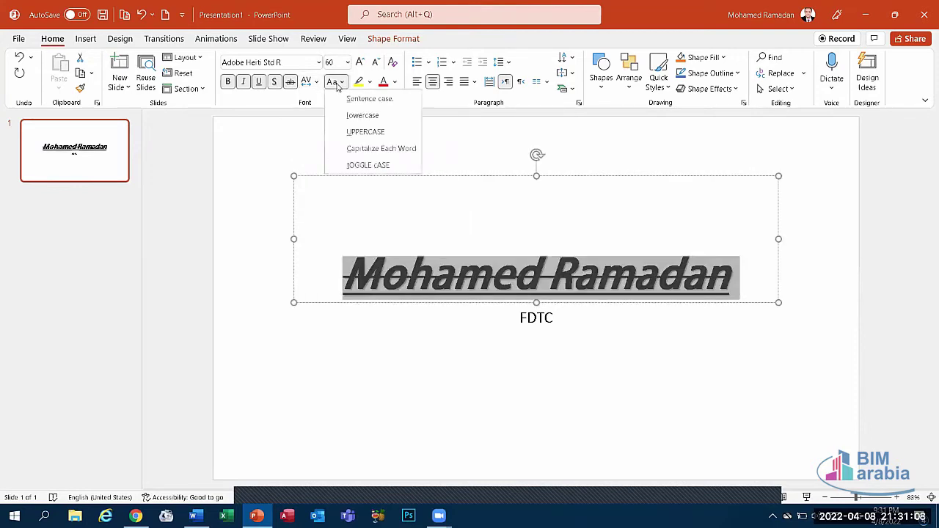
left_click(378, 101)
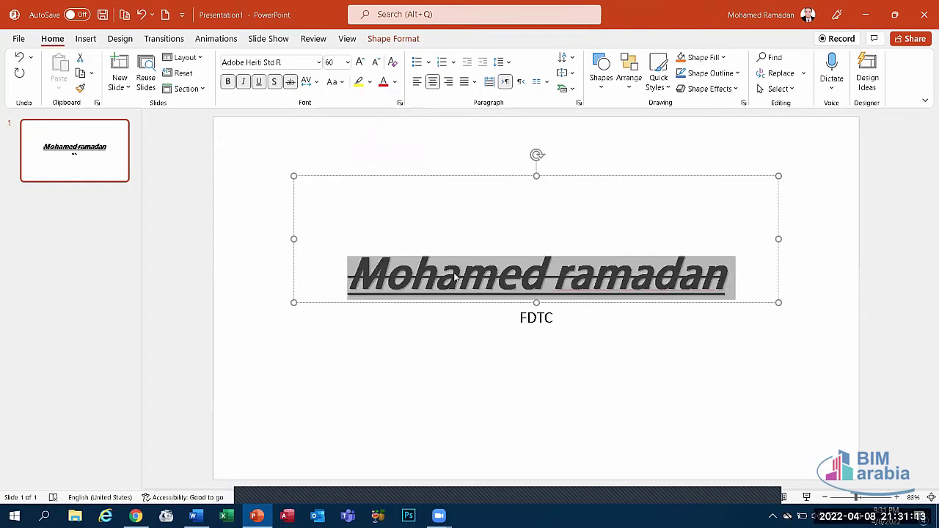
left_click(341, 81)
left_click(361, 116)
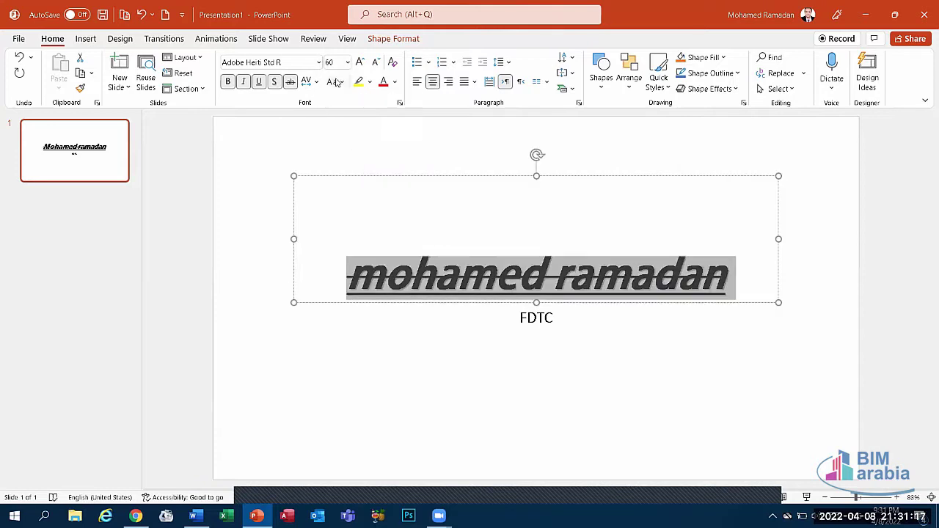
left_click(336, 81)
left_click(381, 131)
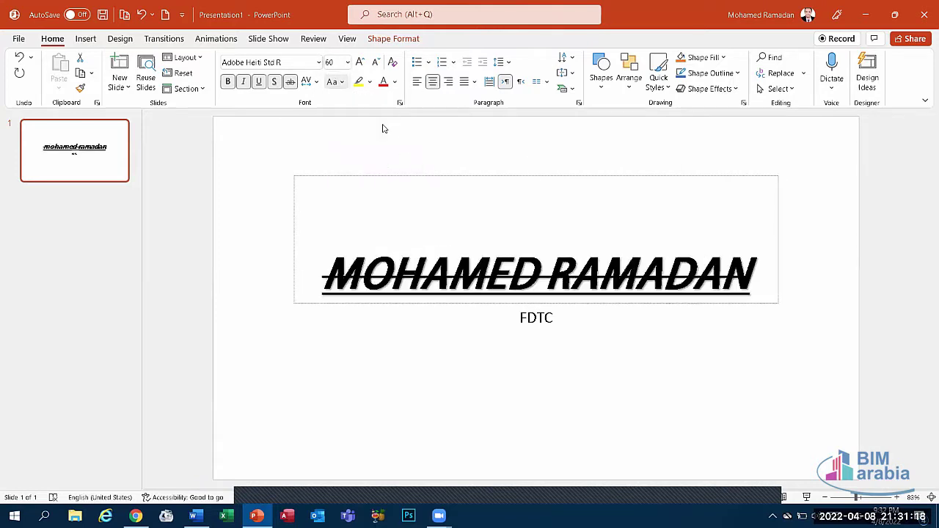
left_click(336, 81)
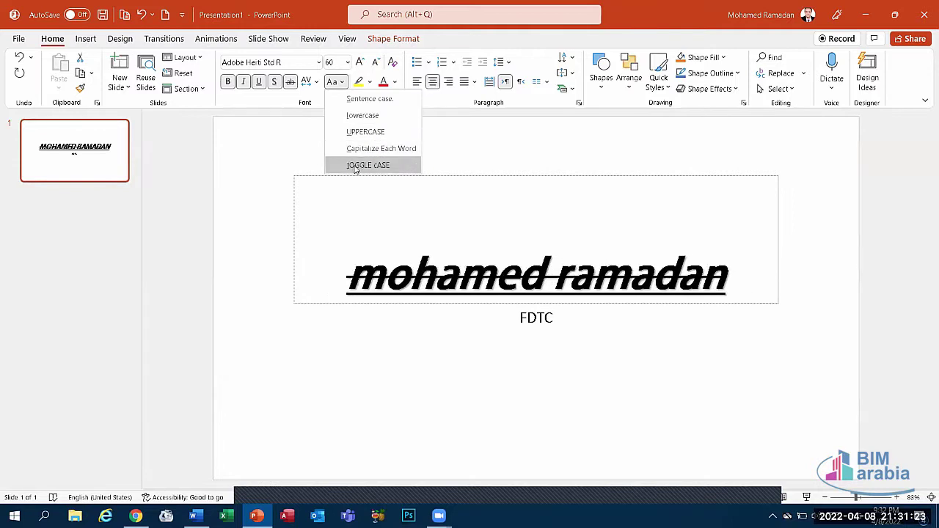
left_click(381, 150)
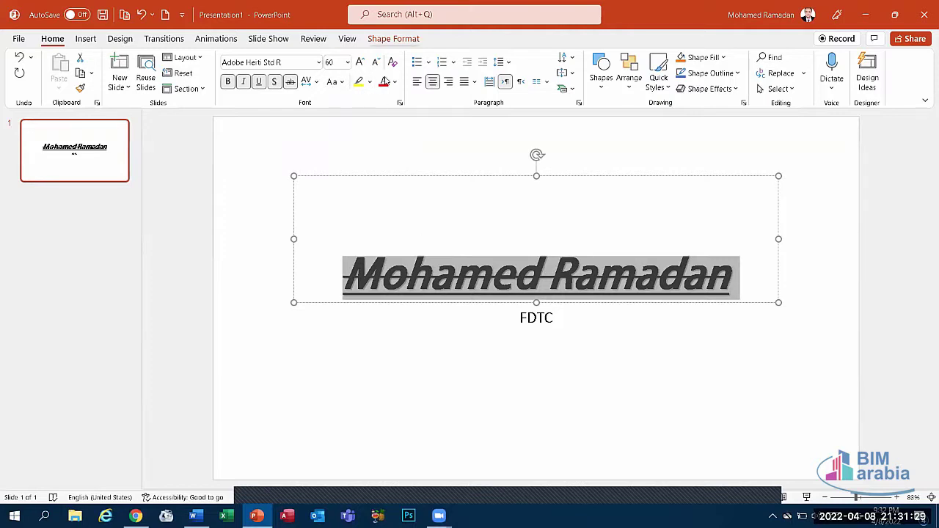
Step: Colour the title text Dark Red, apply a yellow text highlight, then switch highlighting mode off
left_click(394, 82)
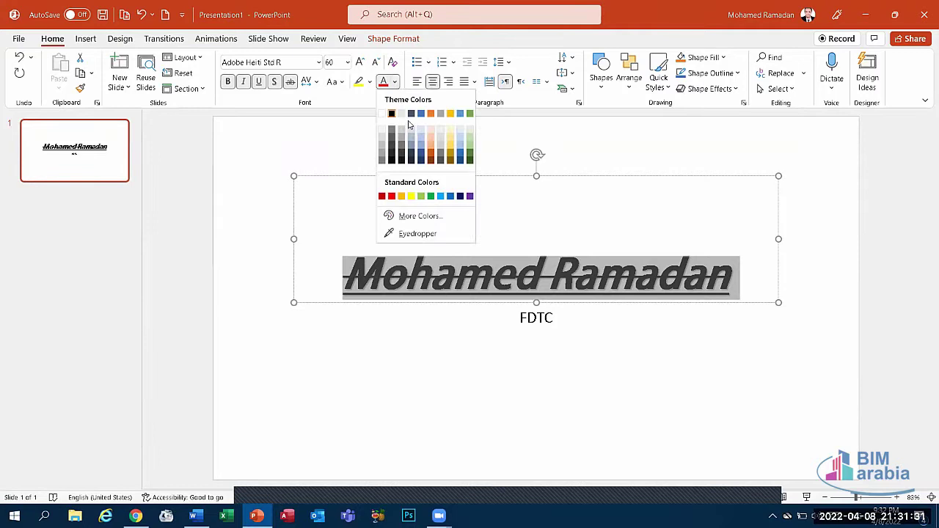
left_click(383, 197)
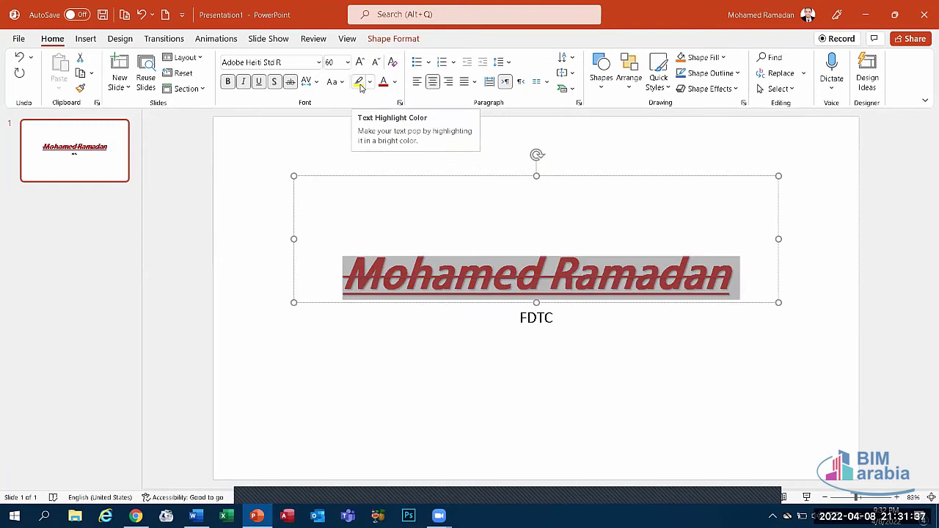
left_click(359, 82)
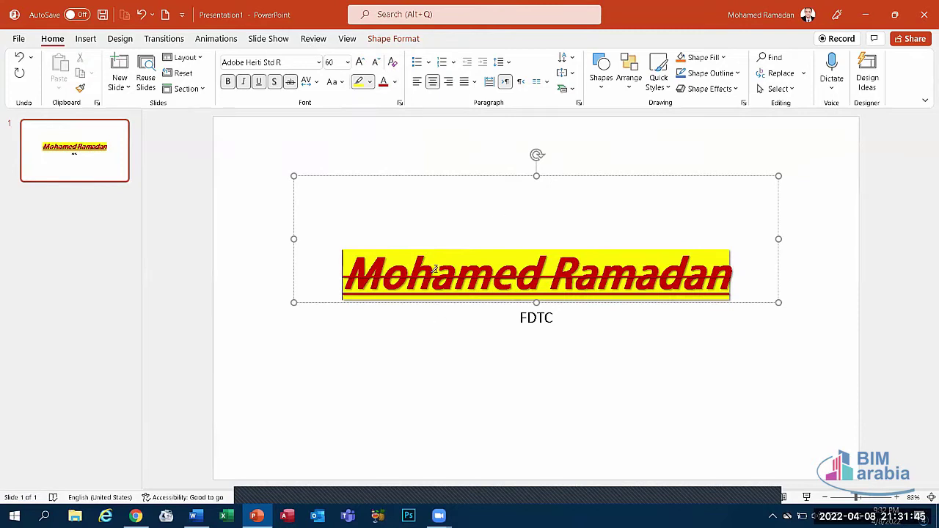
left_click(358, 82)
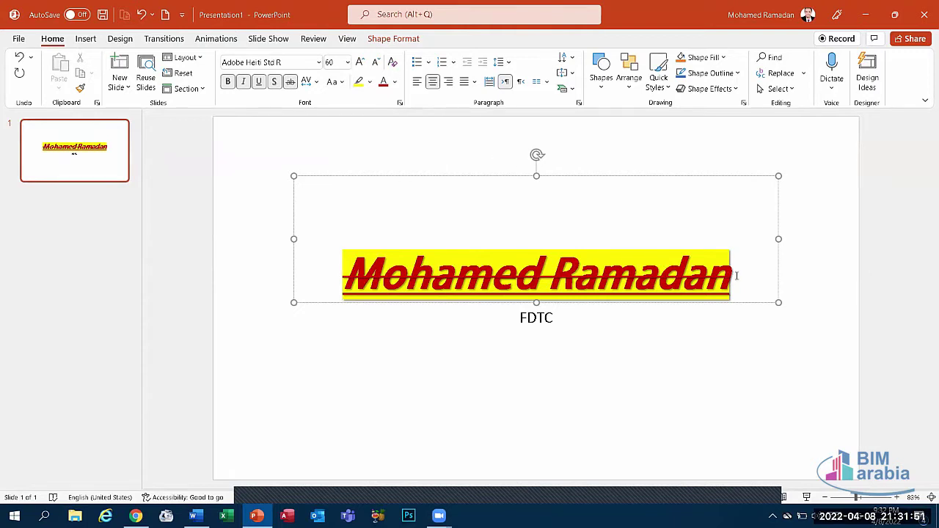
left_click_drag(736, 276, 354, 262)
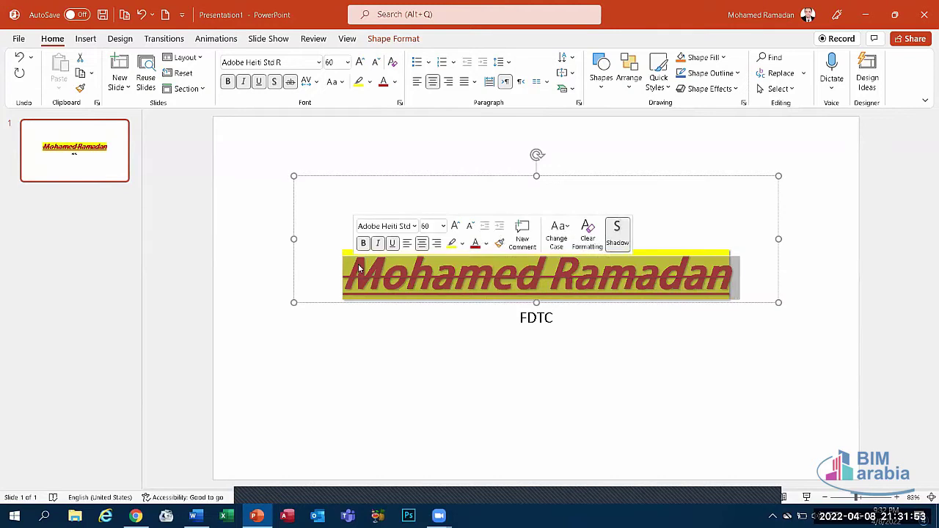
left_click(505, 277)
key("ctrl+space")
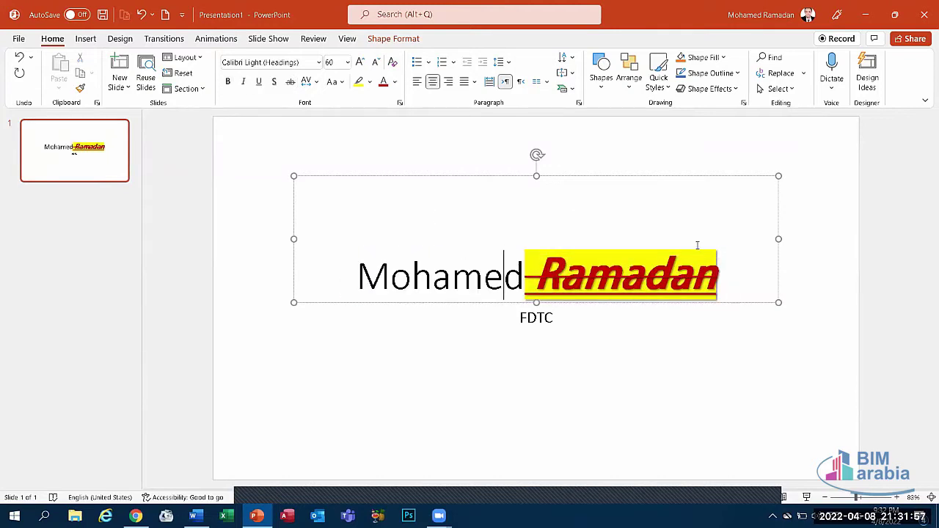
triple_click(731, 280)
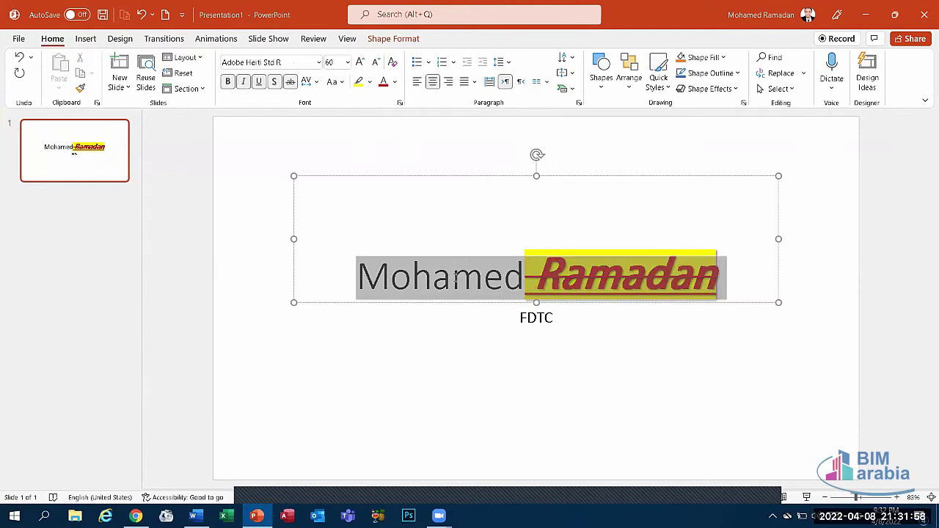
left_click(394, 63)
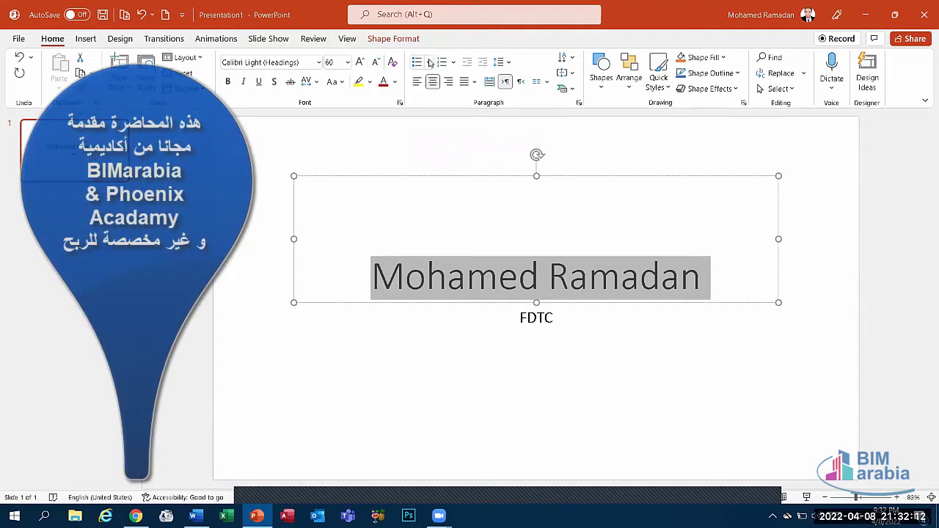
left_click(430, 62)
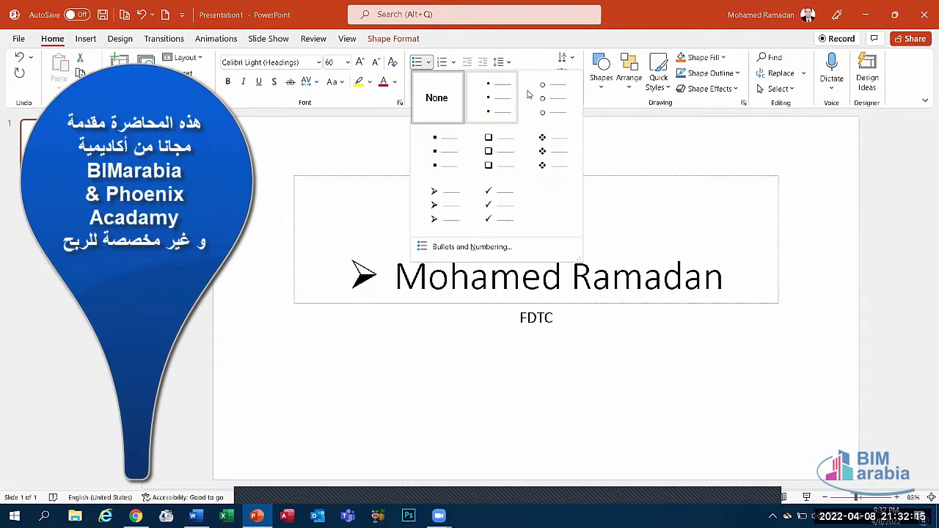
key("Escape")
left_click(454, 63)
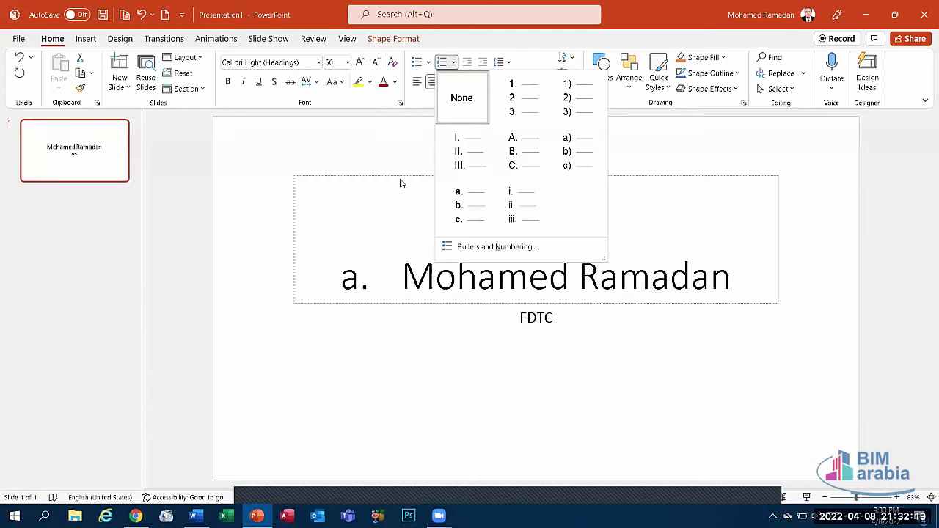
key("Escape")
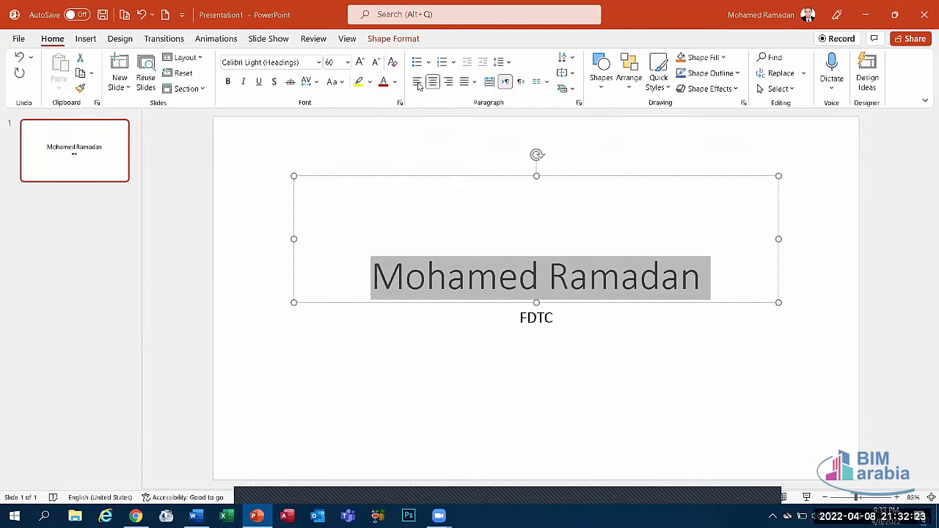
left_click(416, 81)
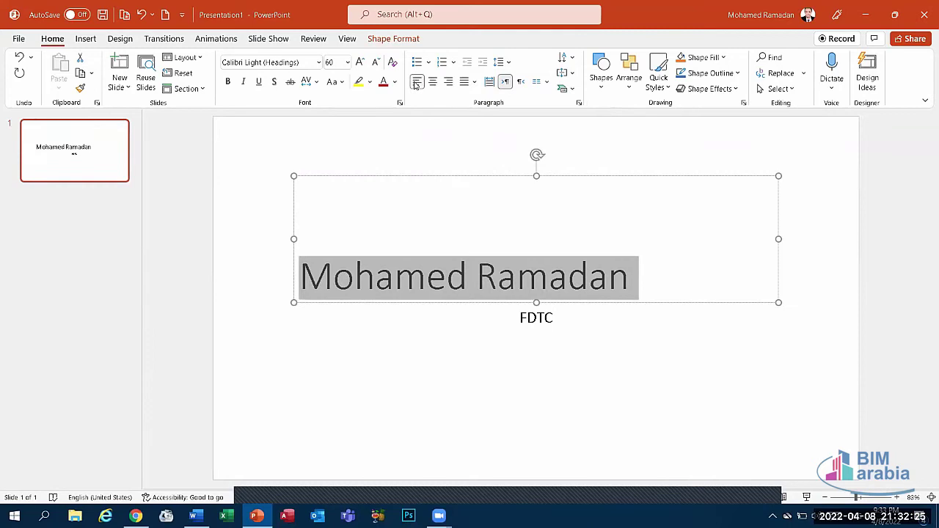
left_click(432, 81)
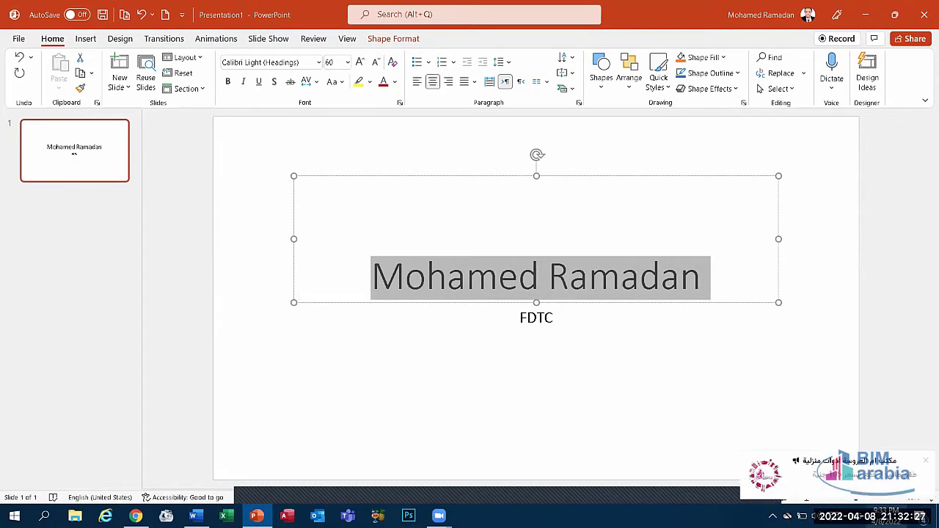
left_click(448, 81)
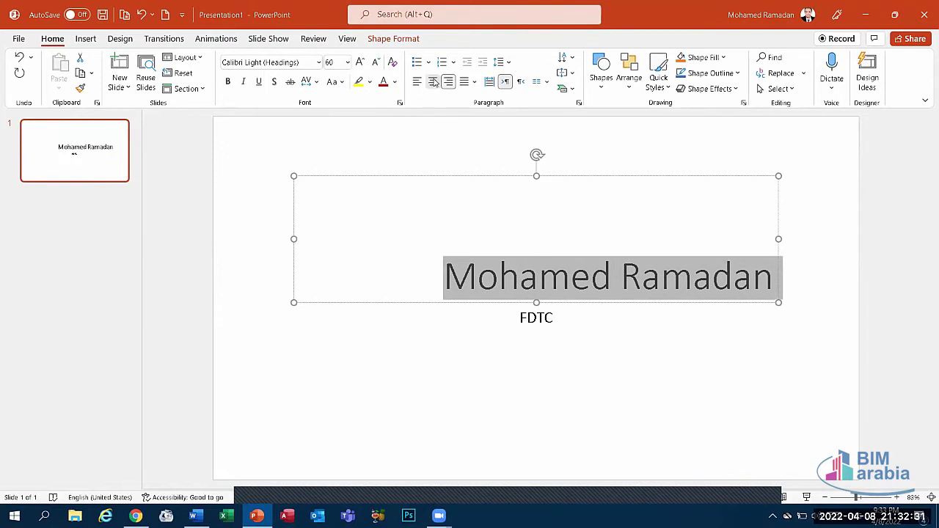
left_click(433, 81)
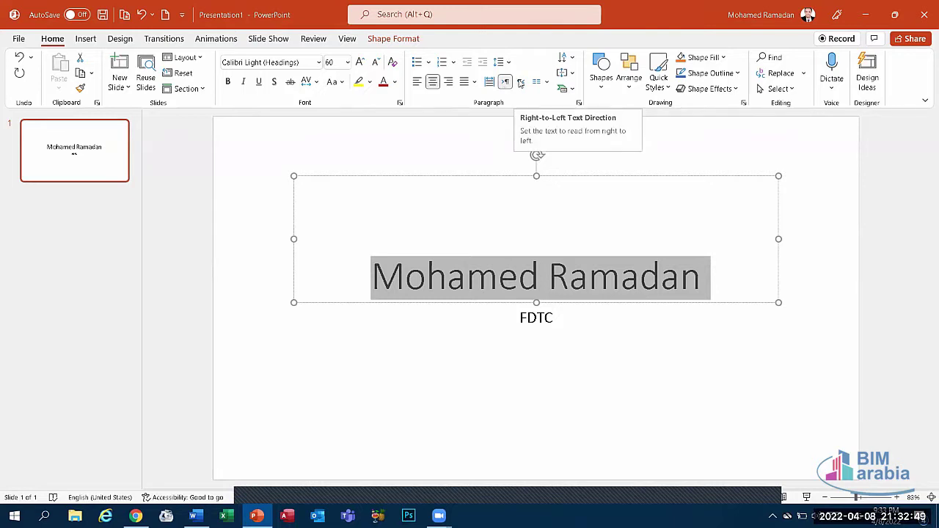
left_click(88, 163)
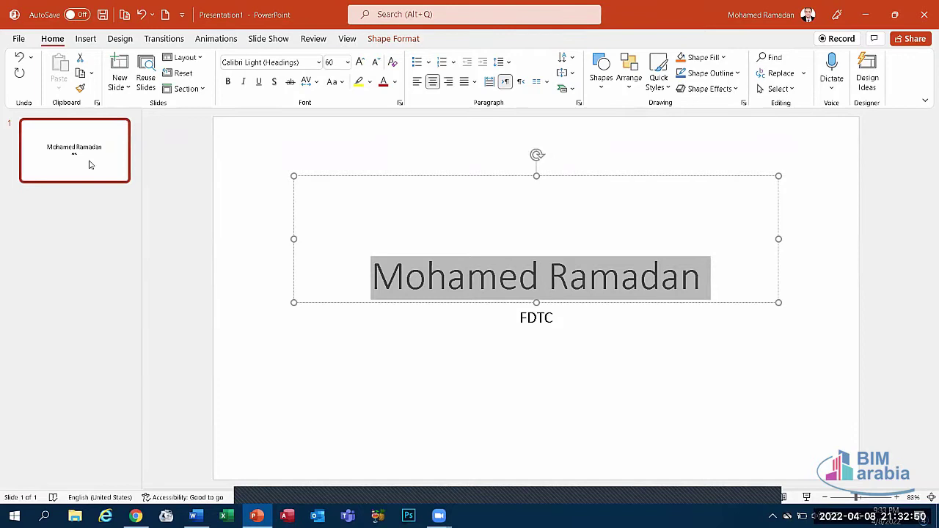
Step: Add a new Title Slide and fill its title with =rand() sample paragraphs
left_click(120, 87)
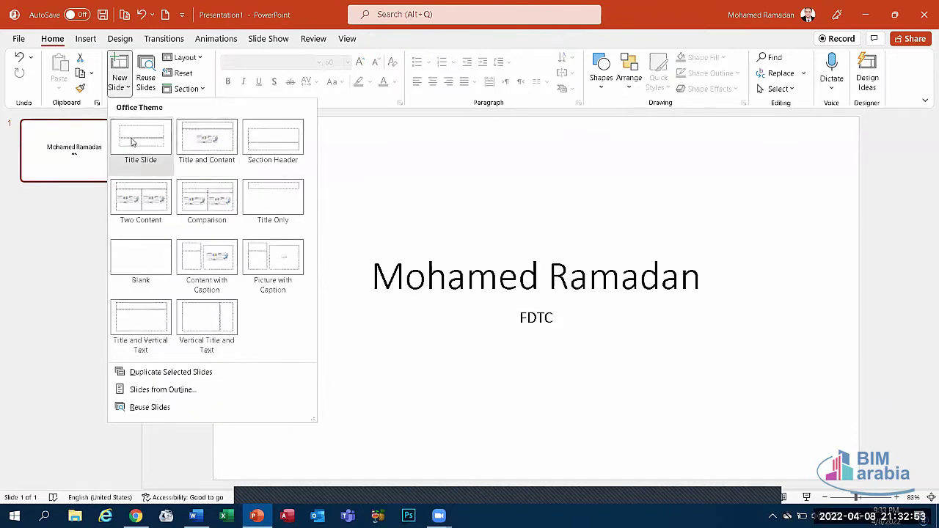
left_click(139, 145)
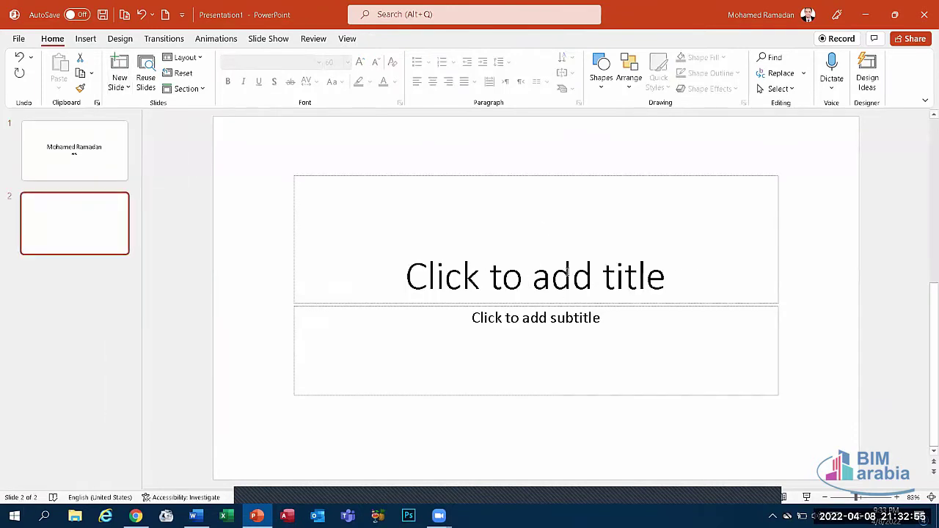
left_click(579, 240)
type("=ra")
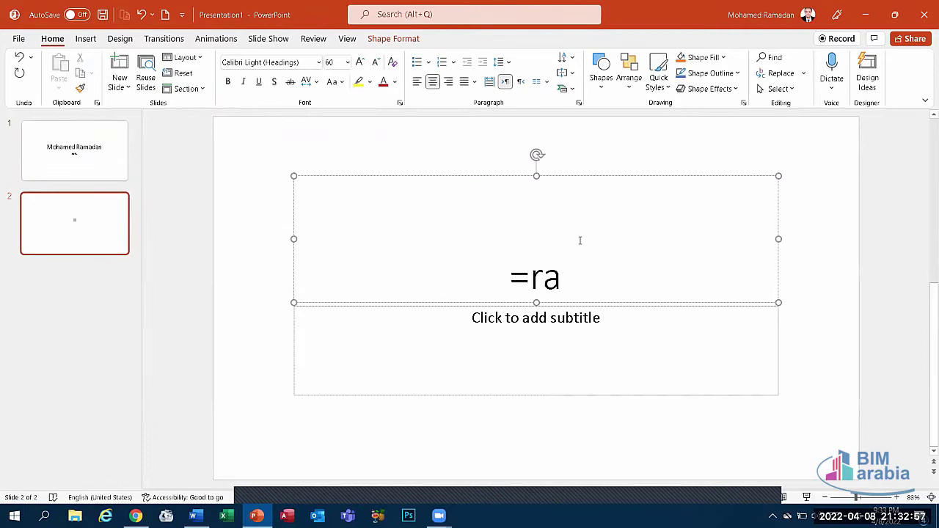
type("nd()")
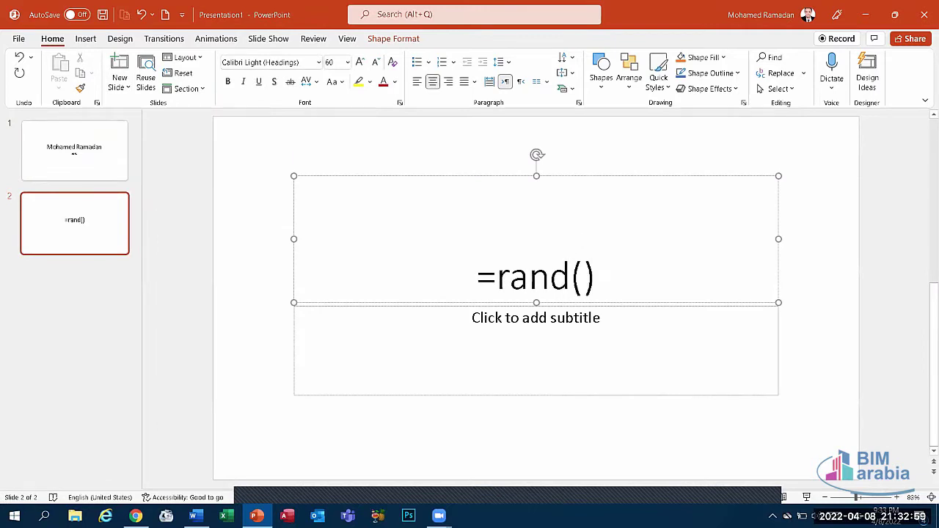
key("Return")
Step: Shrink the generated sample text down to 20 pt
key("shift+Up")
key("shift+Up")
key("shift+Up")
key("shift+Up")
key("shift+Up")
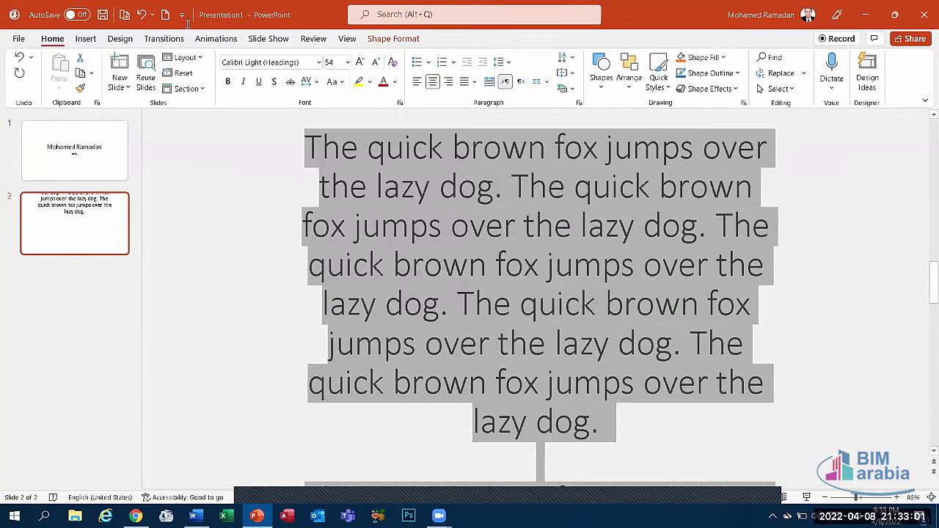
left_click(377, 63)
left_click(376, 63)
left_click(376, 63)
left_click(376, 63)
left_click(377, 63)
left_click(377, 63)
left_click(377, 63)
left_click(377, 63)
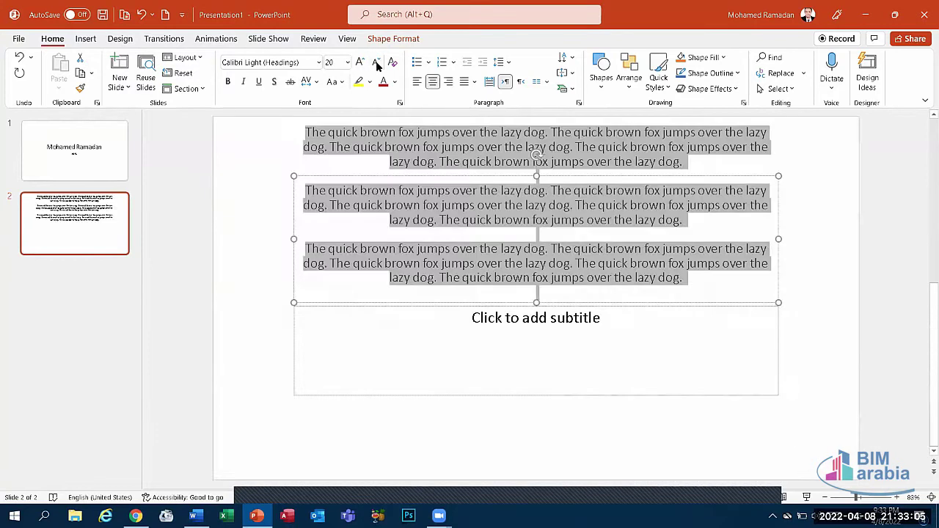
Step: Delete the empty subtitle placeholder and move the text box down toward the slide centre
left_click(584, 432)
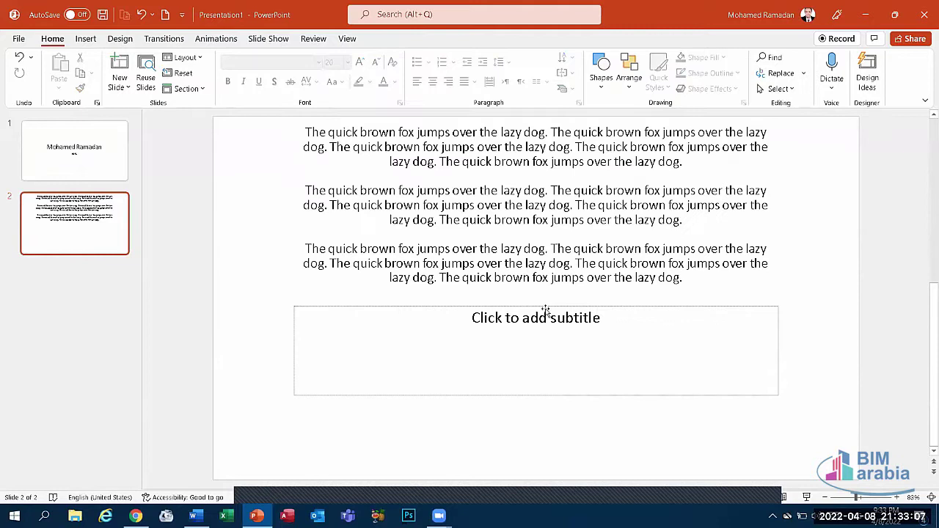
left_click(546, 307)
key("Delete")
left_click(544, 249)
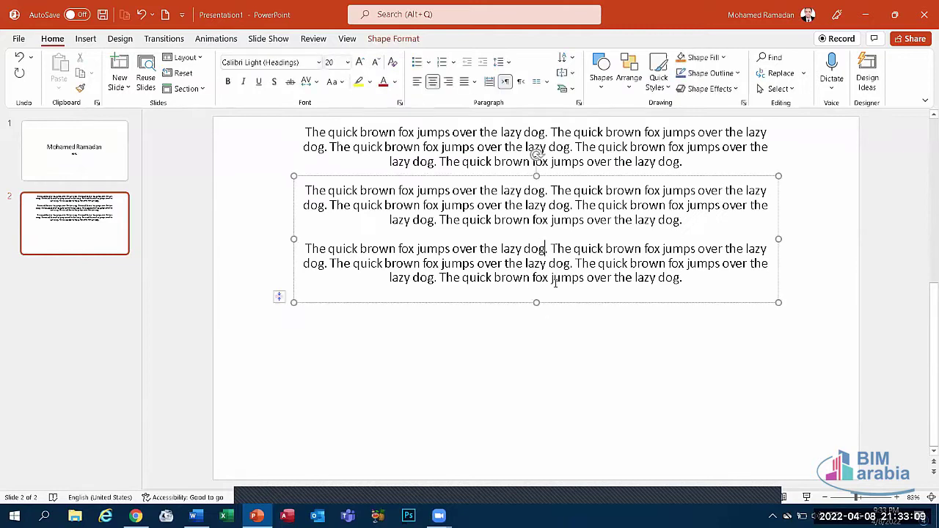
left_click_drag(559, 300, 572, 398)
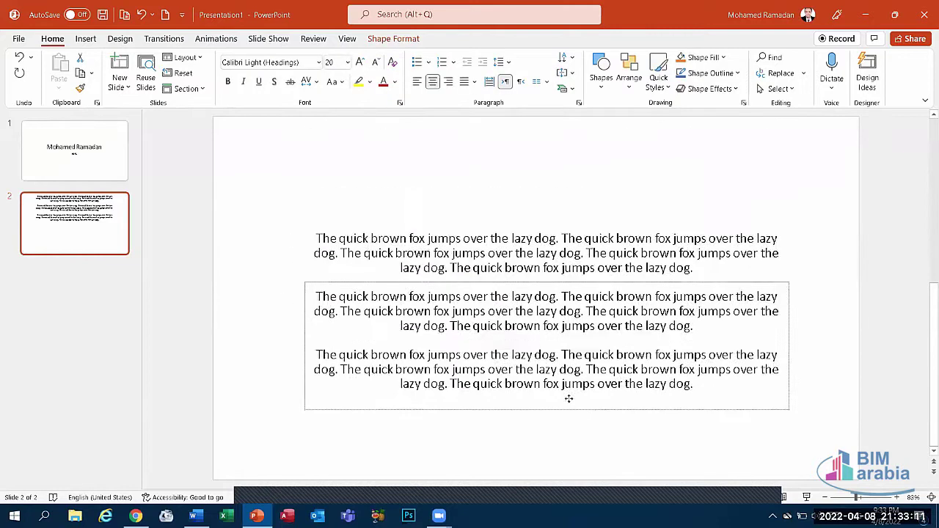
Step: Select all the text and justify the three paragraphs
key("ctrl+a")
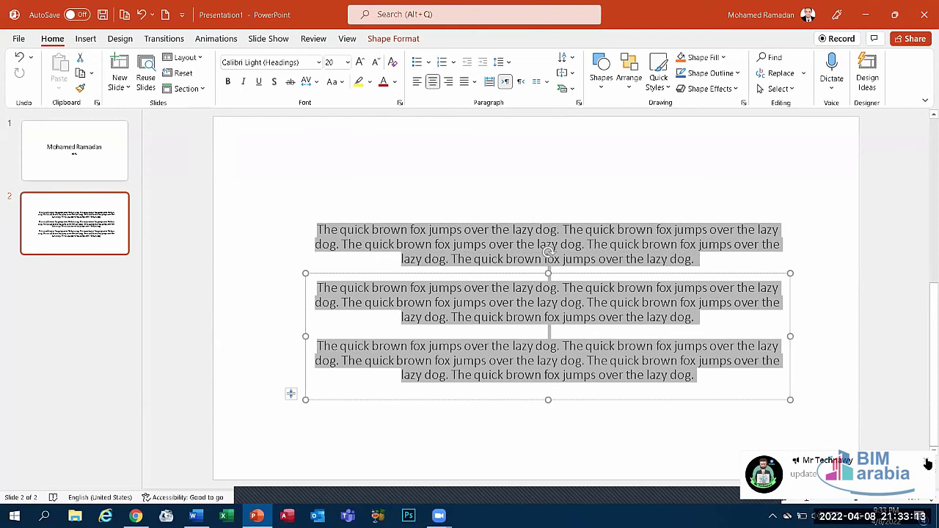
left_click(925, 466)
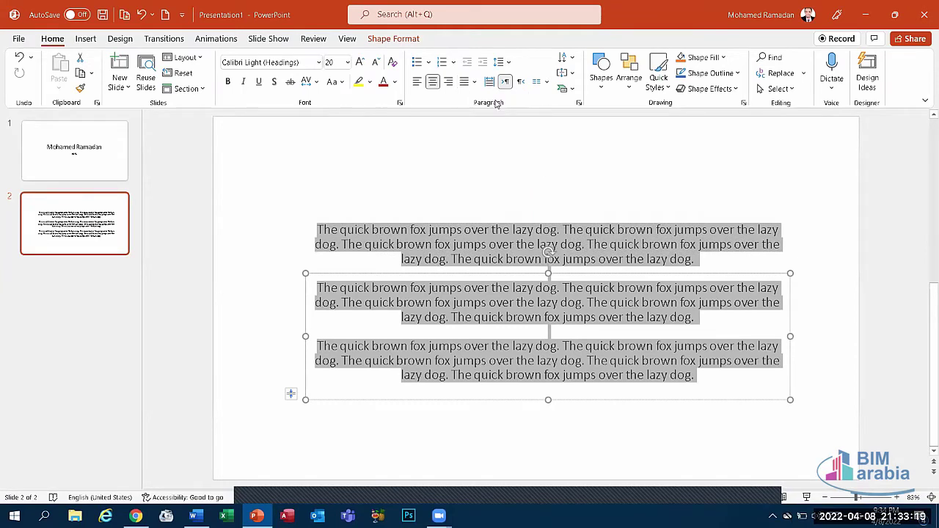
left_click(464, 82)
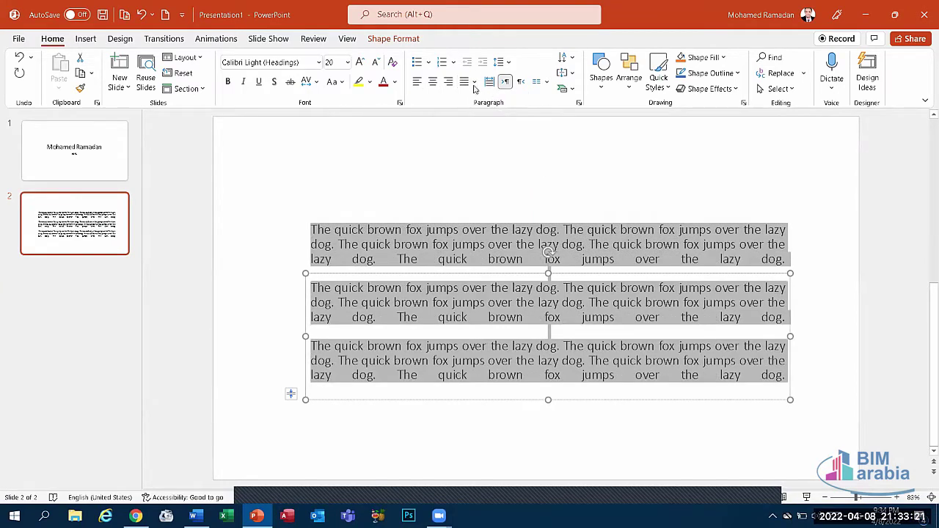
Step: Apply Justify Low to the paragraphs, previewing line spacing and columns without changing them
left_click(474, 82)
left_click(504, 115)
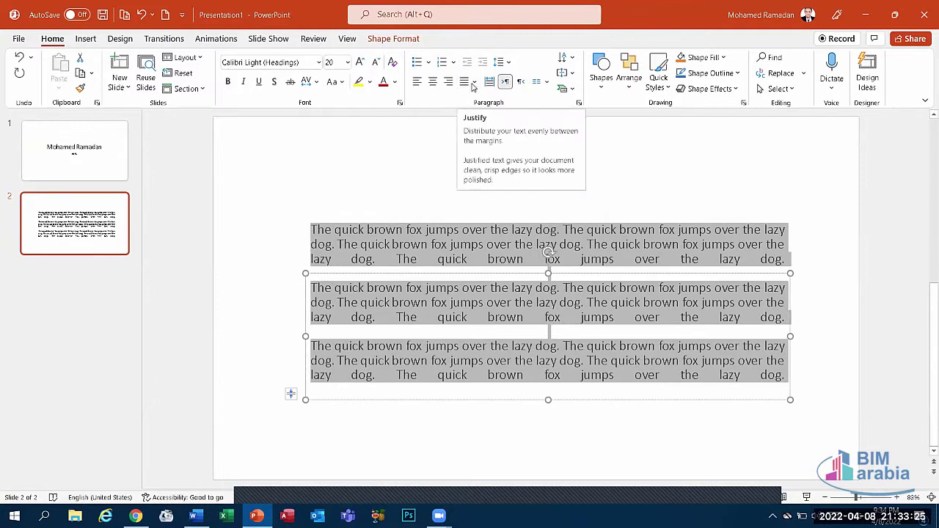
left_click(504, 63)
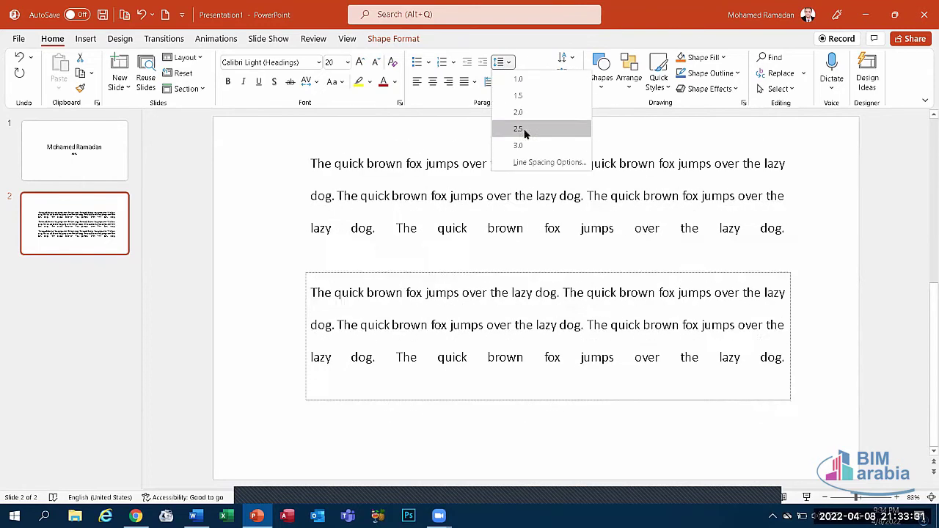
left_click(520, 79)
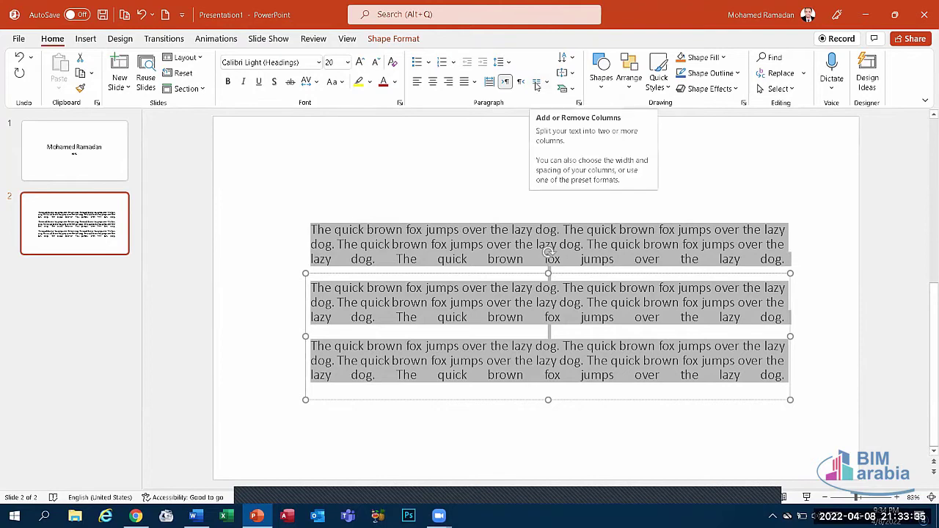
left_click(536, 83)
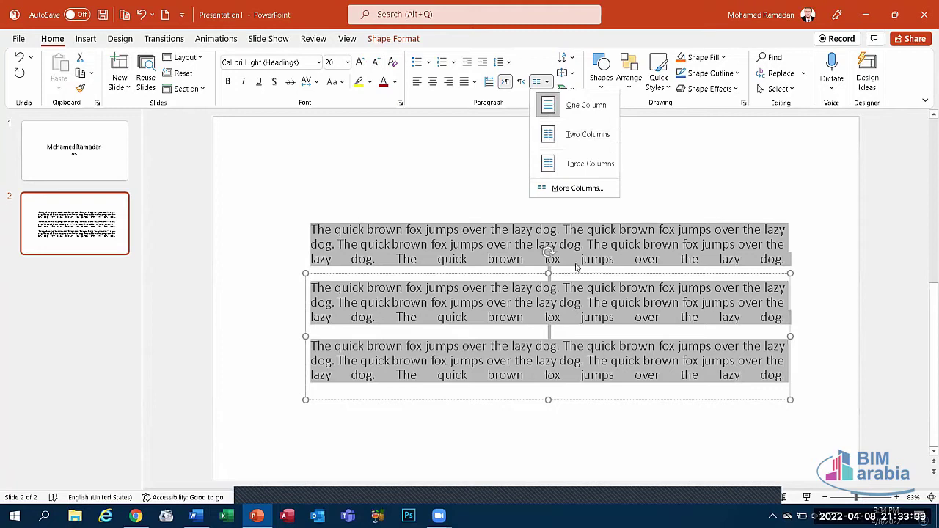
left_click(576, 268)
Step: Delete the third paragraph and its leftover empty line
left_click(490, 285)
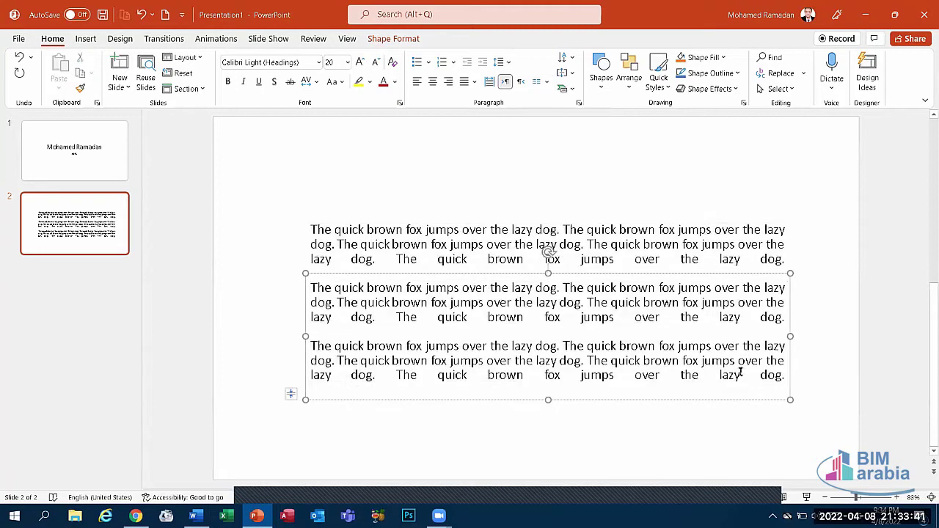
left_click_drag(785, 379, 259, 324)
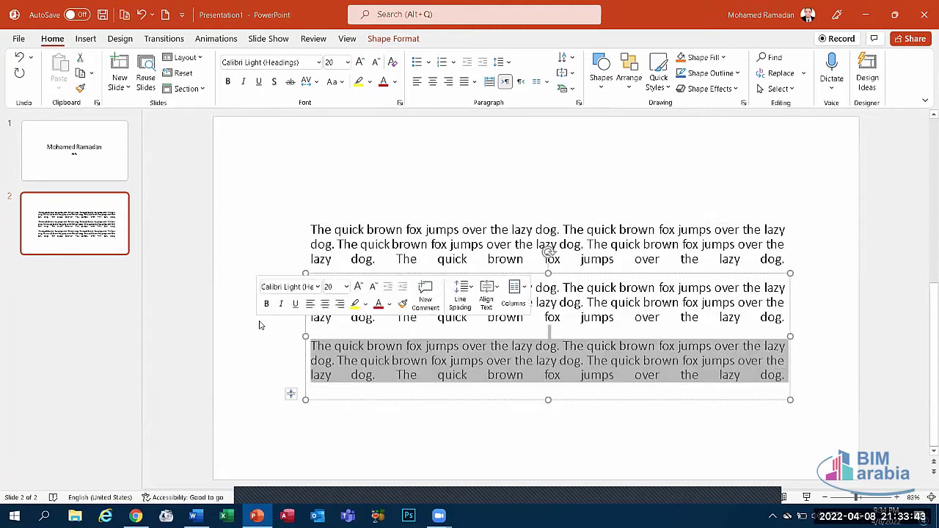
key("Delete")
key("BackSpace")
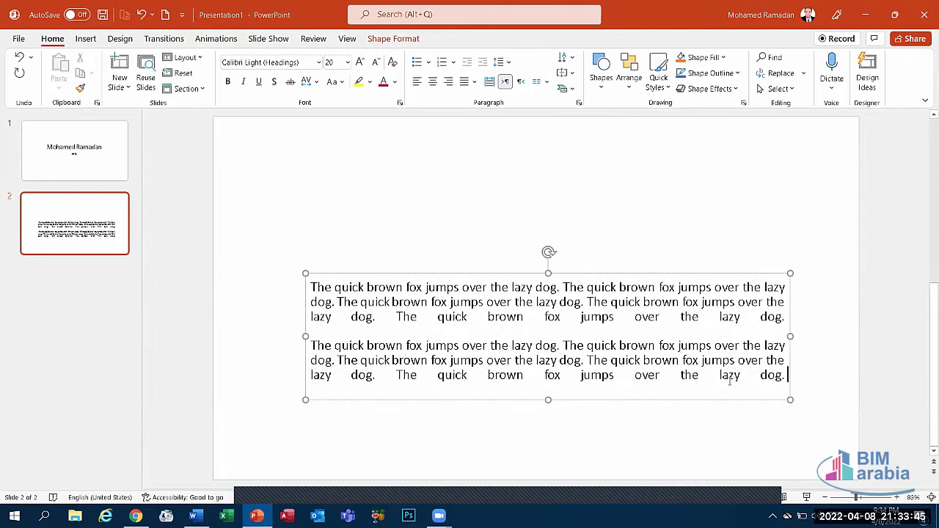
Step: Flow the remaining text into three columns and turn on the slide rulers
left_click_drag(784, 380, 205, 266)
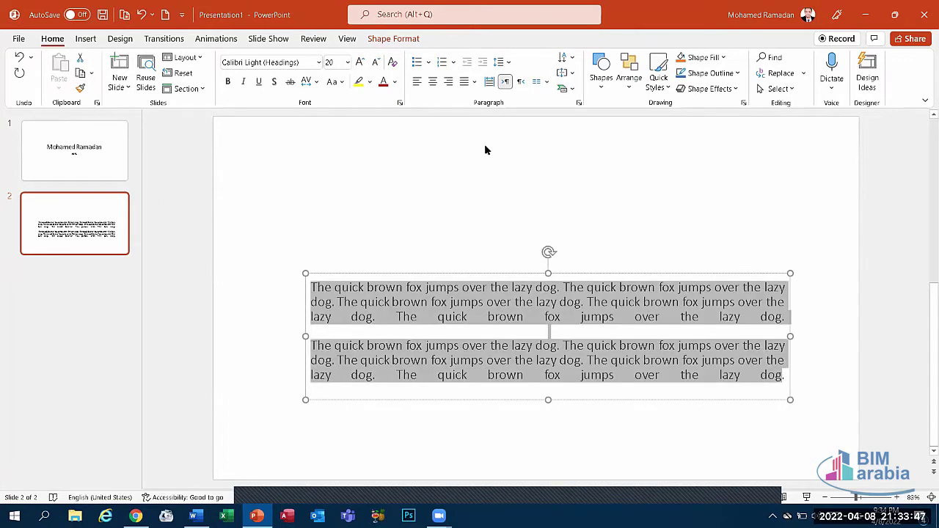
left_click(542, 82)
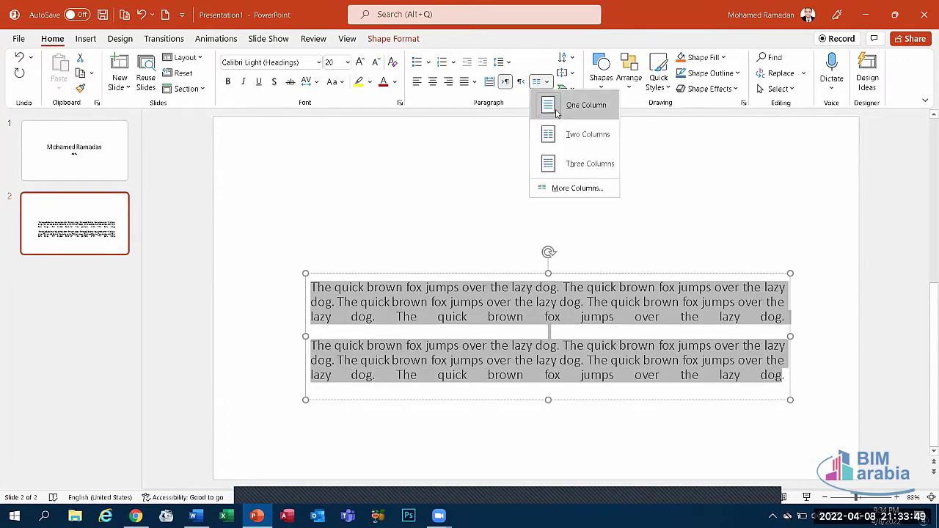
left_click(571, 167)
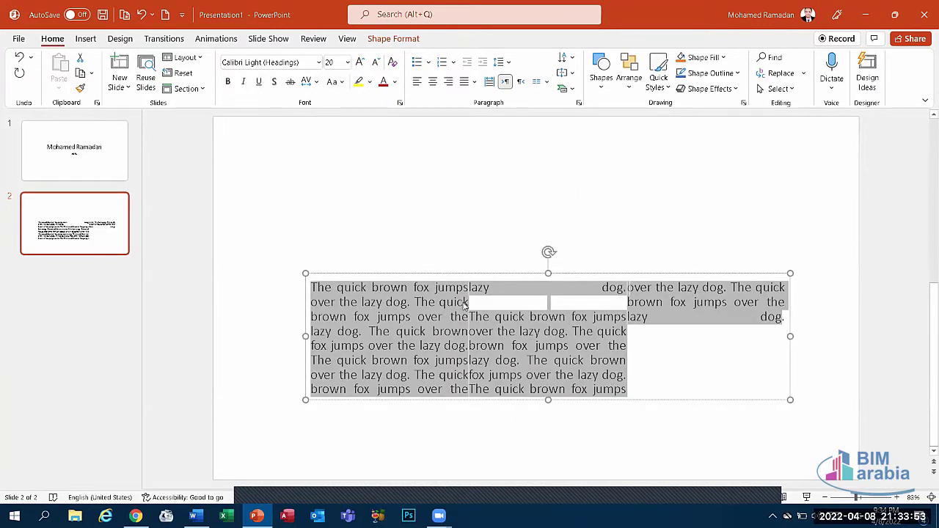
left_click(347, 38)
left_click(272, 58)
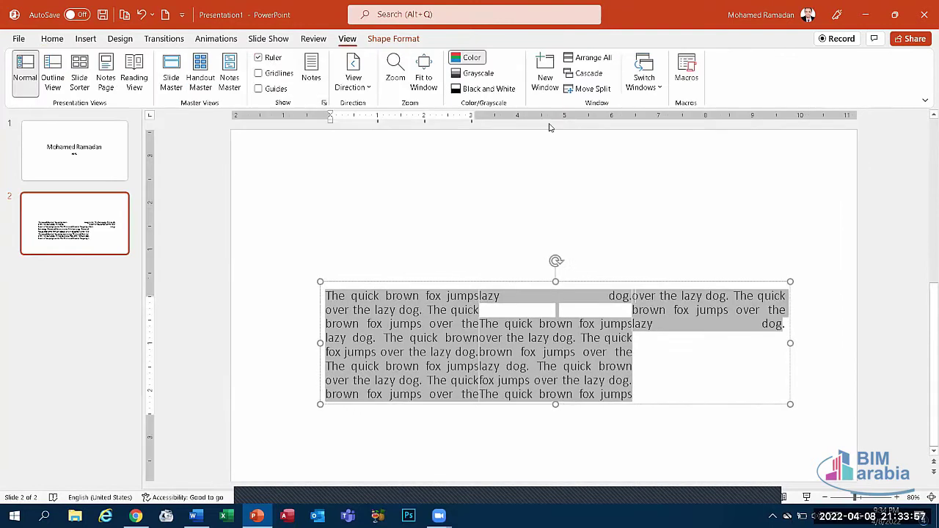
Step: Select all the filler text and set it back to a single column
left_click(483, 326)
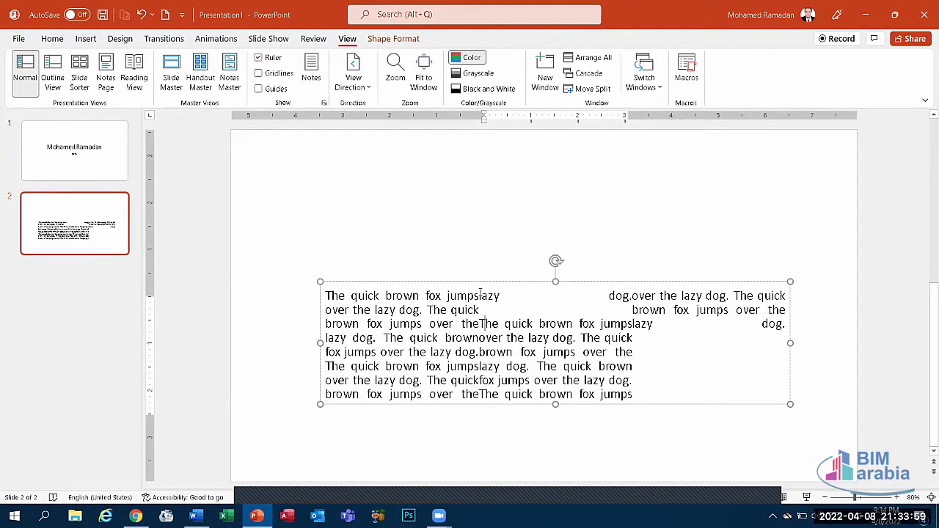
key("ctrl+a")
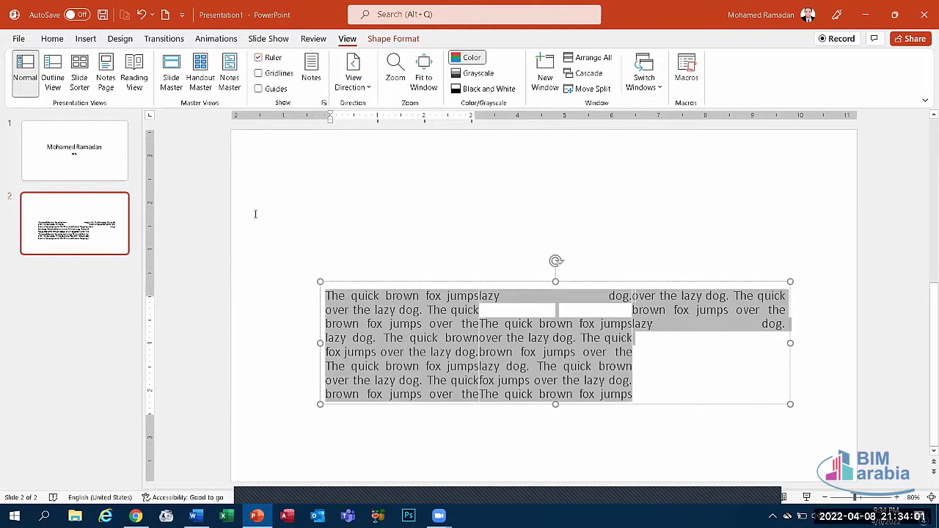
left_click(51, 40)
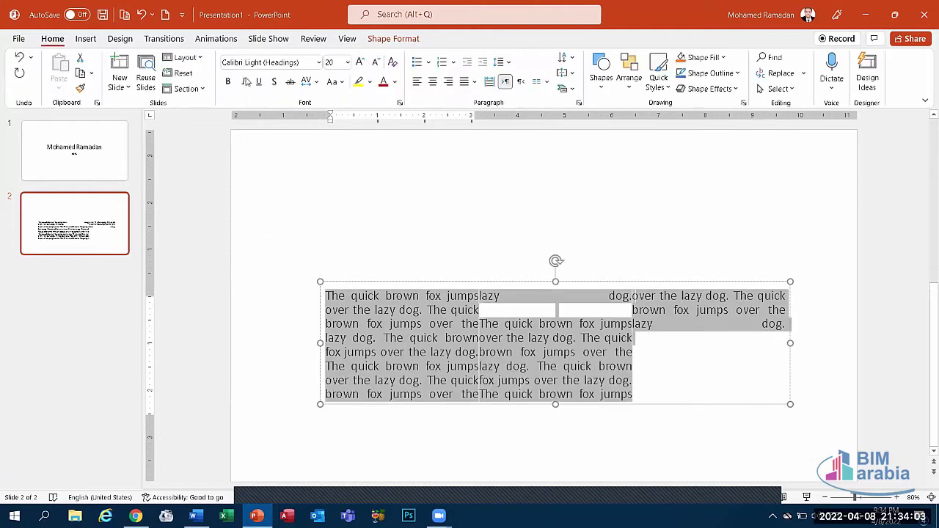
left_click(538, 82)
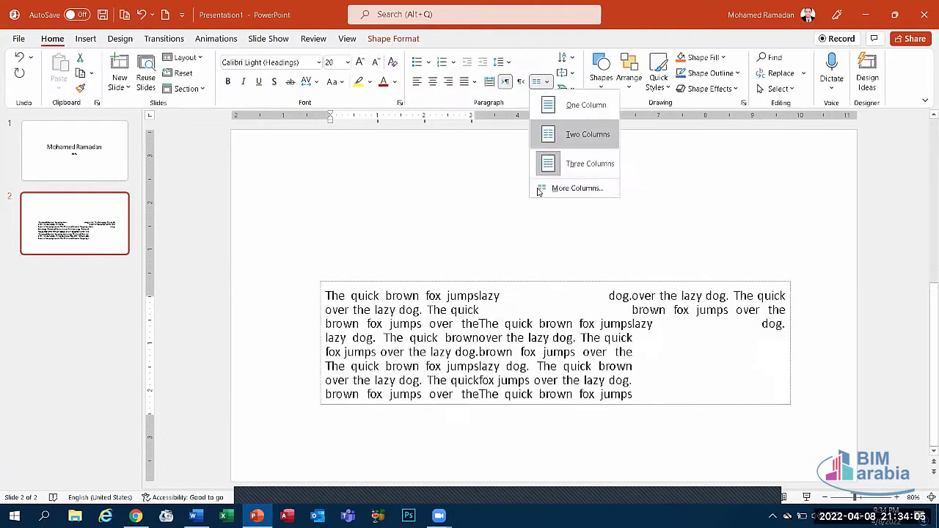
left_click(565, 105)
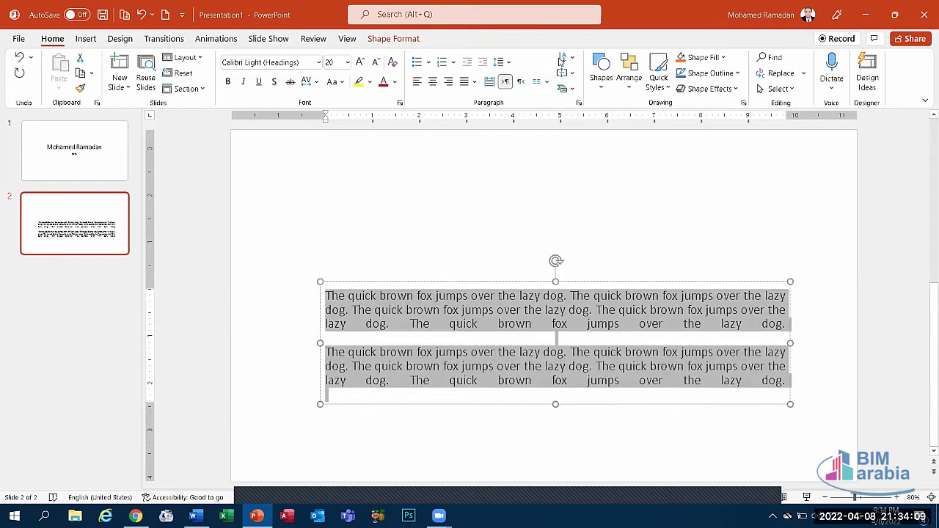
Step: Keep the text direction horizontal and leave the vertical alignment unchanged
left_click(563, 59)
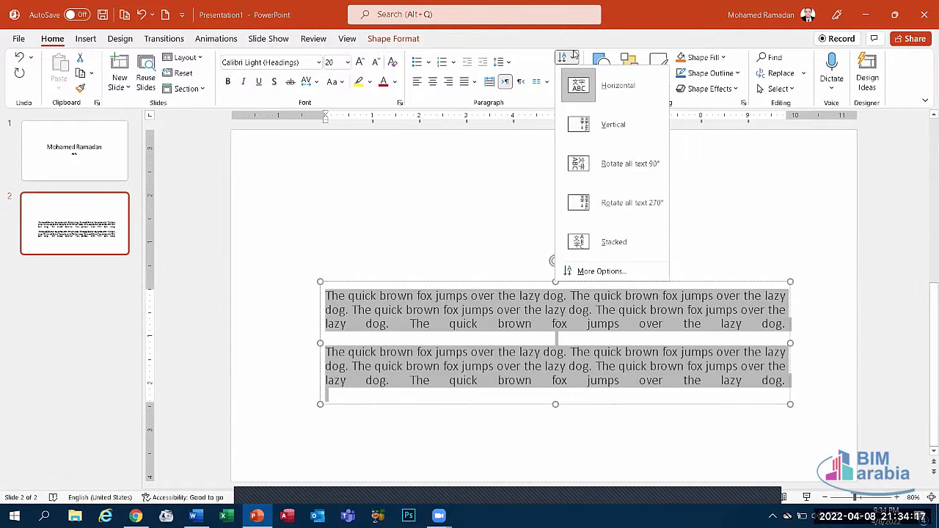
left_click(580, 79)
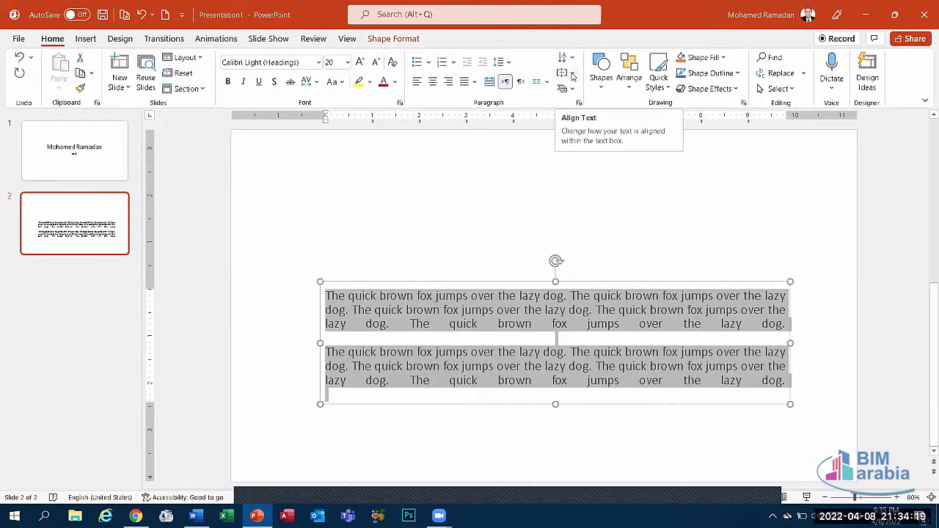
left_click(571, 74)
left_click(591, 327)
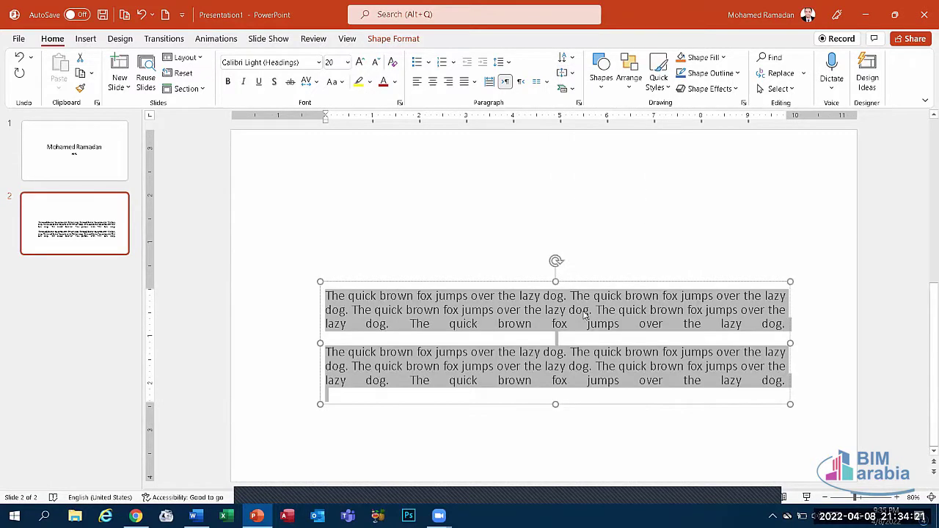
Step: On the title slide, select the 'Mohamed Ramadan' title and align it Middle vertically
left_click(99, 162)
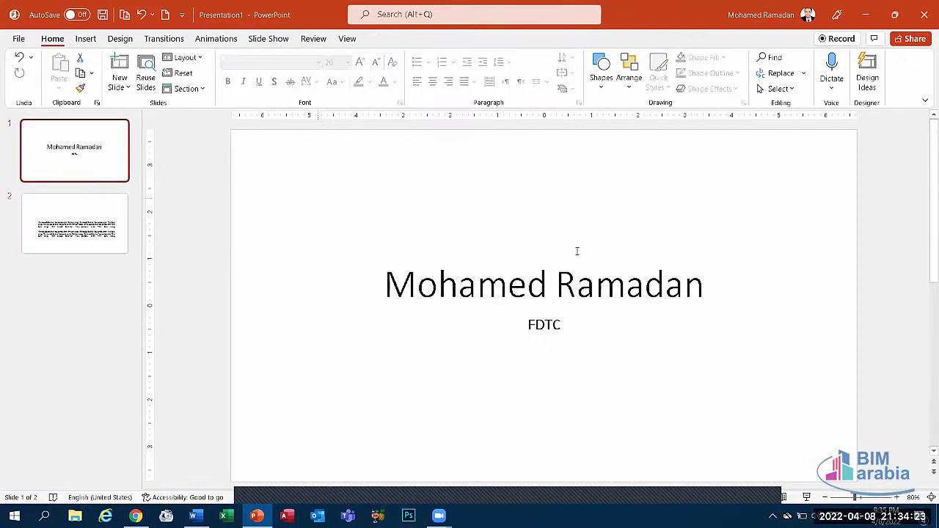
left_click(668, 294)
triple_click(707, 288)
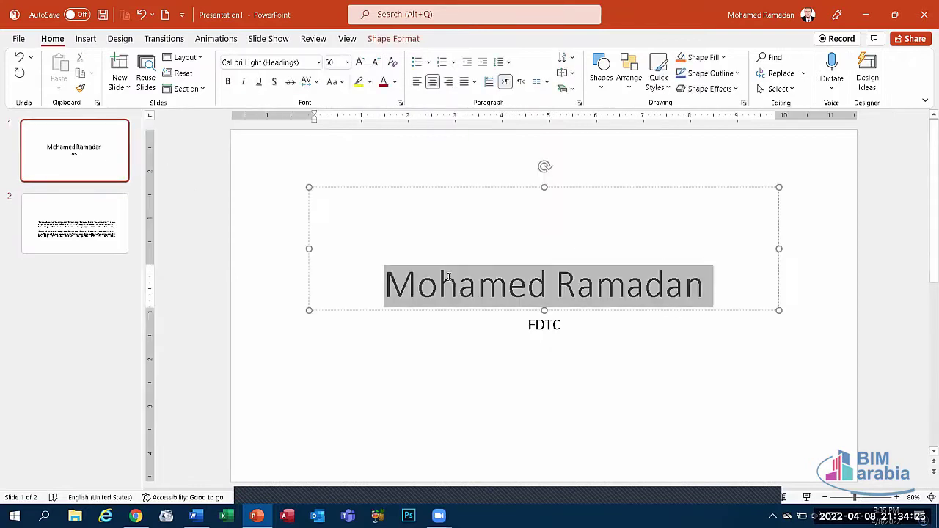
left_click(571, 73)
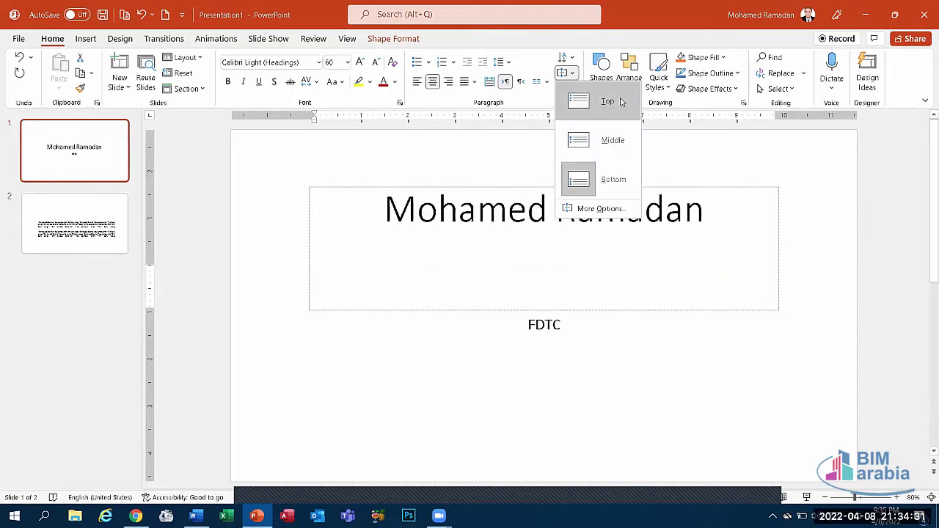
left_click(595, 131)
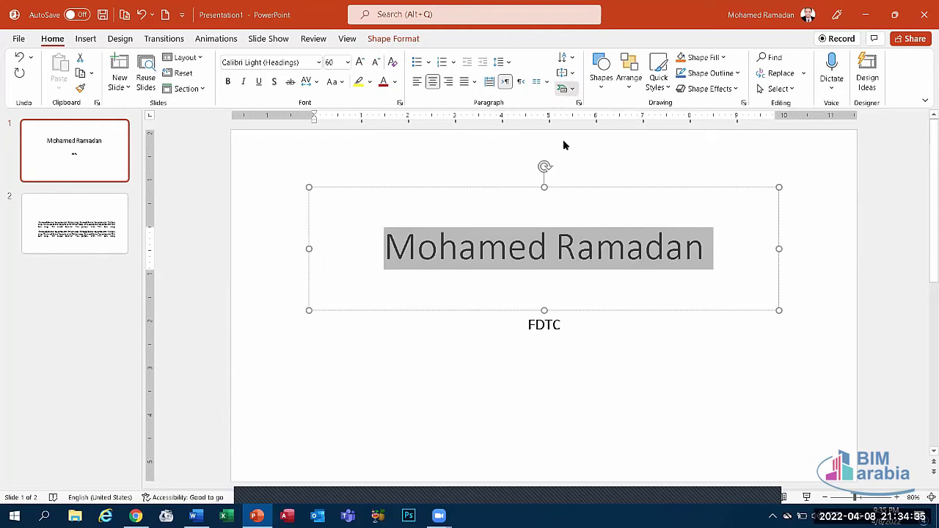
Step: Close the SmartArt conversion gallery without converting, and return to slide 2
left_click(568, 89)
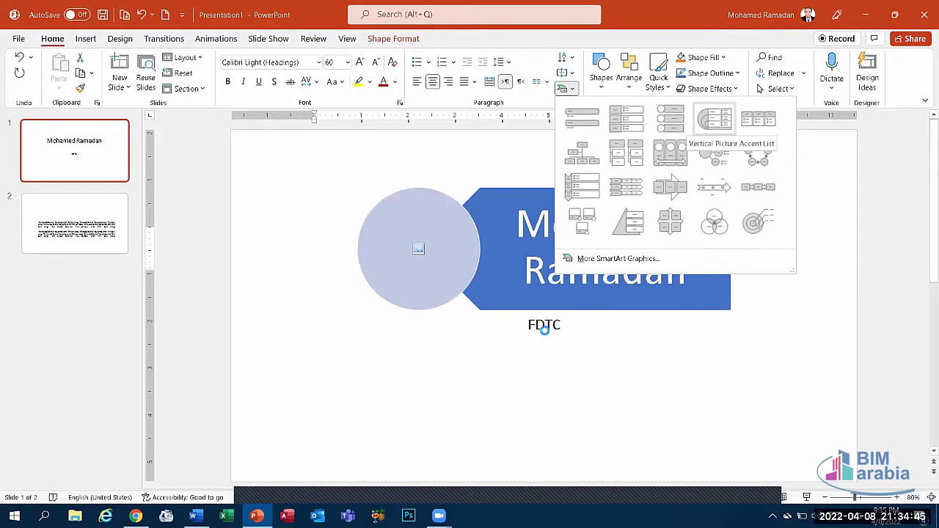
left_click(526, 288)
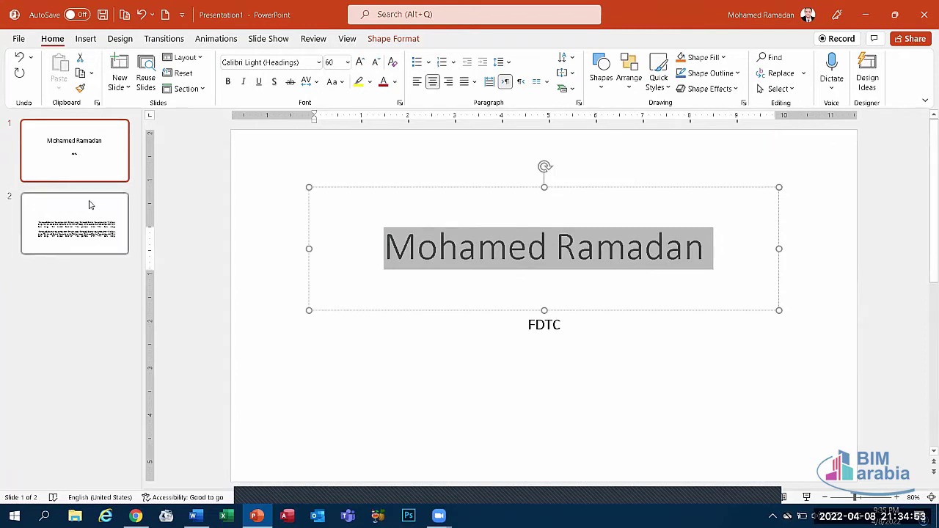
left_click(66, 244)
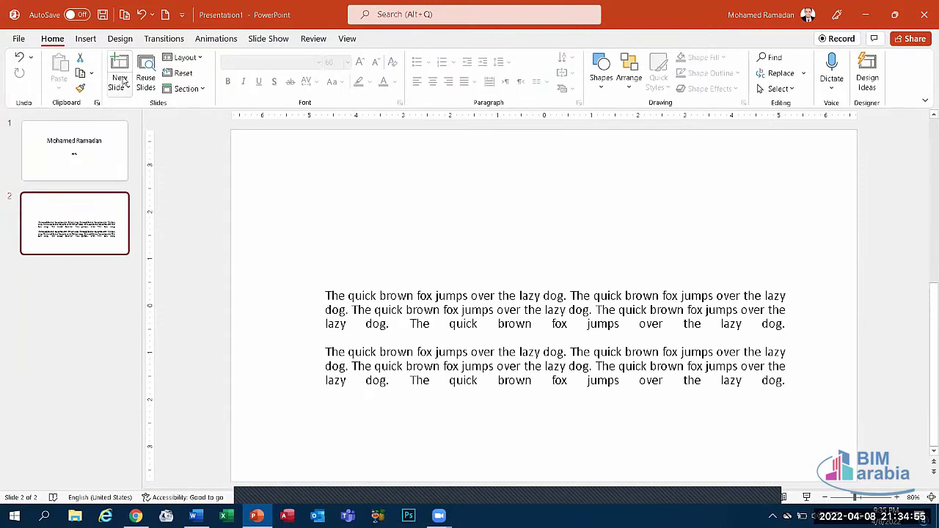
Step: Insert a new slide directly after the title slide
left_click(107, 125)
left_click(121, 87)
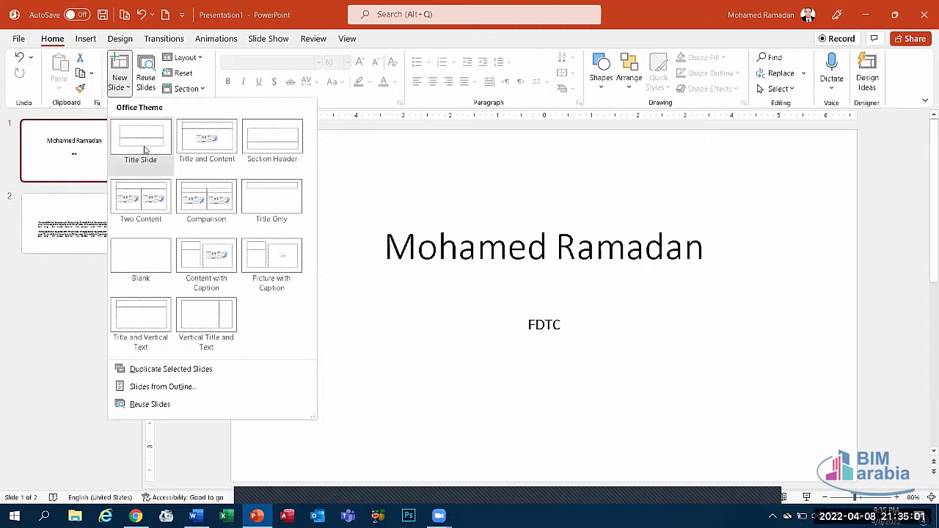
left_click(142, 259)
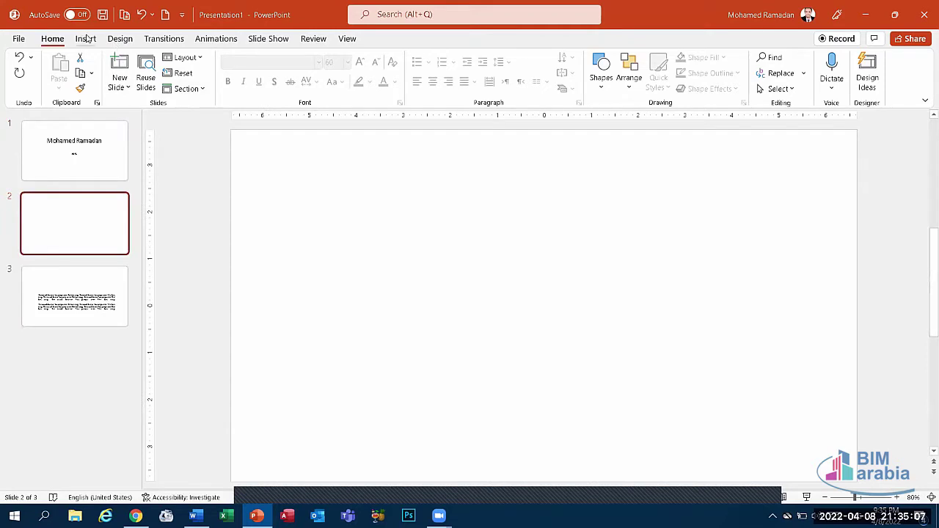
Step: Draw a text box on the new slide and fill it with =rand() filler paragraphs
left_click(85, 39)
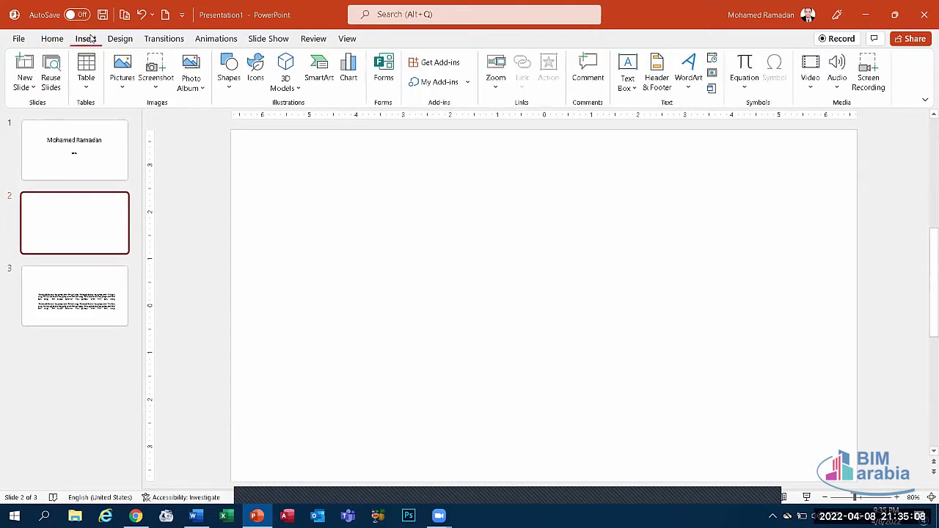
left_click(628, 70)
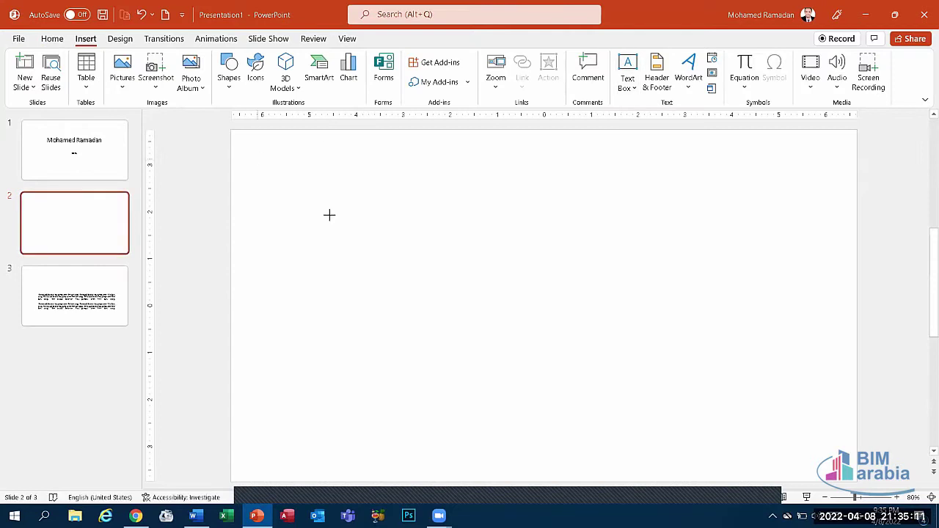
left_click_drag(257, 159, 820, 465)
type("=rand(")
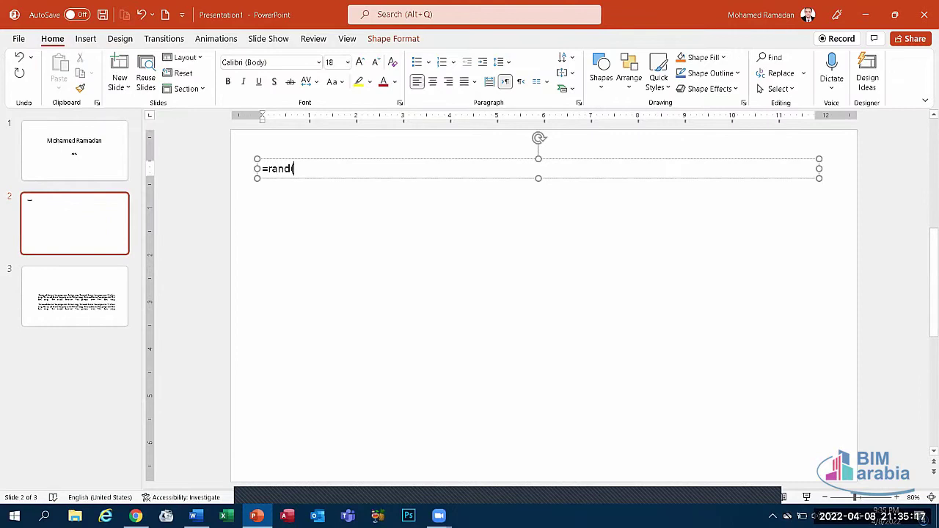
type(")")
key("Return")
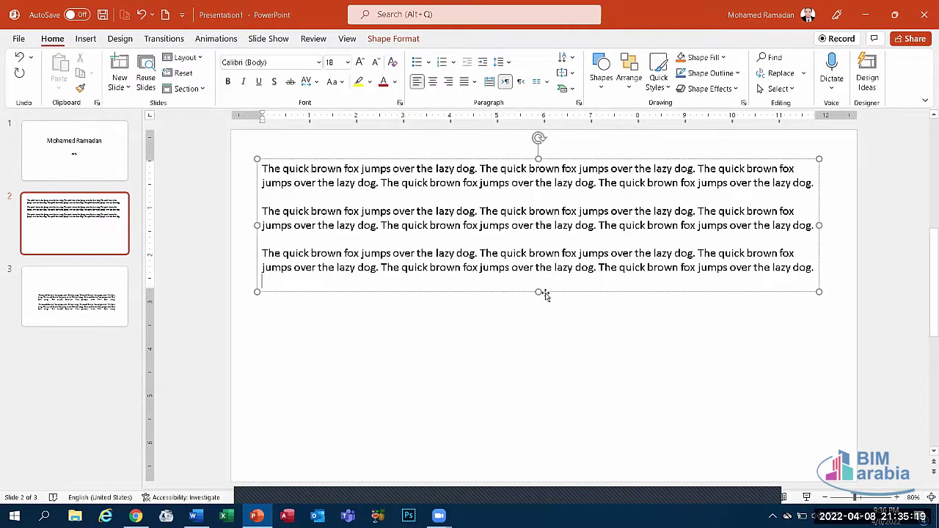
left_click(544, 293)
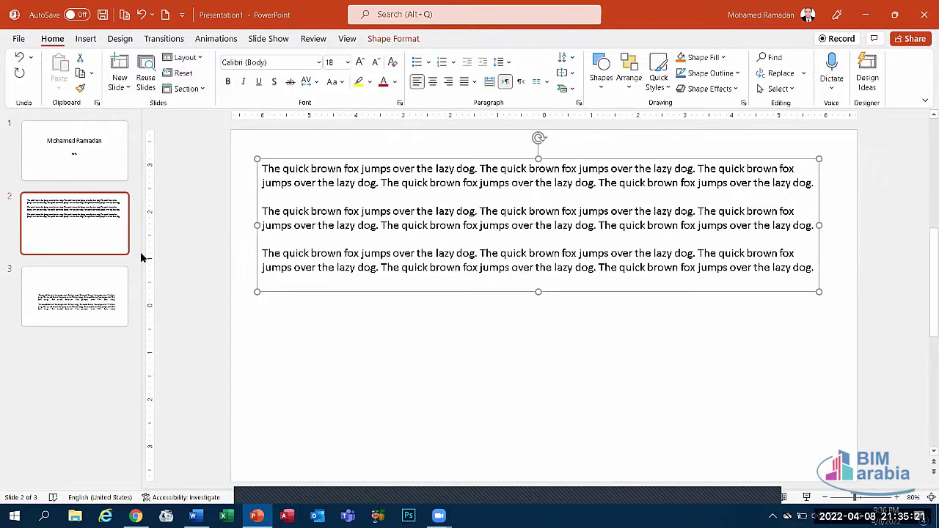
Step: Check slides 3 and 2, then go back into the title slide's title text
left_click(76, 308)
left_click(103, 229)
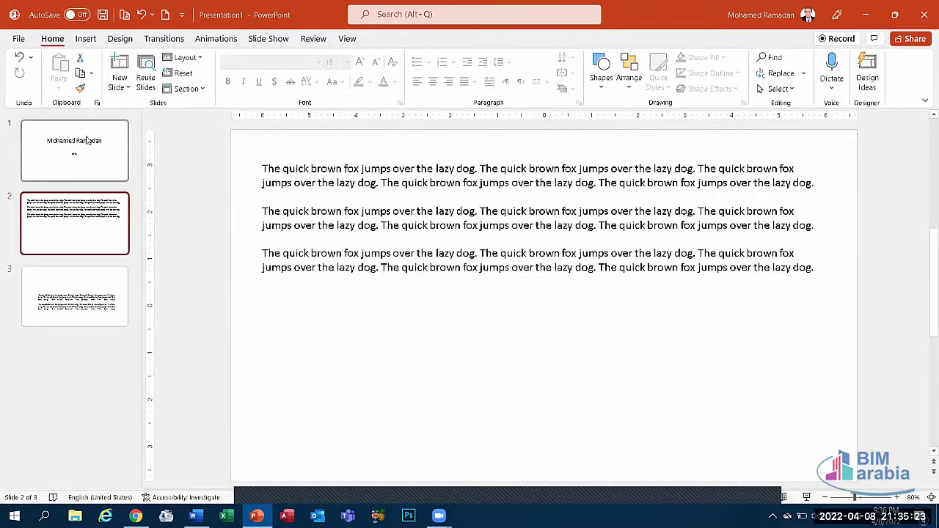
left_click(74, 151)
left_click(424, 246)
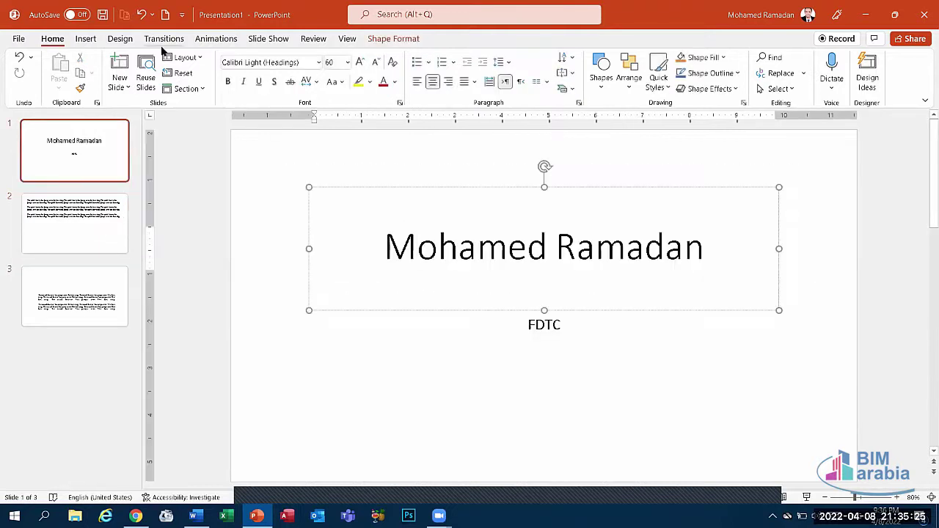
Step: Add a Title and Content slide after the title slide, titled 'FDTC'
left_click(119, 86)
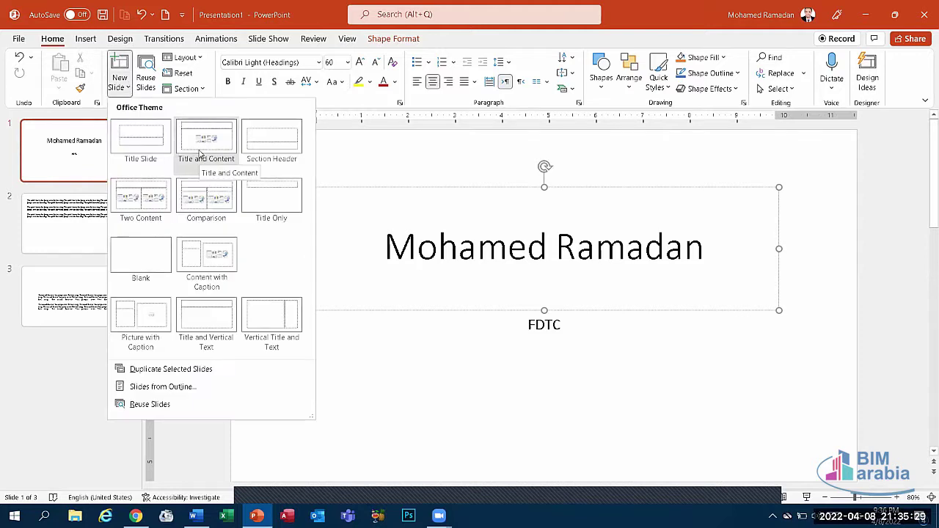
left_click(201, 155)
left_click(336, 170)
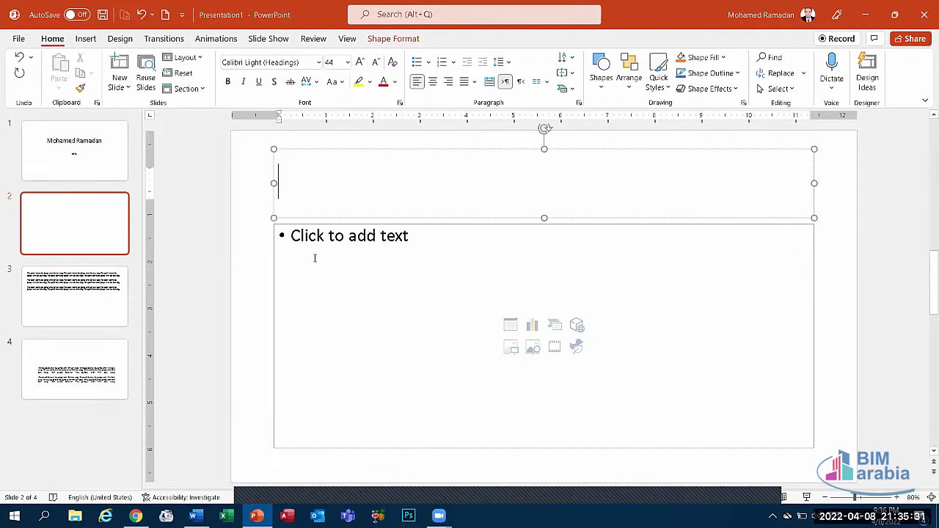
type("FDT")
type("C")
Step: Insert the picture 507.jpg from the Desktop into the slide's content area
left_click(392, 247)
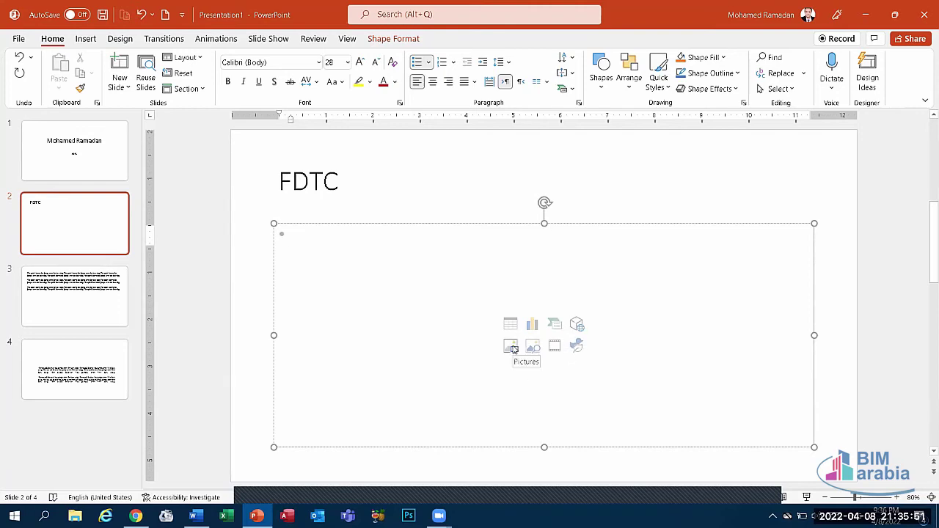
left_click(514, 350)
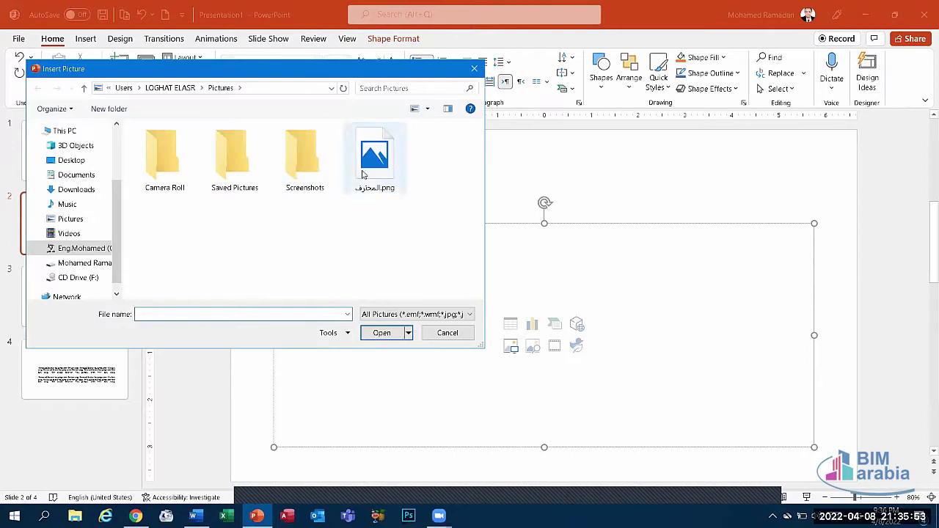
left_click(363, 174)
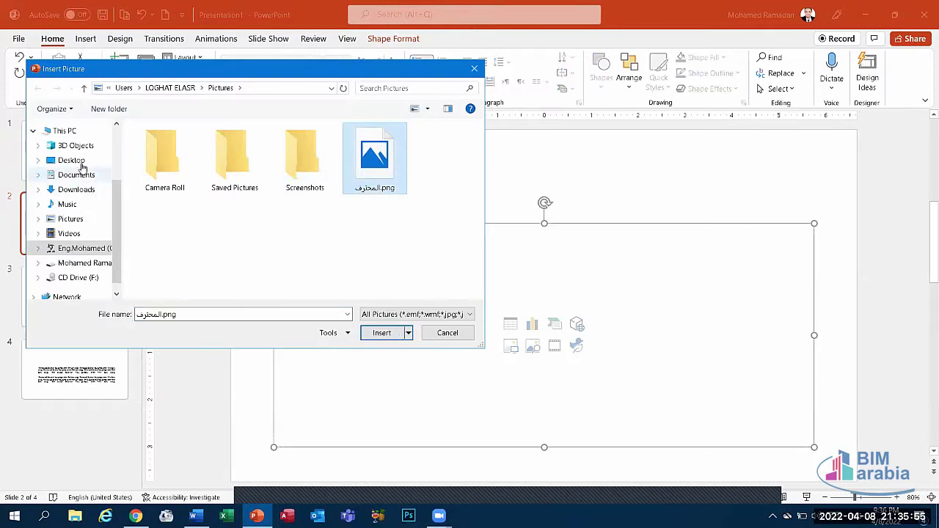
left_click(79, 163)
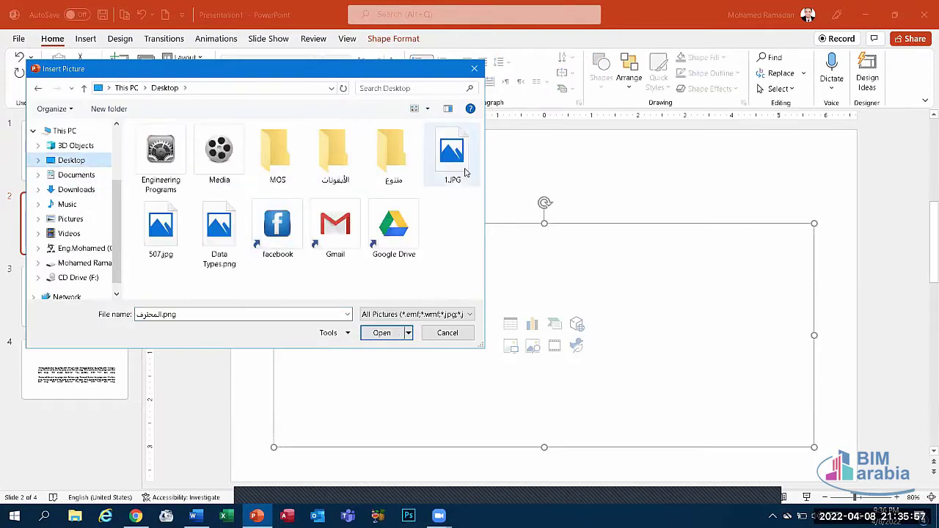
left_click(163, 246)
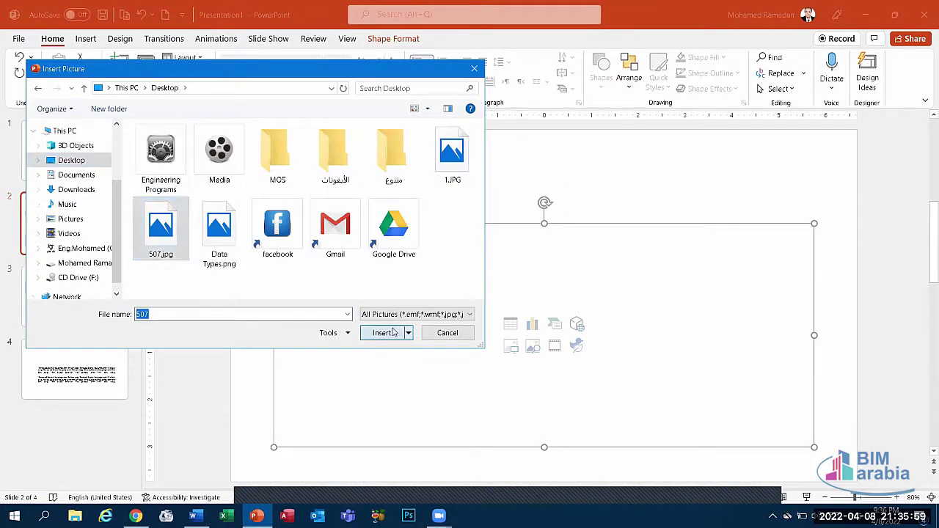
left_click(394, 332)
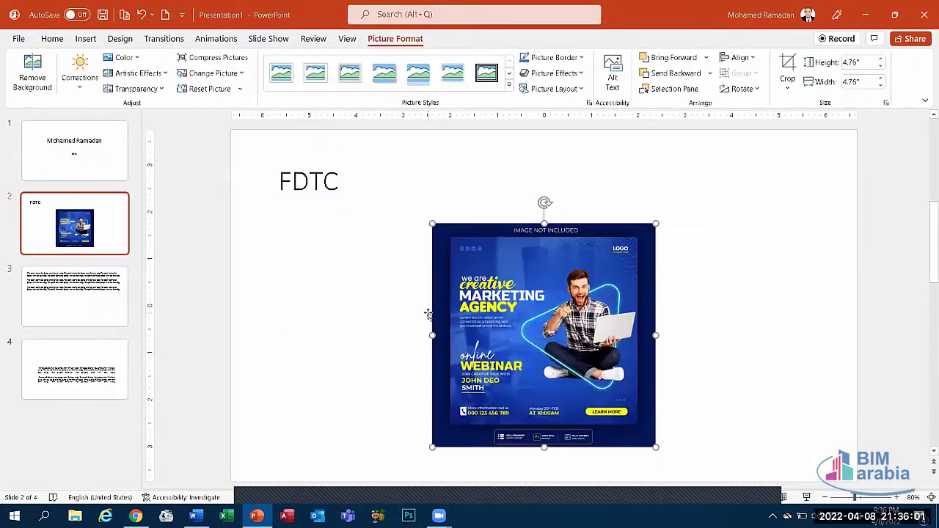
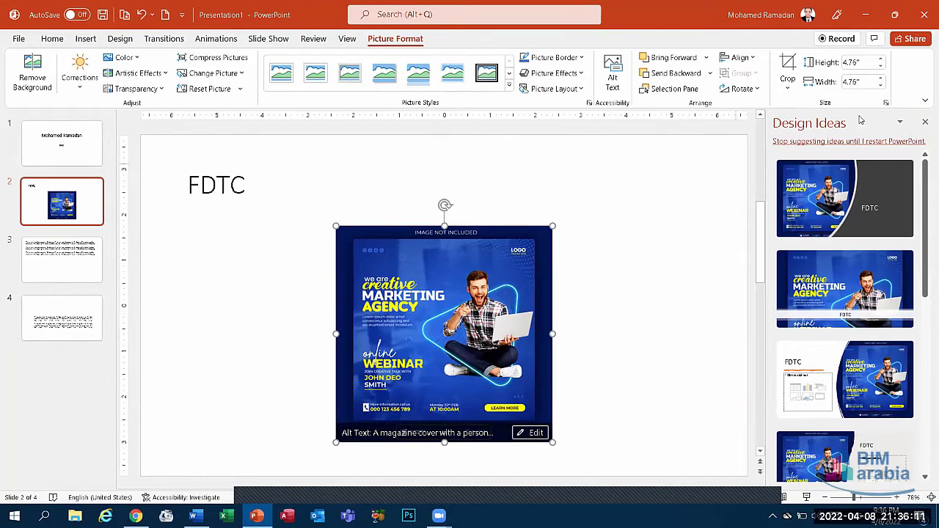
Step: Close the Design Ideas pane, try the Comparison layout on slide 3, then undo it
left_click(925, 122)
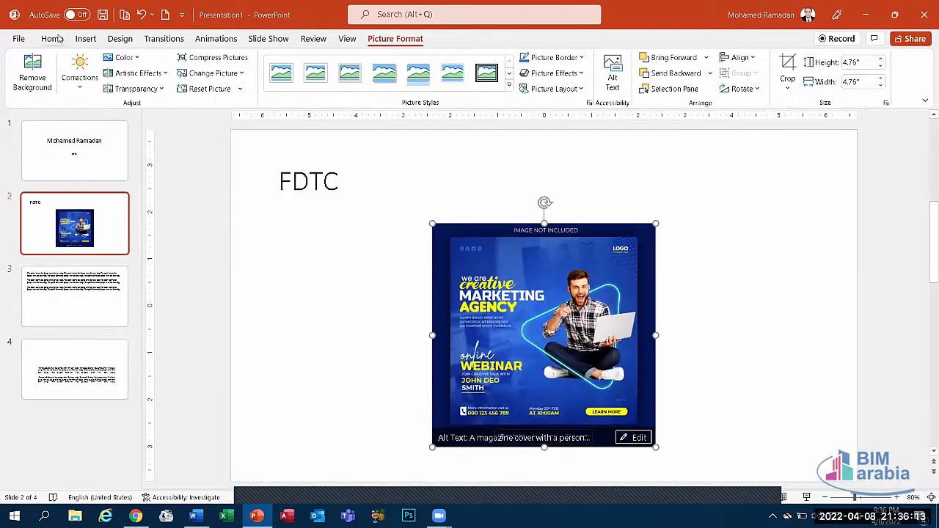
left_click(52, 38)
left_click(77, 312)
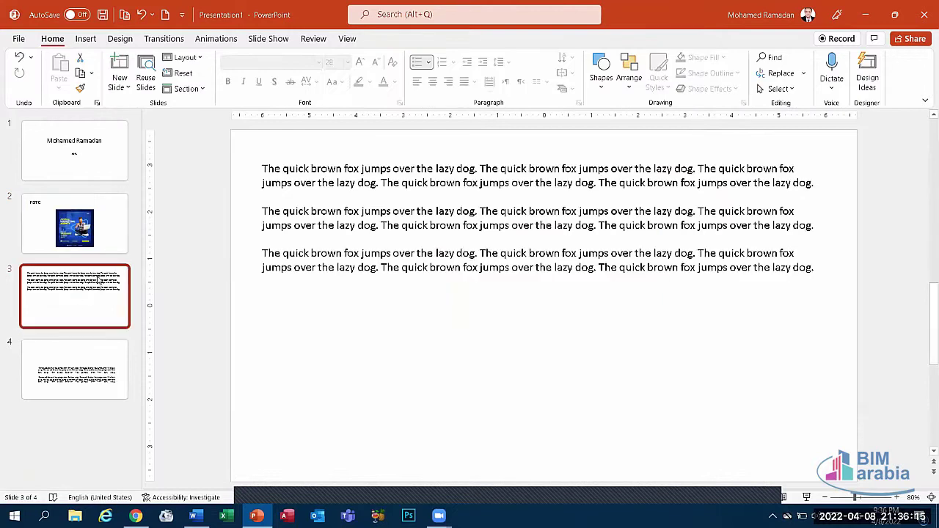
left_click(184, 59)
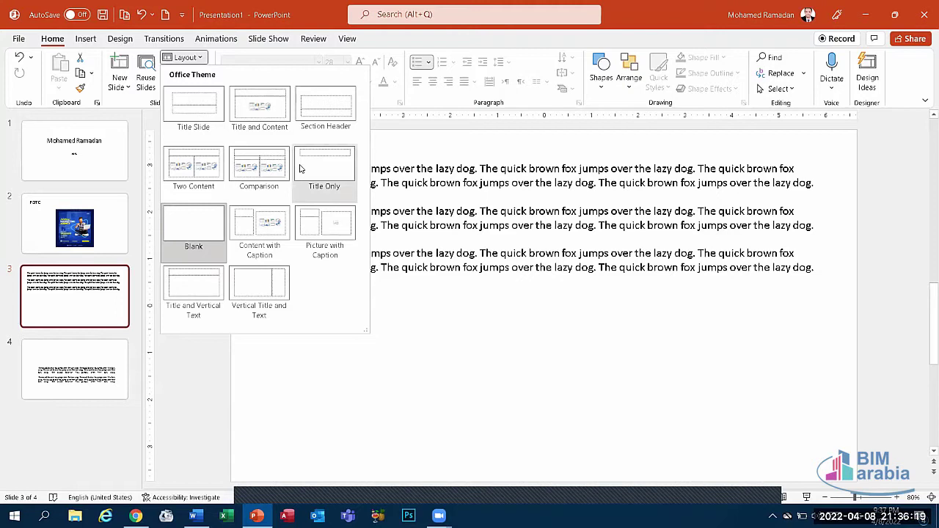
left_click(250, 170)
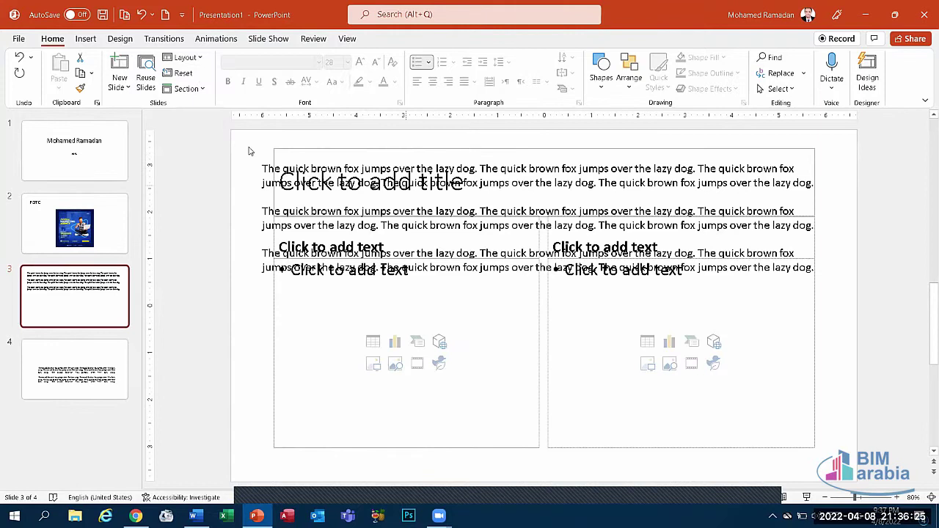
left_click(149, 16)
left_click(149, 16)
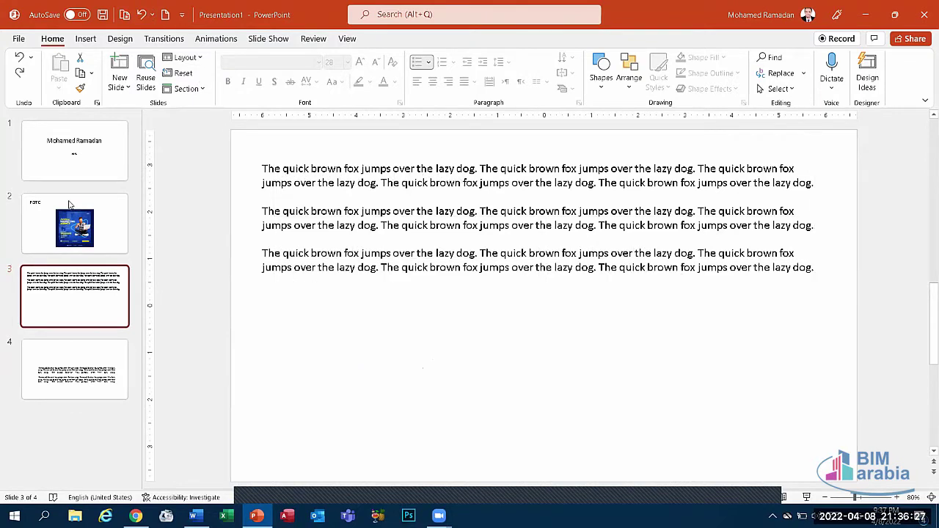
Step: Try the Title Slide layout on slide 2, then undo back to its original layout
left_click(85, 41)
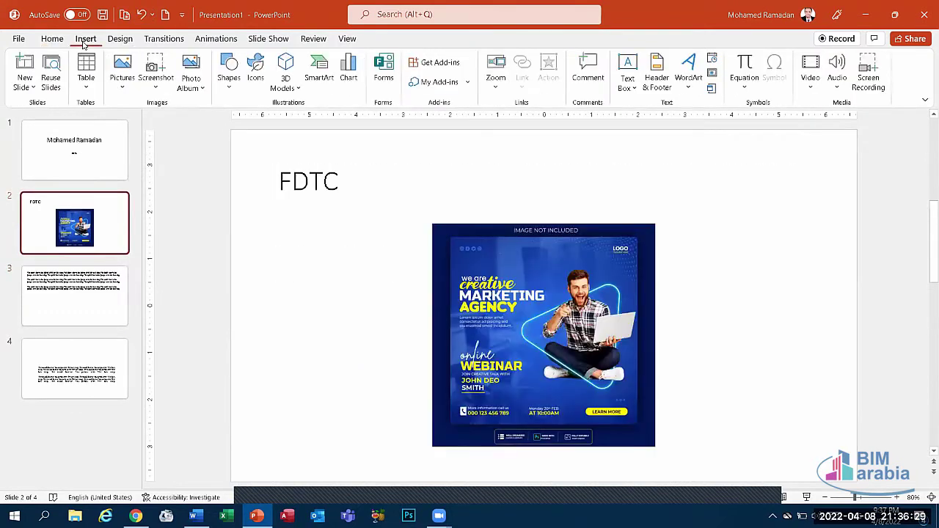
left_click(54, 39)
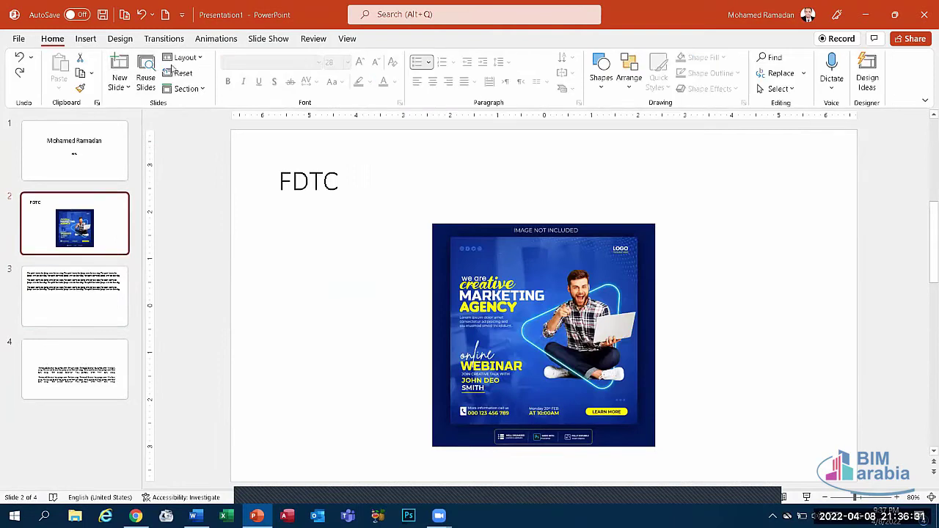
left_click(119, 87)
key("Escape")
left_click(183, 58)
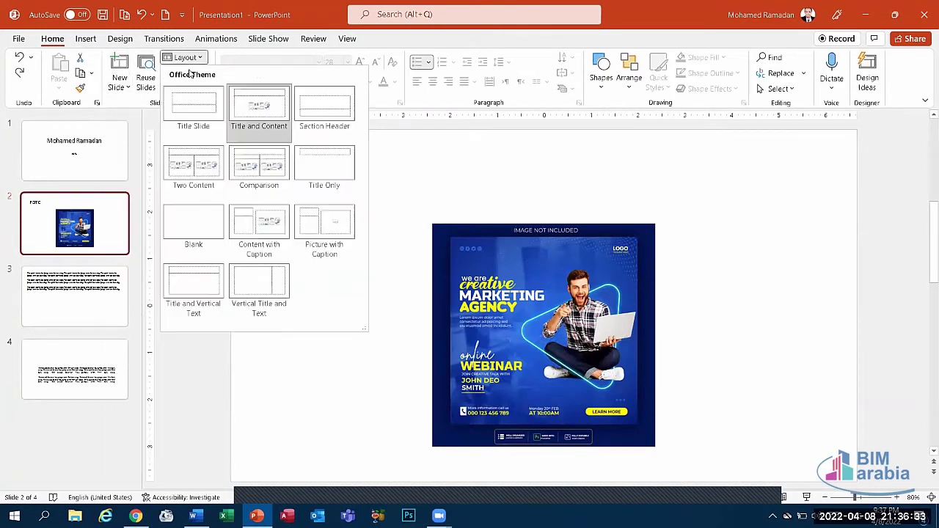
left_click(194, 107)
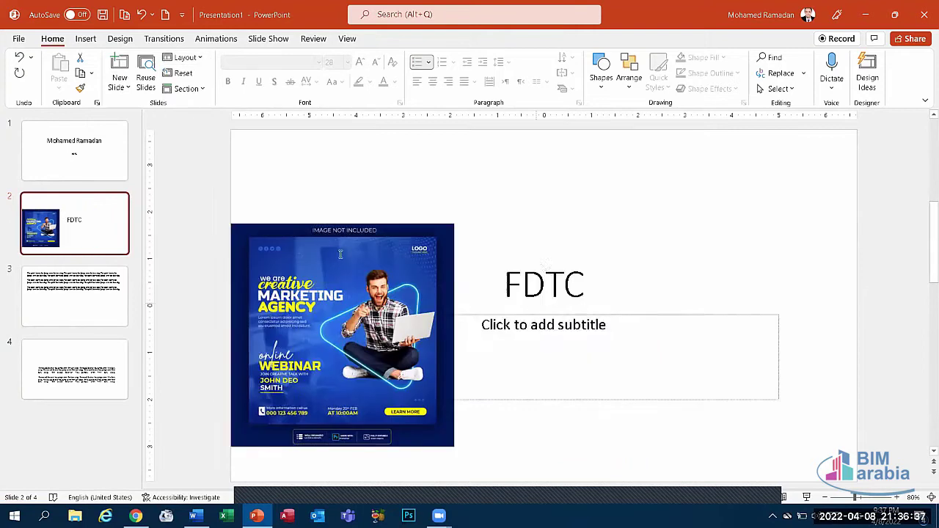
left_click(331, 244)
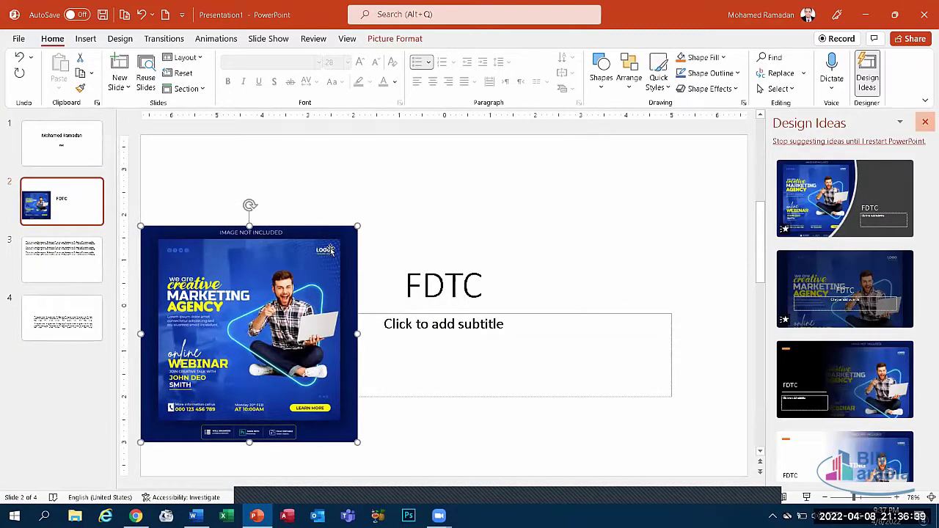
left_click(925, 122)
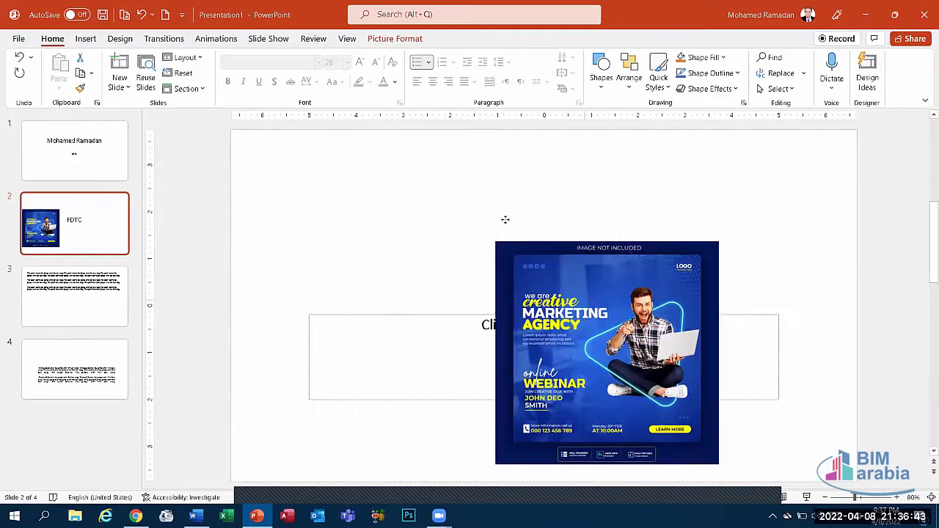
left_click(145, 15)
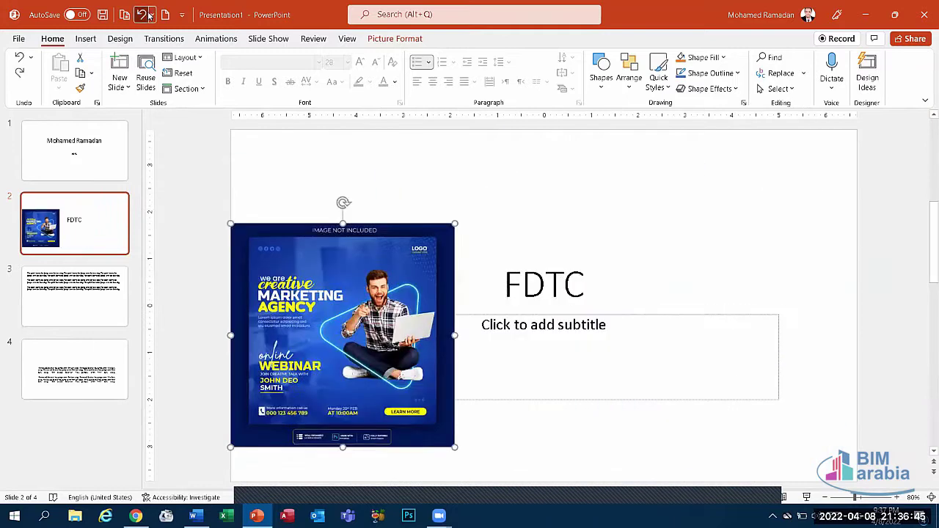
left_click(145, 15)
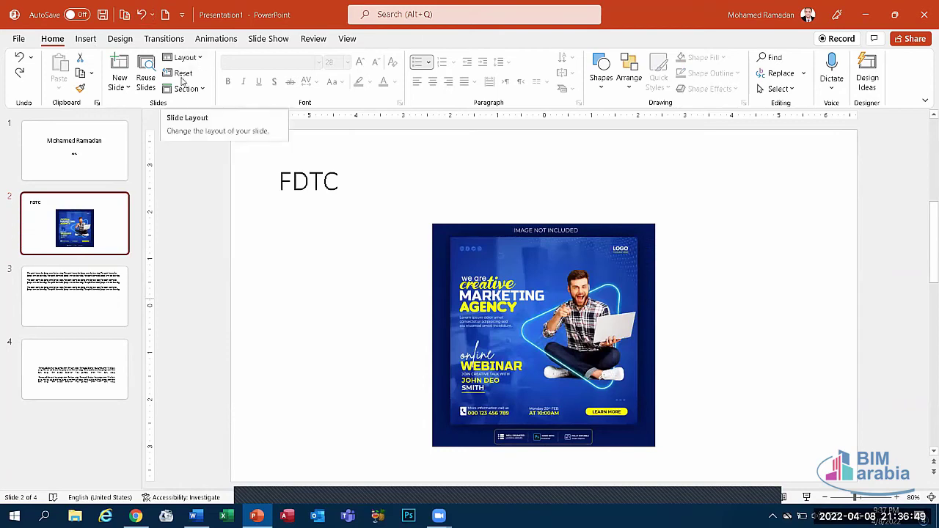
Step: Make the FDTC title bold, yellow-highlighted and red, with a grey gradient Quick Style
left_click(307, 181)
double_click(307, 181)
left_click(228, 81)
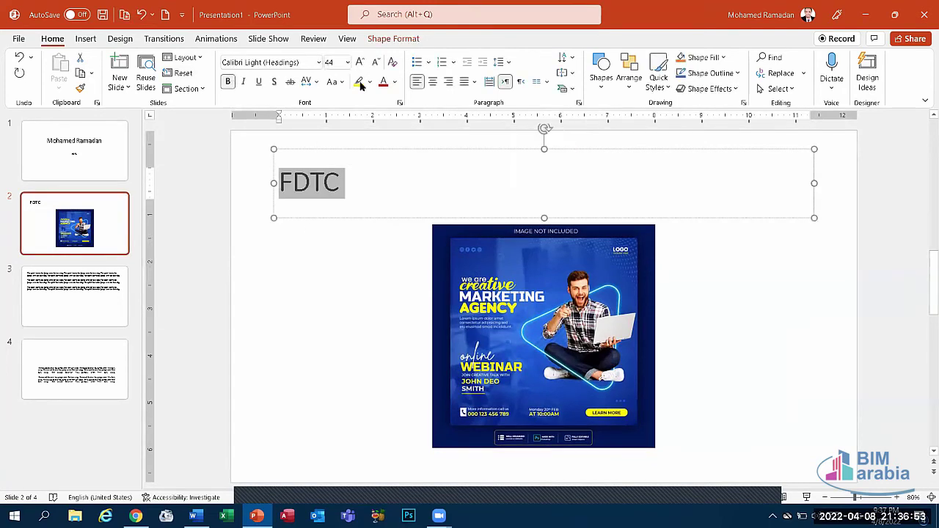
left_click(358, 82)
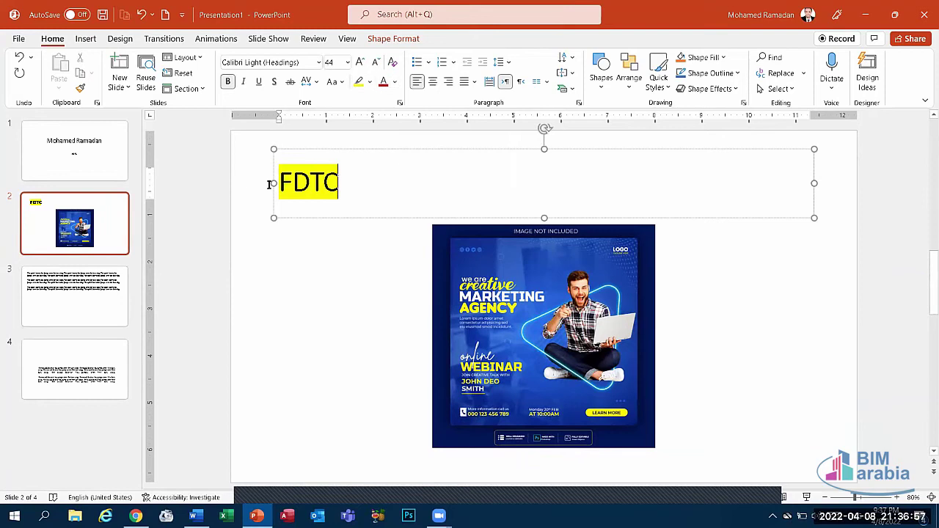
left_click_drag(270, 182, 345, 183)
left_click(383, 81)
left_click(363, 174)
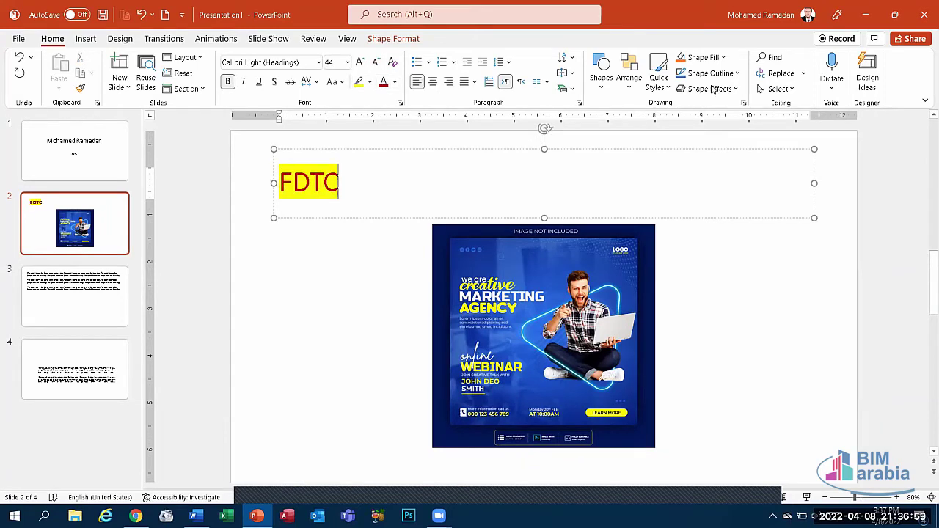
left_click(658, 82)
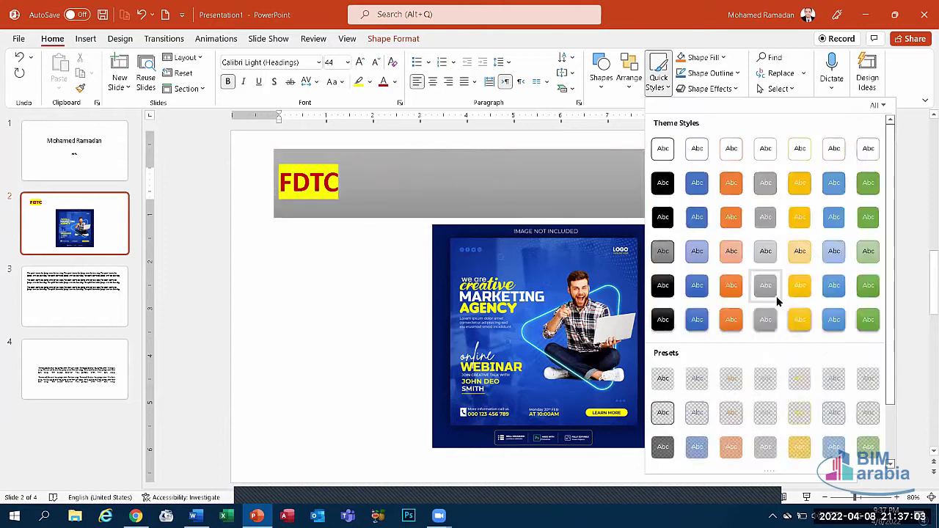
left_click(767, 288)
Step: Undo all the FDTC title formatting, leaving the title plain
left_click(181, 73)
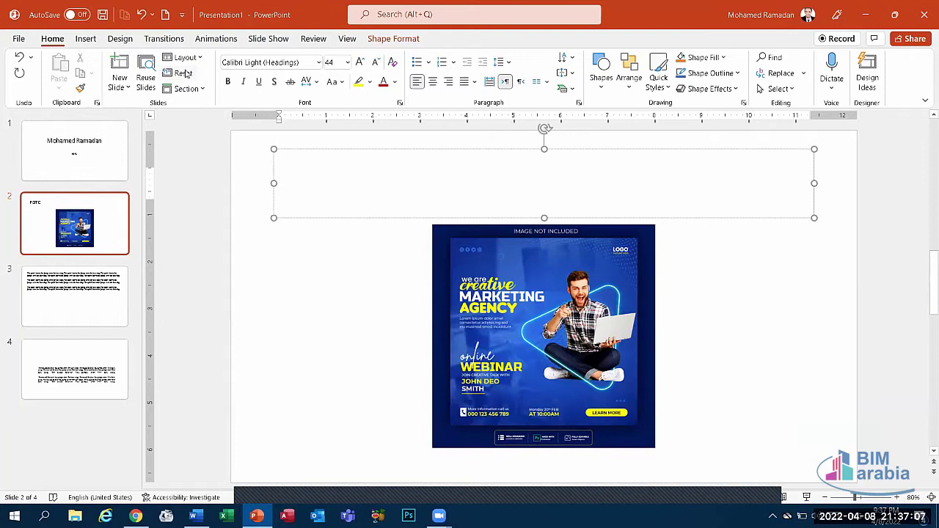
left_click(143, 15)
left_click(142, 15)
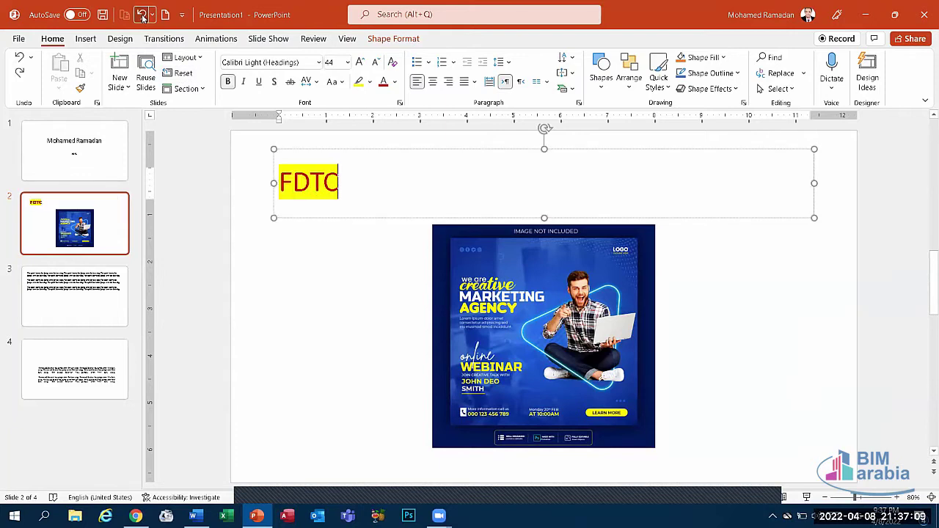
left_click(142, 15)
left_click(142, 15)
left_click(142, 16)
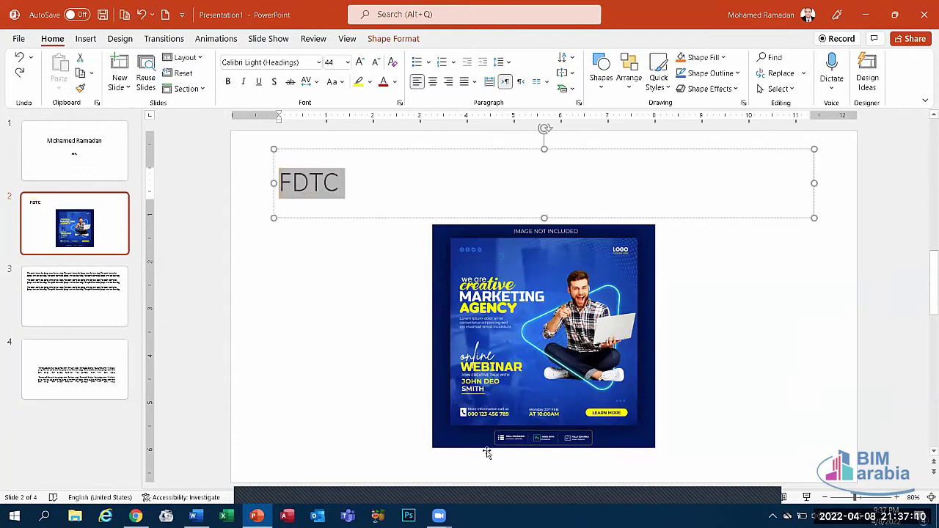
Step: Go to title slide 1 and bring up the Shapes gallery
left_click(302, 286)
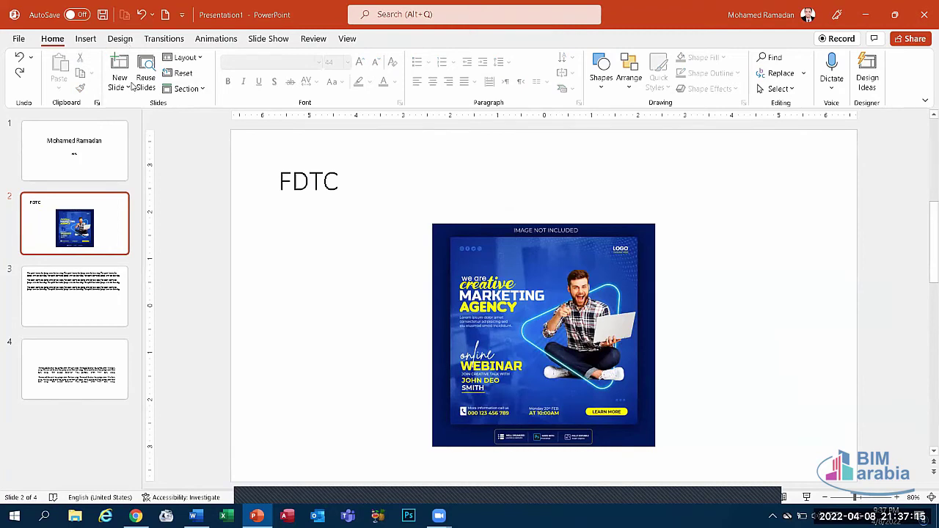
left_click(70, 168)
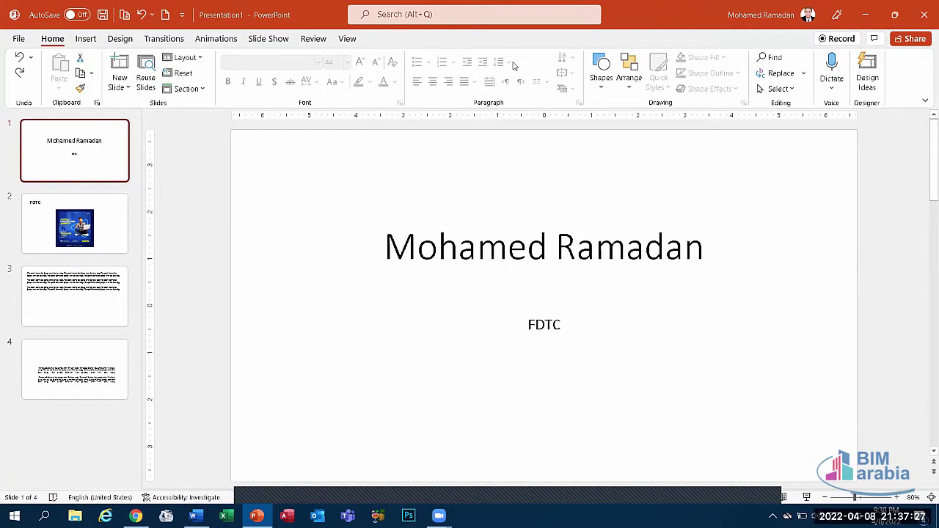
left_click(601, 76)
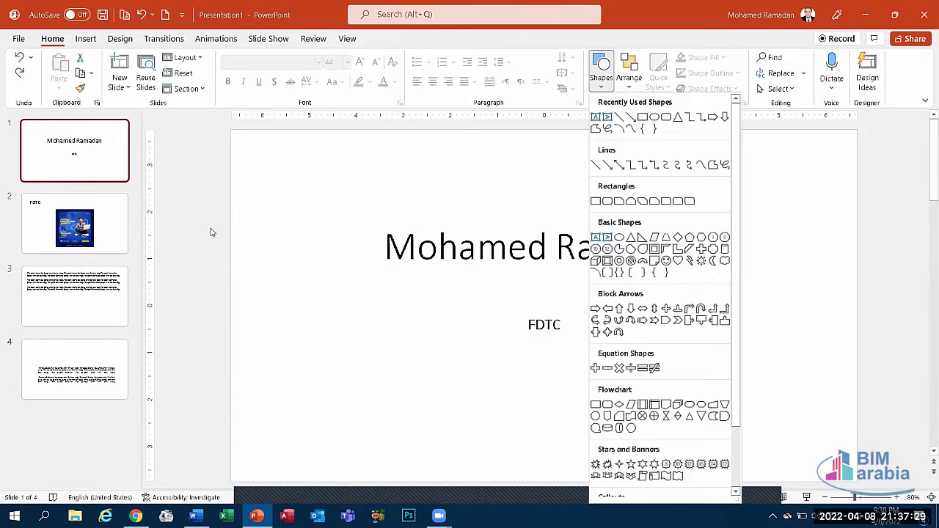
left_click(61, 293)
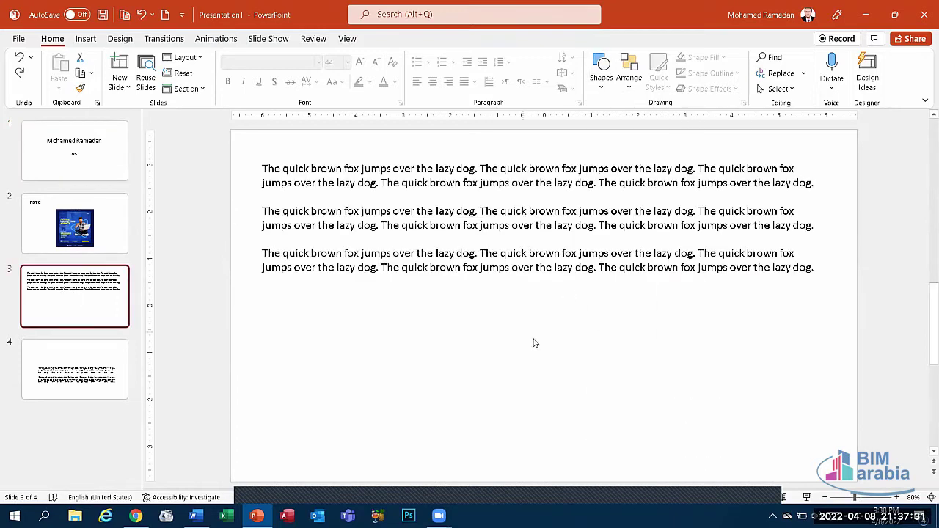
left_click(601, 77)
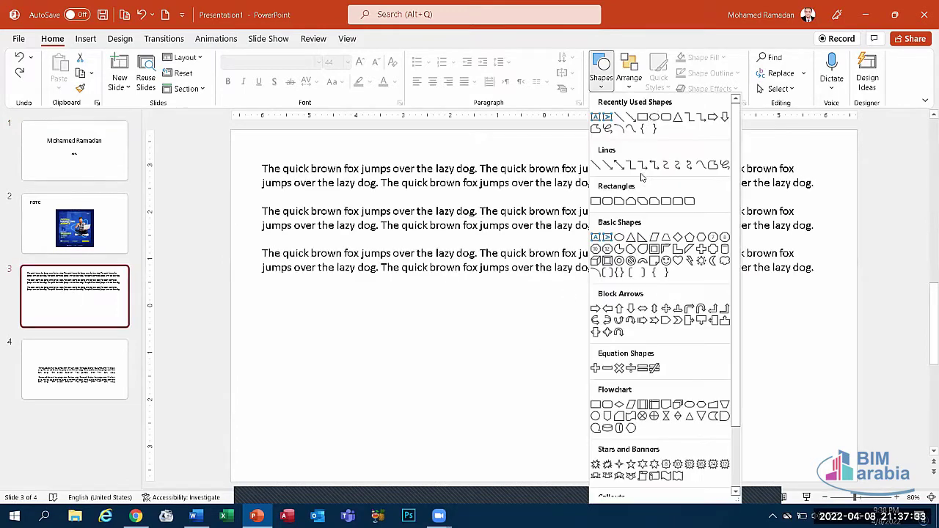
left_click_drag(274, 305, 417, 453)
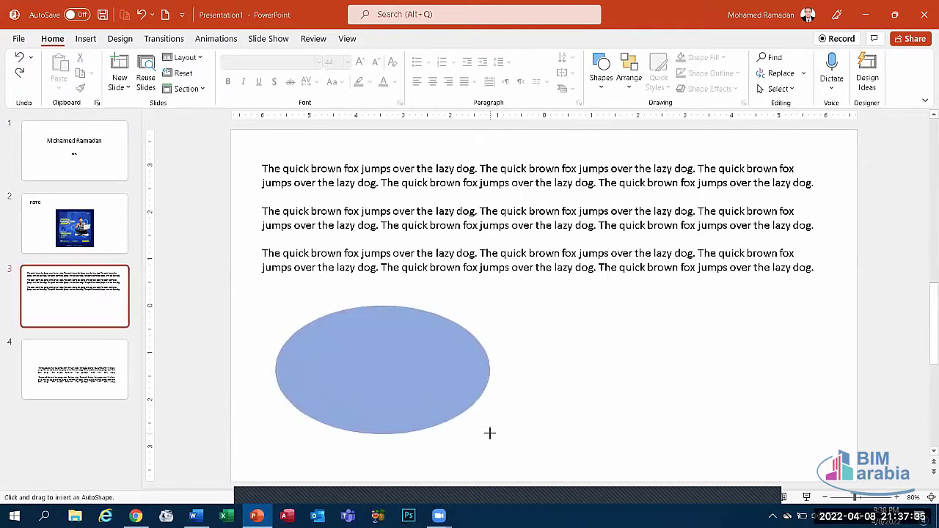
left_click_drag(368, 418, 374, 413)
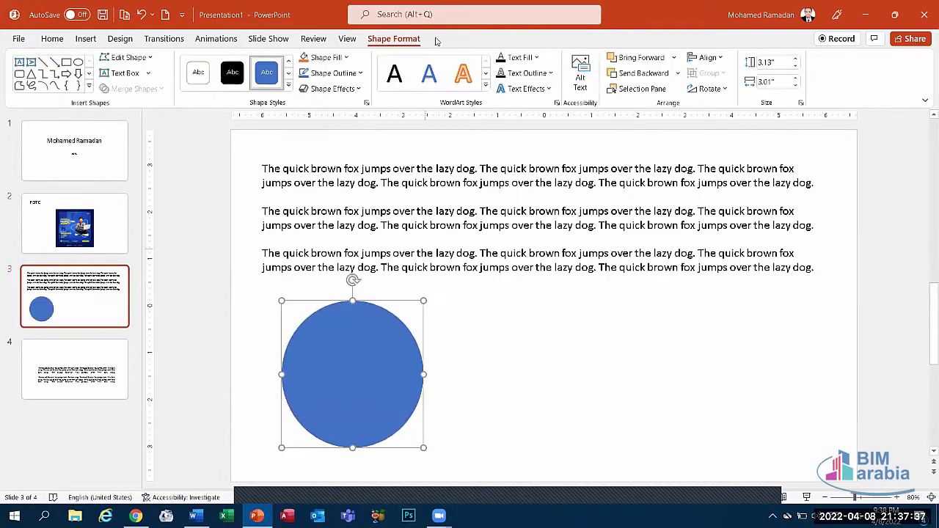
left_click(288, 88)
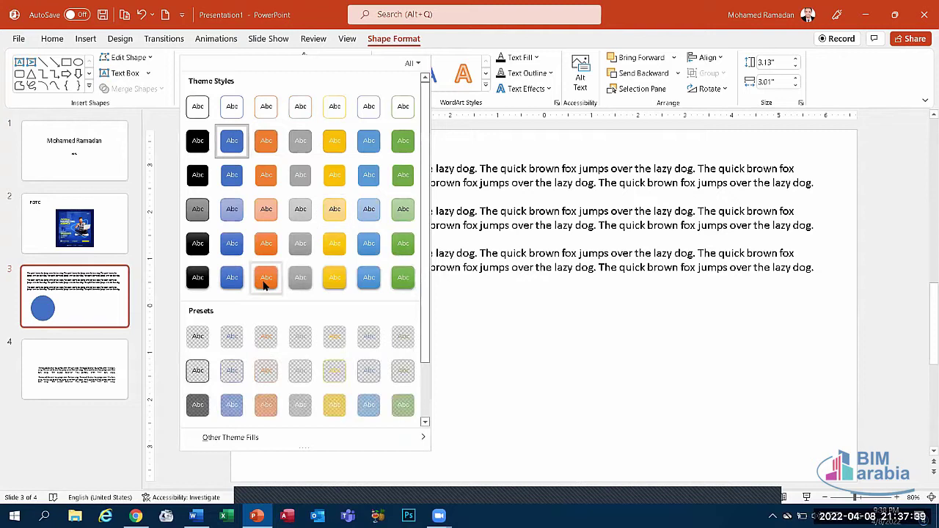
left_click(266, 278)
left_click(464, 326)
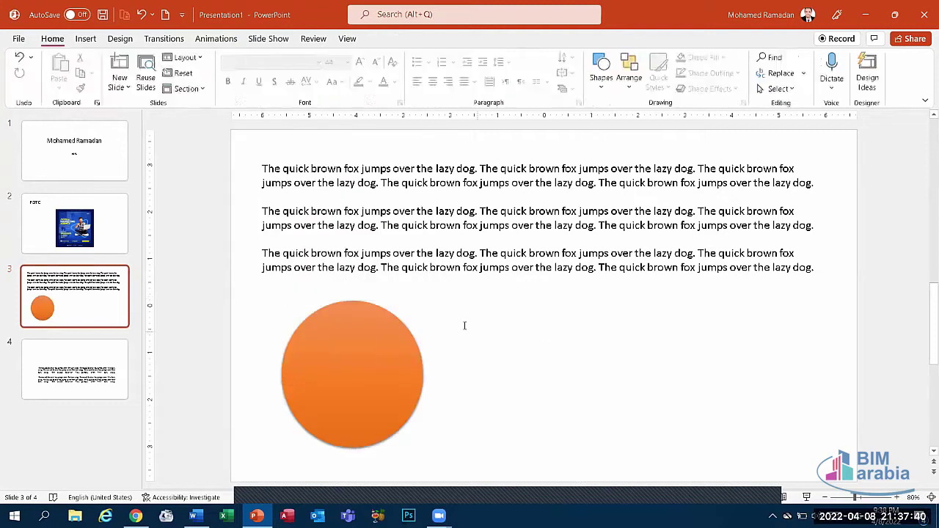
left_click(85, 39)
left_click(52, 38)
left_click(630, 80)
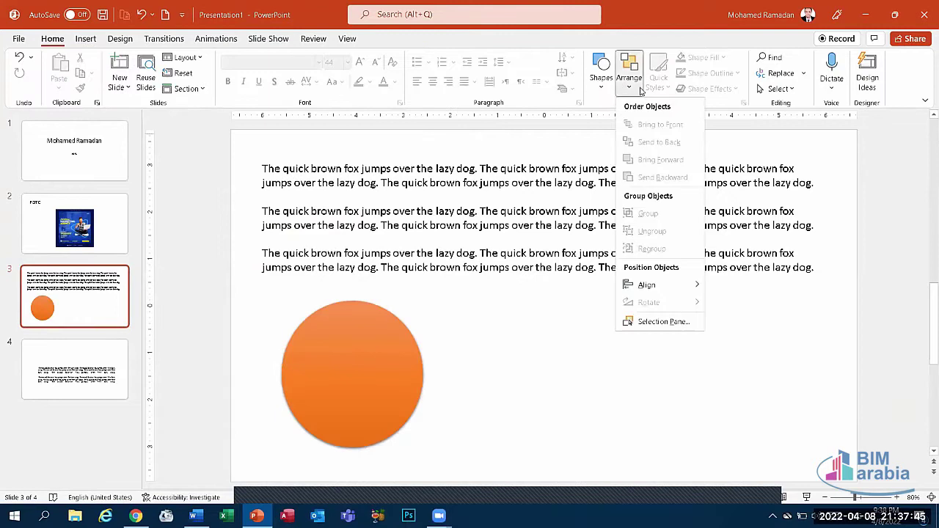
left_click(676, 287)
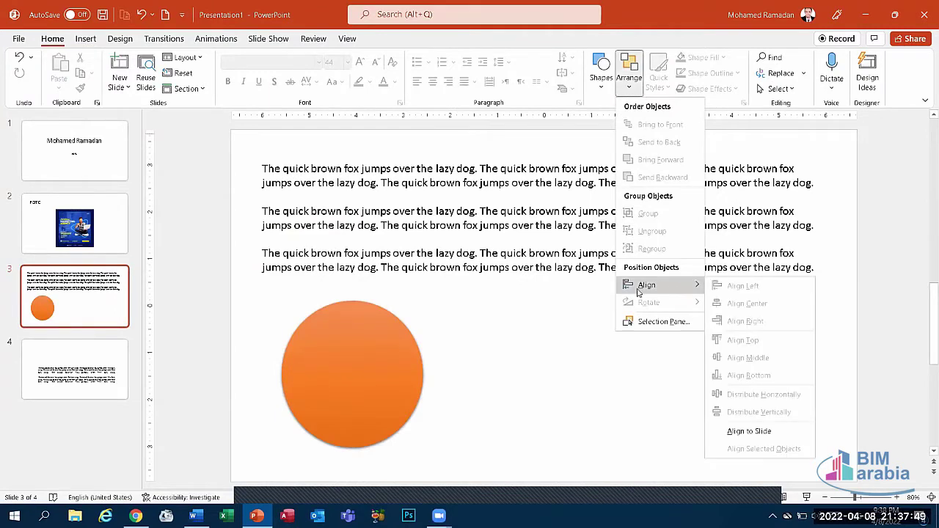
left_click(347, 405)
left_click(352, 390)
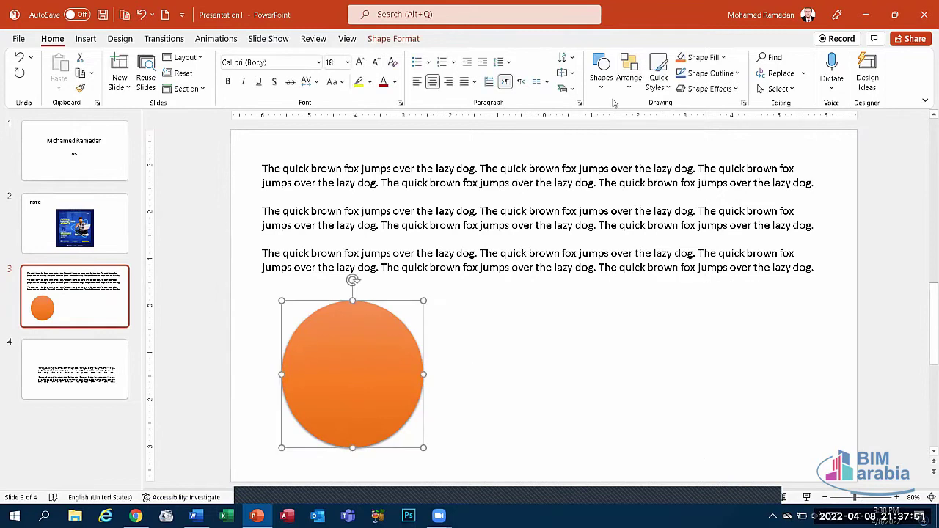
left_click(628, 86)
left_click(366, 347)
left_click(81, 75)
Step: Paste a copy of the orange circle, overlap it on the right, and send it to back
key("ctrl+v")
mouse_move(394, 360)
left_mouse_down()
mouse_move(432, 362)
mouse_move(436, 347)
mouse_move(390, 373)
left_mouse_up()
left_click(631, 82)
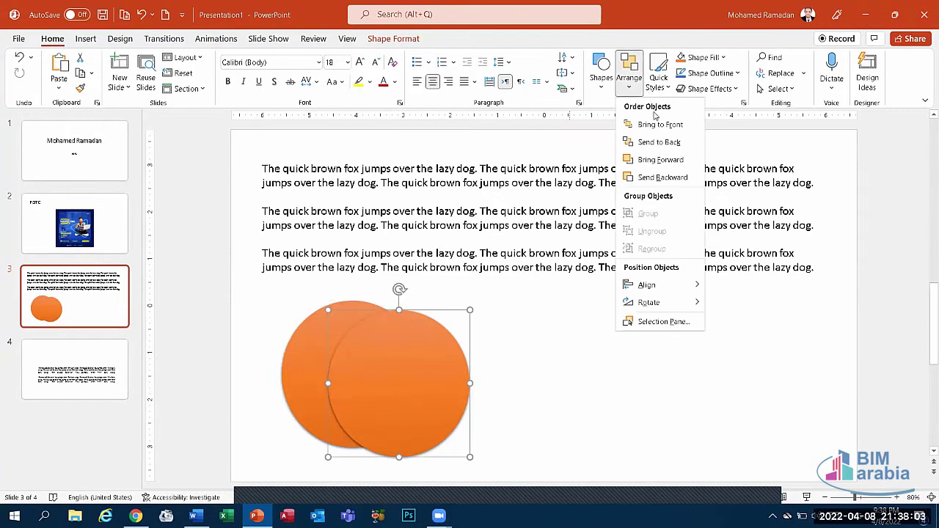
left_click(654, 142)
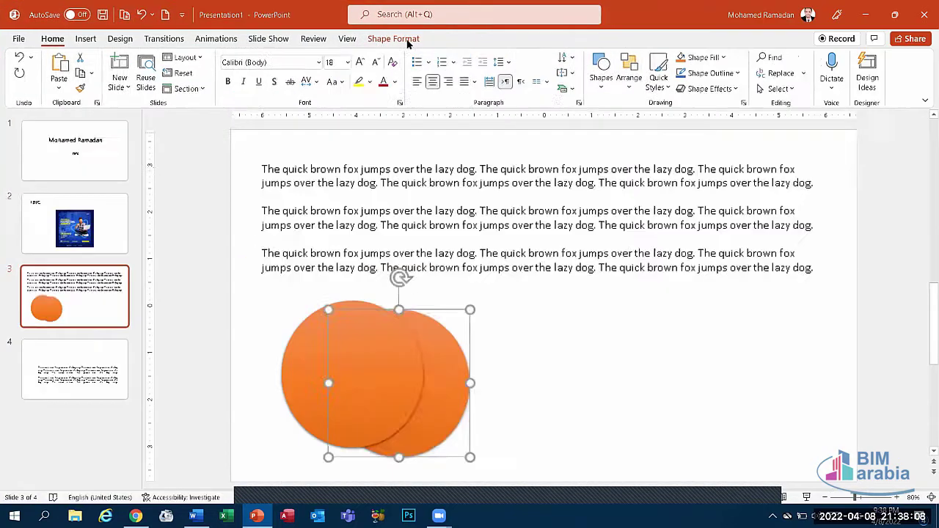
Step: Restyle the back circle blue, keeping it behind the orange one
left_click(408, 41)
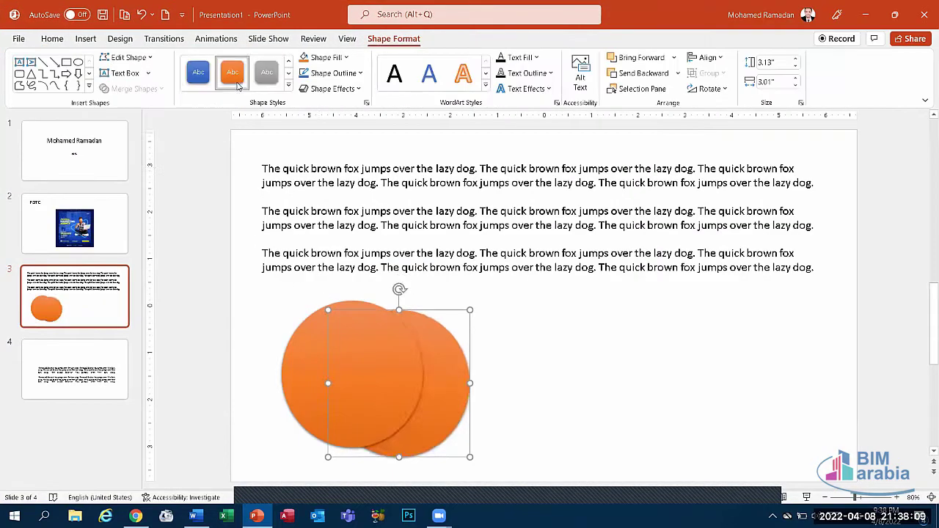
left_click(198, 72)
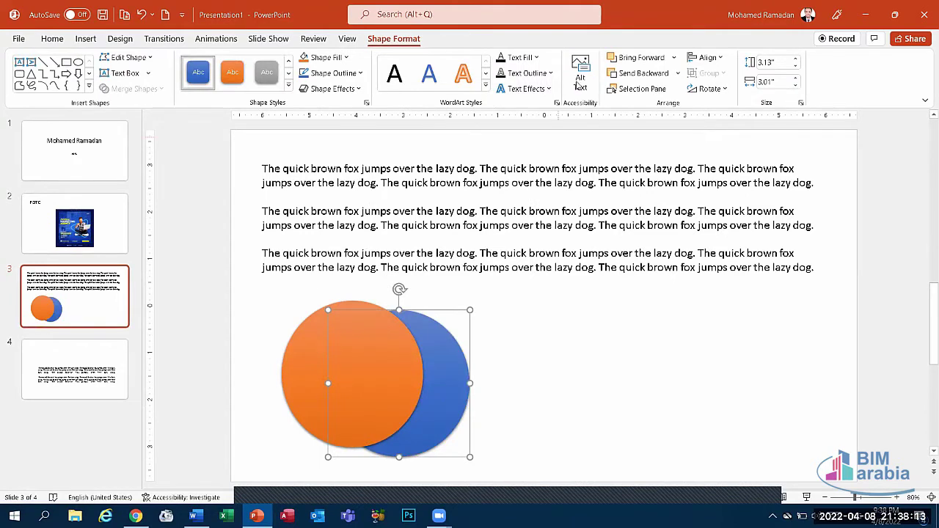
left_click(53, 41)
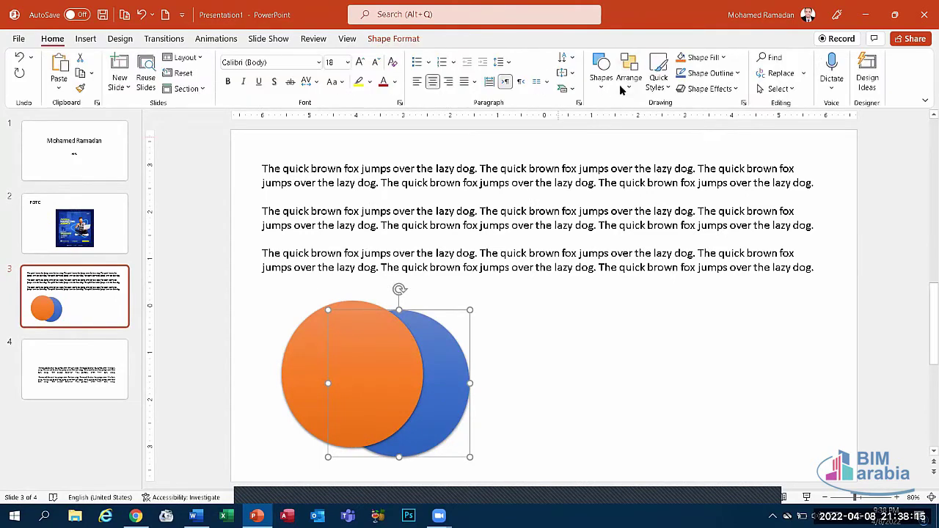
left_click(628, 82)
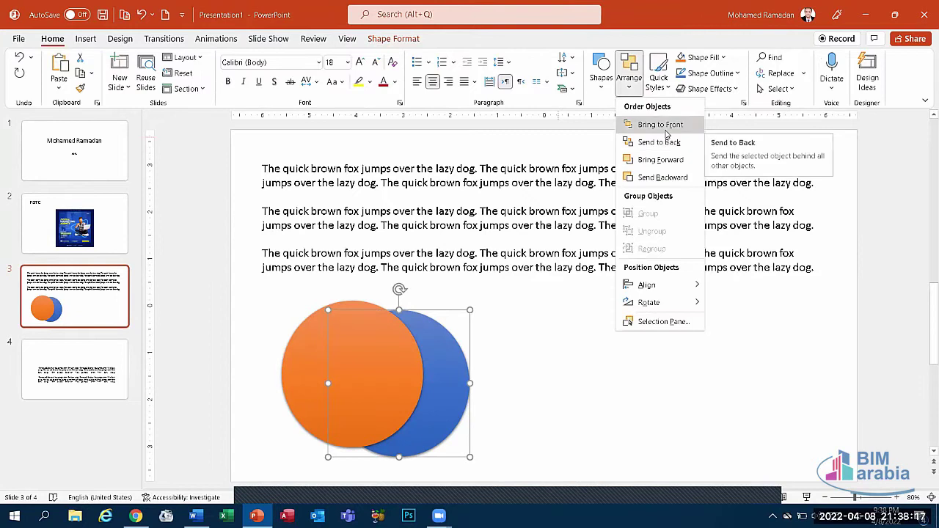
left_click(659, 127)
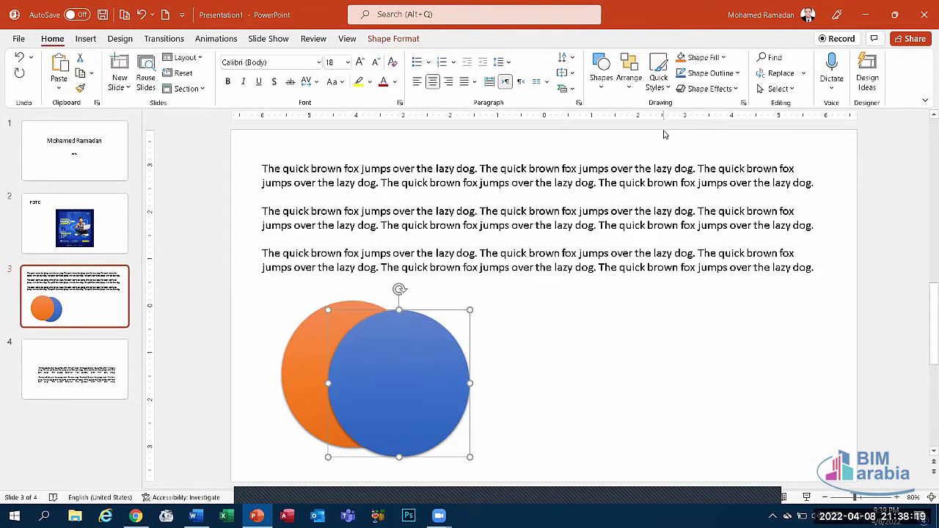
left_click(629, 95)
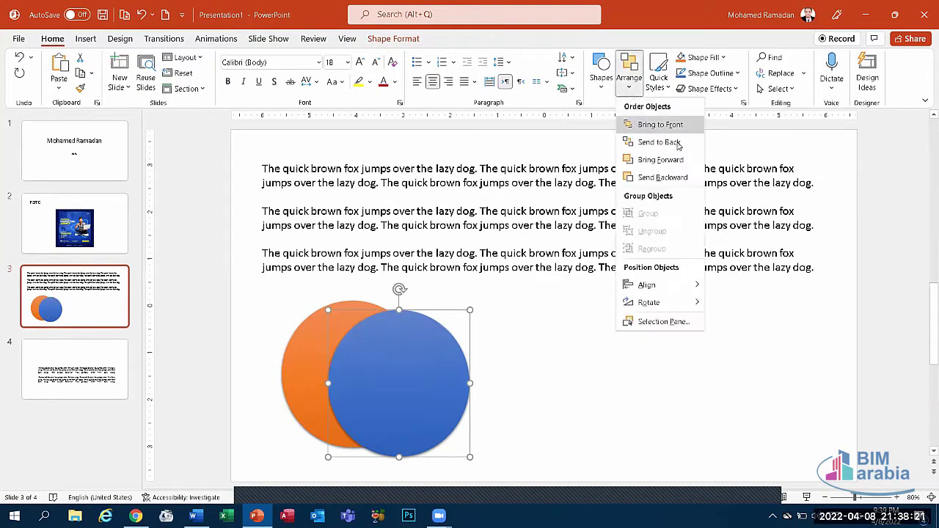
left_click(672, 143)
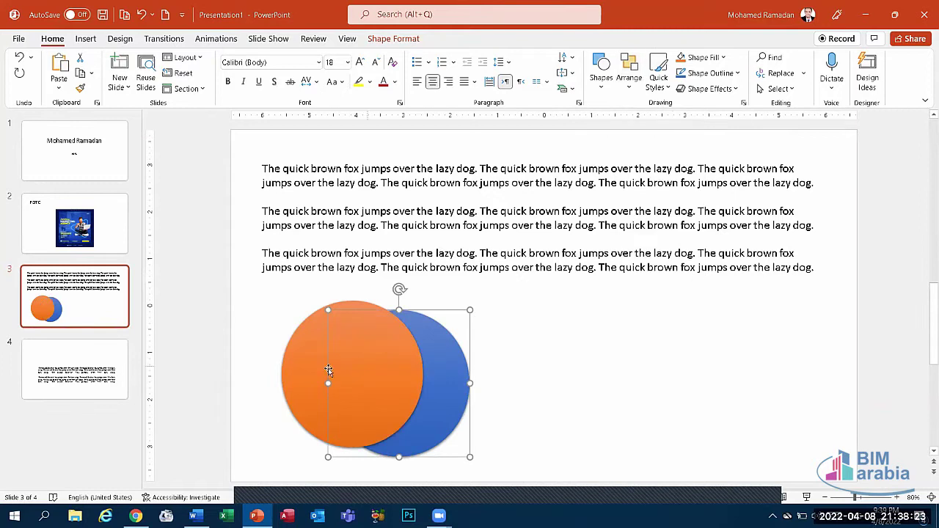
Step: Select both circles, group them into one object, and nudge the group right
left_click(270, 330)
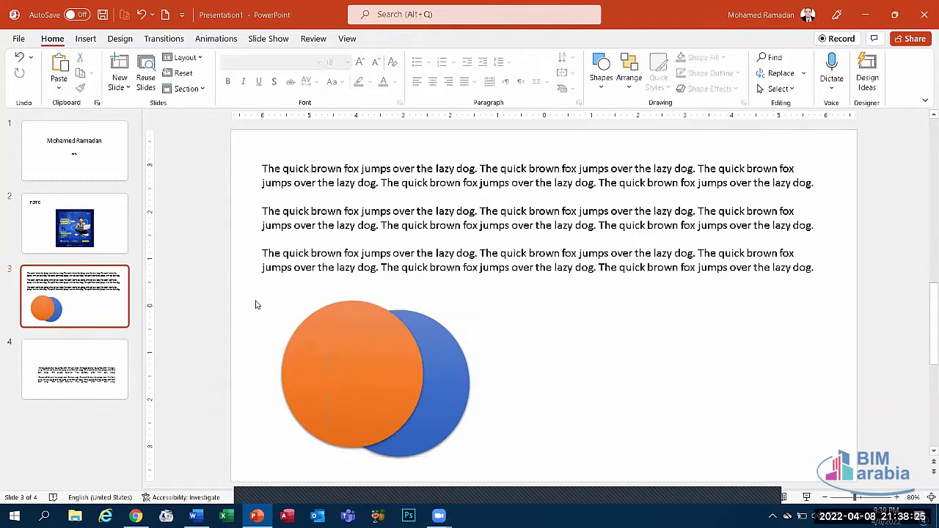
left_click_drag(257, 304, 558, 462)
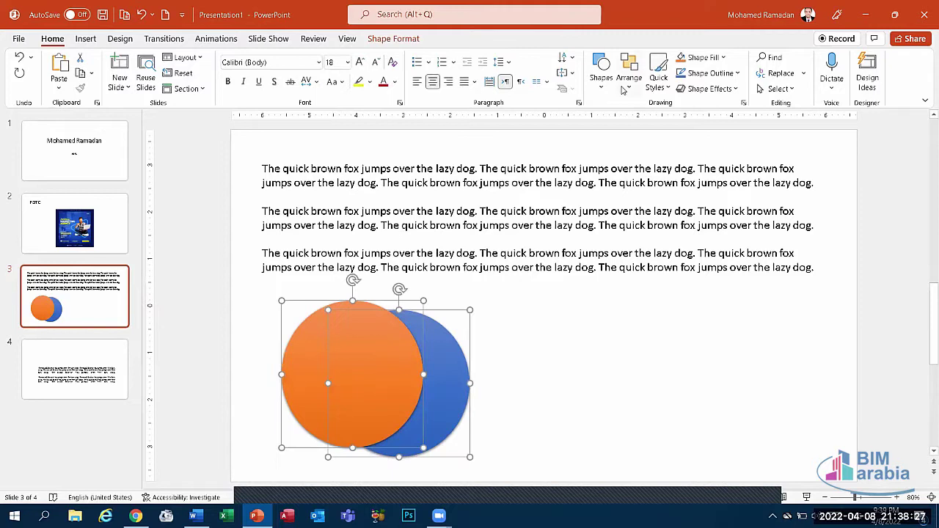
left_click(625, 88)
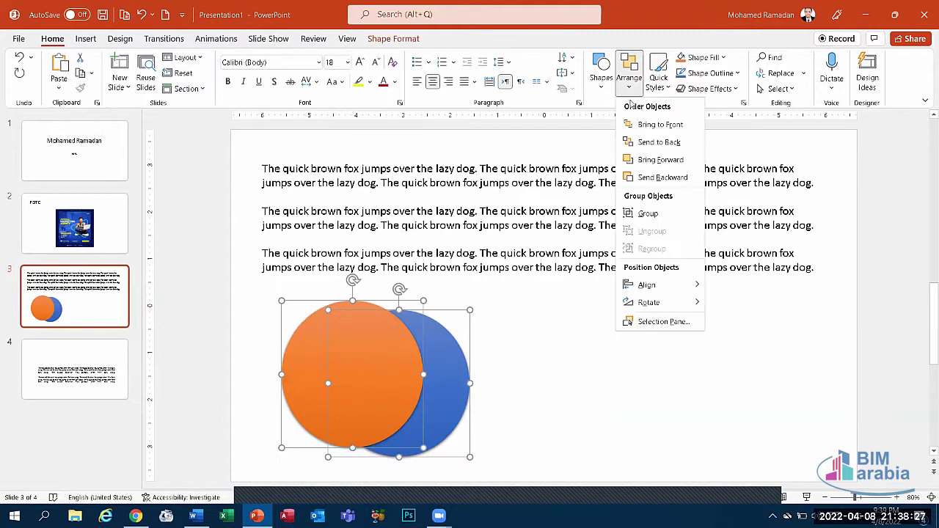
left_click(648, 213)
left_click_drag(376, 369, 444, 369)
Step: Drag the grouped circles right and slightly down, leaving Arrange without rotating or aligning
left_click(627, 86)
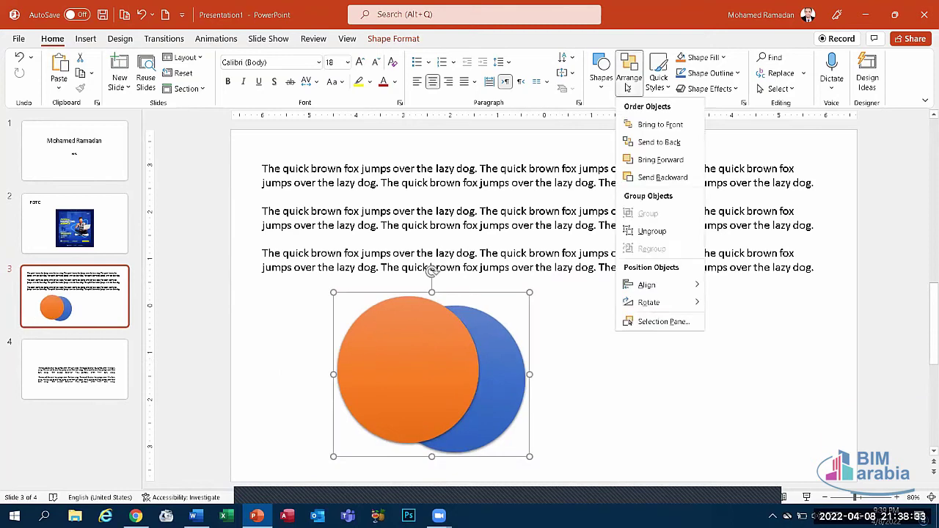
mouse_move(646, 302)
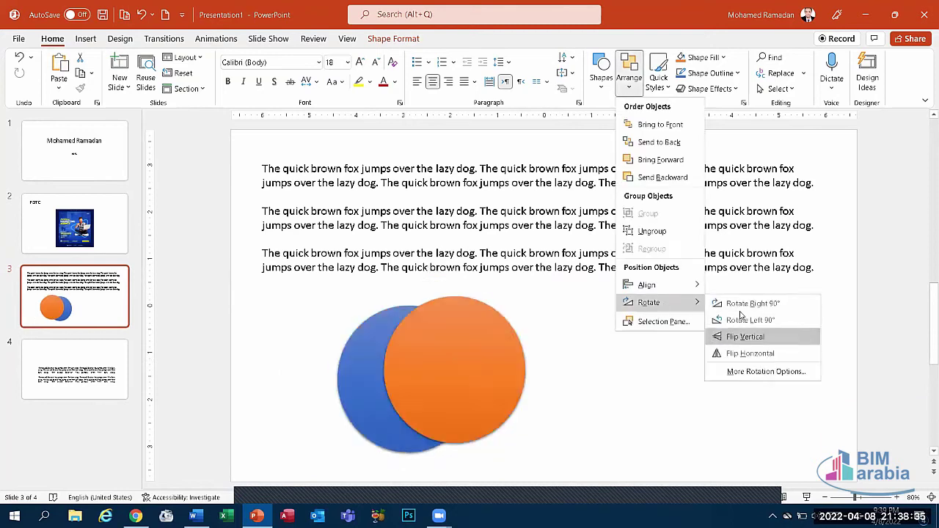
mouse_move(646, 285)
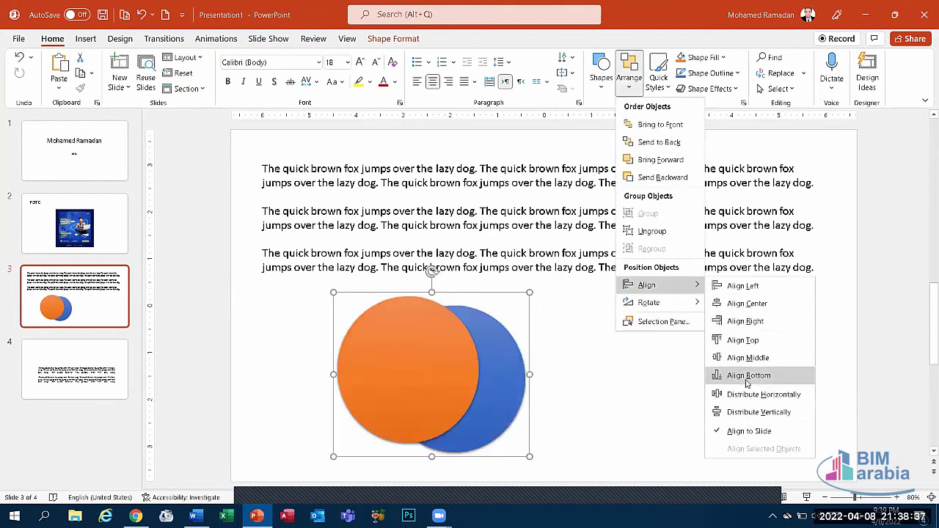
left_click(485, 354)
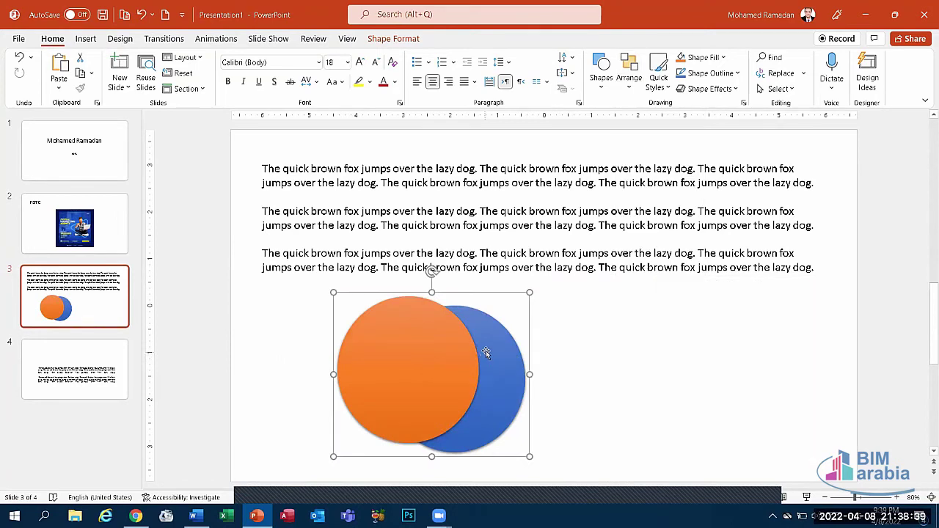
left_click_drag(451, 350, 495, 358)
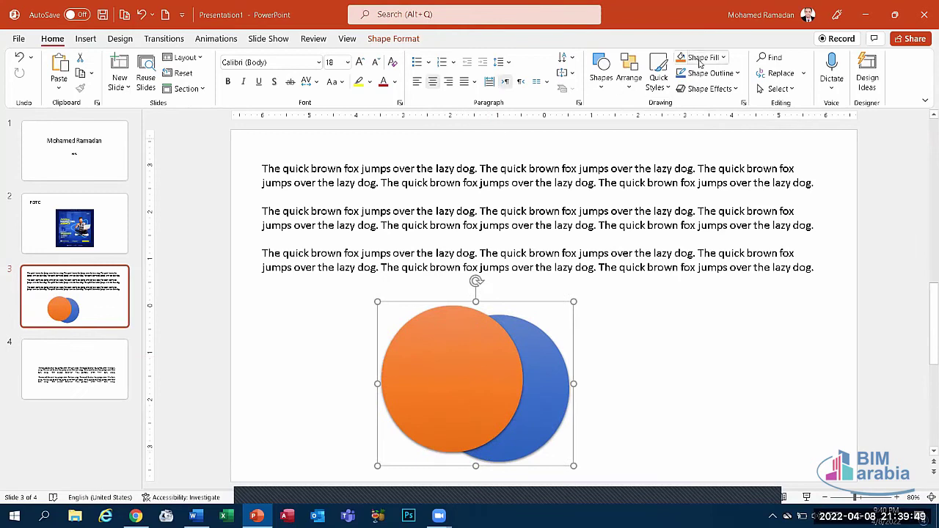
Step: Try a grey theme Quick Style on the circles, then undo it
left_click(662, 88)
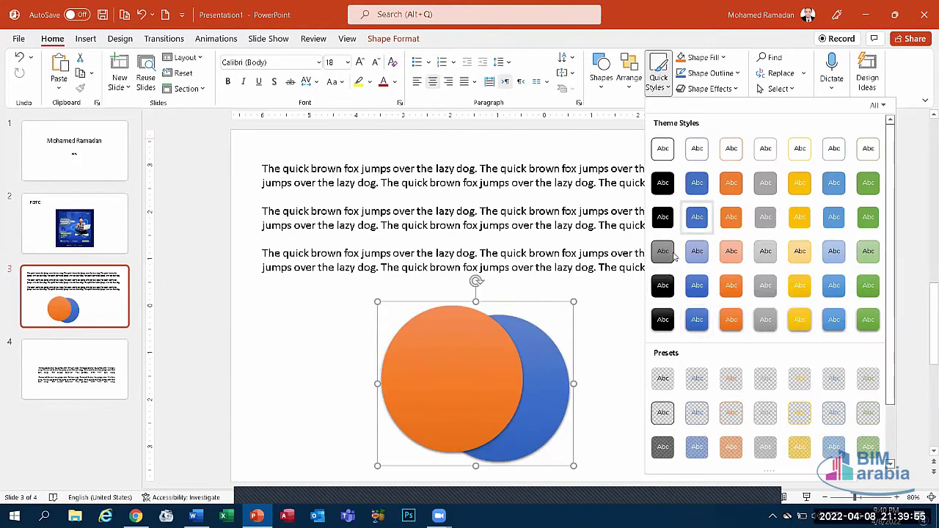
left_click(663, 251)
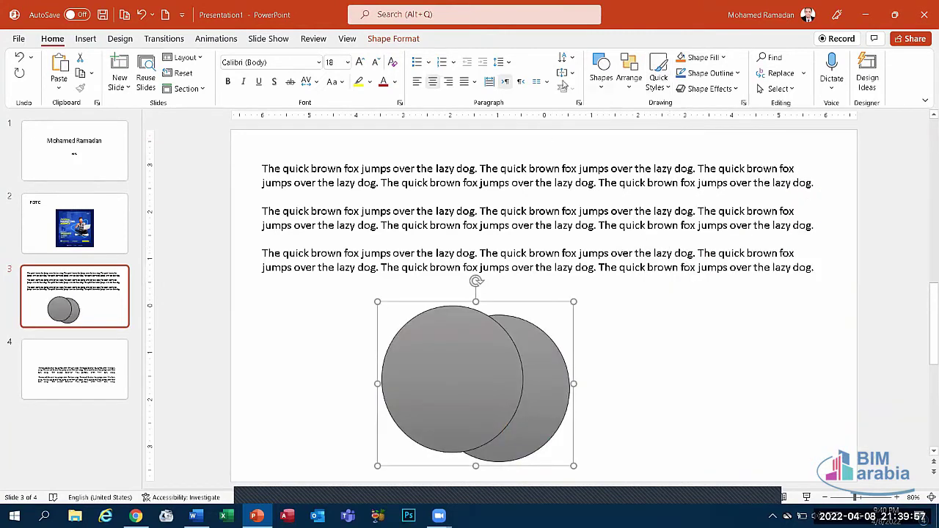
left_click(141, 14)
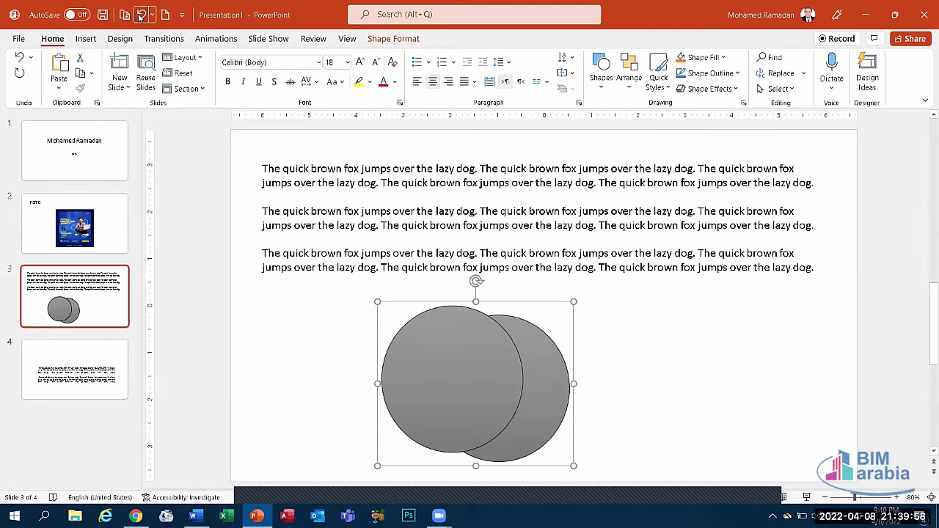
Step: Try filling the circles with the 507.jpg picture, then undo the picture fill
left_click(697, 57)
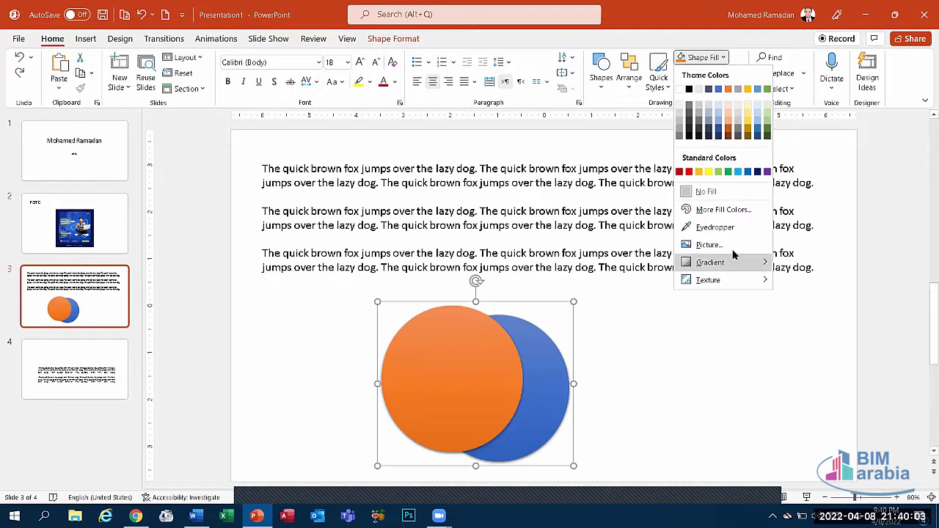
left_click(708, 245)
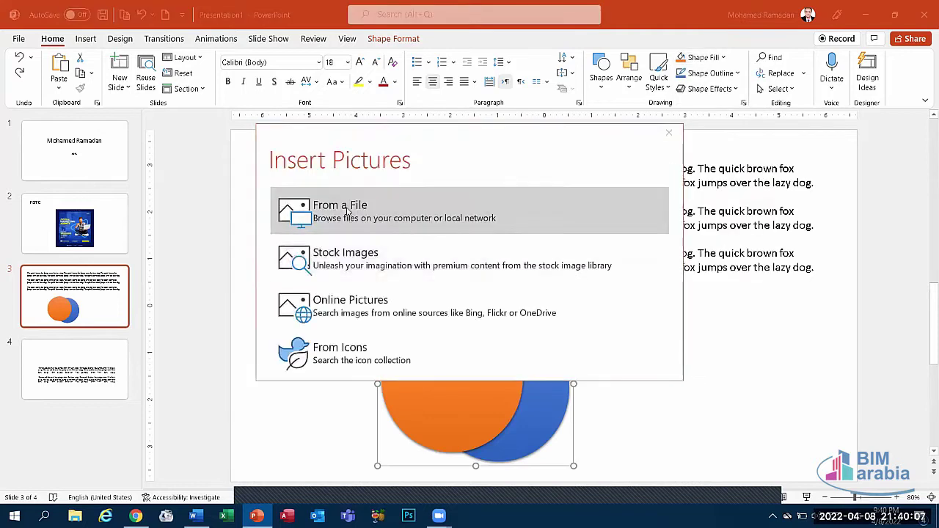
left_click(330, 203)
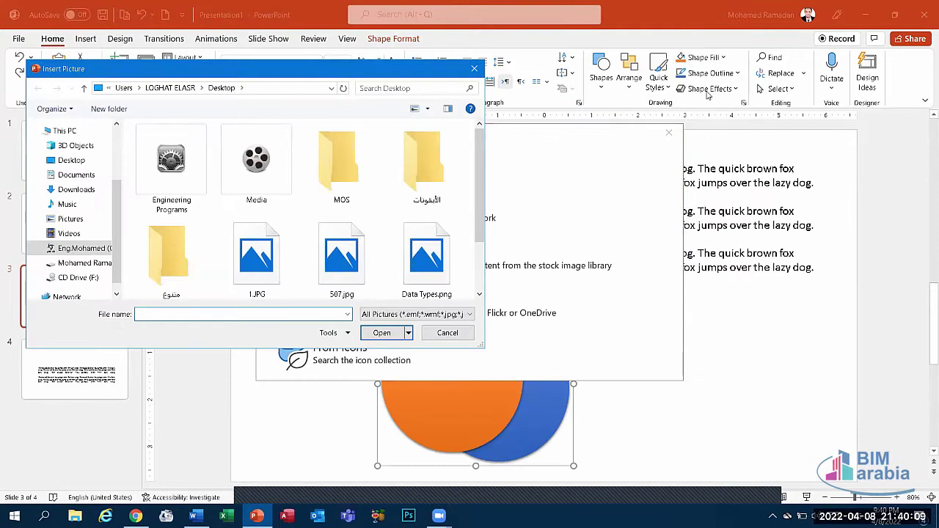
left_click(425, 264)
left_click(342, 261)
left_click(373, 334)
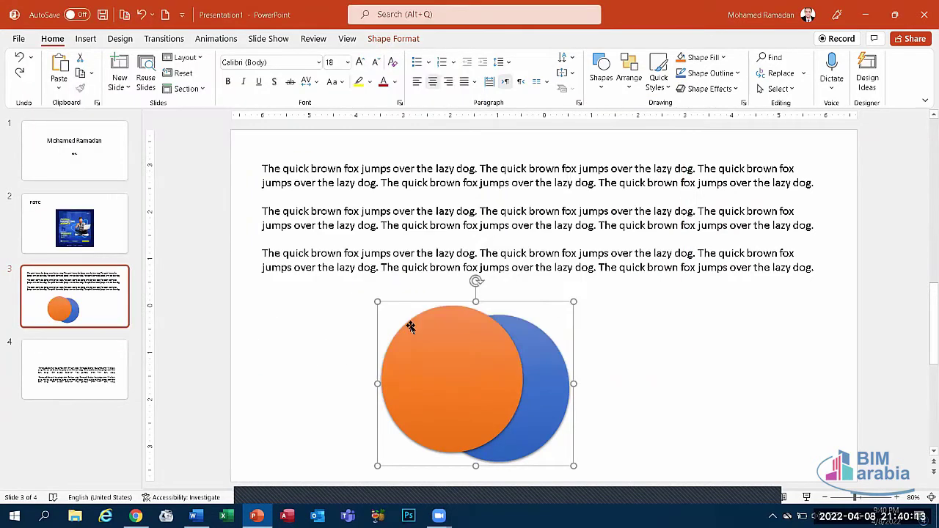
left_click(629, 357)
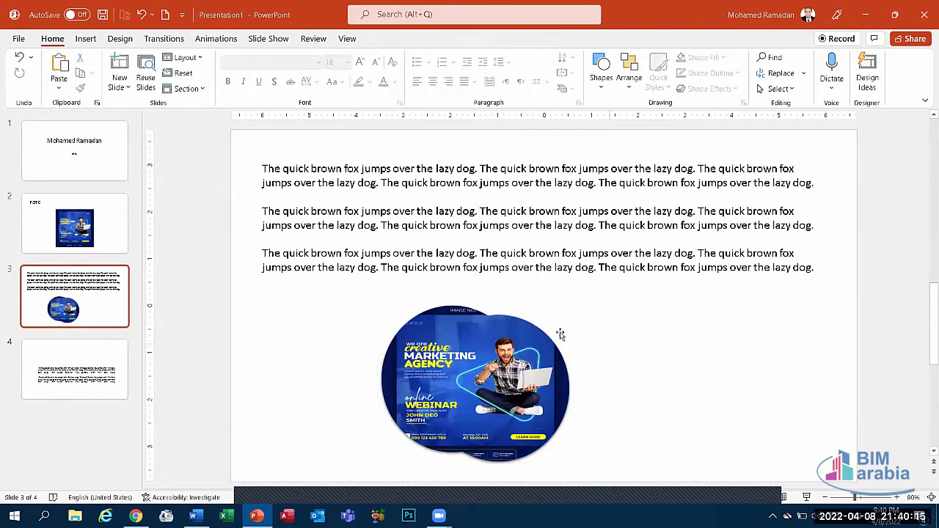
left_click(140, 14)
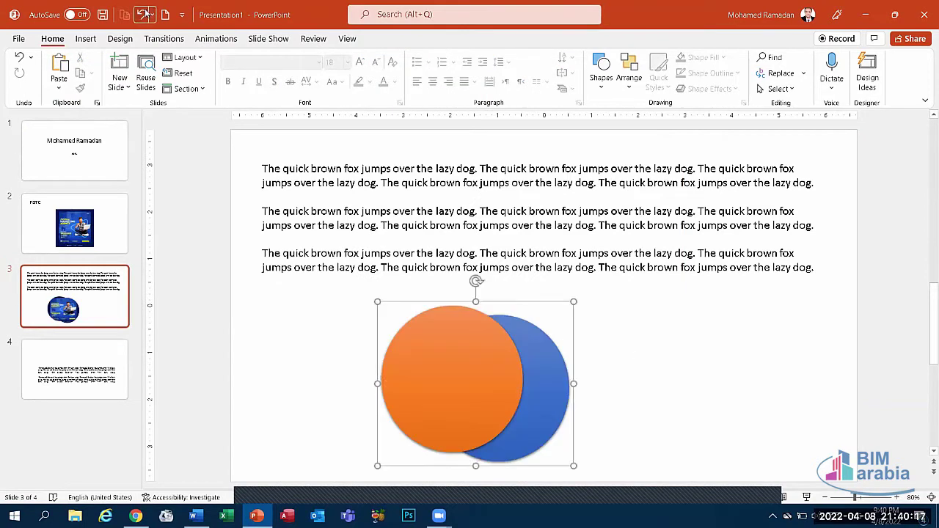
left_click(322, 381)
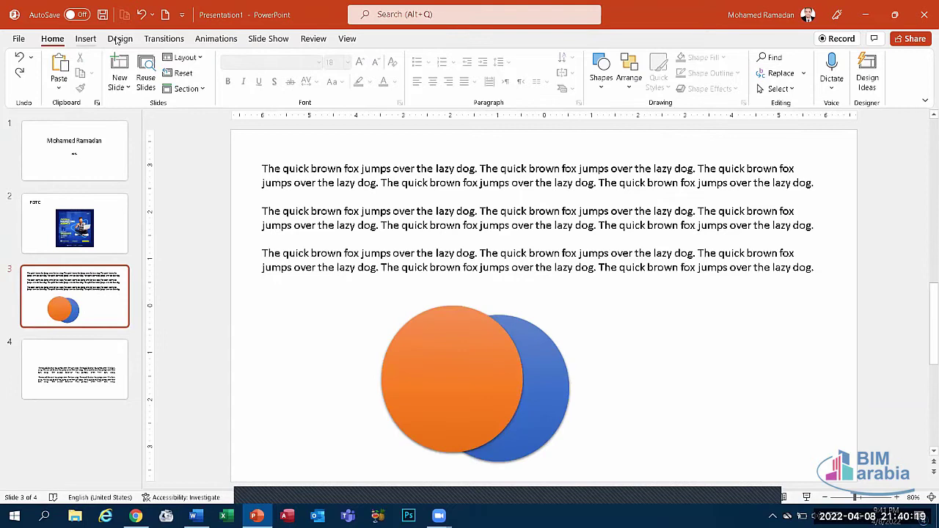
left_click(599, 81)
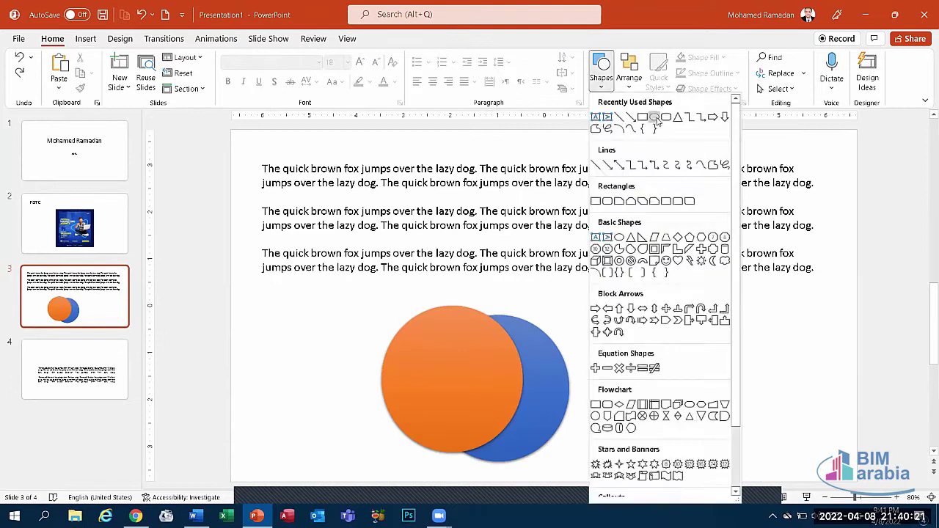
Step: Draw an oval on slide 4 above the two text paragraphs
left_click(653, 117)
left_click(76, 391)
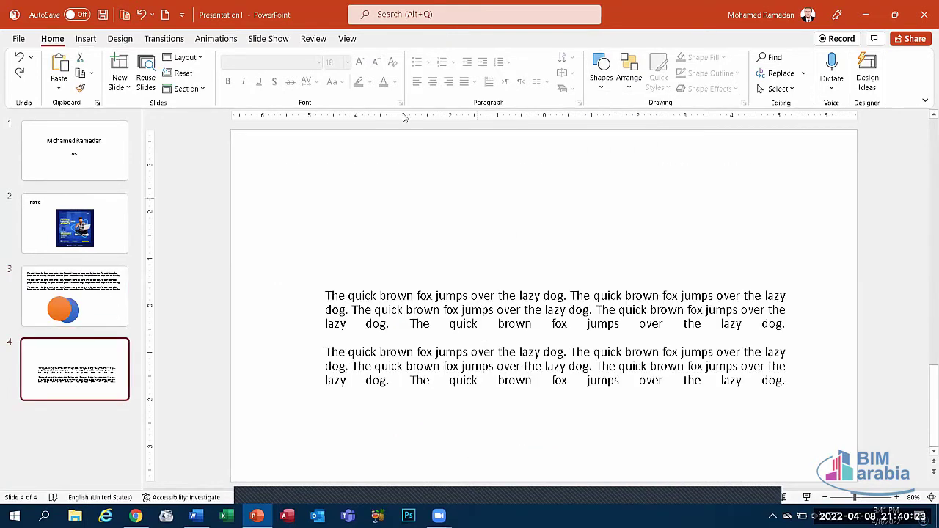
left_click(602, 74)
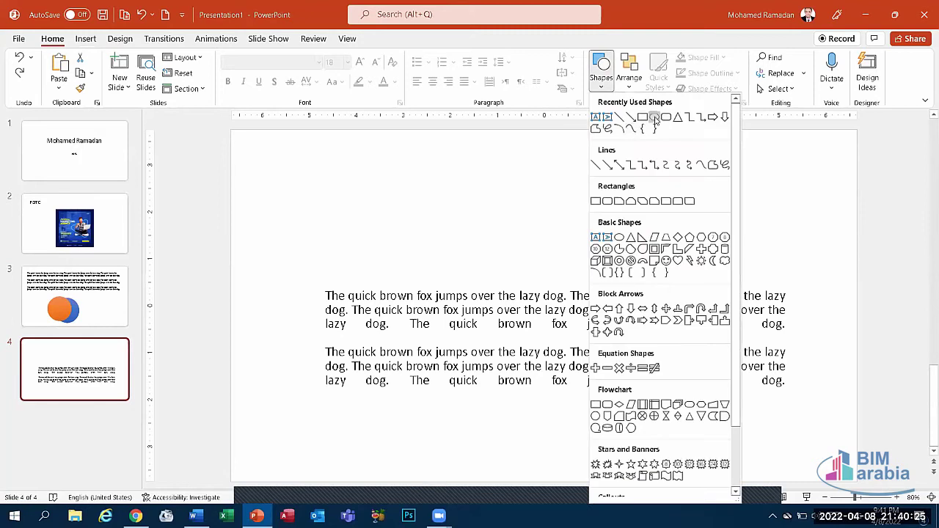
left_click(655, 117)
left_click_drag(653, 274, 654, 277)
left_click_drag(573, 220, 545, 209)
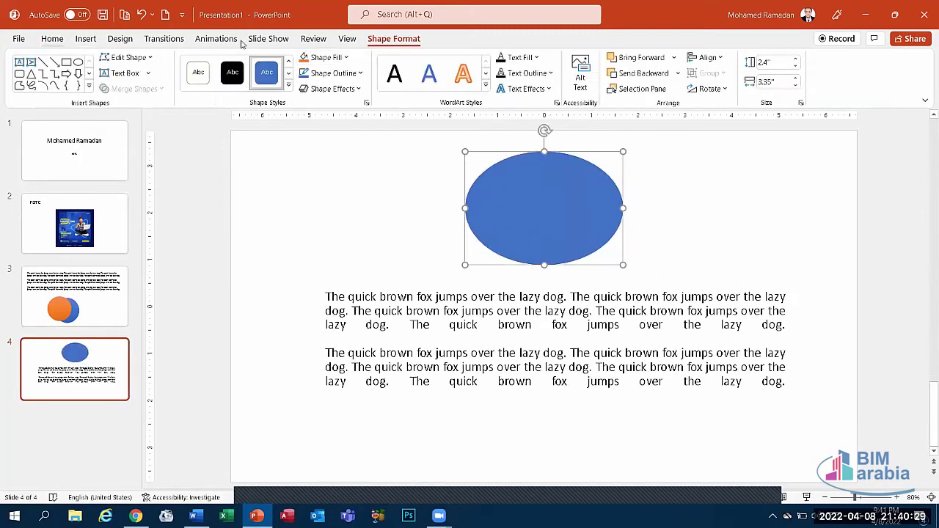
Step: Fill the oval with the 507.jpg picture from a file
left_click(52, 39)
left_click(723, 57)
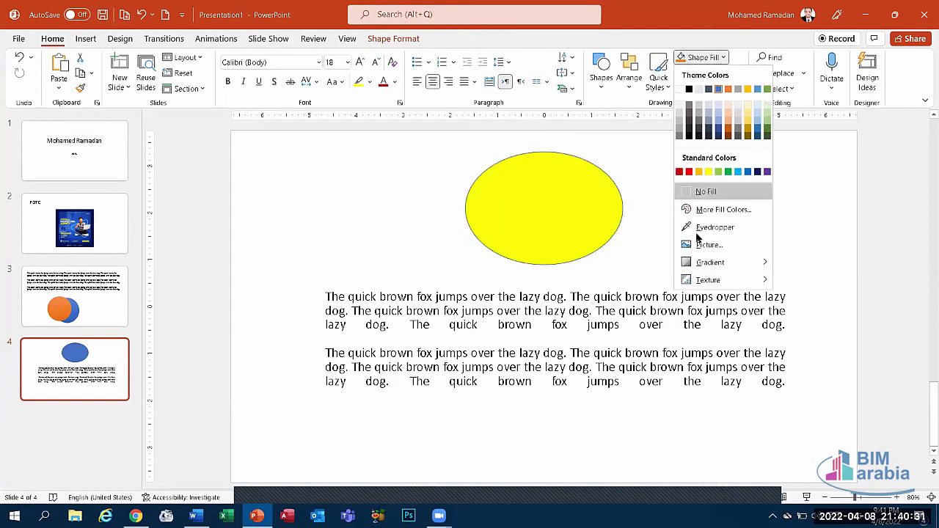
key("Escape")
left_click(401, 197)
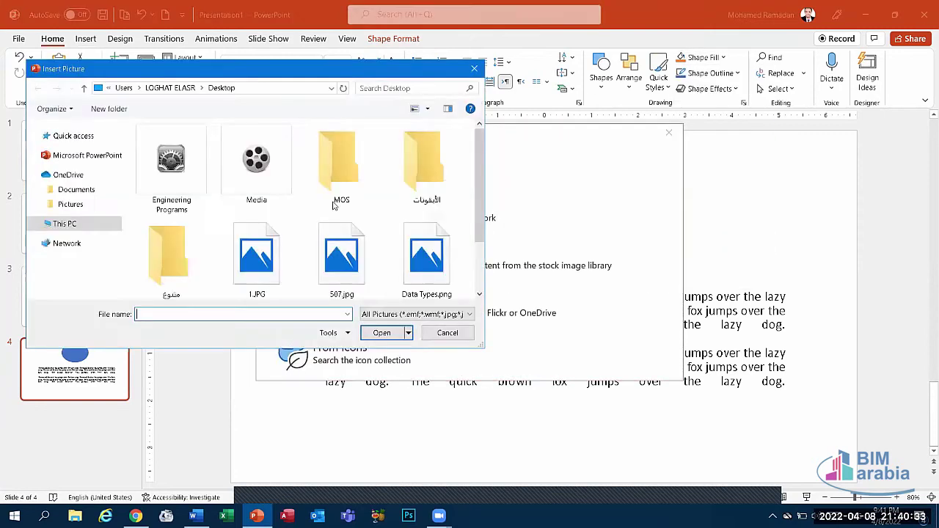
scroll(351, 253, "down", 1)
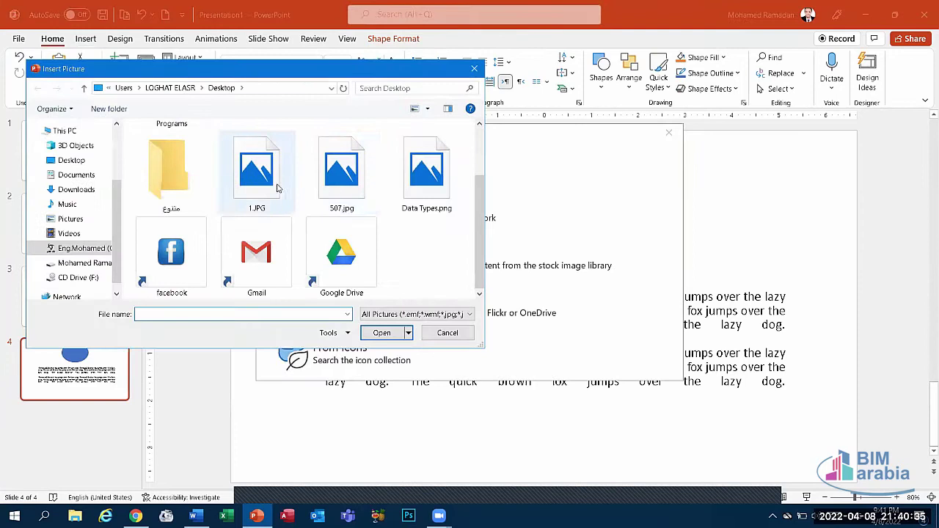
left_click(347, 180)
left_click(395, 334)
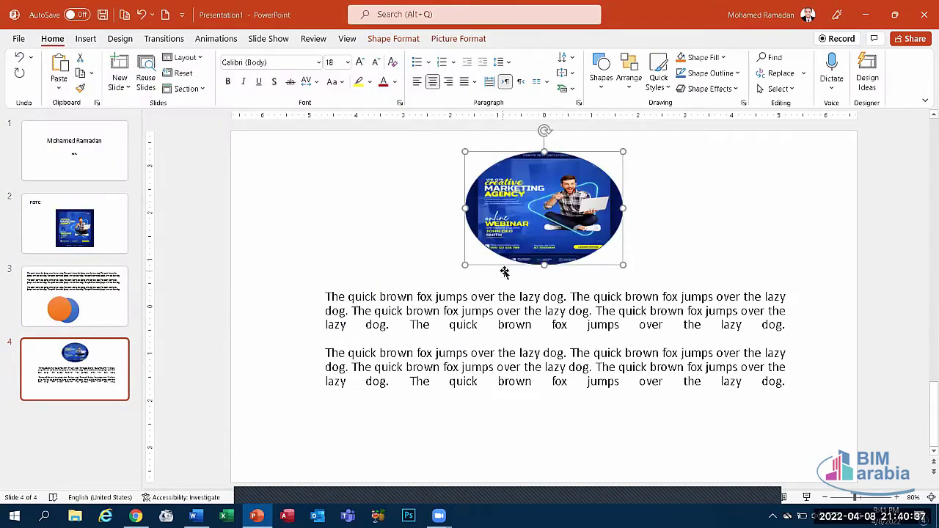
Step: Stretch the picture oval taller, nudge it left, and go to slide 3
left_click_drag(545, 266, 546, 279)
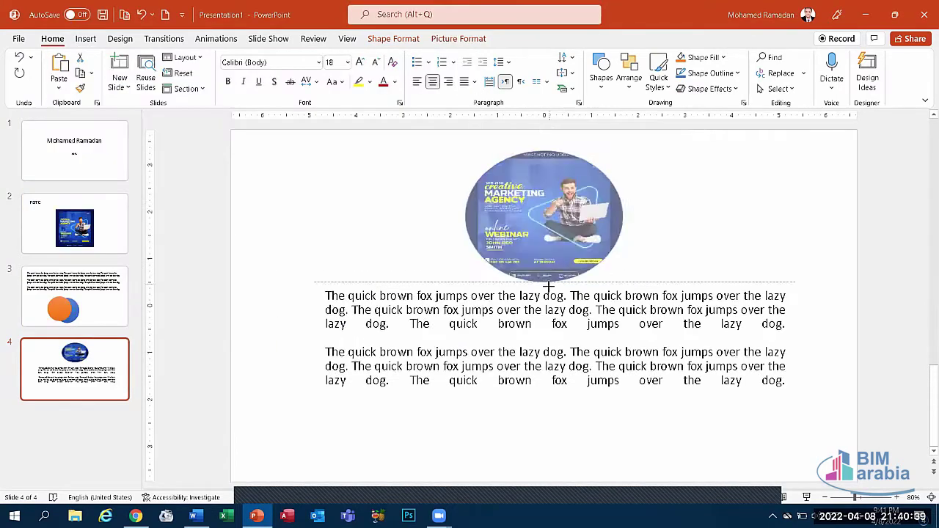
mouse_move(541, 180)
left_mouse_down()
mouse_move(524, 179)
mouse_move(536, 186)
left_mouse_up()
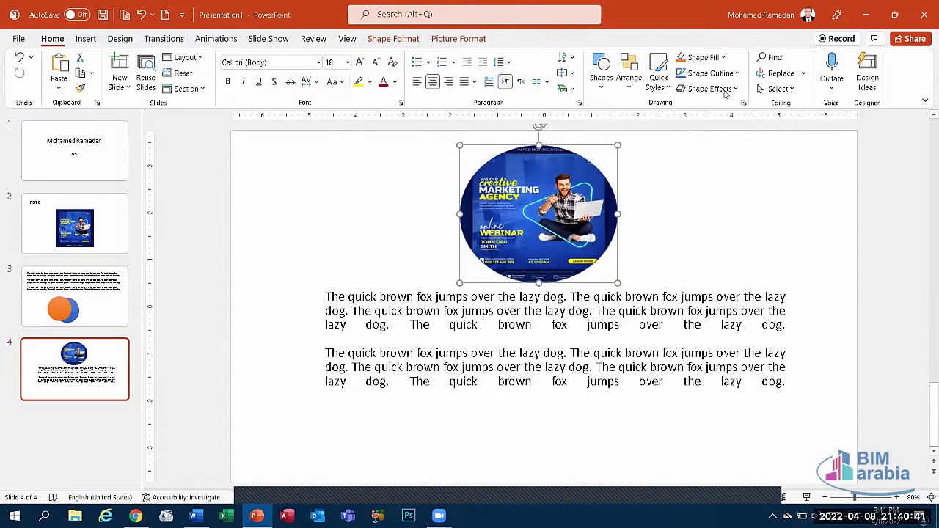
left_click(117, 297)
Step: Give the overlapping circles a dark blue 6 pt outline
left_click(489, 382)
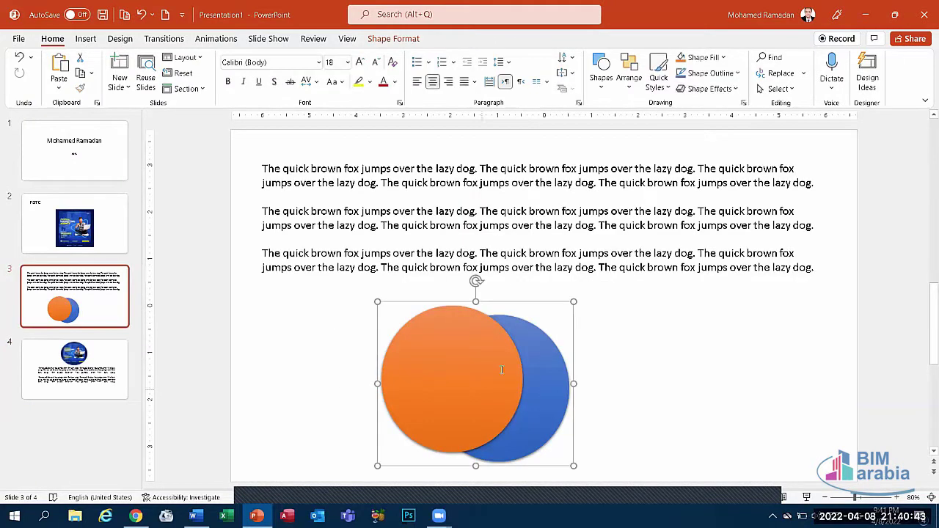
left_click(733, 73)
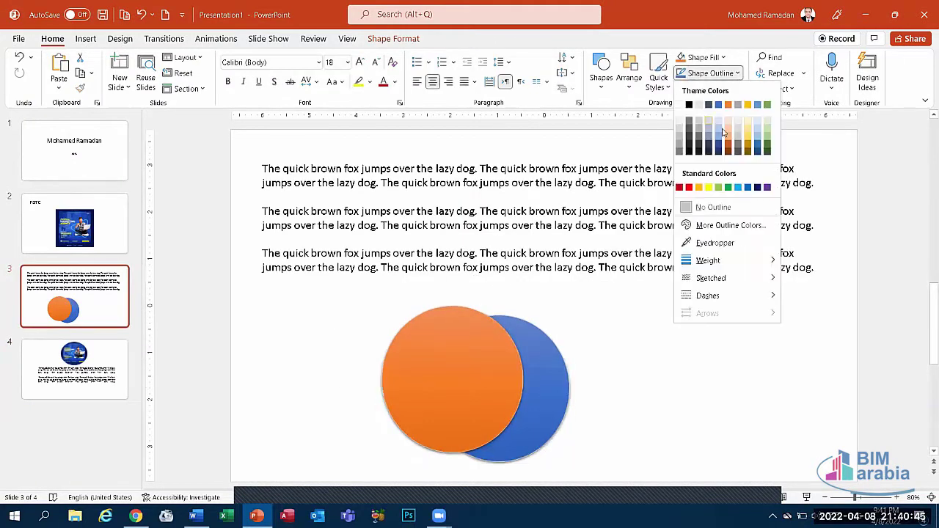
left_click(747, 189)
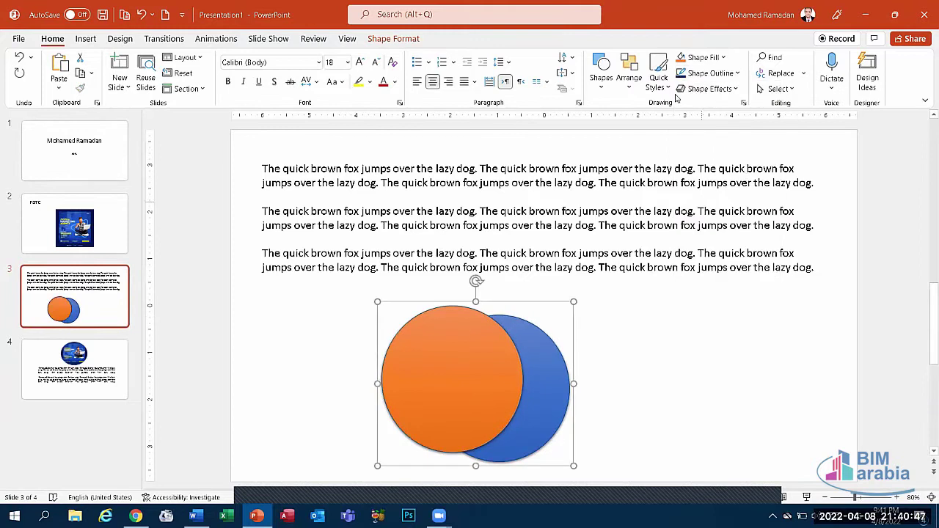
left_click(725, 73)
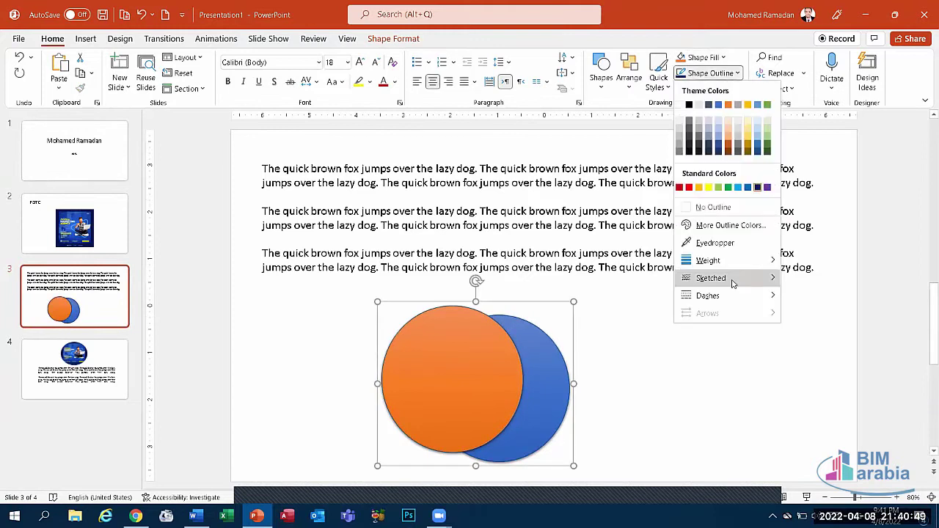
mouse_move(731, 261)
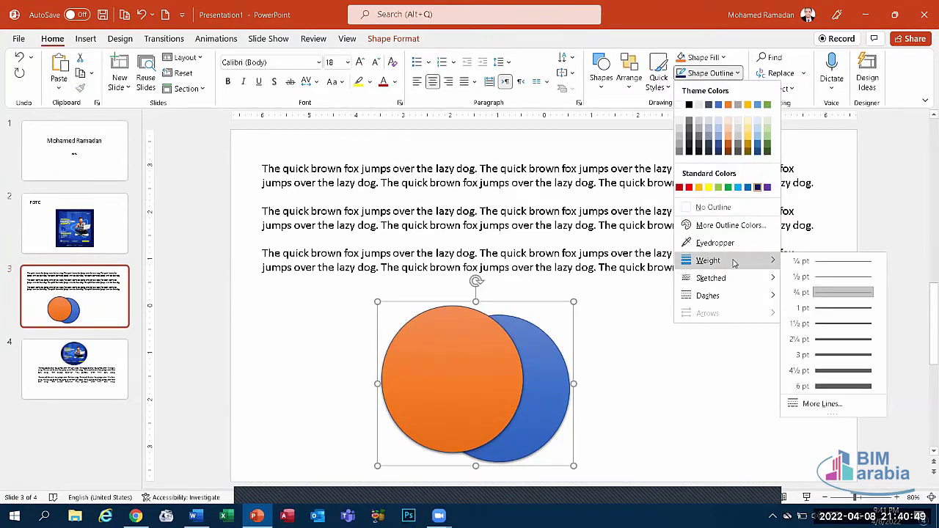
left_click(849, 388)
Step: Apply a bevel effect to the circles
left_click(731, 89)
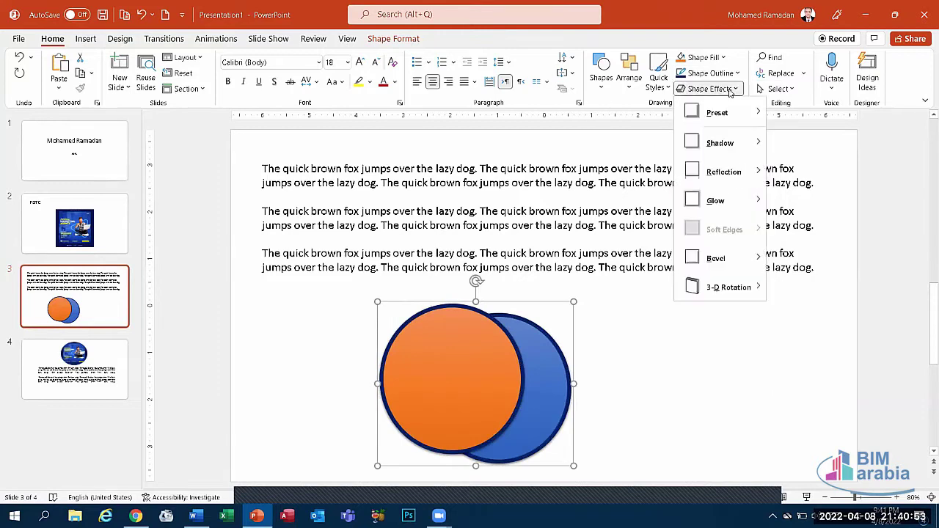
mouse_move(726, 264)
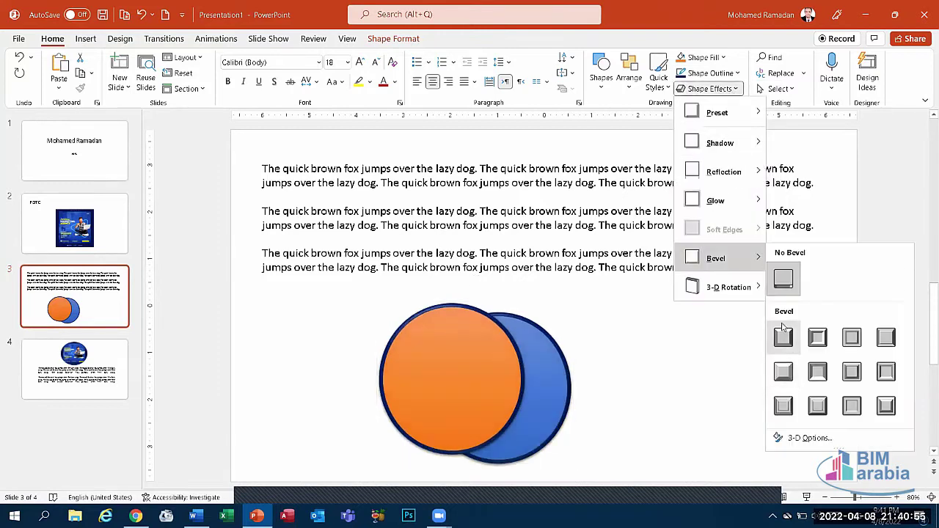
left_click(785, 374)
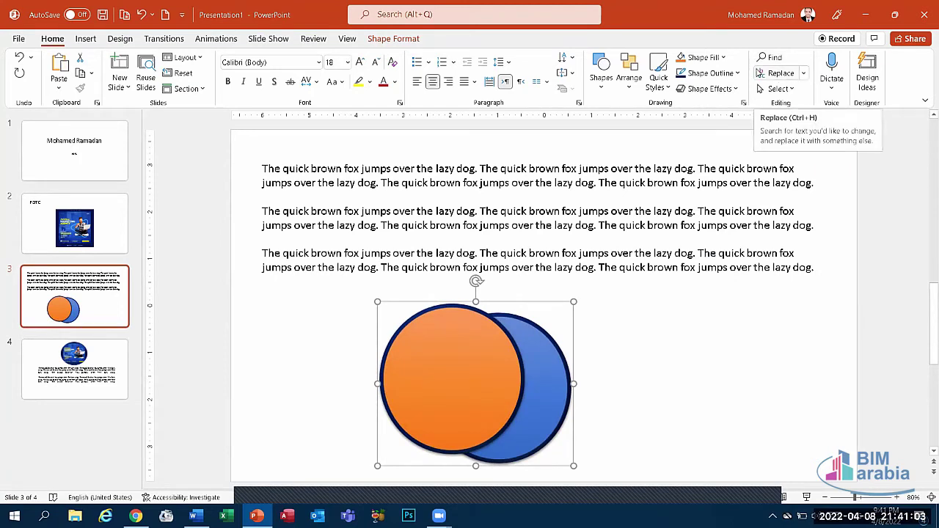
Step: Select everything on slide 3, then deselect it
left_click(774, 89)
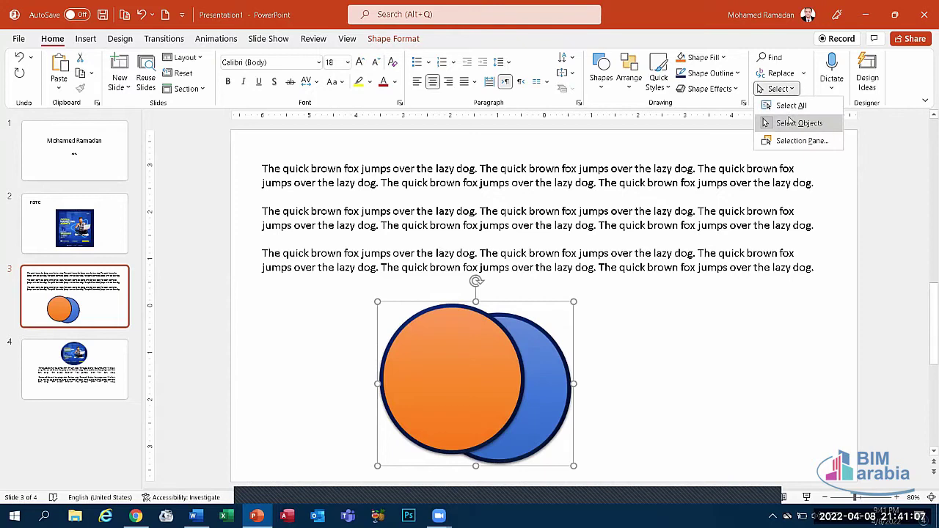
left_click(787, 106)
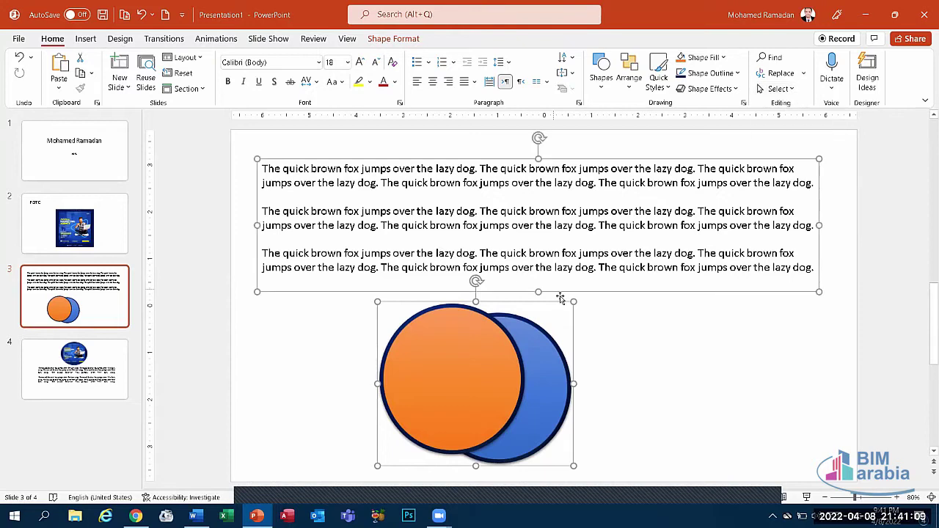
left_click(609, 337)
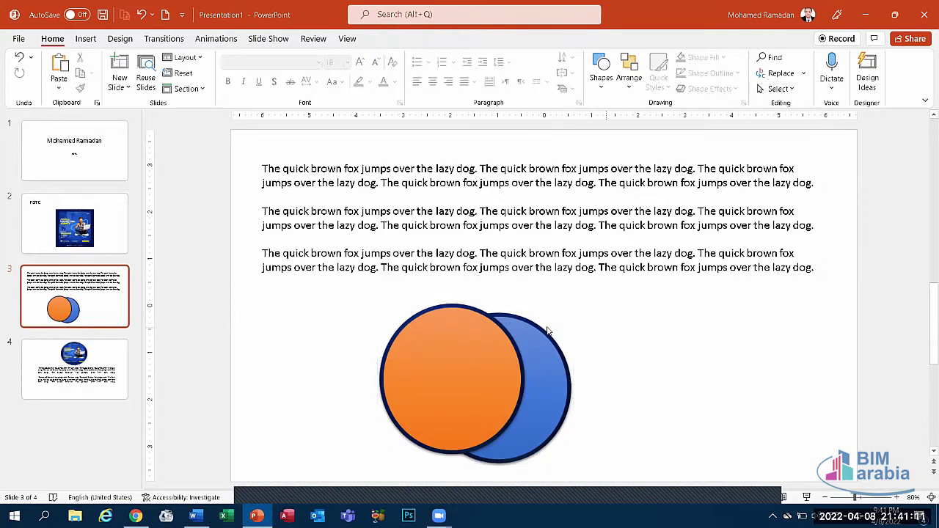
left_click(82, 41)
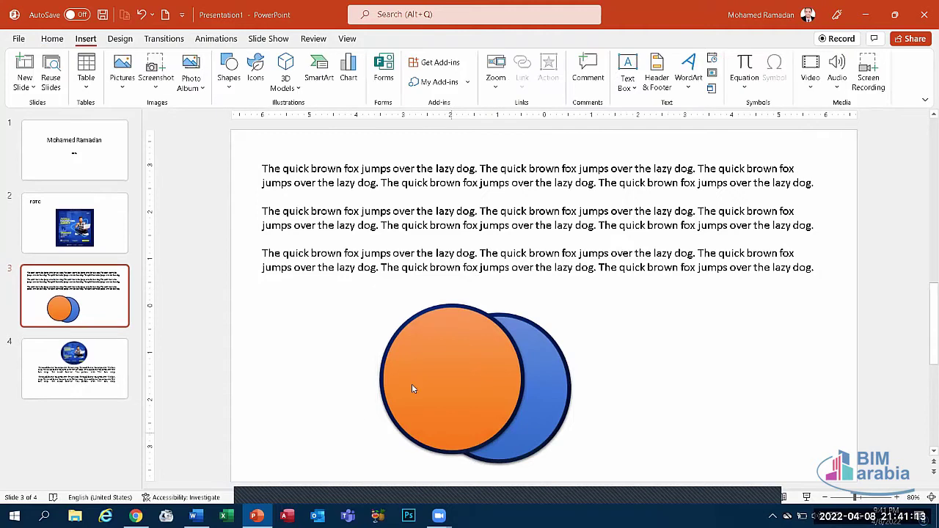
Step: Add a new blank slide after slide 4
left_click(74, 367)
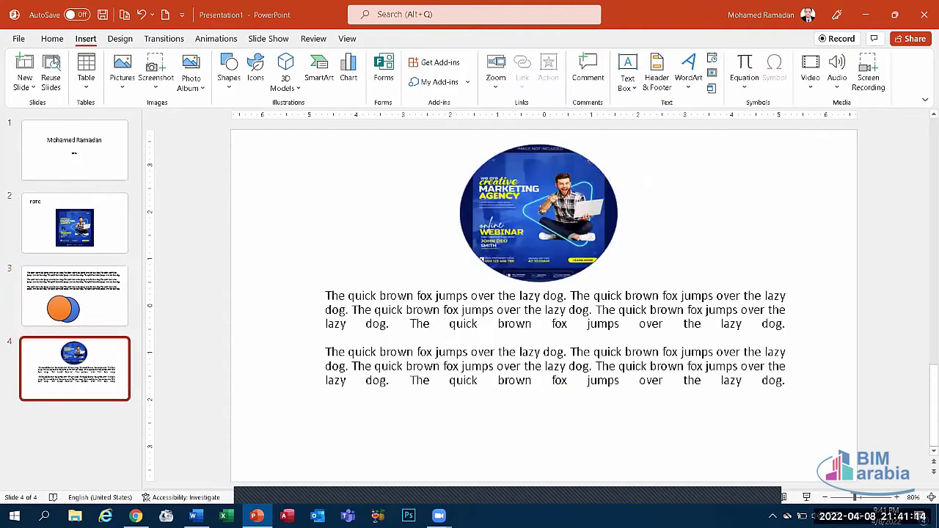
left_click(30, 88)
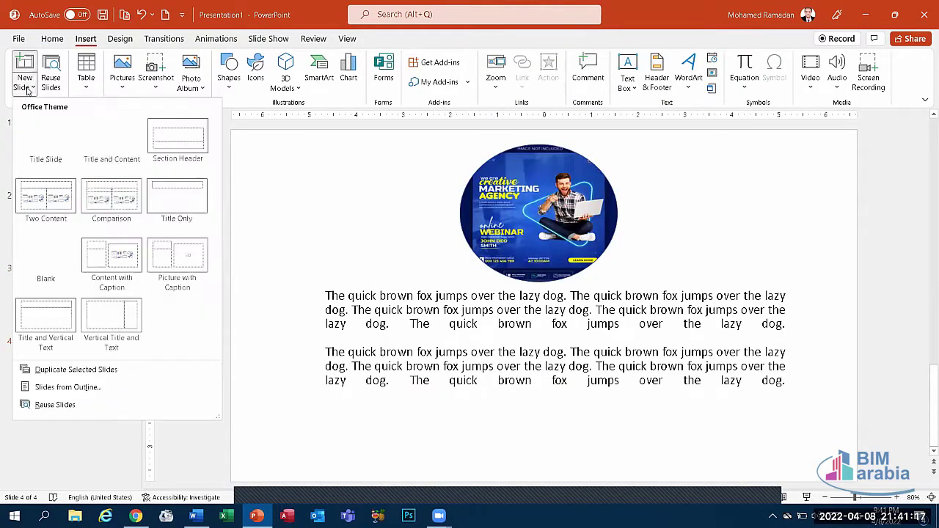
left_click(46, 257)
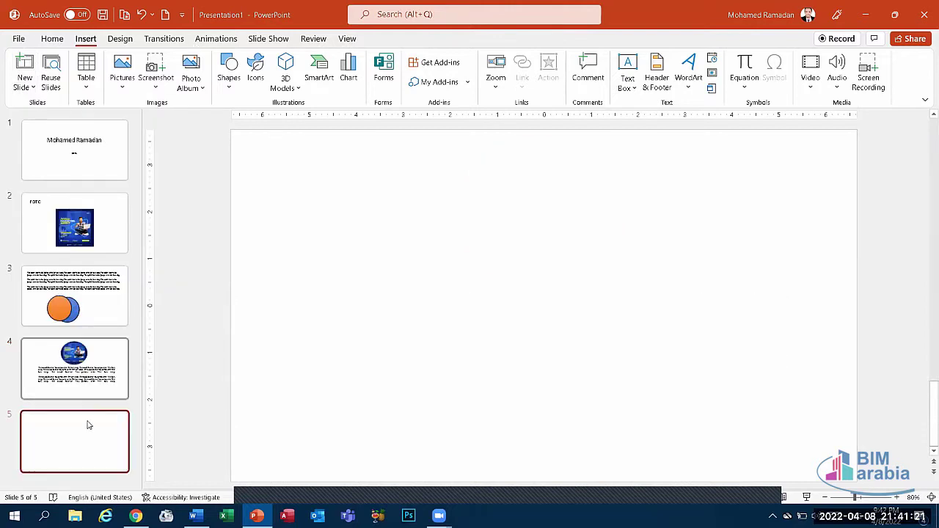
Step: Insert an 8 by 7 table and give it an orange Light table style
left_click(87, 82)
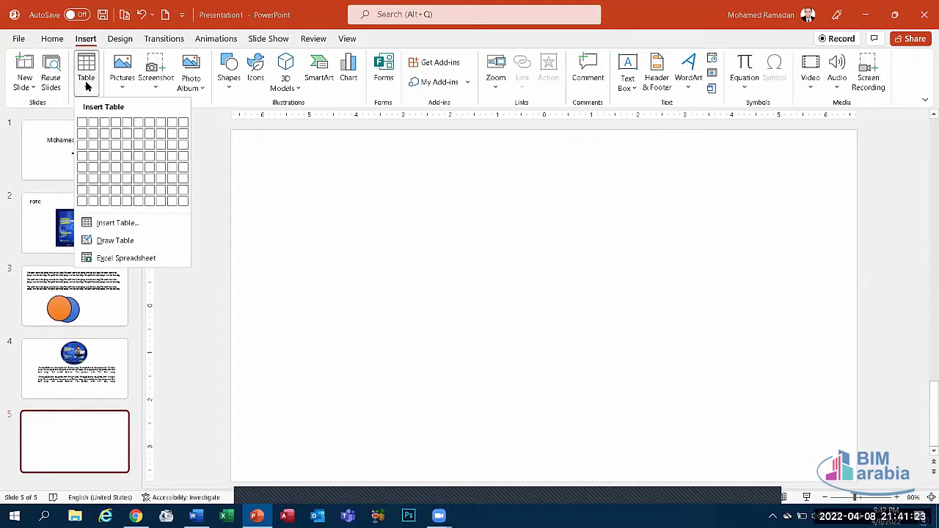
left_click(161, 190)
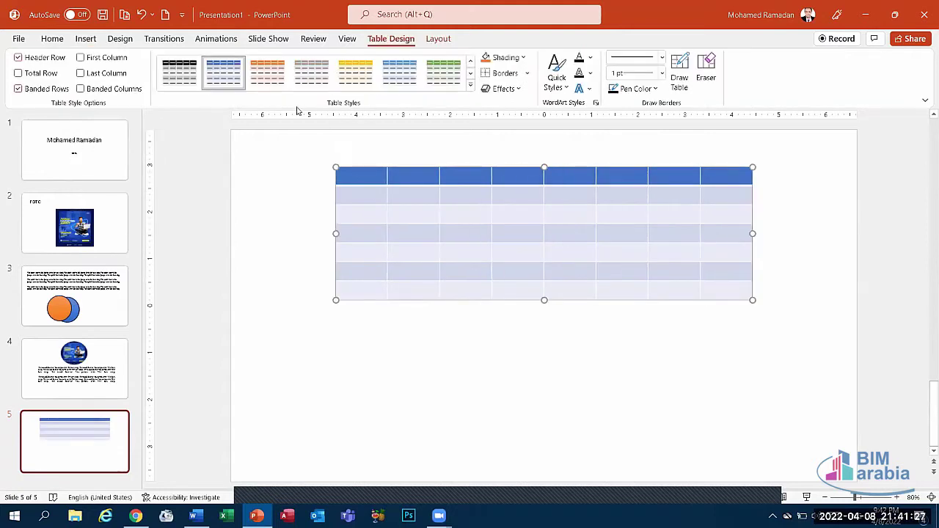
left_click(469, 87)
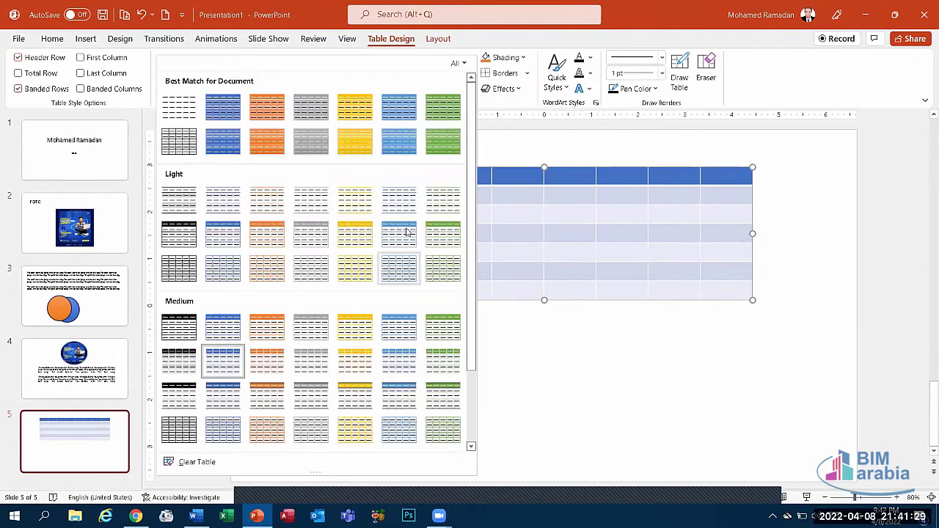
left_click(267, 240)
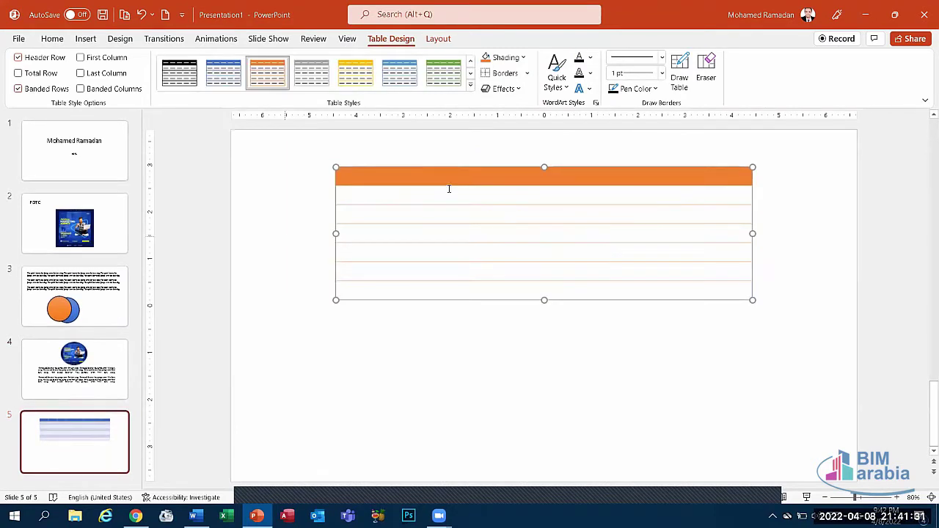
Step: Add a new blank slide 5
left_click(85, 39)
left_click(122, 74)
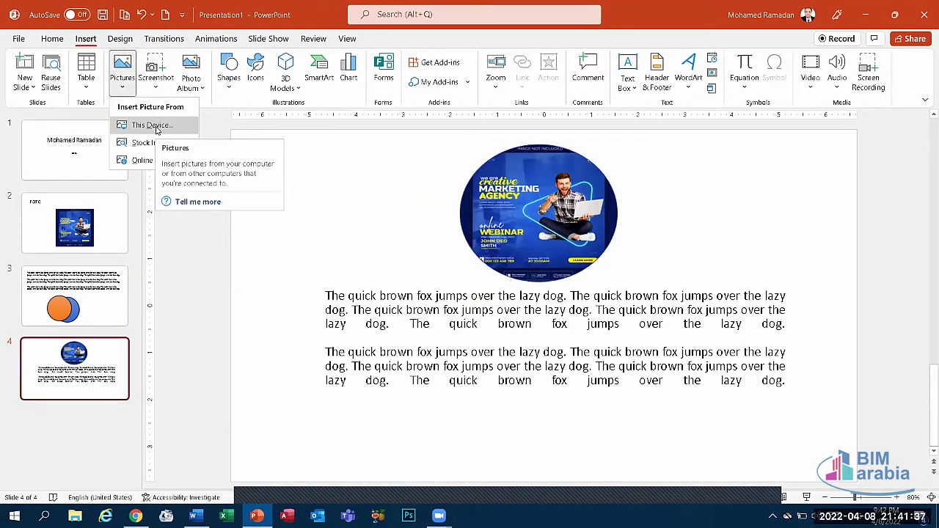
left_click(32, 82)
left_click(63, 264)
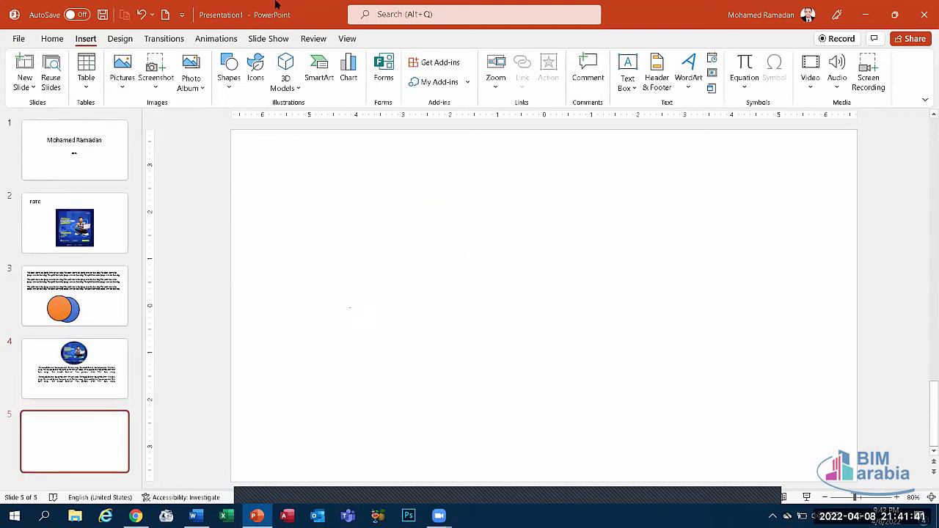
Step: Insert the 507.jpg picture on slide 5, then delete it, leaving the slide blank
left_click(130, 88)
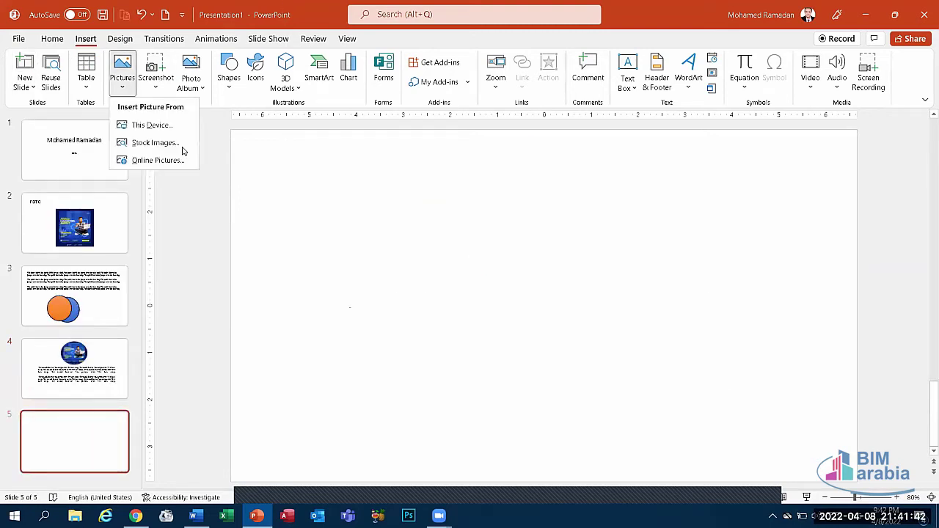
left_click(158, 126)
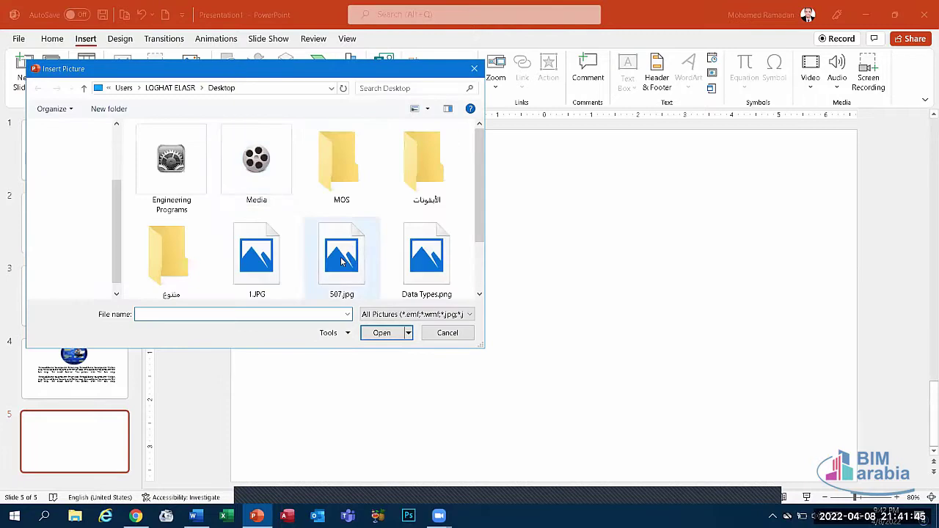
left_click(341, 173)
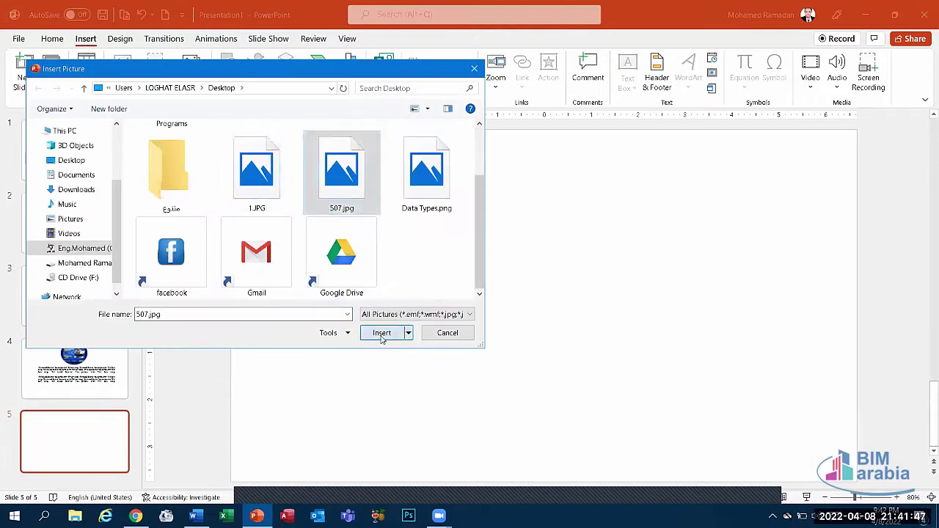
left_click(382, 336)
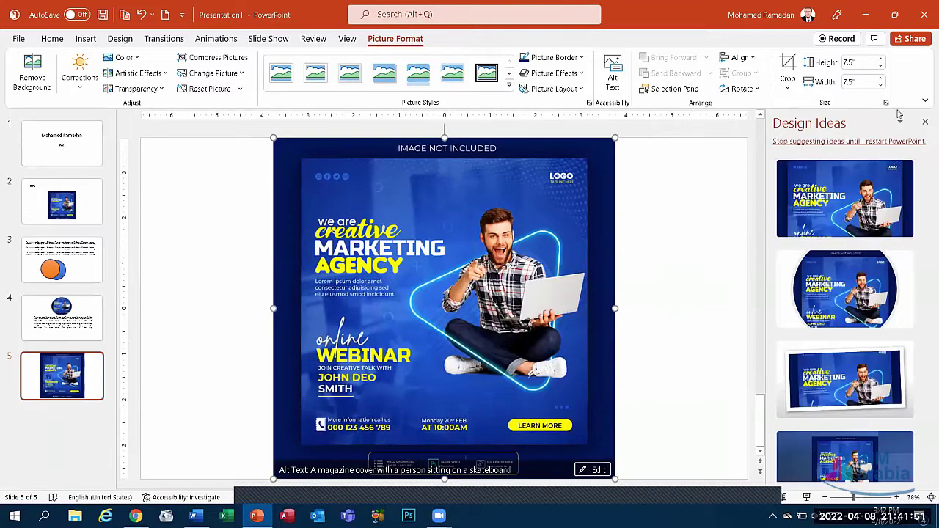
left_click(925, 123)
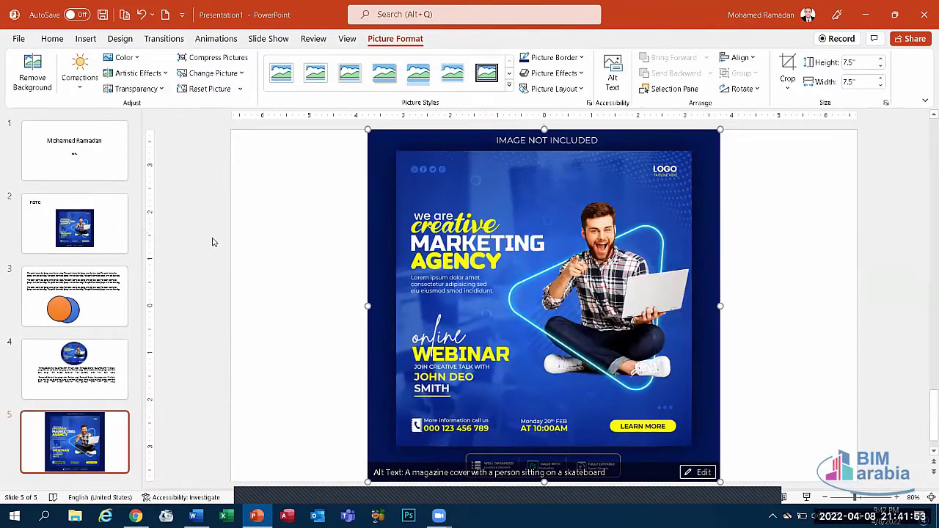
key("Delete")
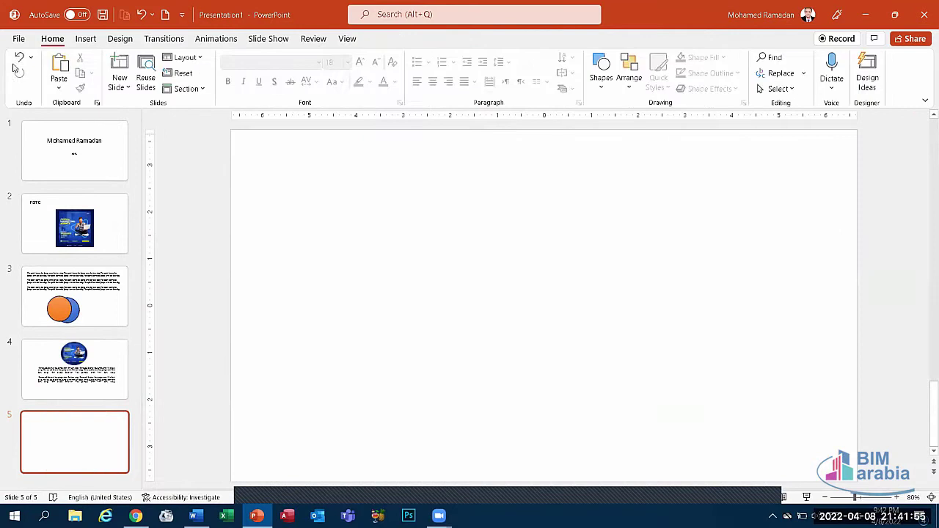
left_click(85, 38)
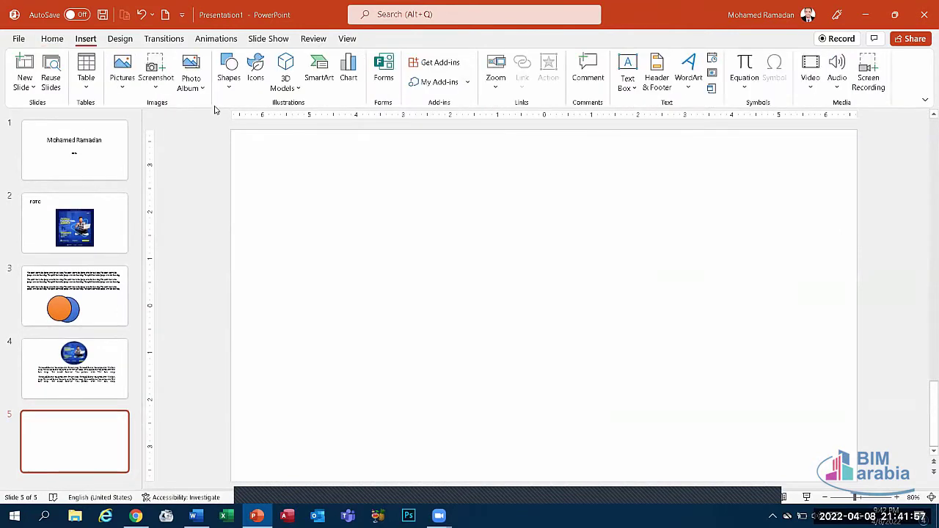
Step: Draw a trial oval on slide 5, delete it, then bring up the 3D Models choices
left_click(159, 79)
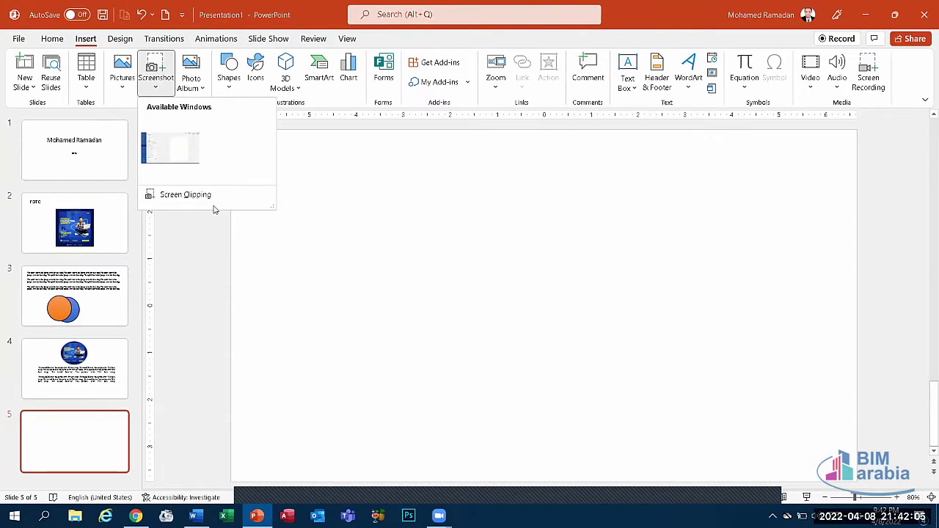
left_click(229, 82)
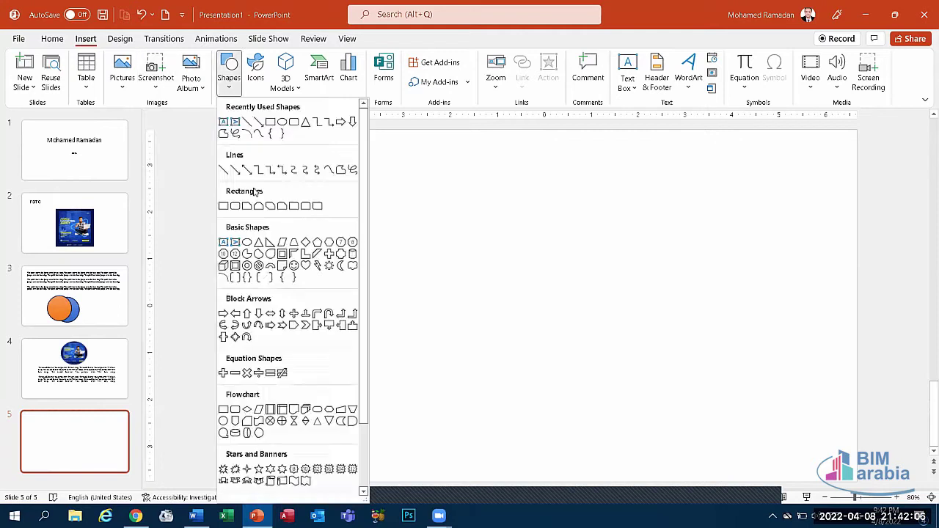
left_click(284, 122)
left_click_drag(294, 174, 463, 317)
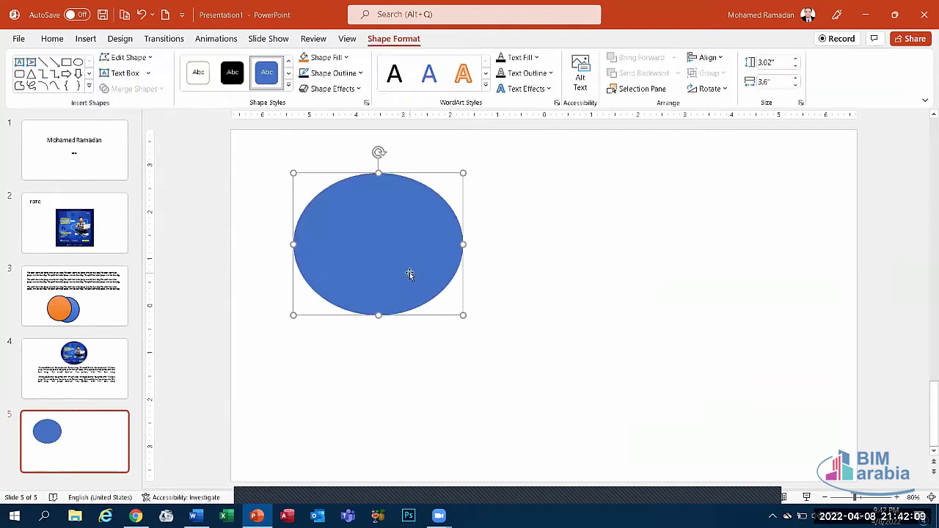
key("Delete")
left_click(85, 40)
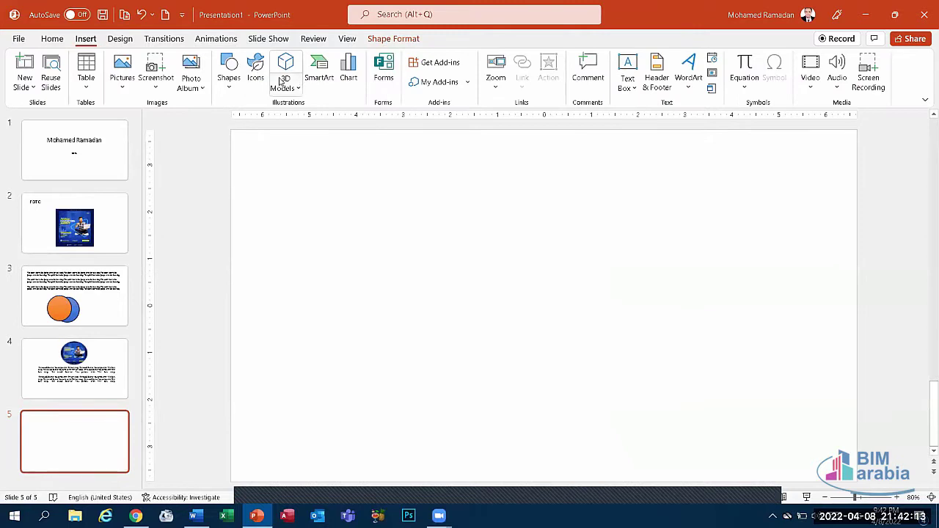
left_click(280, 82)
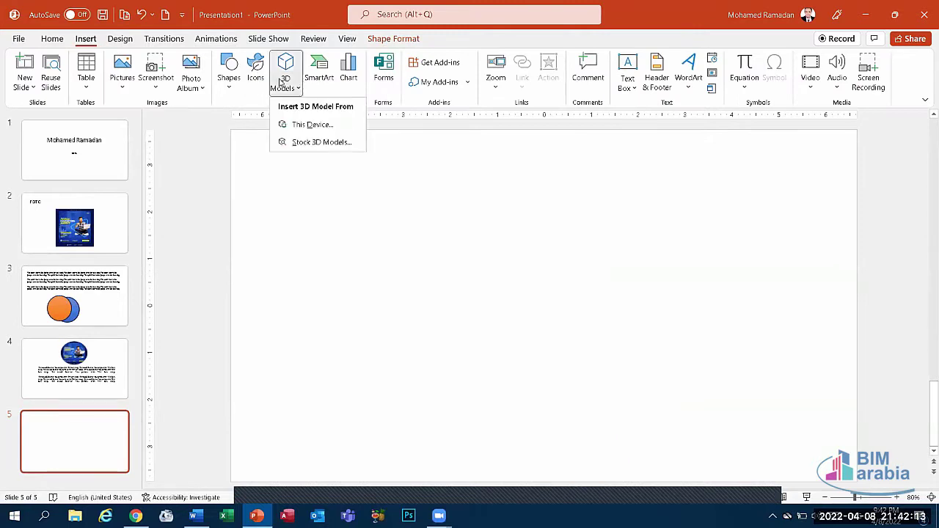
Step: Insert the heart model from the Animated for Education stock 3D models onto slide 5
left_click(314, 141)
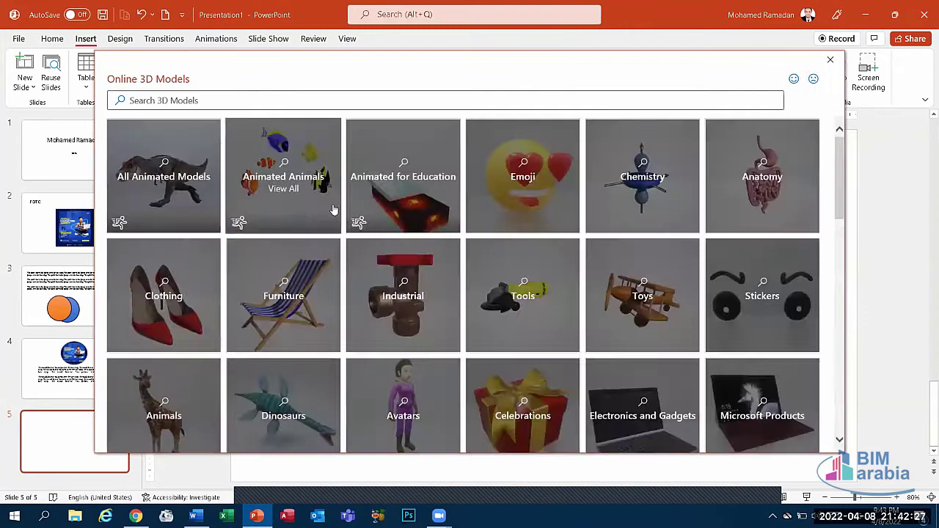
left_click(412, 192)
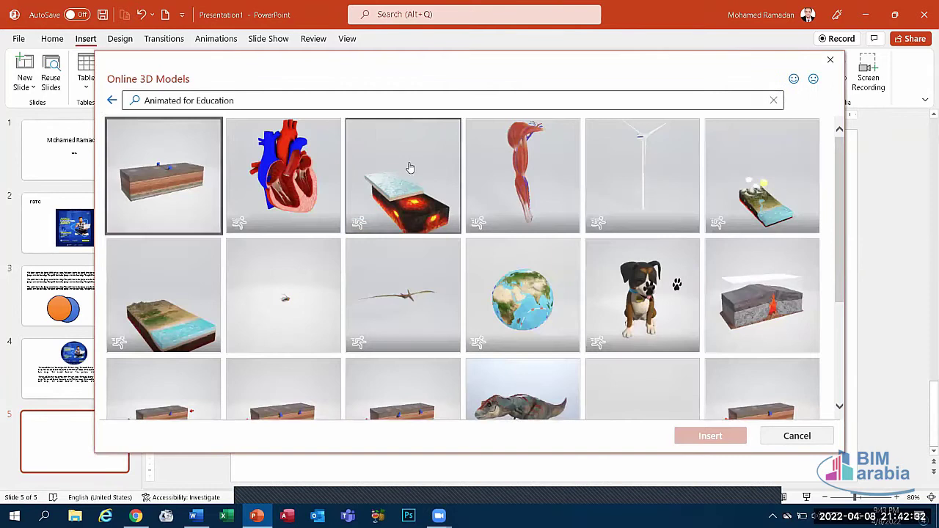
left_click(410, 168)
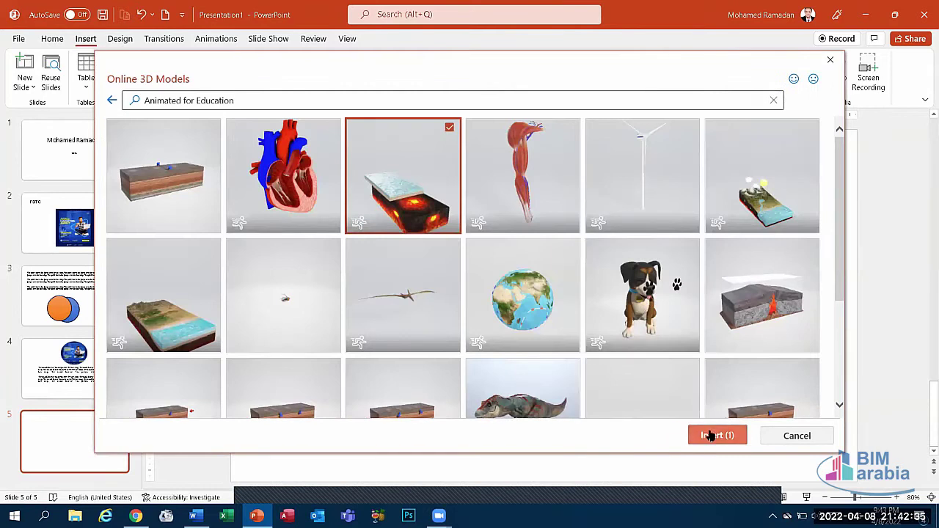
left_click(283, 167)
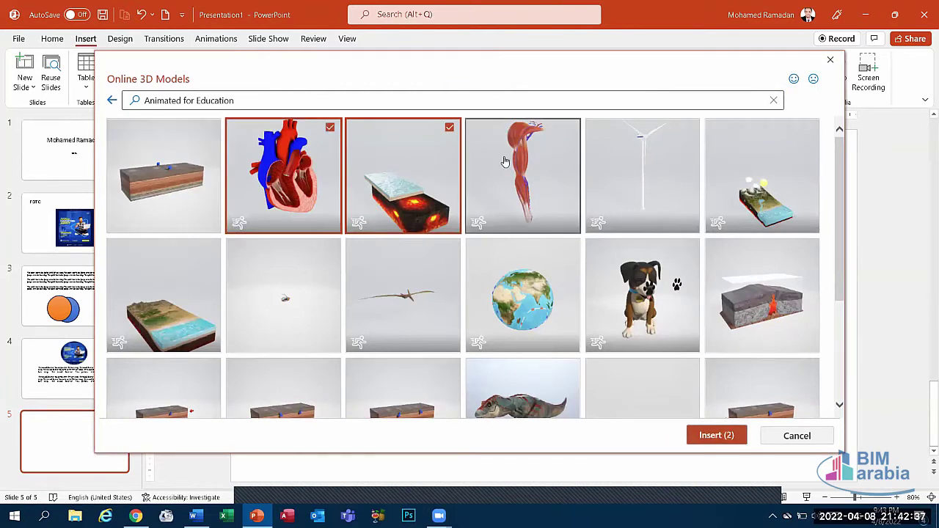
left_click(451, 151)
left_click(715, 435)
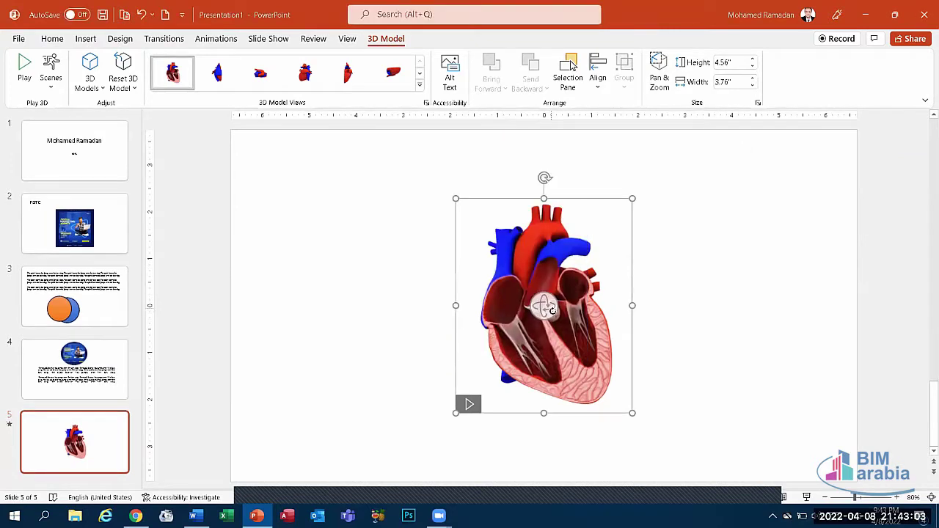
Step: Rotate the heart, switch it to a side preset view, then delete it
mouse_move(525, 314)
left_mouse_down()
mouse_move(518, 299)
mouse_move(885, 376)
mouse_move(516, 295)
mouse_move(521, 301)
left_mouse_up()
left_click(421, 86)
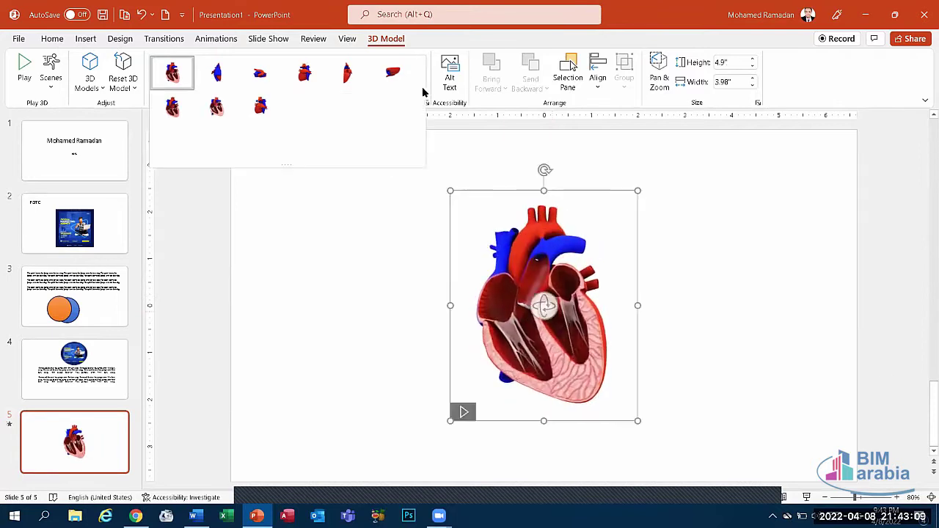
left_click(303, 141)
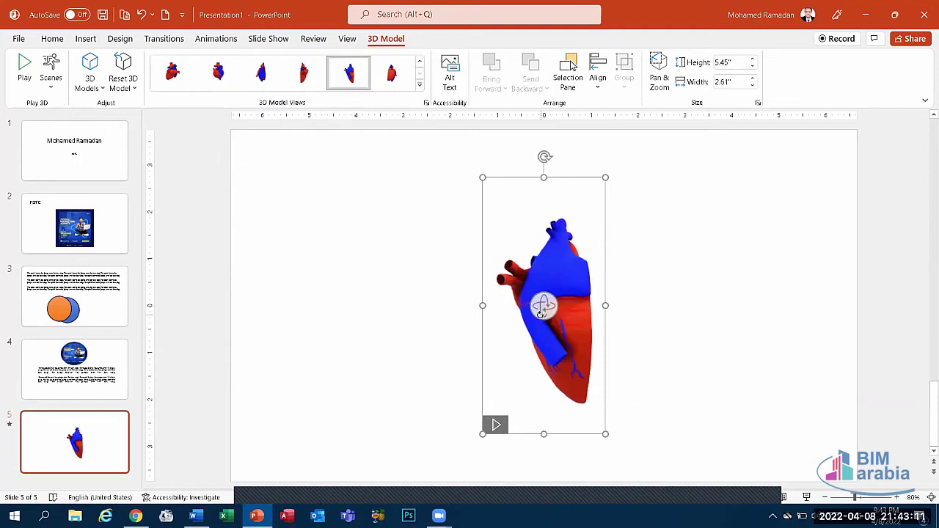
key("Delete")
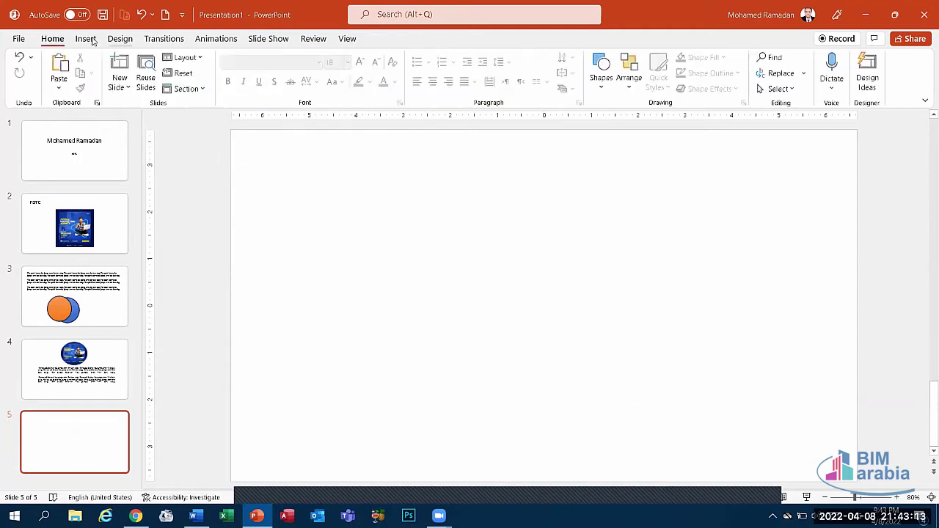
Step: Insert a block-layout SmartArt graphic on slide 5
left_click(86, 38)
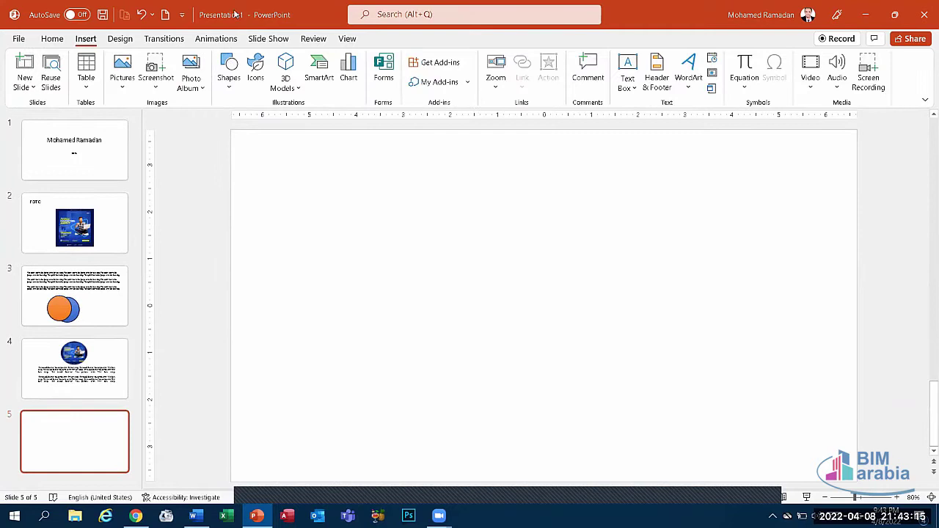
left_click(321, 85)
left_click(606, 357)
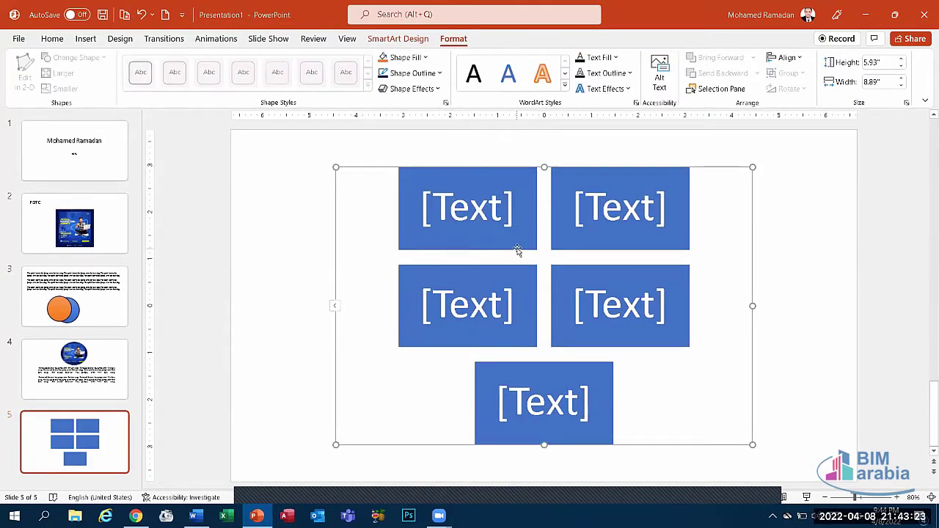
Step: Type w, p and X into the top-left, top-right and middle-left boxes
left_click(492, 212)
type("w")
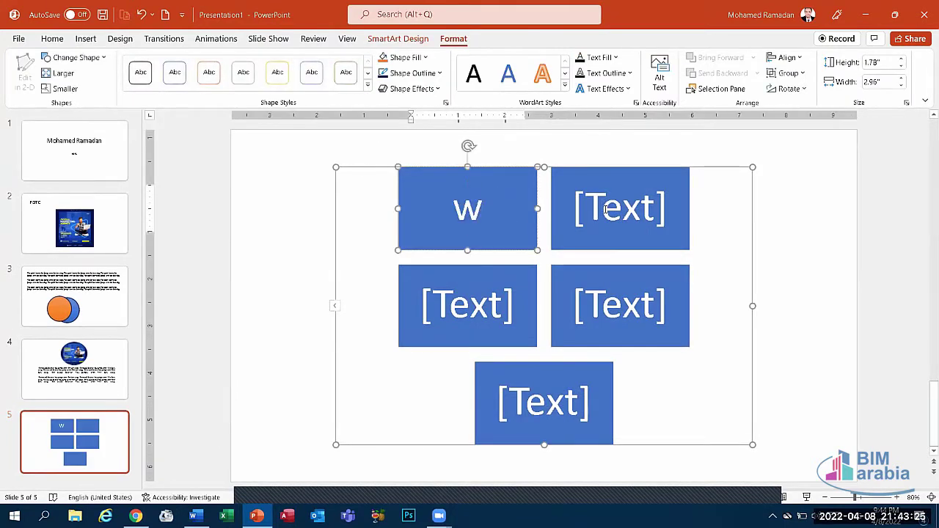
left_click(609, 213)
type("p")
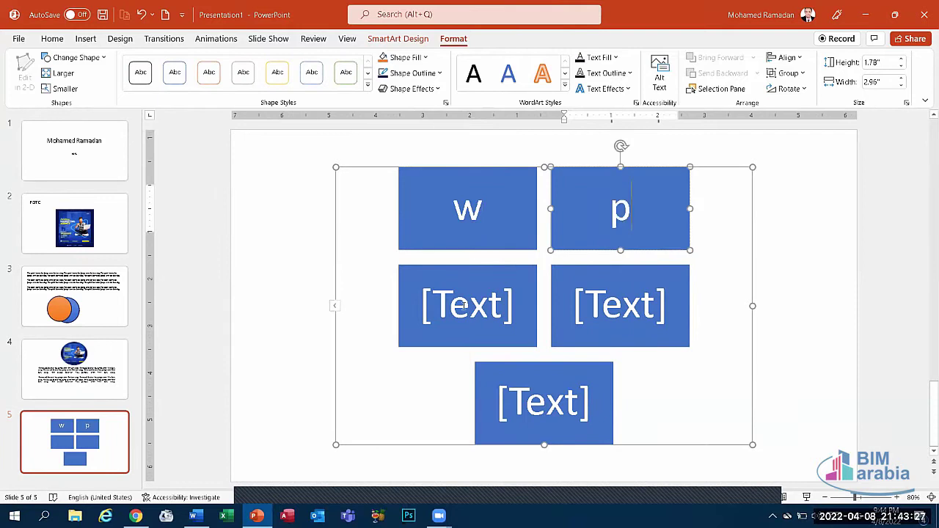
left_click(465, 301)
type("x")
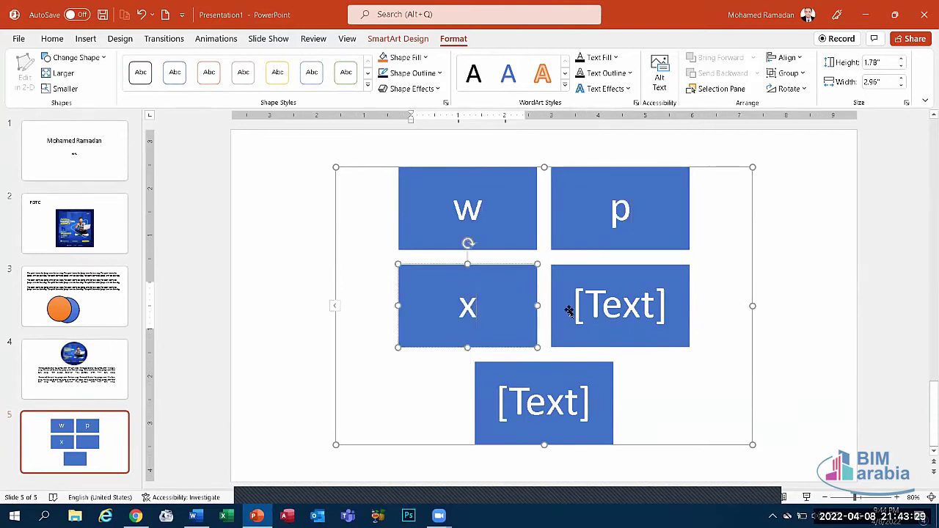
key("BackSpace")
type("X")
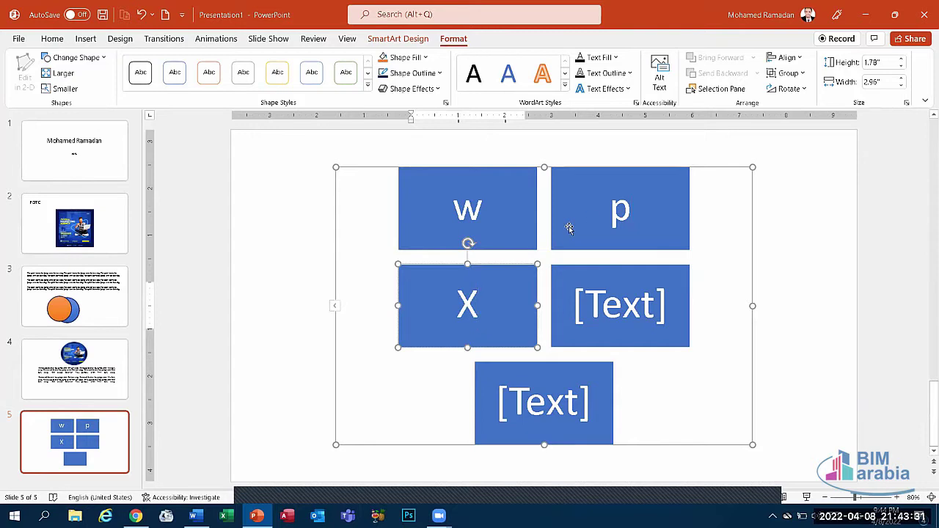
Step: Correct the top-right box to P, and label the middle-right box A and the bottom box O
left_click(620, 209)
type("P")
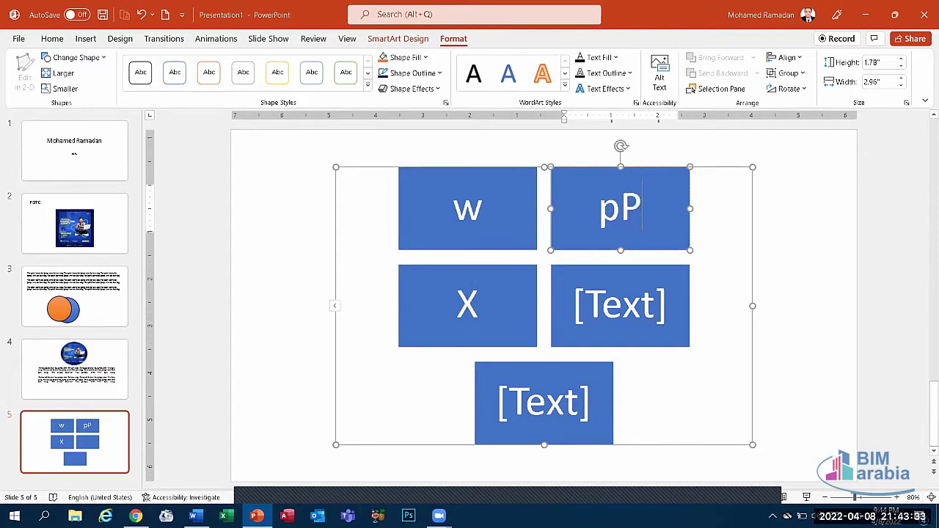
key("BackSpace")
key("BackSpace")
type("P")
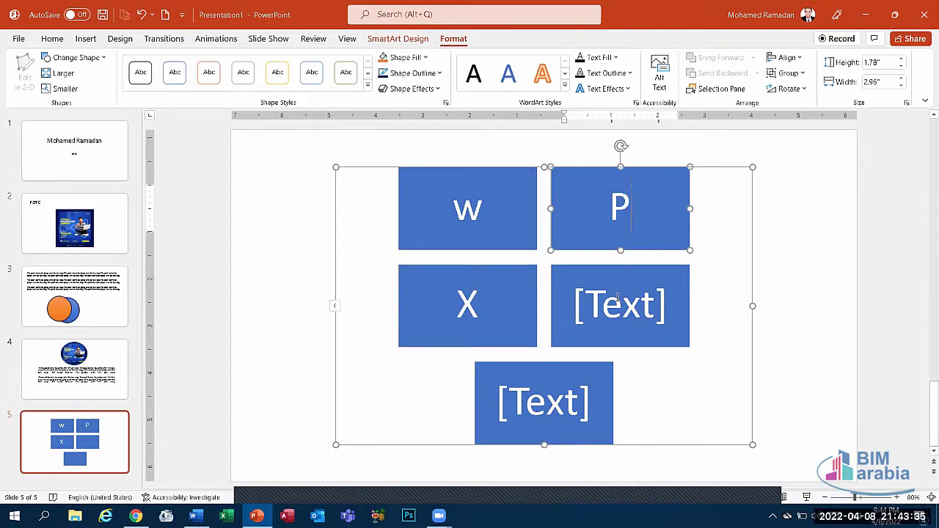
left_click(618, 297)
type("a")
key("BackSpace")
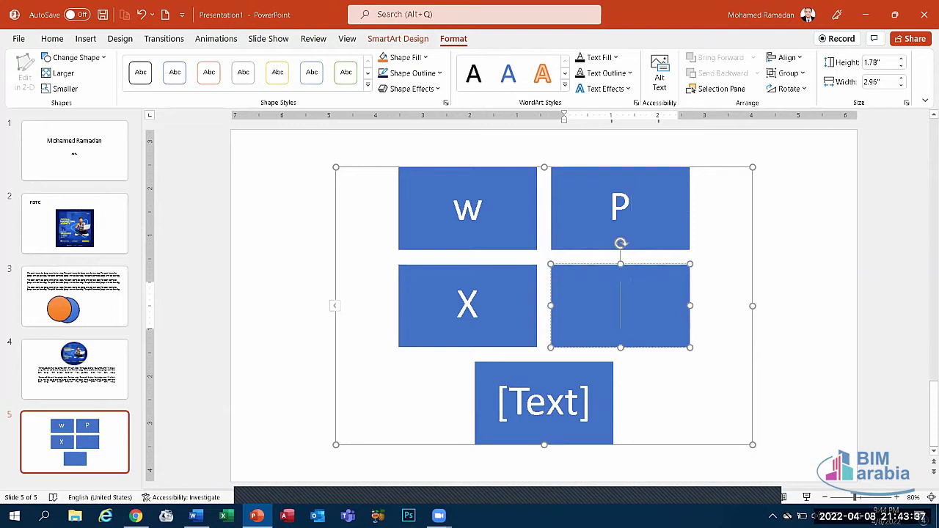
type("a")
key("BackSpace")
type("A")
left_click(537, 400)
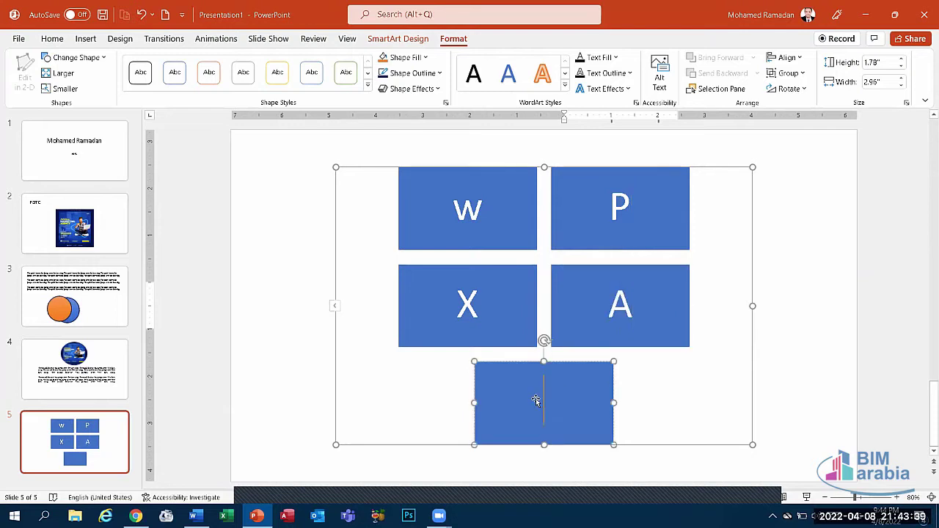
type("O")
key("BackSpace")
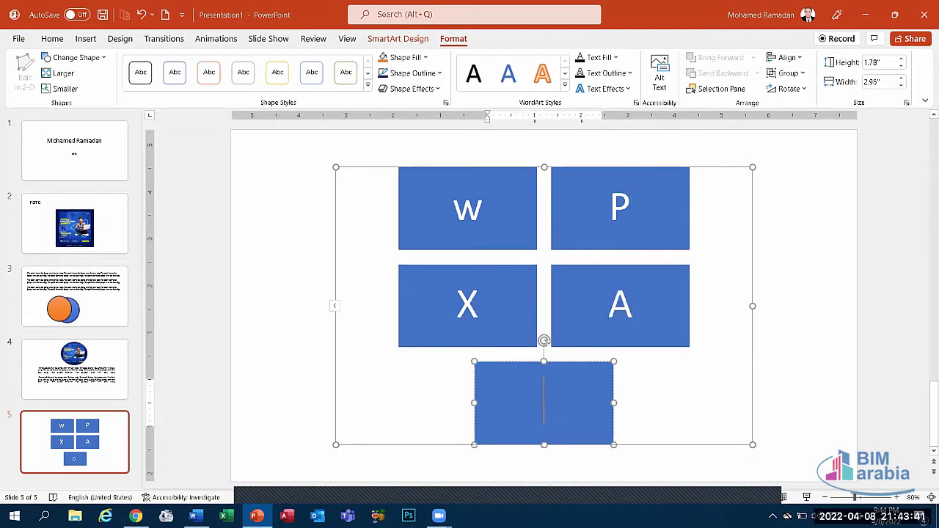
type("O")
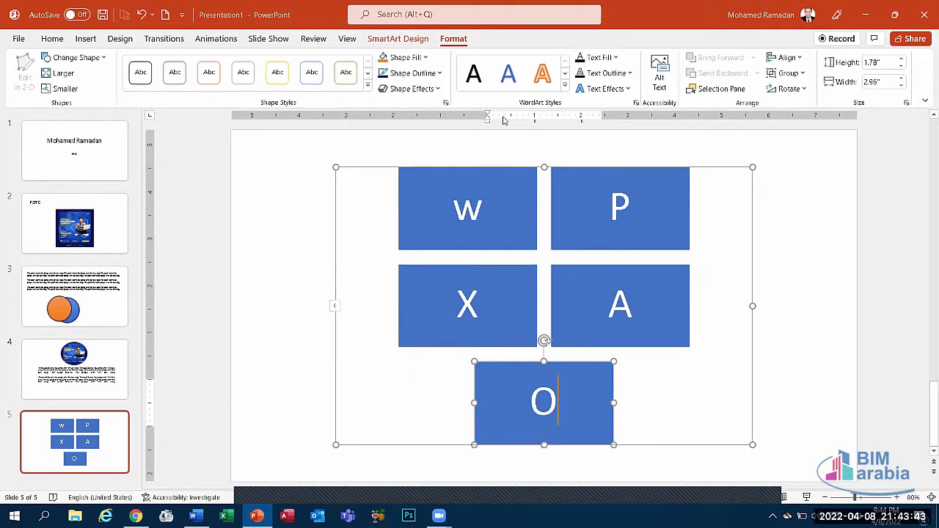
Step: Give the SmartArt a colourful multi-colour scheme with a gradient style
left_click(396, 38)
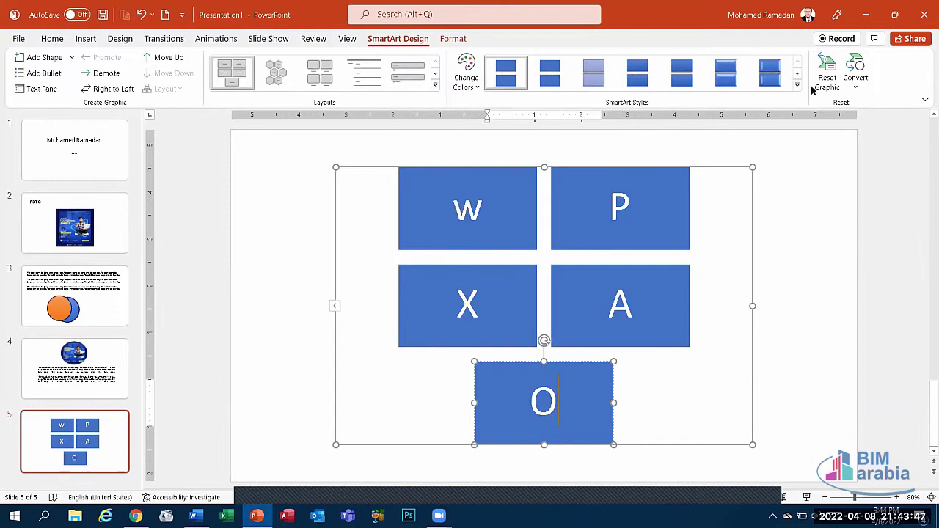
left_click(466, 81)
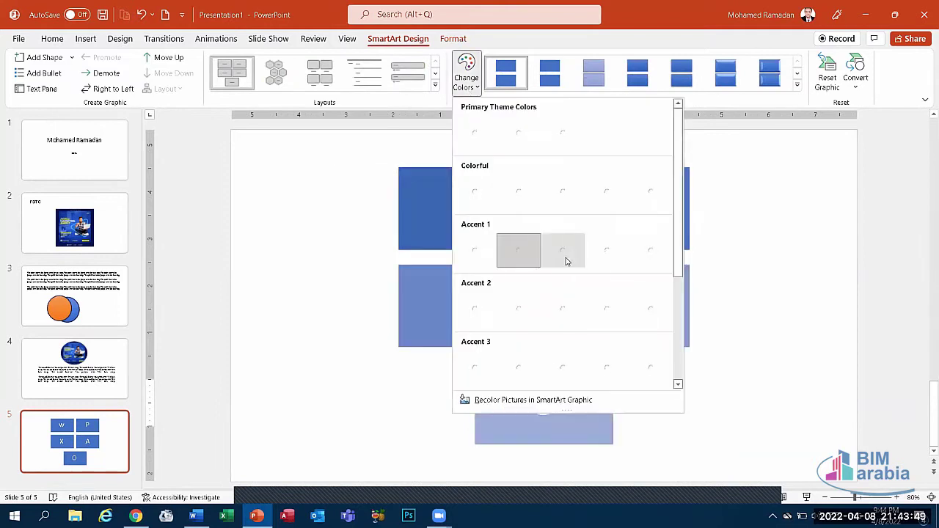
left_click(607, 194)
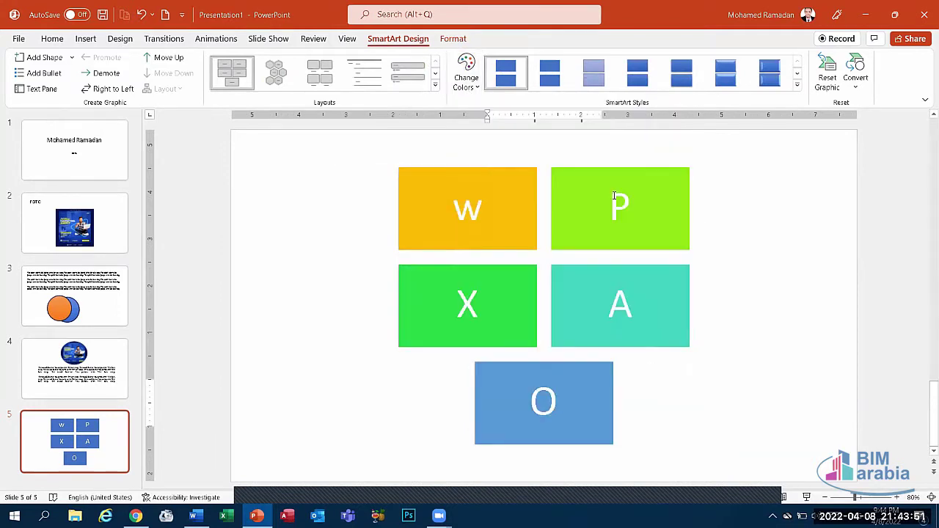
left_click(724, 77)
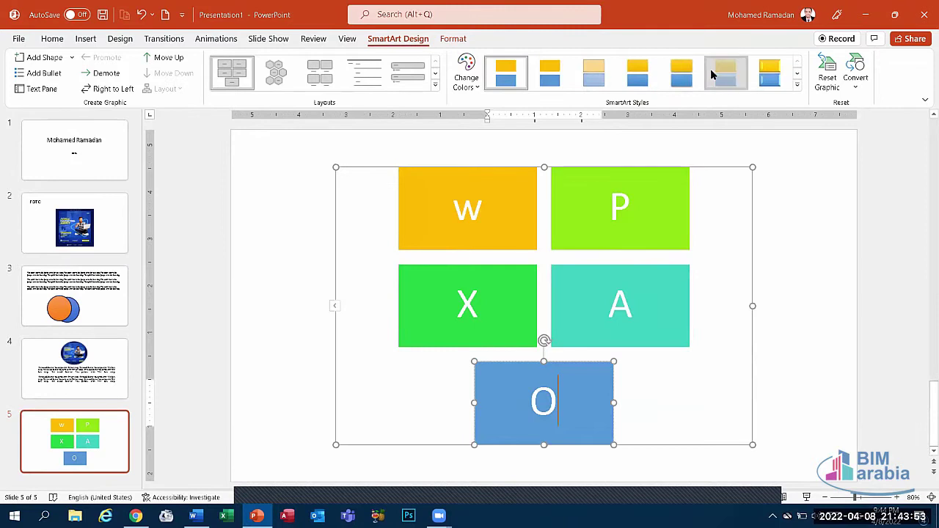
left_click(276, 254)
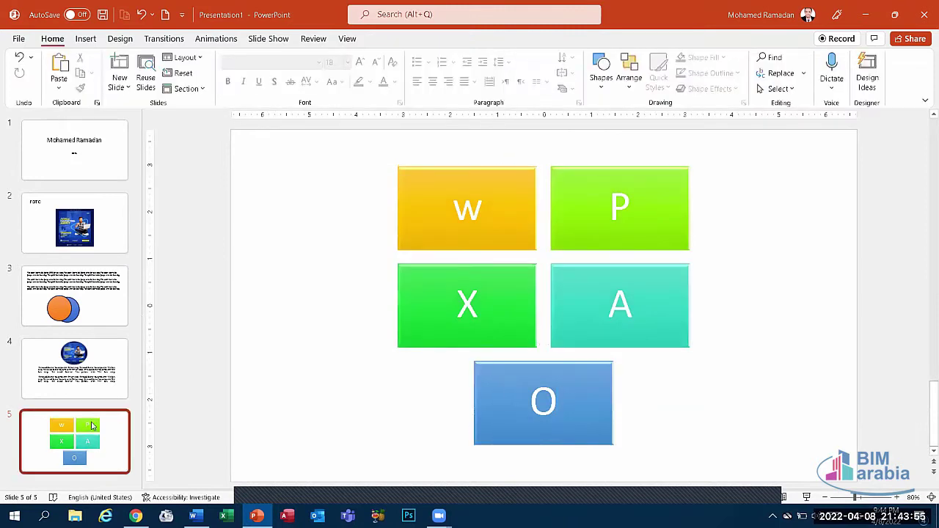
Step: Add a new blank slide 6 after slide 5
left_click(110, 86)
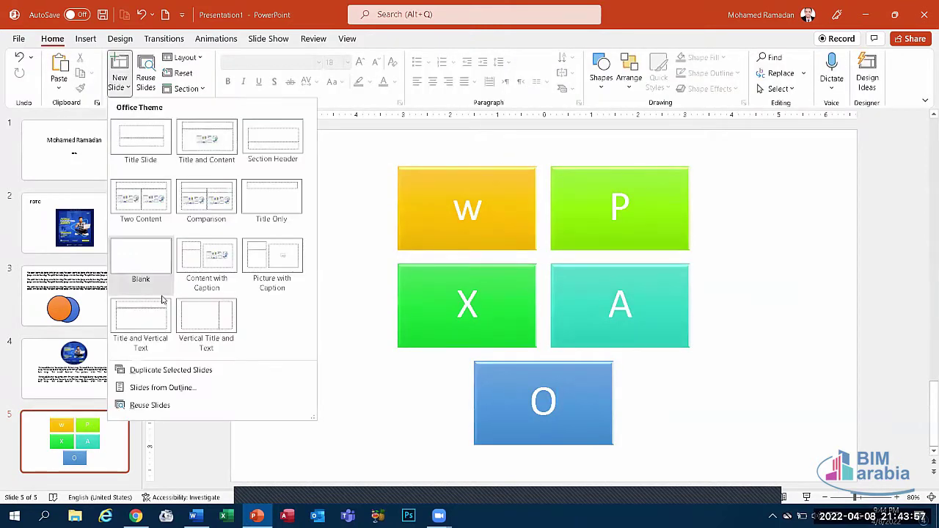
left_click(130, 247)
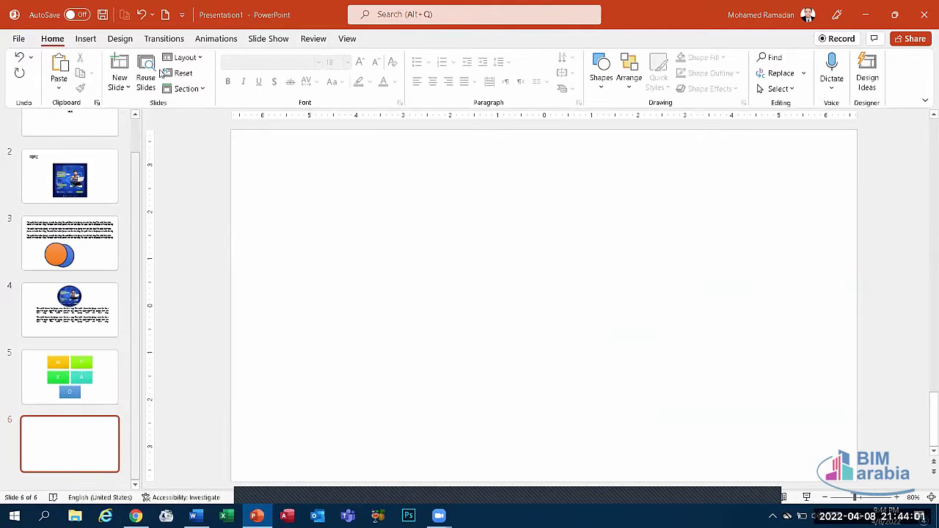
left_click(82, 39)
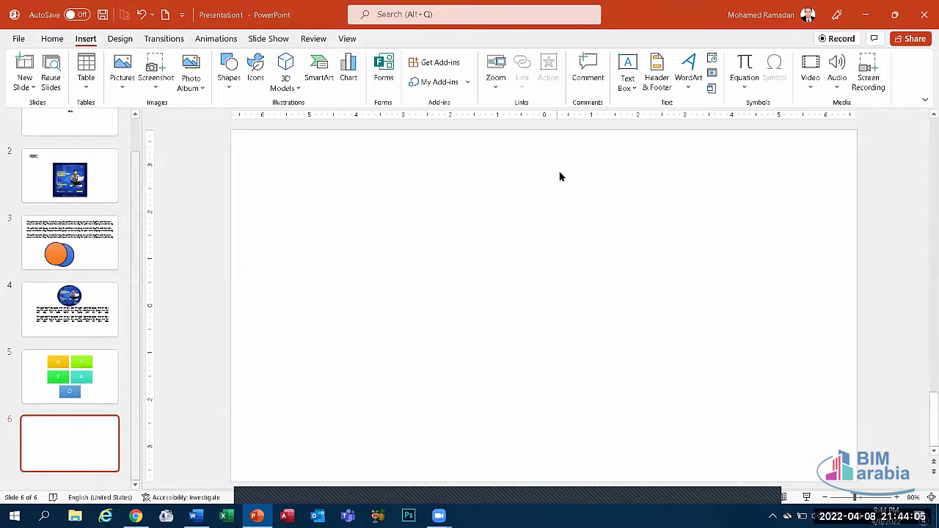
Step: Glance at slide 3's paragraph text box, then return to blank slide 6
left_click(74, 259)
left_click(411, 191)
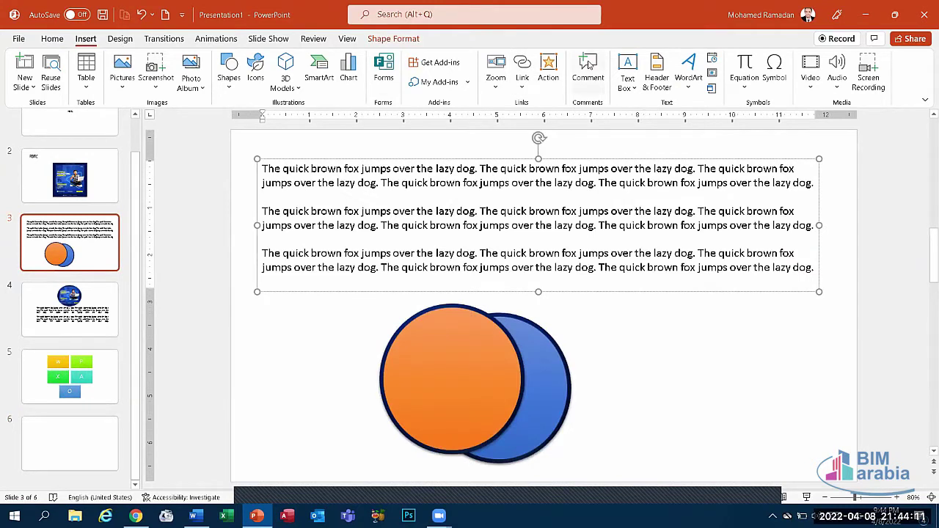
left_click(70, 444)
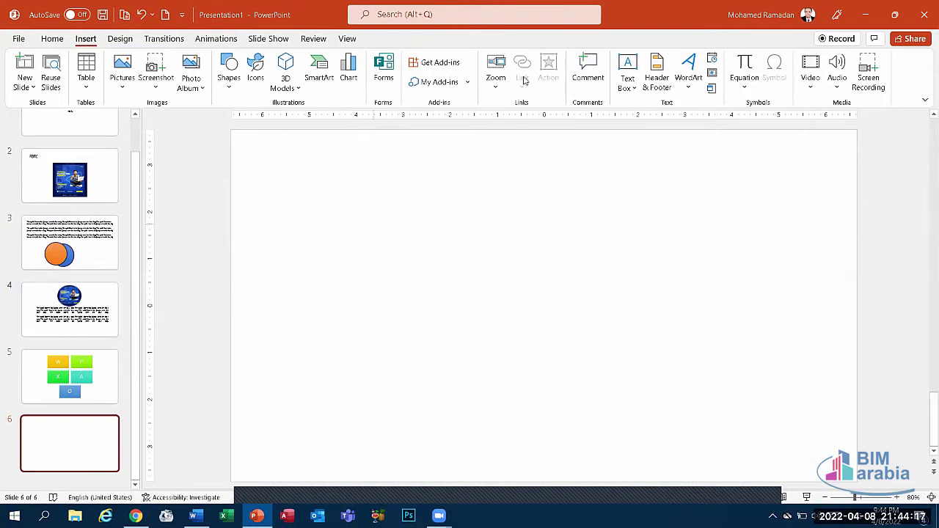
Step: Draw a text box on slide 6 and discard it empty
left_click(627, 74)
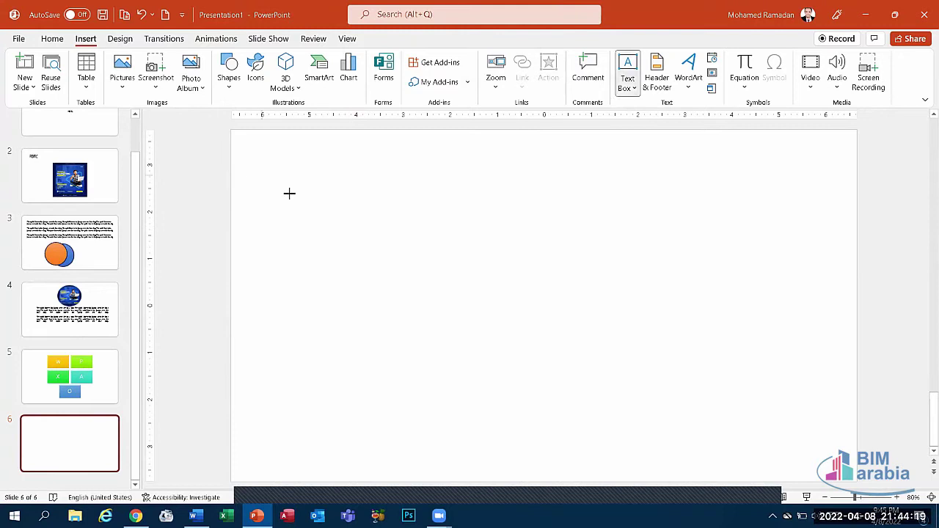
left_click_drag(262, 175, 583, 298)
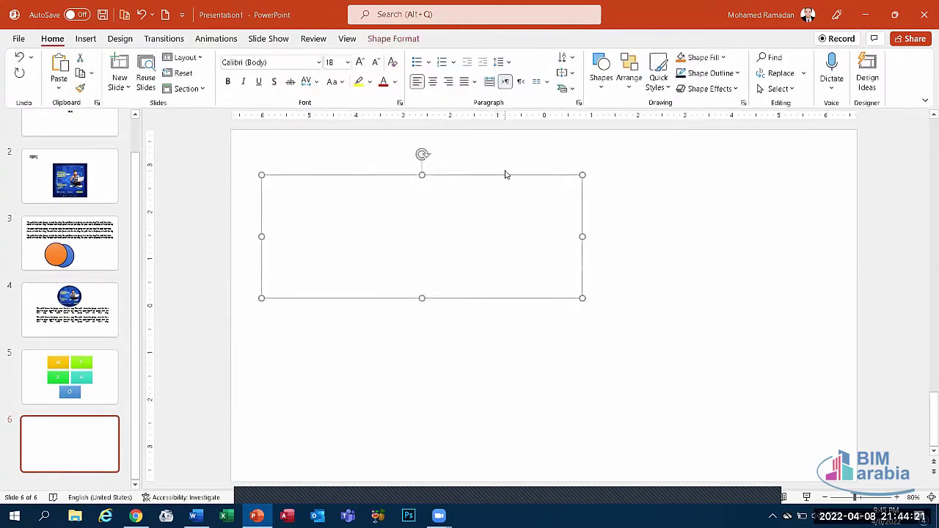
left_click(421, 149)
left_click(85, 38)
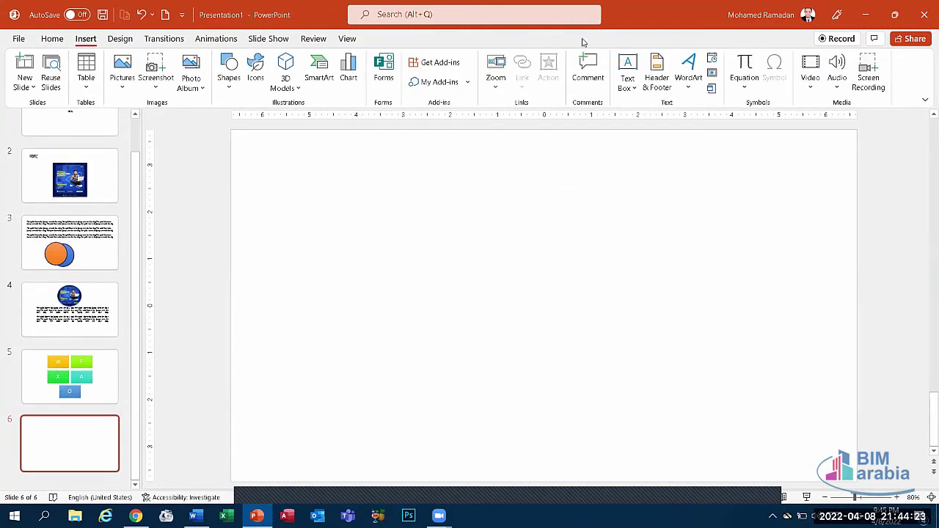
left_click(653, 78)
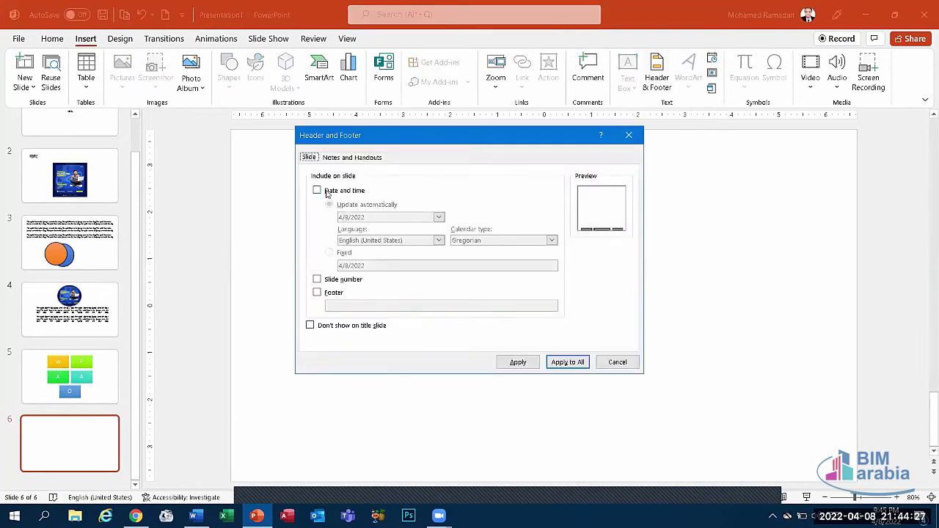
left_click(332, 193)
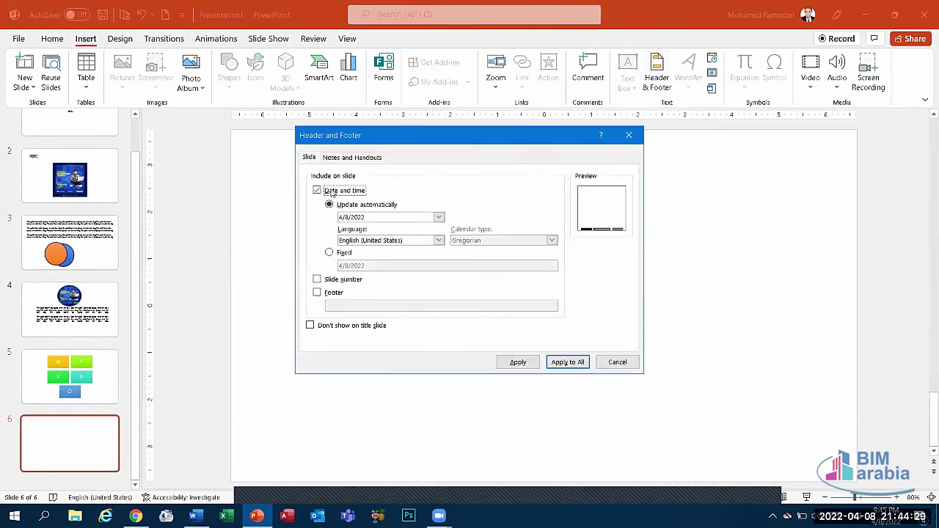
left_click(332, 193)
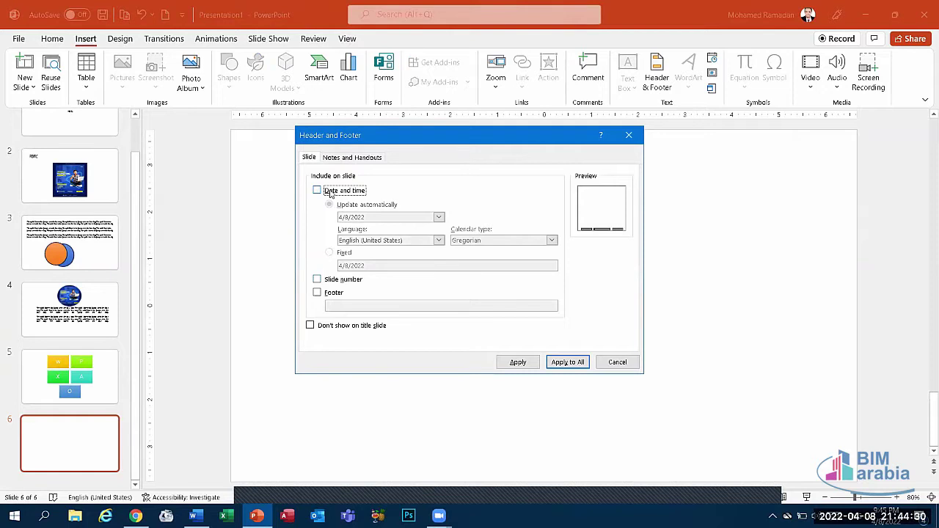
left_click(326, 282)
left_click(332, 293)
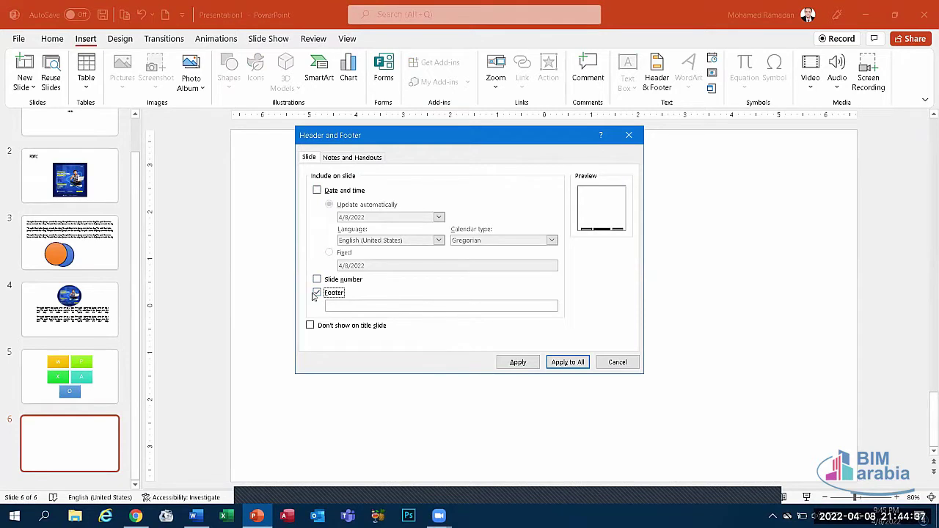
left_click(328, 295)
left_click(343, 160)
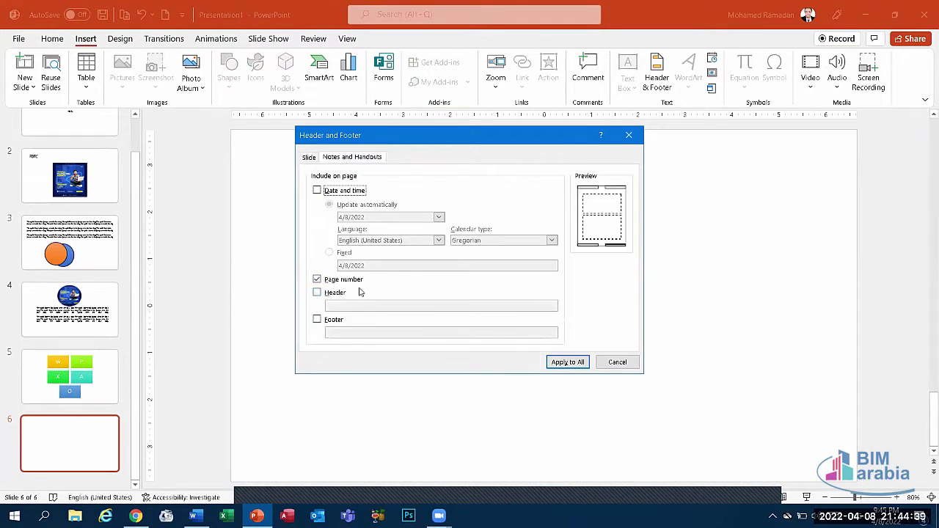
left_click(317, 294)
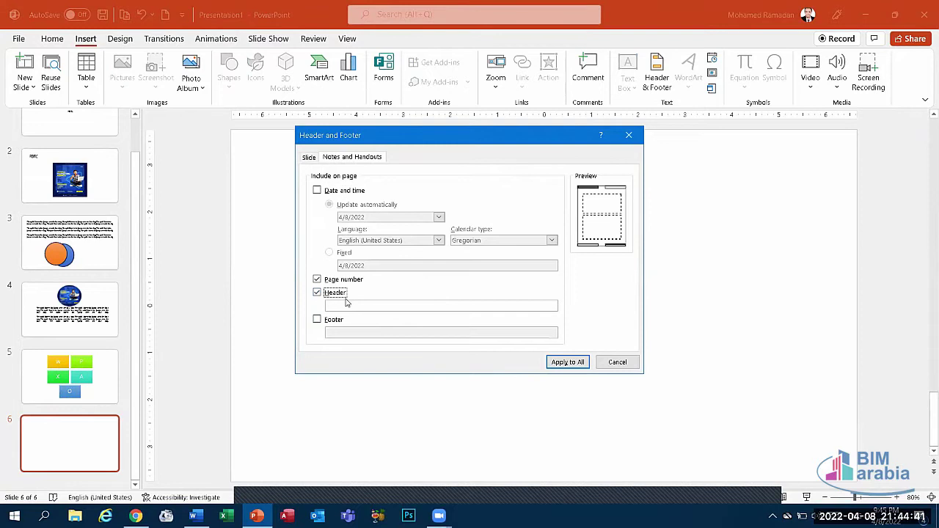
left_click(349, 305)
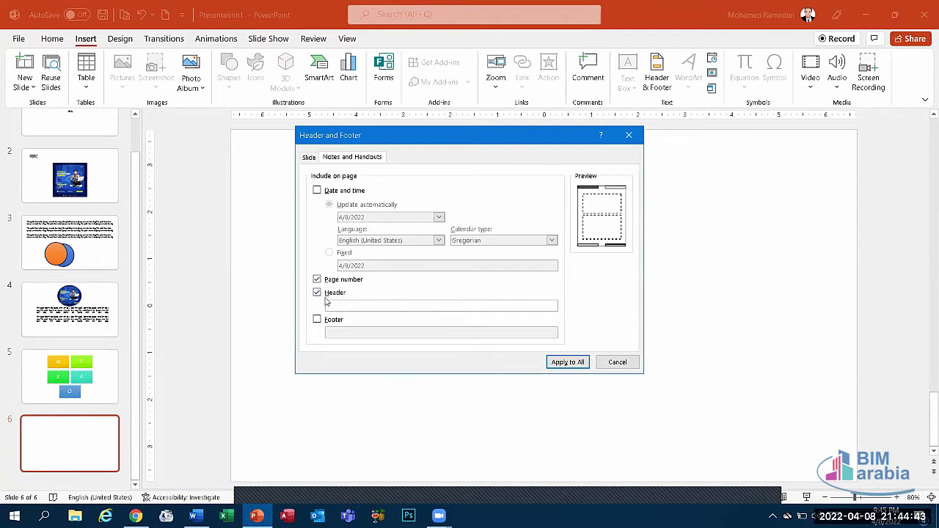
left_click(328, 294)
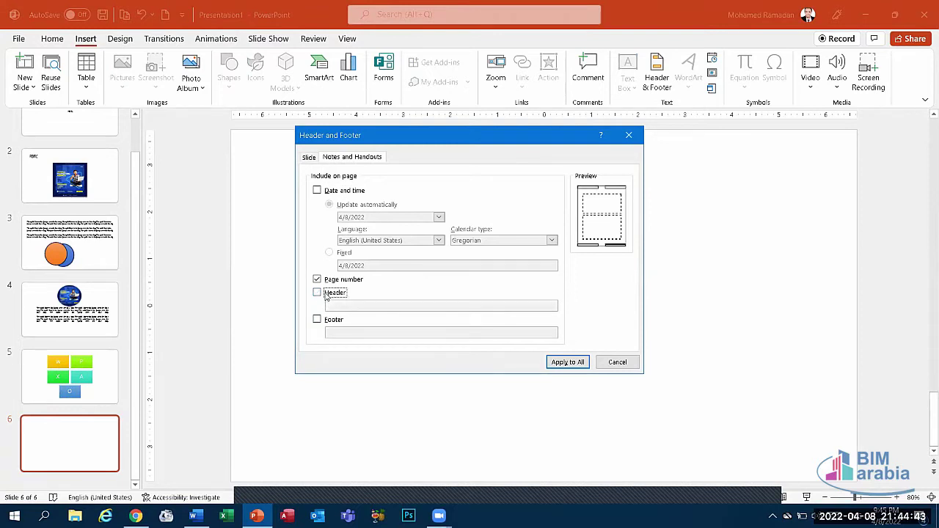
left_click(629, 135)
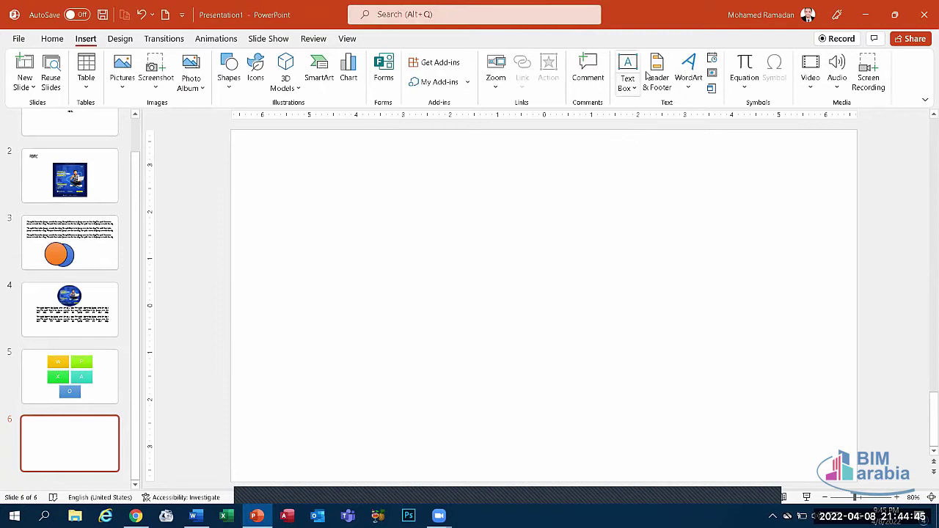
left_click(686, 68)
left_click(734, 128)
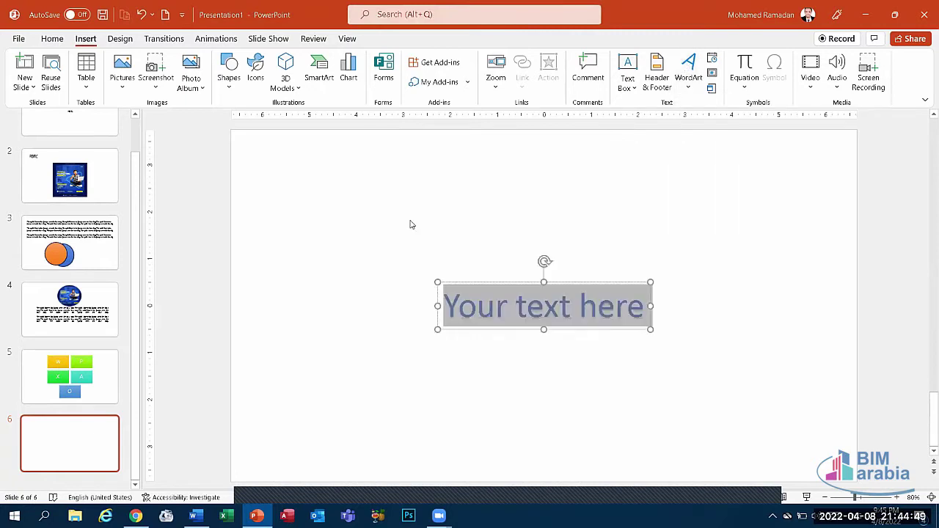
left_click(507, 307)
key("Escape")
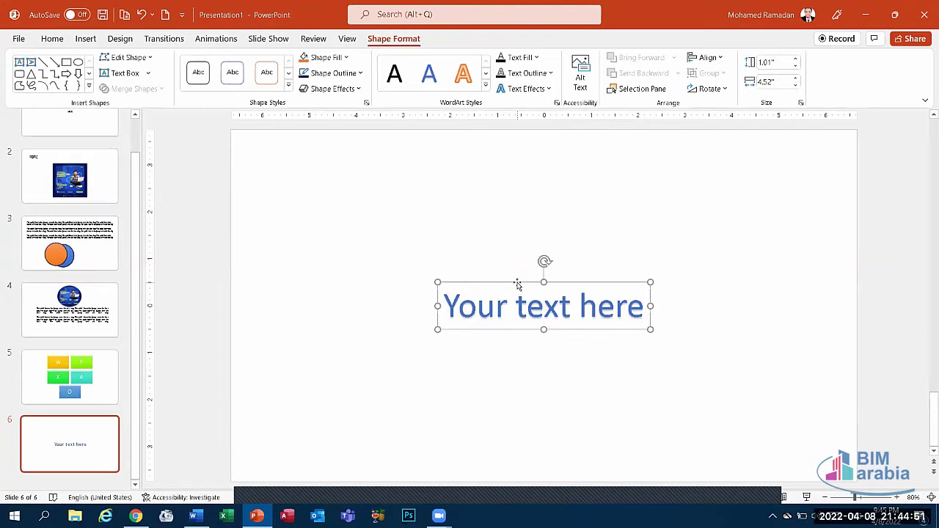
key("Delete")
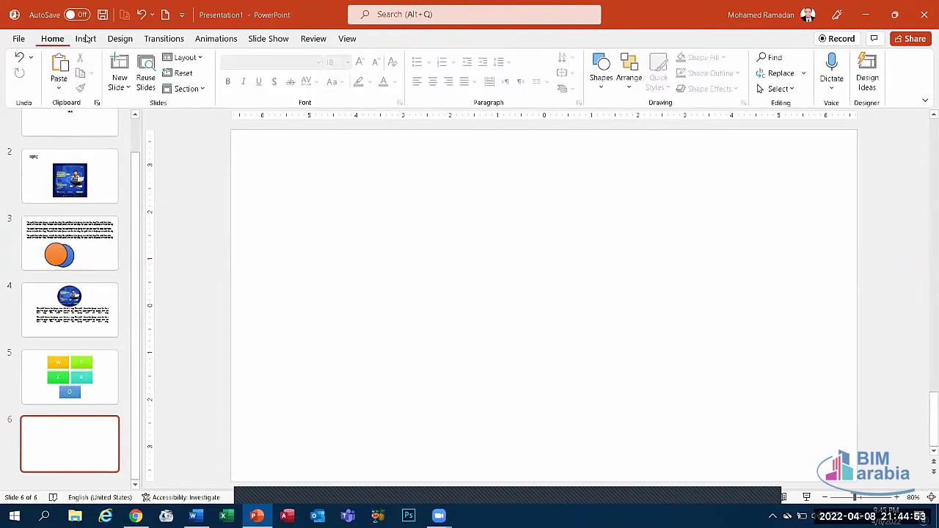
left_click(85, 39)
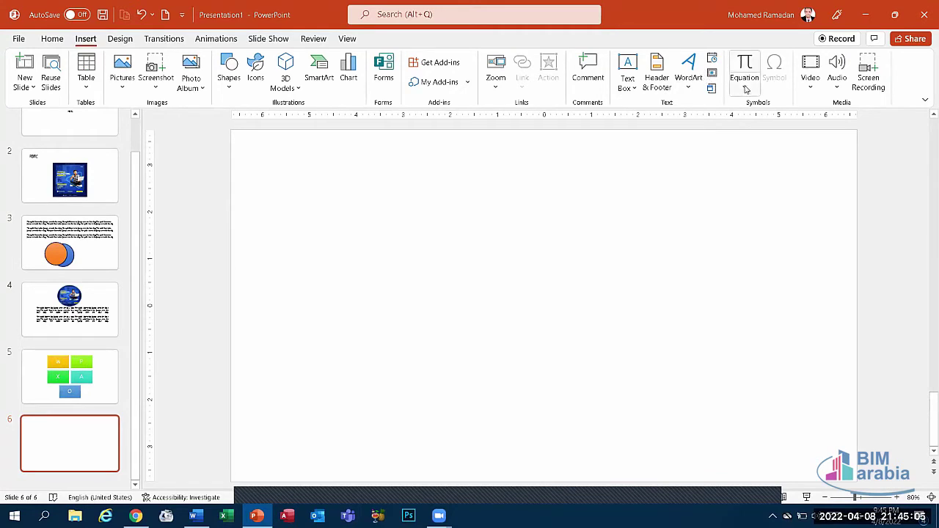
left_click(110, 246)
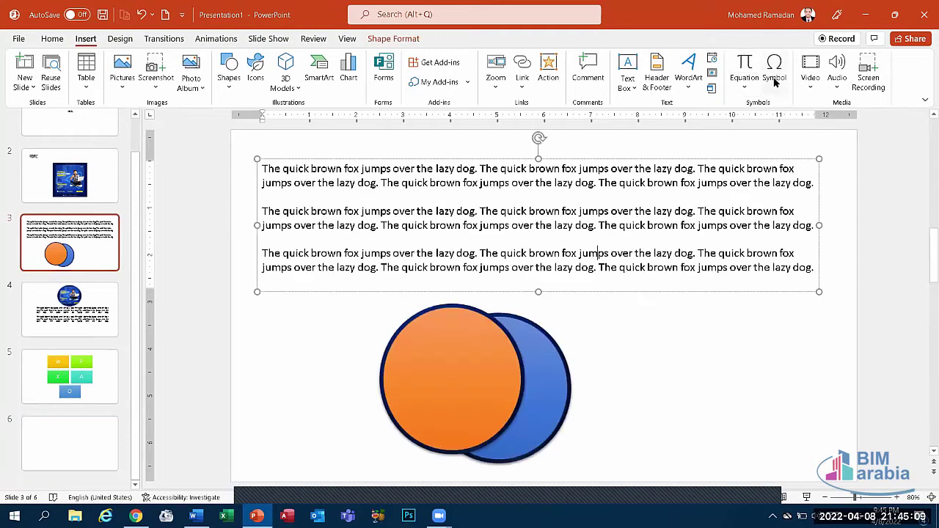
left_click(76, 453)
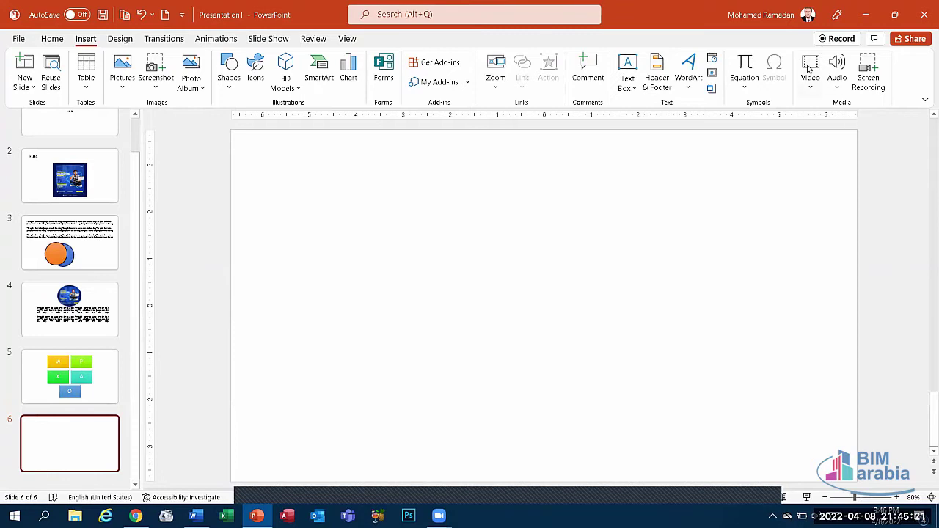
Step: Insert a WhatsApp video file from this computer onto slide 6
left_click(809, 90)
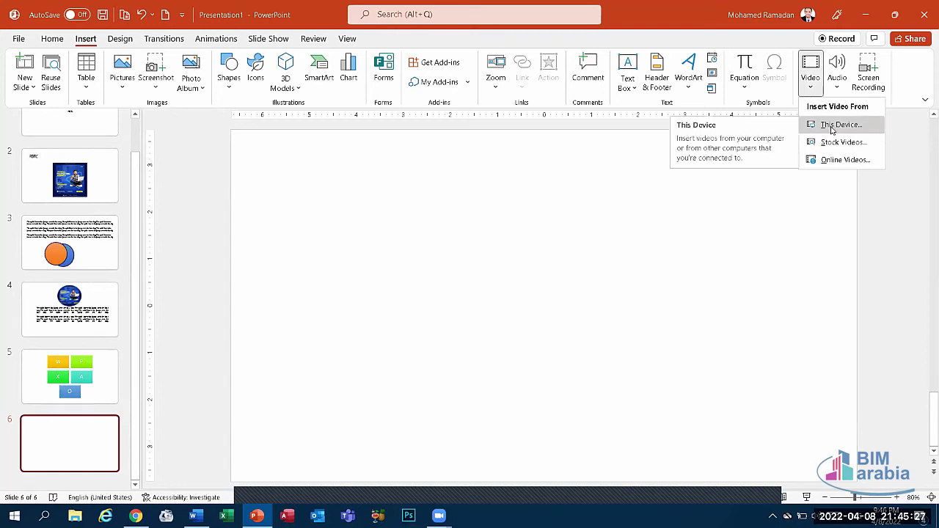
left_click(832, 126)
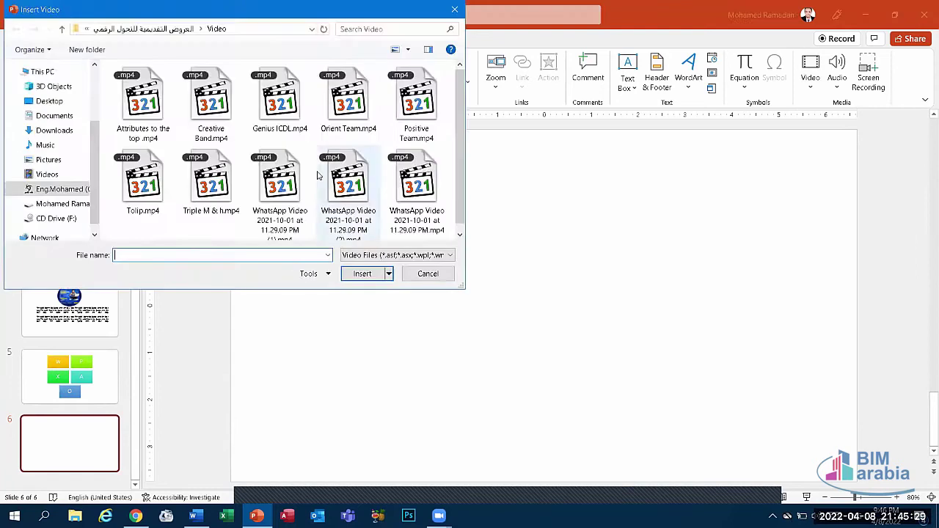
scroll(430, 187, "down", 1)
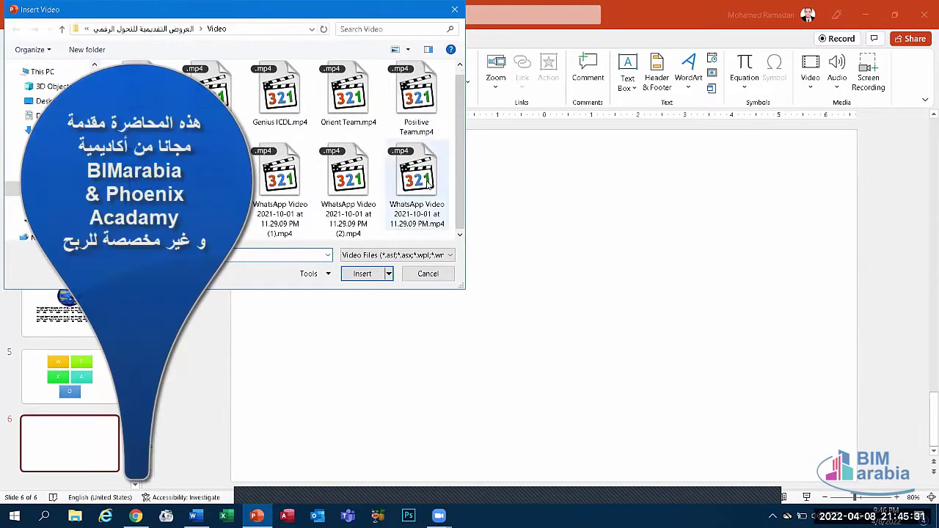
left_click(429, 187)
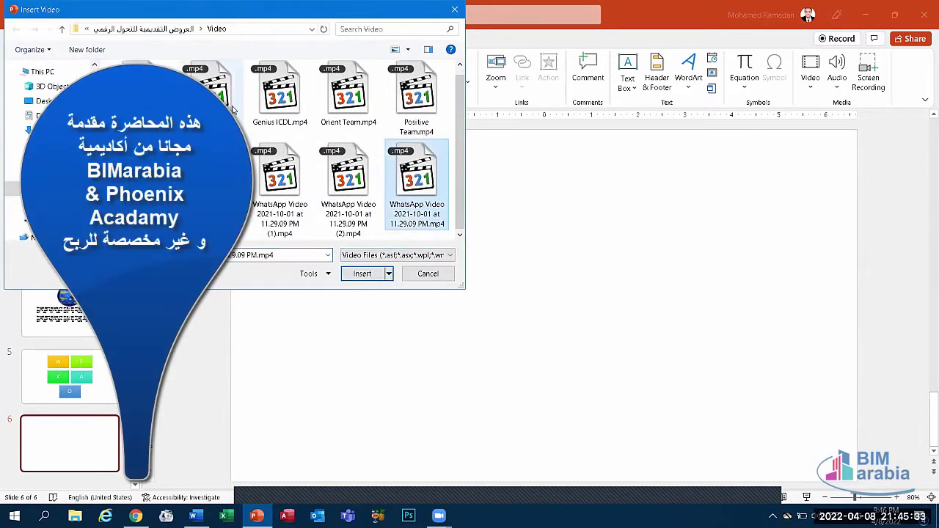
left_click(280, 95)
left_click(363, 274)
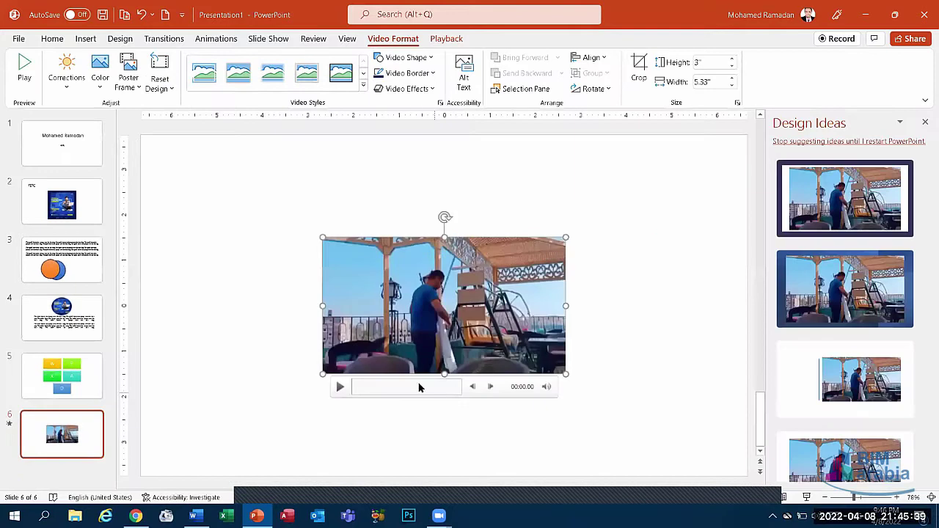
Step: Preview the video, give it an oval shadowed frame, and enlarge it to 4.54 by 8.06 inches
left_click(24, 66)
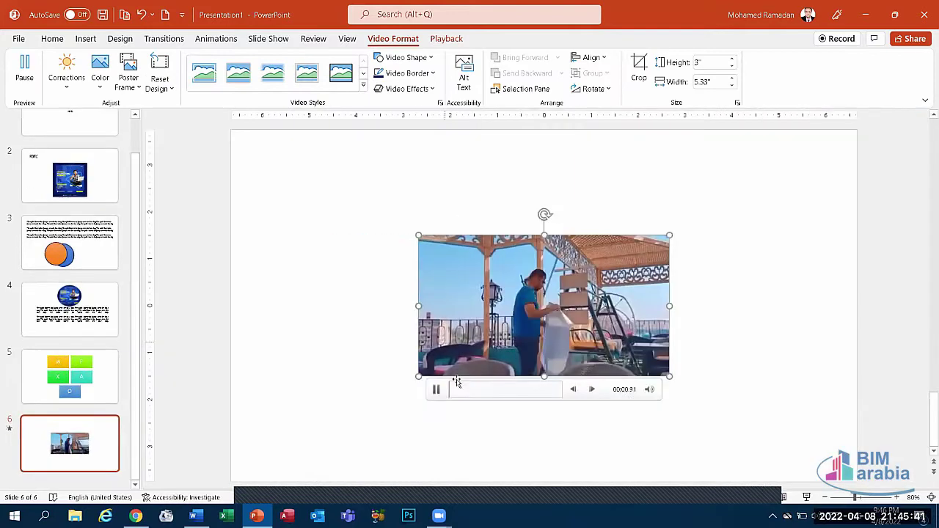
left_click(435, 394)
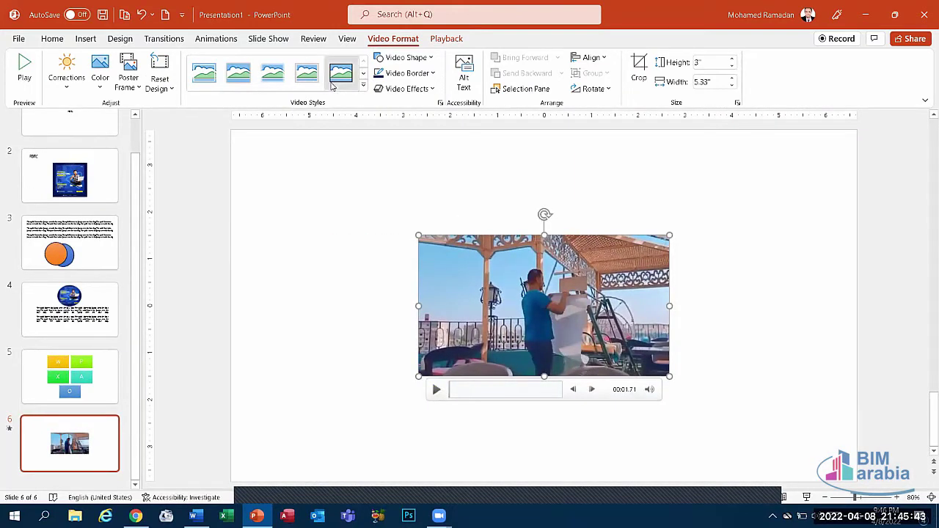
left_click(362, 85)
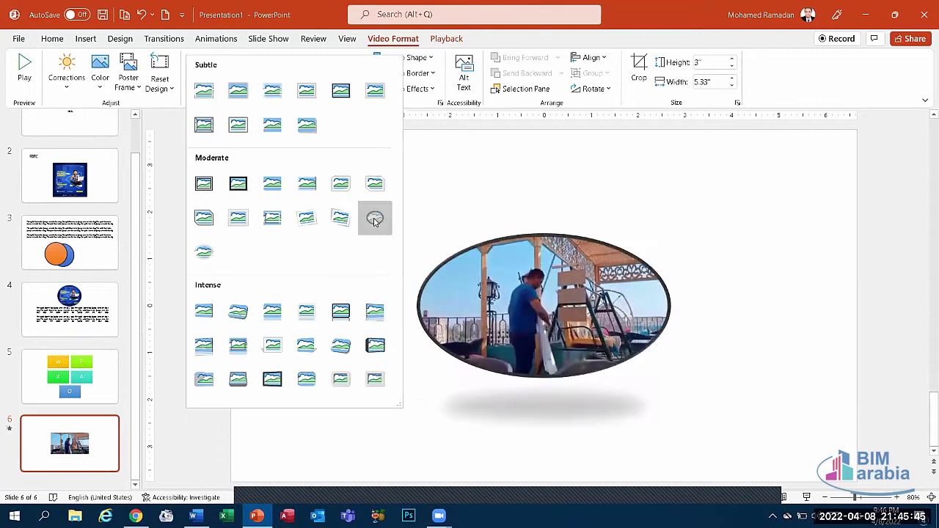
left_click(375, 218)
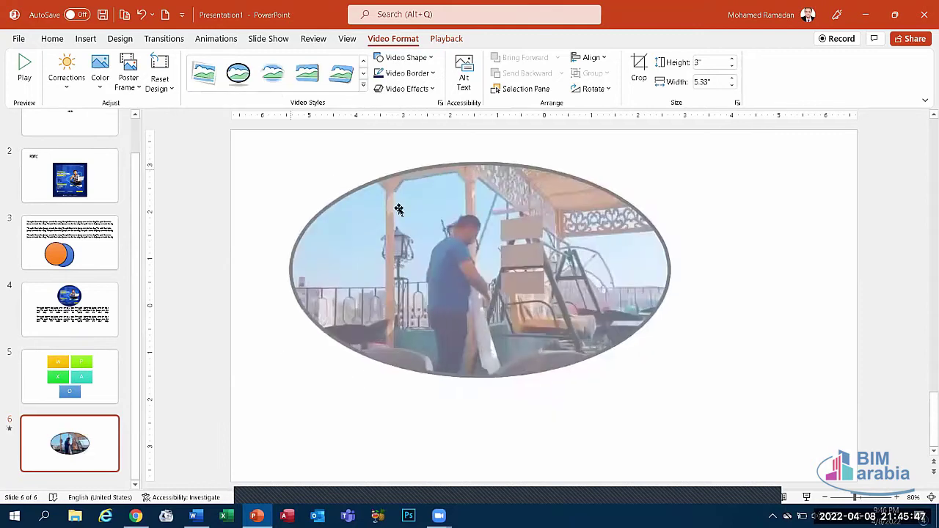
left_click_drag(335, 192, 321, 191)
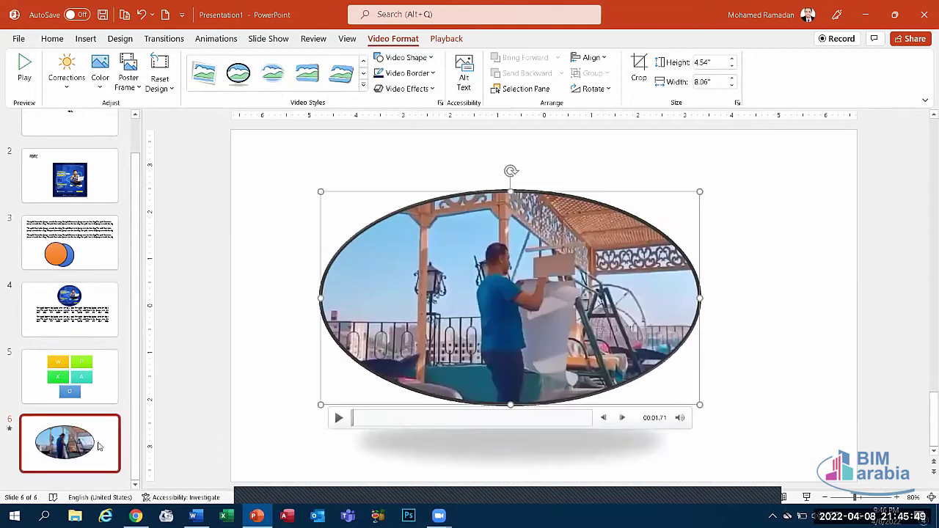
Step: Add a new blank slide 7
left_click(57, 39)
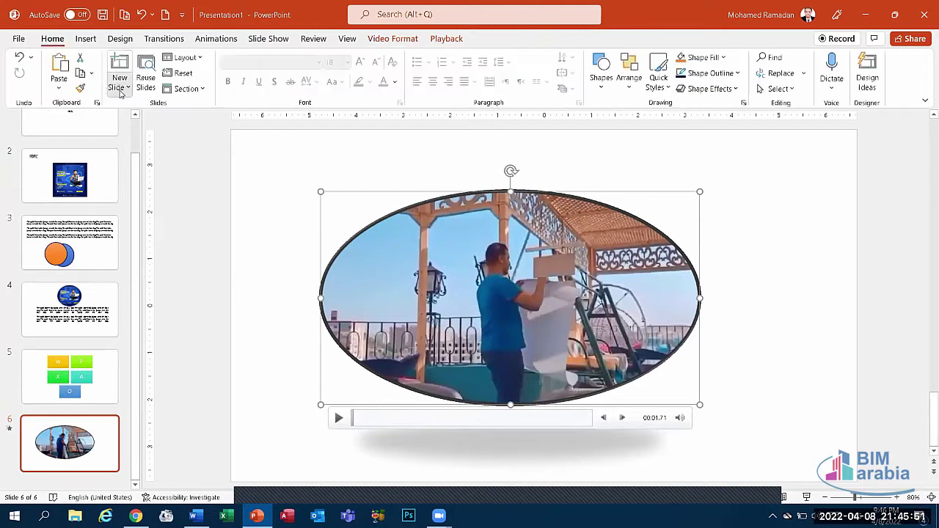
left_click(118, 86)
left_click(145, 252)
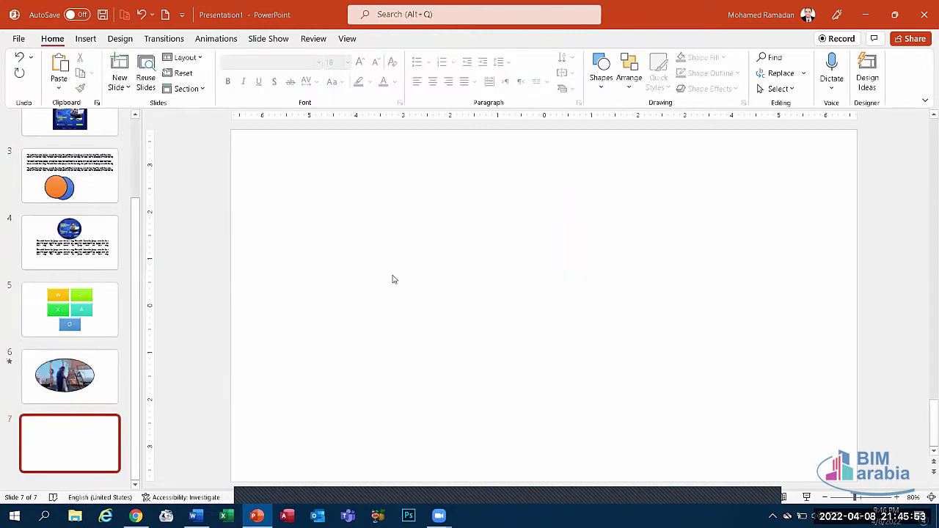
Step: Record a short sound clip with Record Audio and insert it on slide 7
left_click(85, 39)
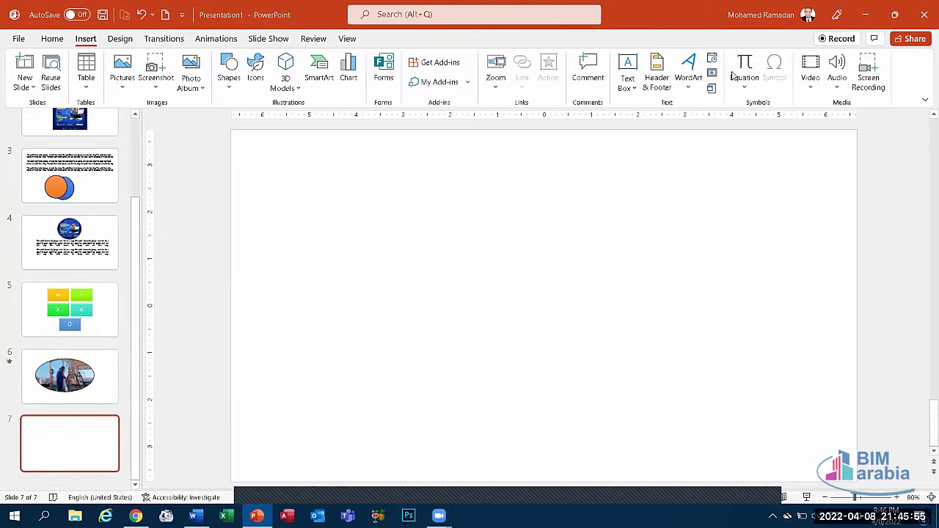
left_click(810, 74)
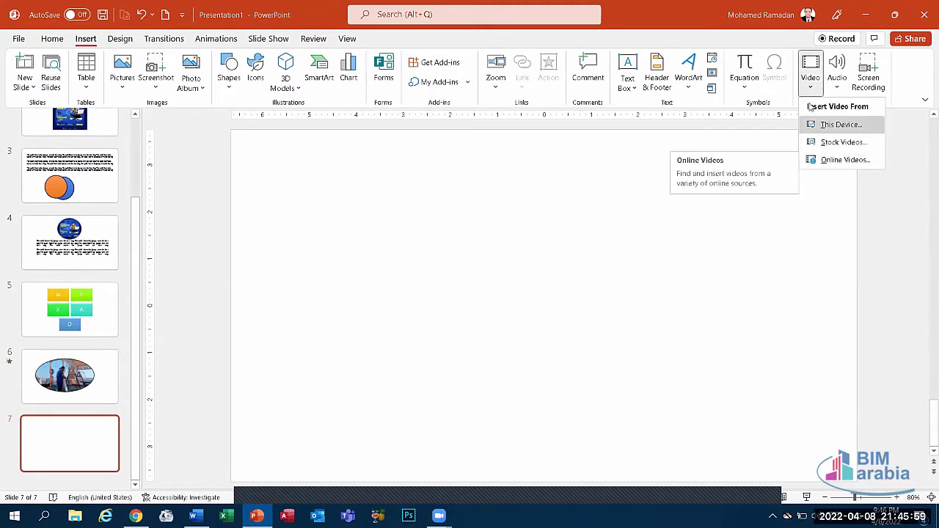
left_click(836, 80)
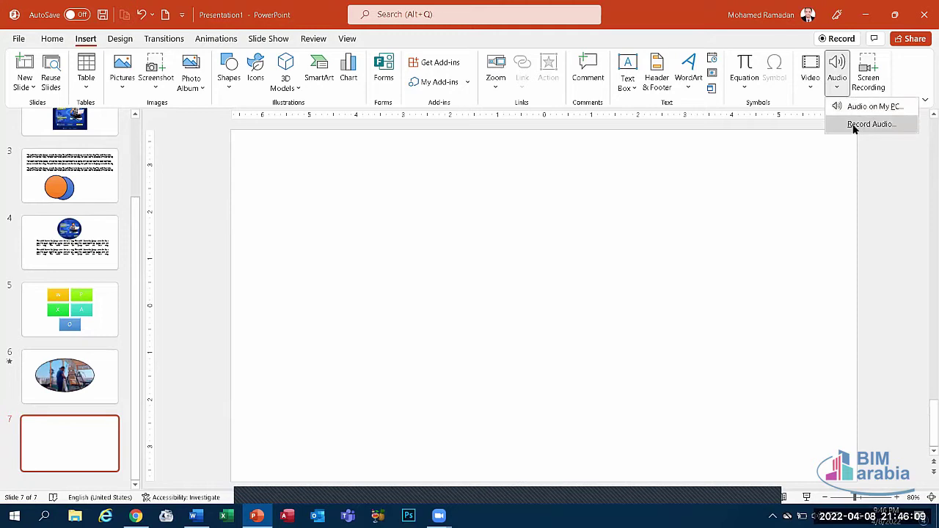
left_click(855, 125)
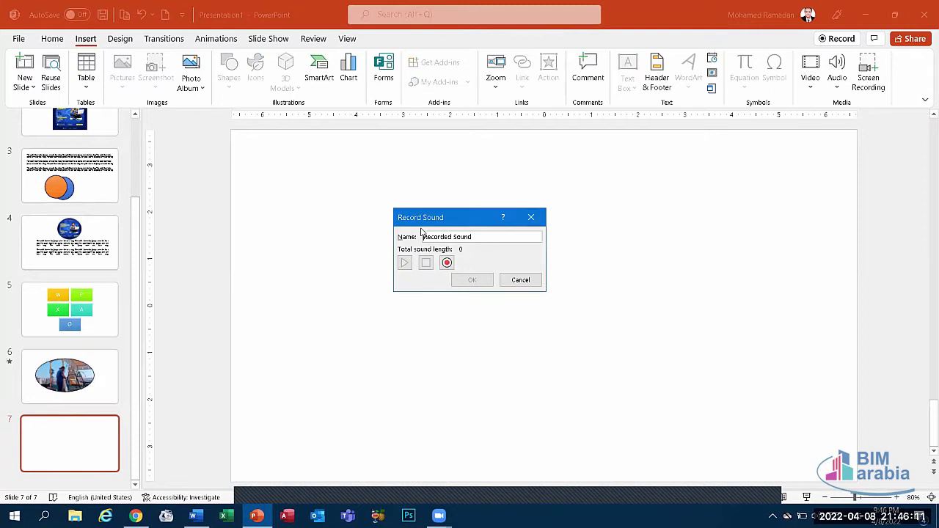
left_click_drag(431, 220, 477, 185)
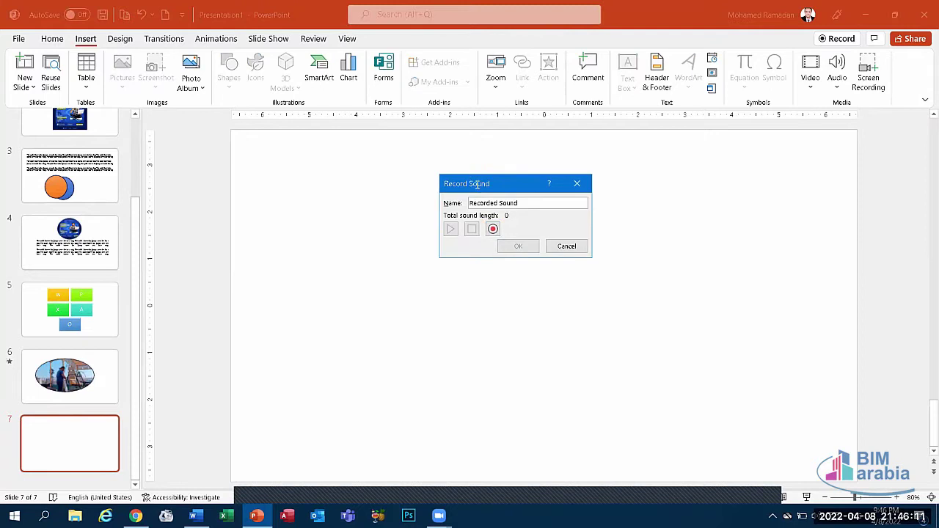
left_click(493, 229)
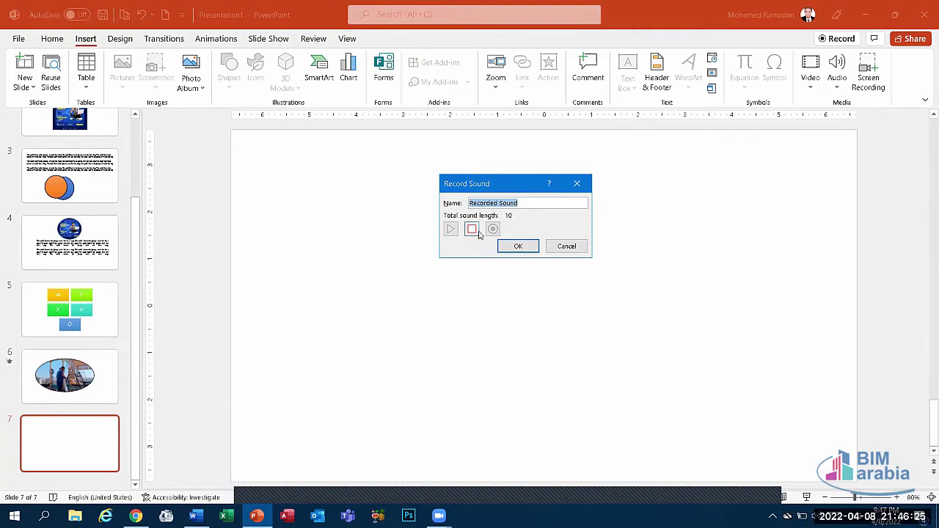
left_click(472, 230)
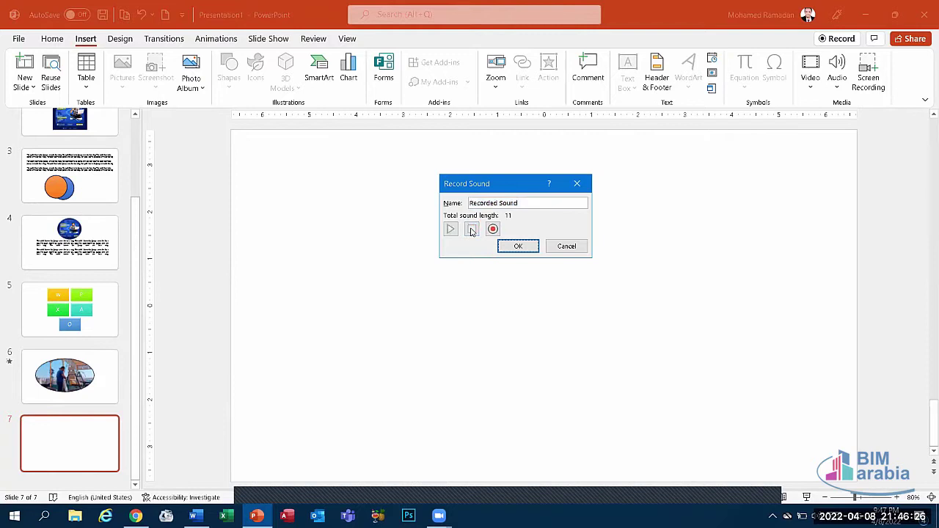
left_click(521, 247)
Step: Play back the clip, then shrink its speaker icon into the slide's top-left corner
left_click(544, 306)
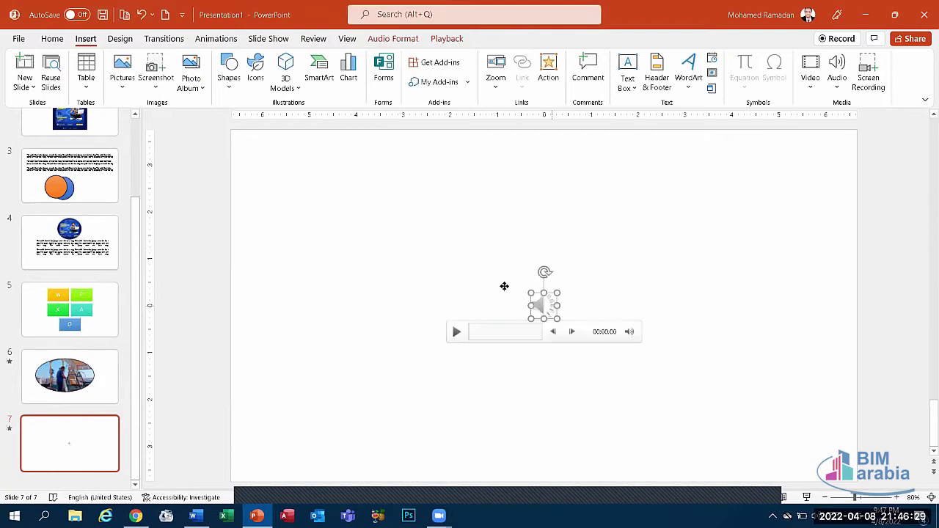
mouse_move(549, 307)
left_mouse_down()
mouse_move(268, 179)
mouse_move(315, 191)
mouse_move(532, 407)
left_mouse_up()
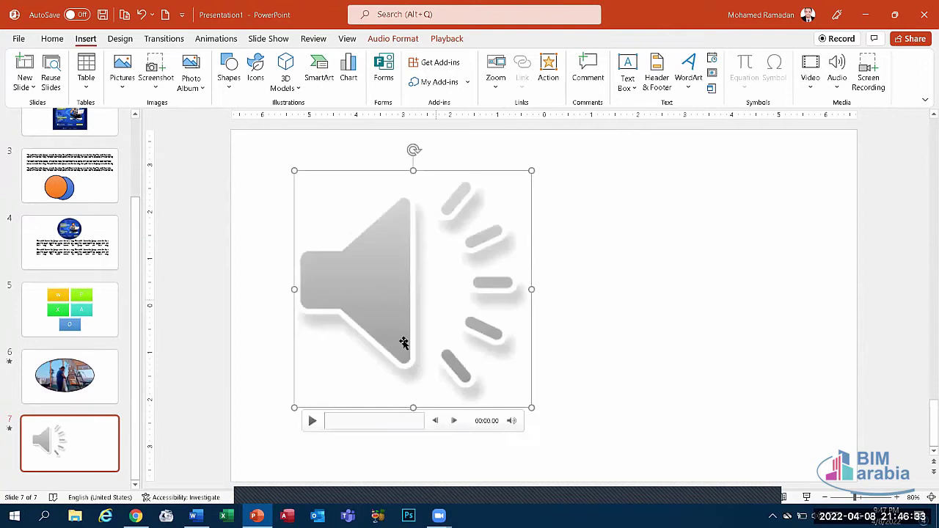
left_click(309, 423)
left_click(312, 424)
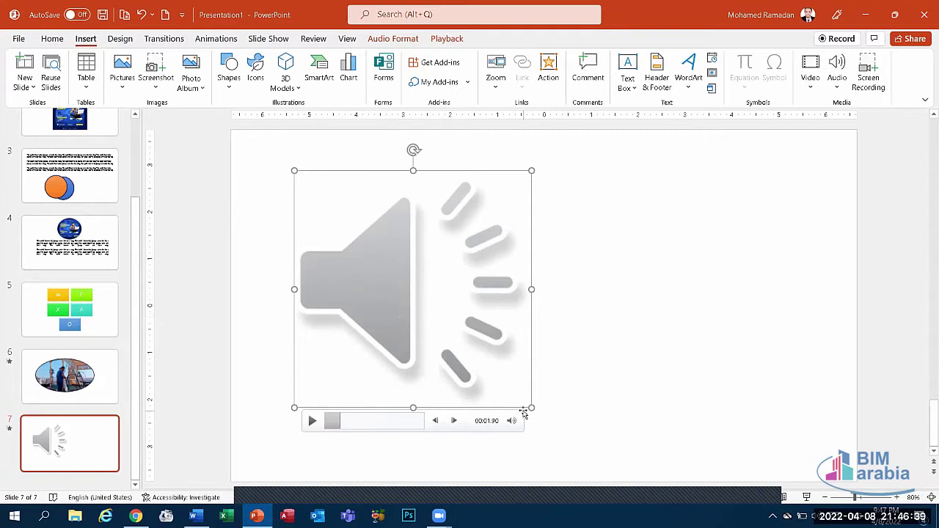
left_click_drag(532, 407, 308, 231)
left_click_drag(302, 183, 253, 152)
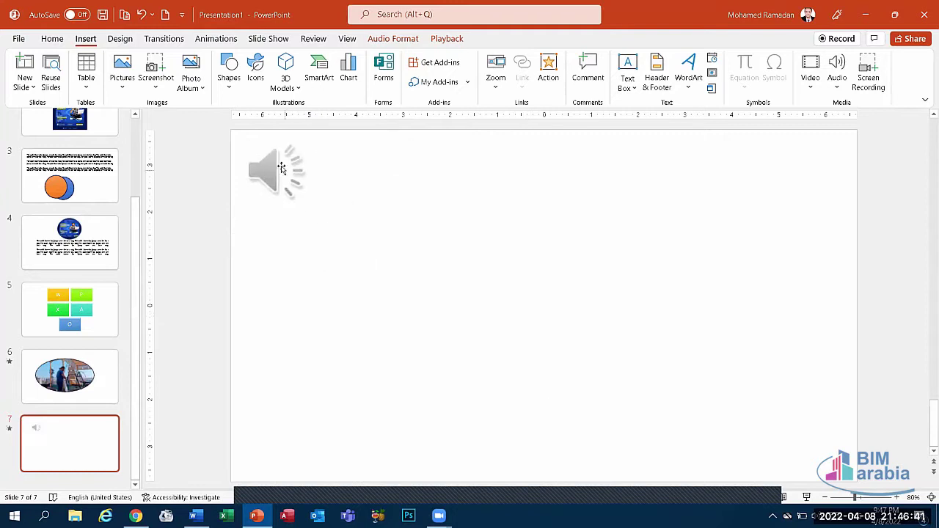
left_click(626, 195)
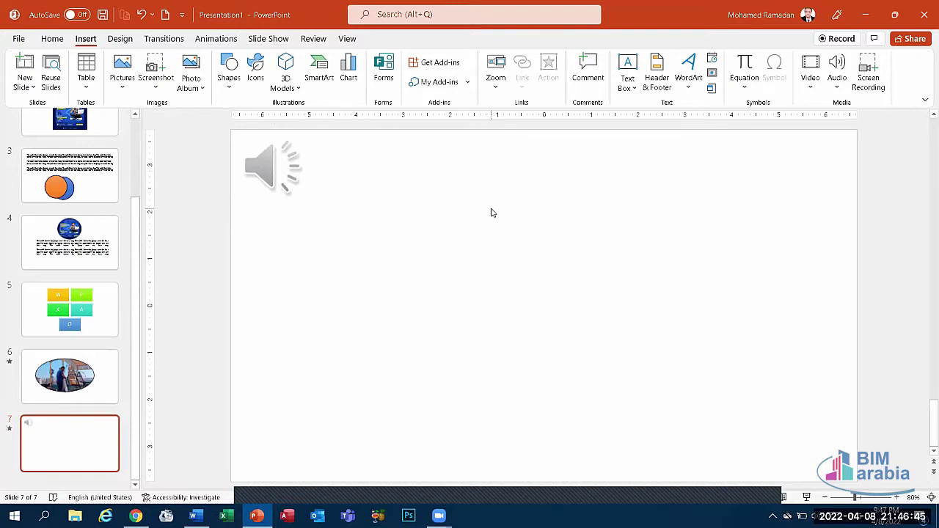
left_click(302, 154)
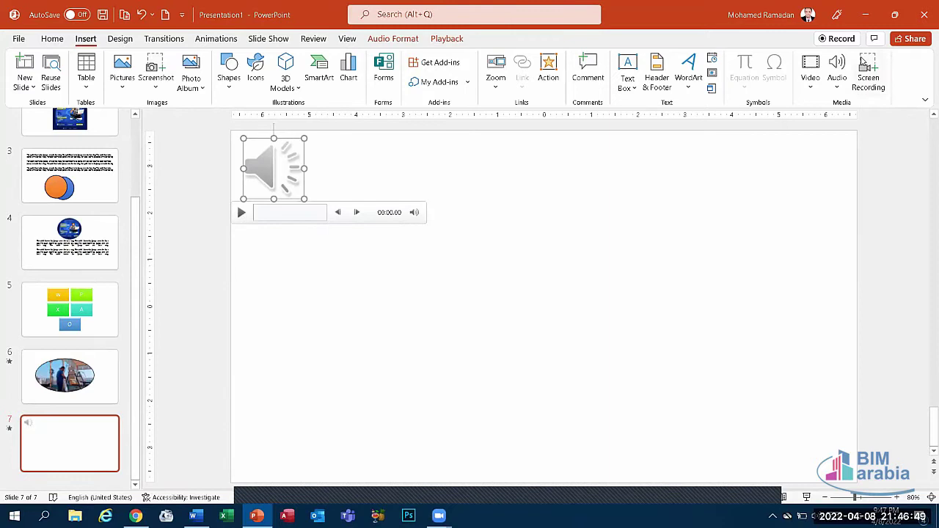
left_click(864, 64)
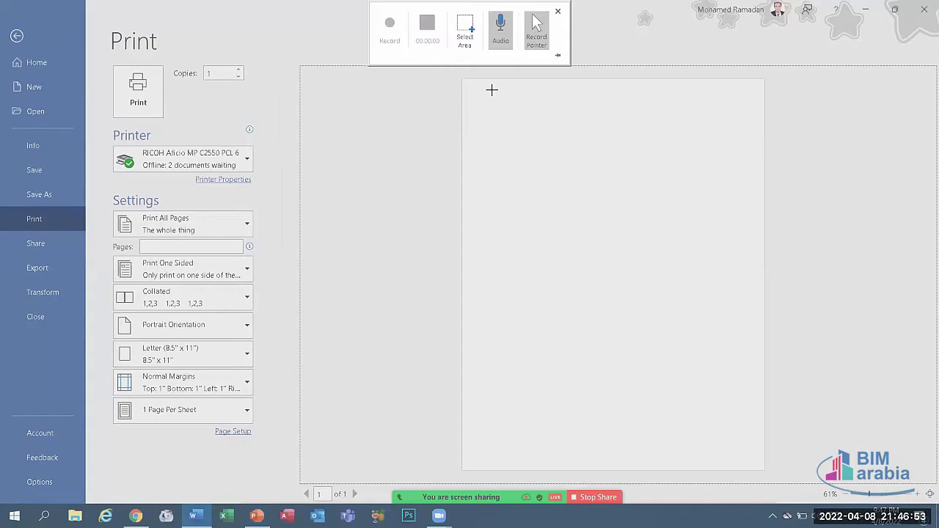
Step: Record the screen showing the desktop and a briefly opened This PC, pausing once, then stop
left_click(463, 37)
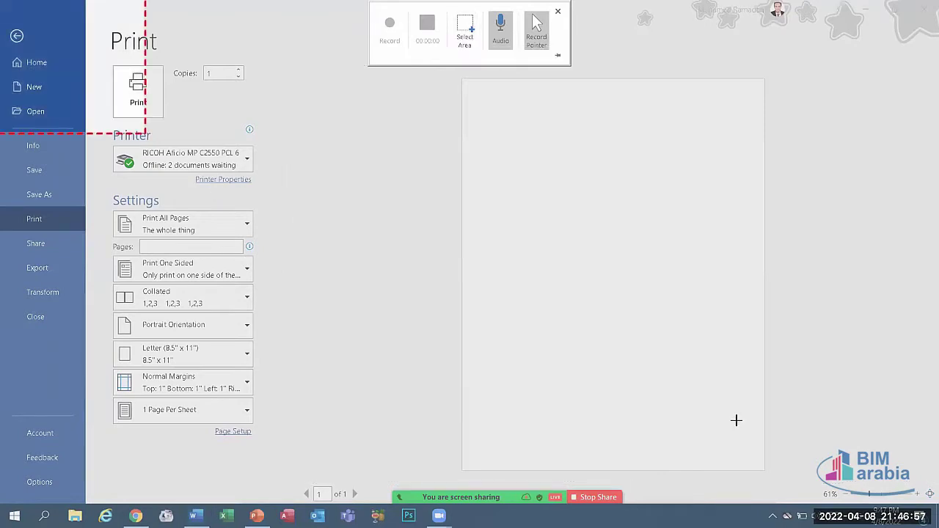
key("Escape")
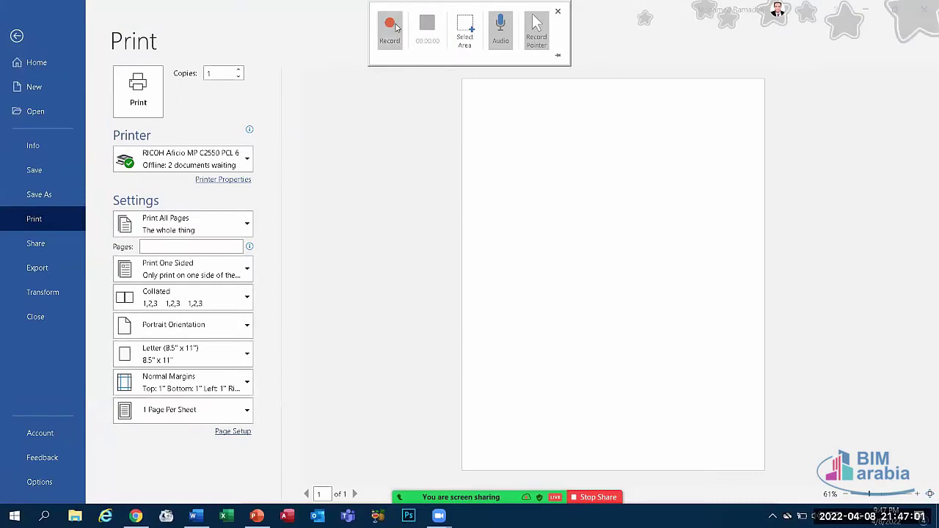
left_click(390, 28)
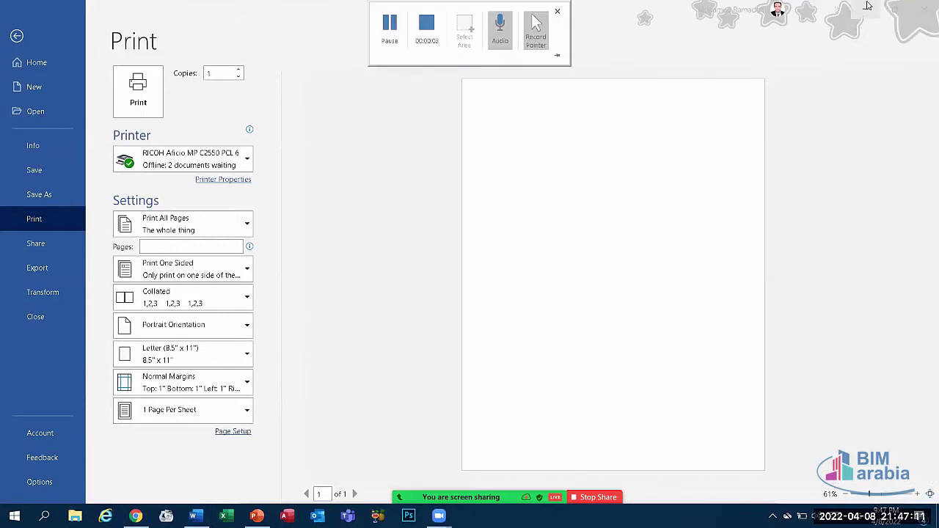
key("super+d")
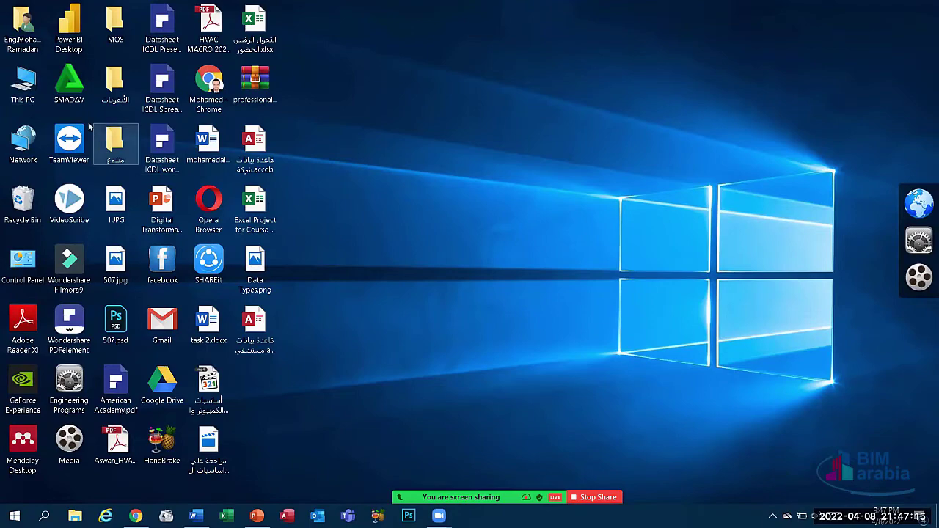
double_click(24, 87)
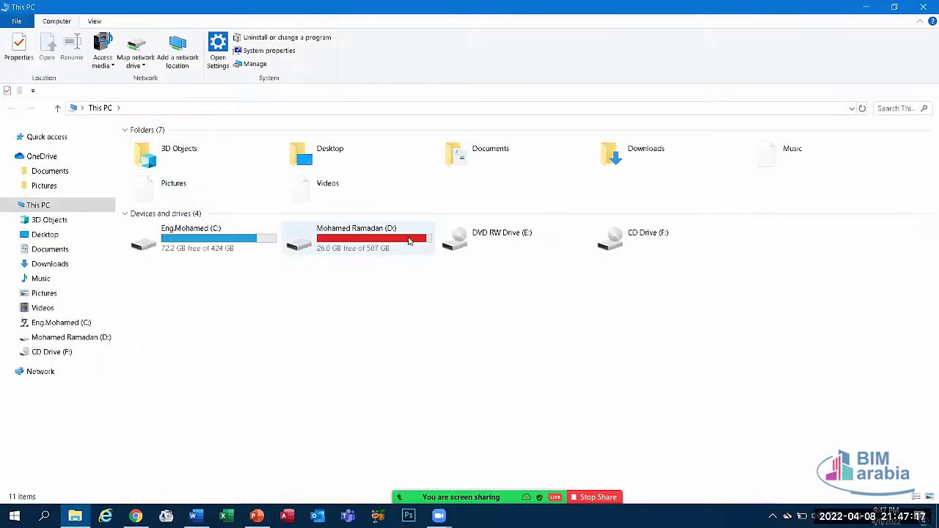
left_click(924, 6)
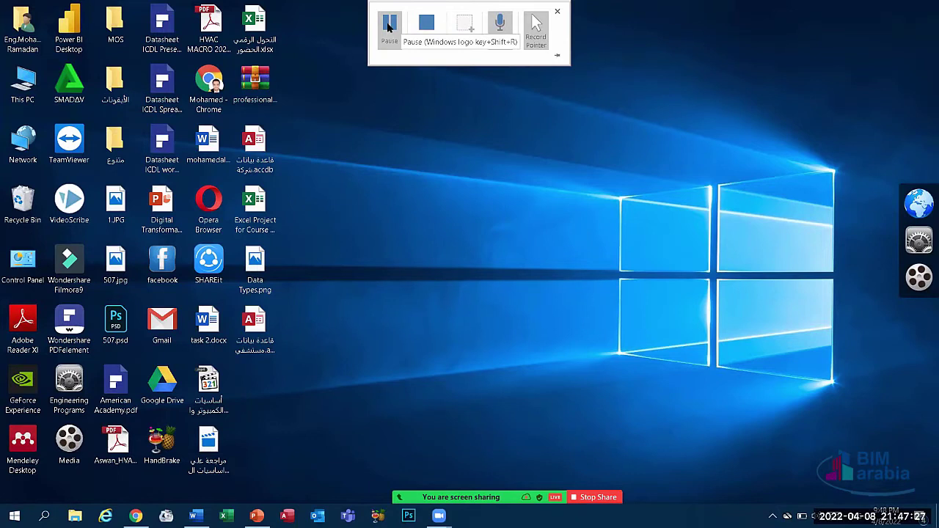
left_click(389, 26)
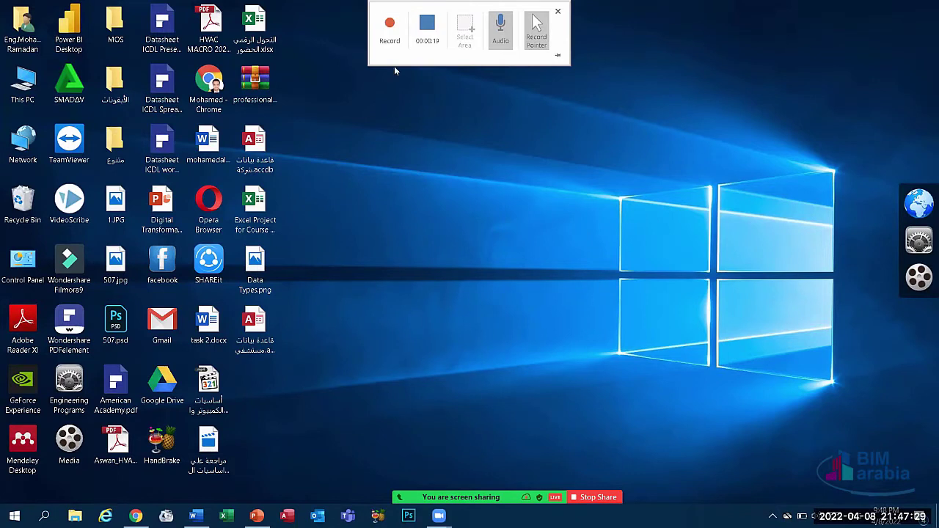
left_click(391, 37)
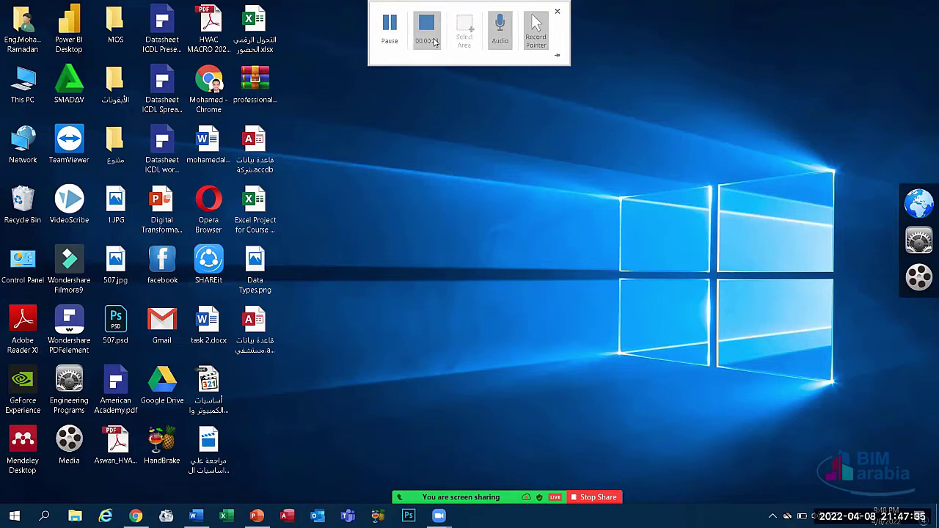
left_click(432, 30)
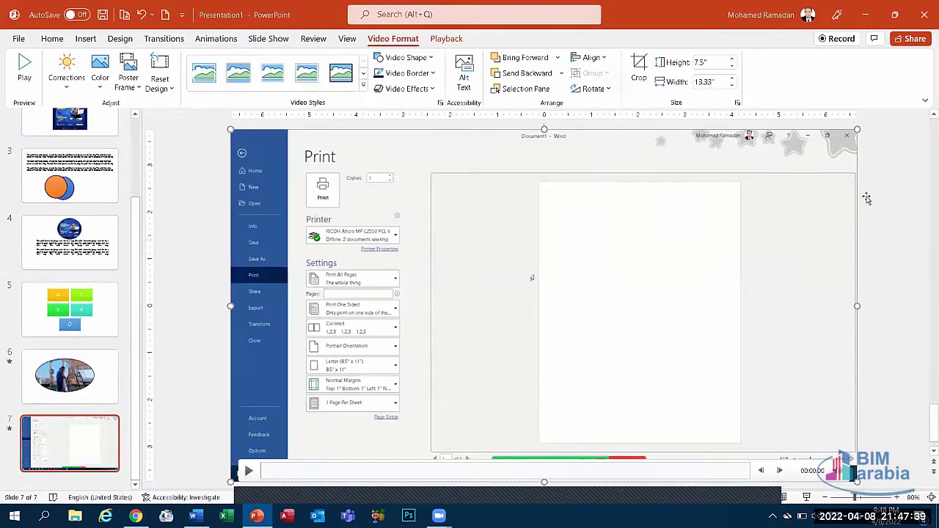
Step: Resize the recording to 4.92 by 8.74 inches, centred, and preview it to the desktop scene
left_click_drag(857, 129, 434, 366)
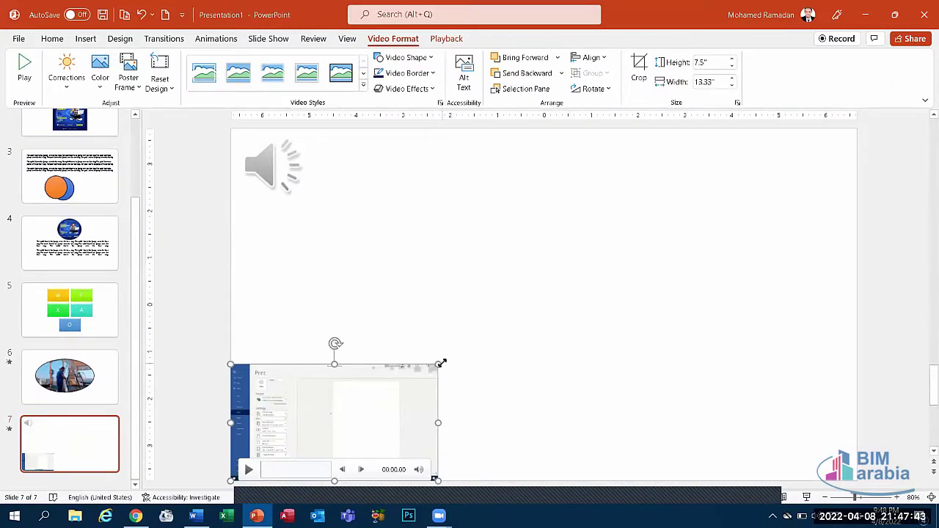
left_click_drag(434, 366, 482, 308)
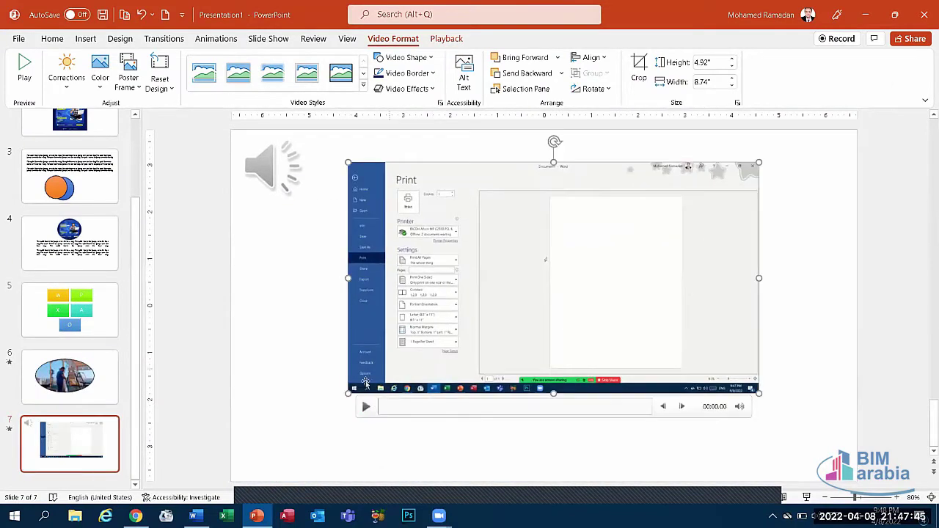
left_click(365, 406)
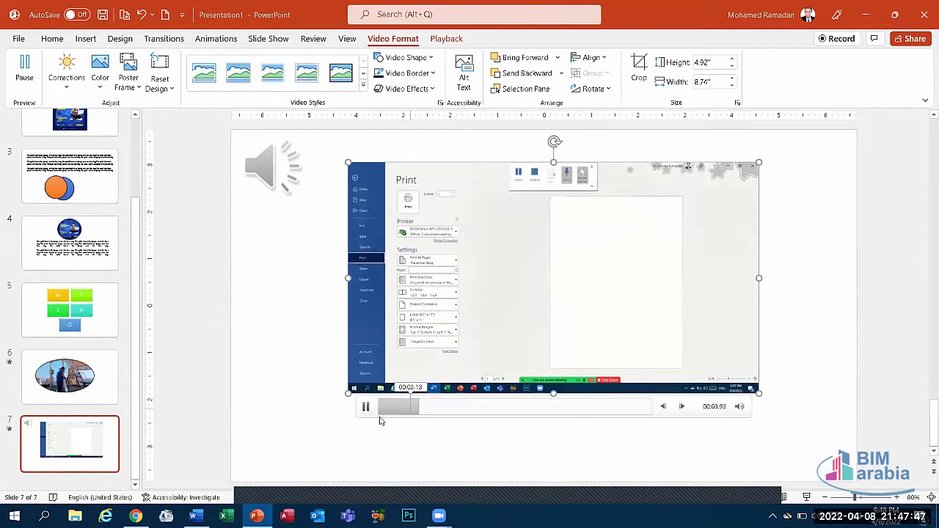
left_click(526, 336)
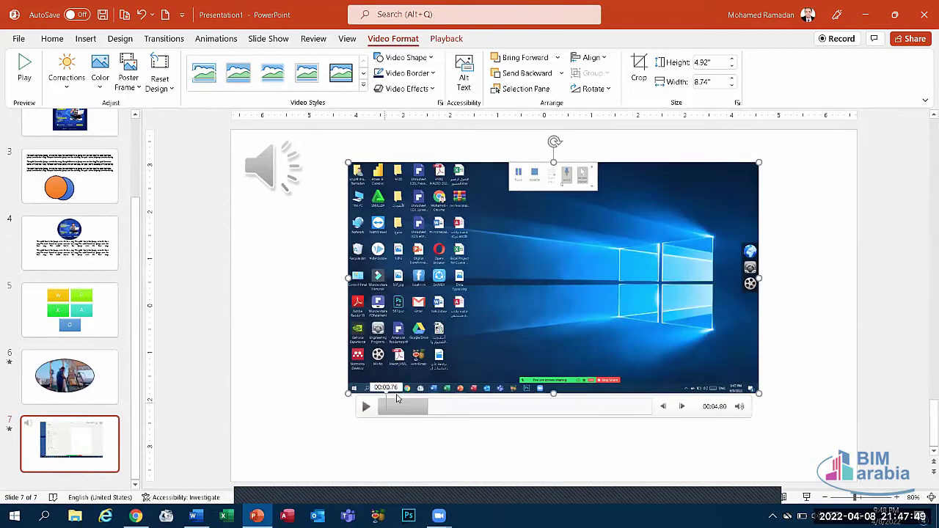
left_click(365, 407)
left_click(531, 413)
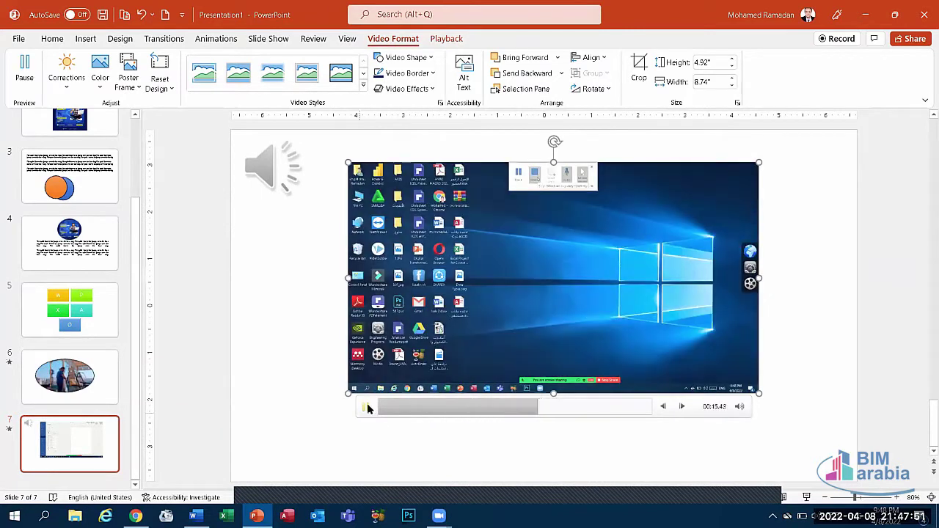
left_click(366, 406)
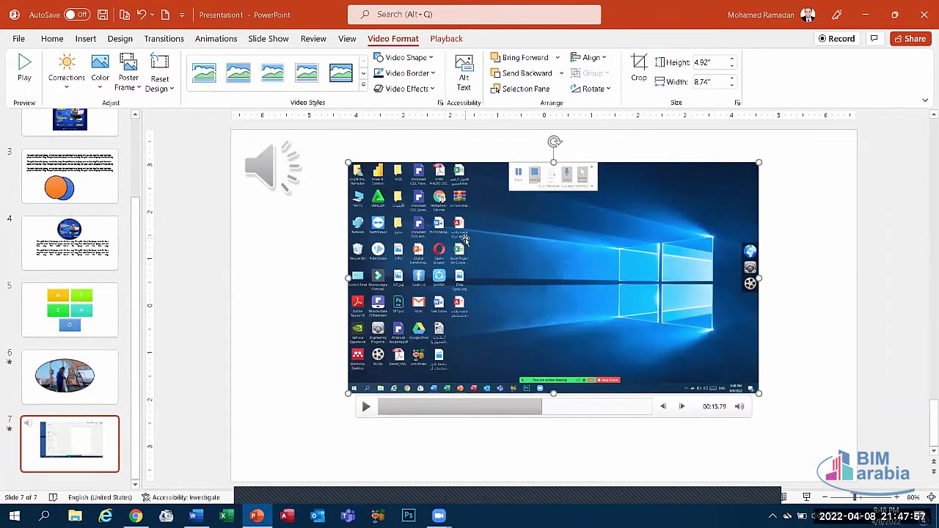
Step: Save the slide 7 video to the Desktop as TODAY.mp4, then minimize PowerPoint
right_click(465, 209)
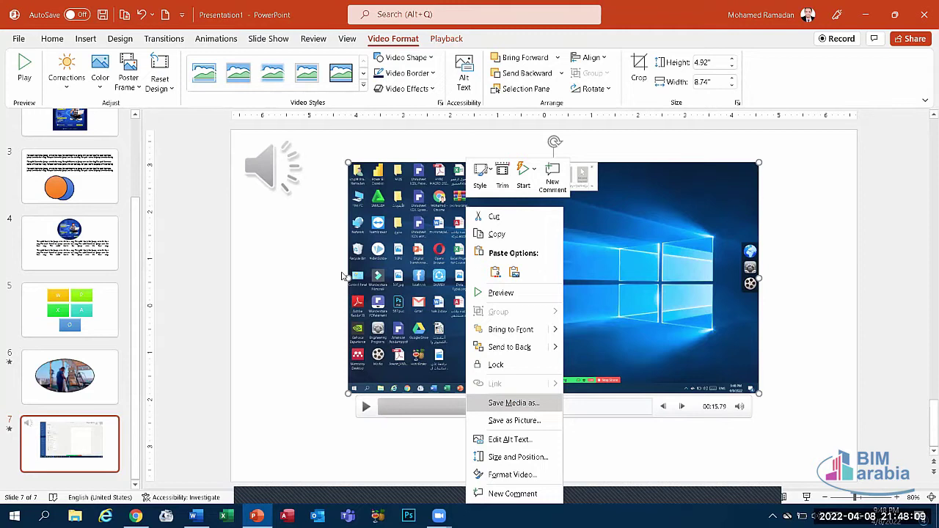
left_click(124, 247)
scroll(51, 110, "down", 2)
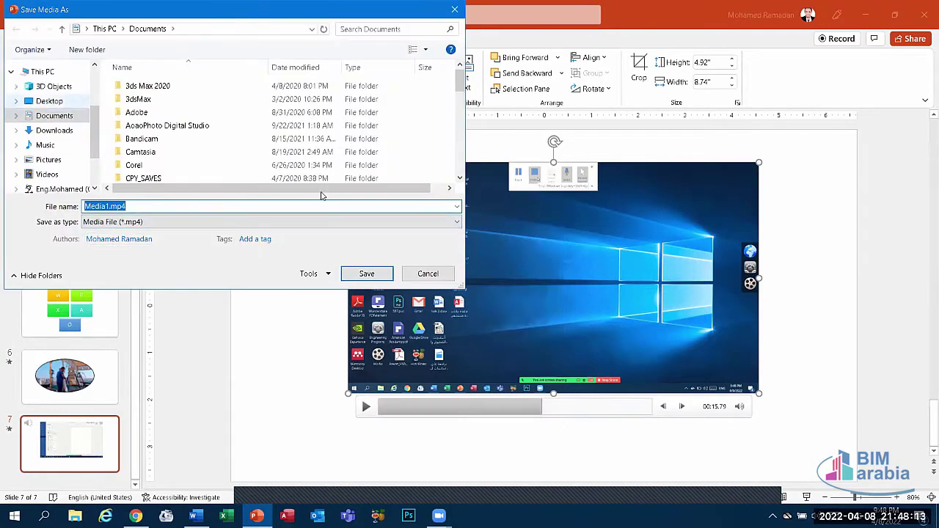
left_click(50, 101)
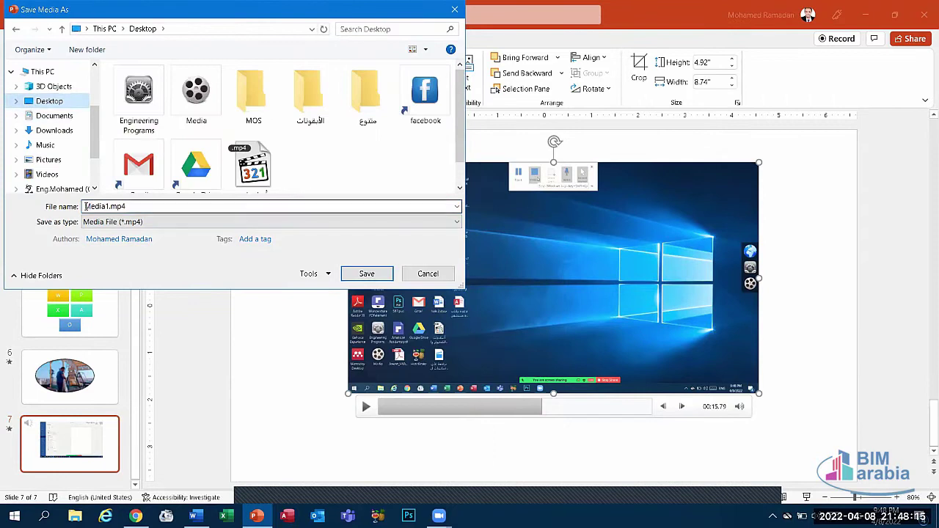
left_click(114, 209)
double_click(109, 209)
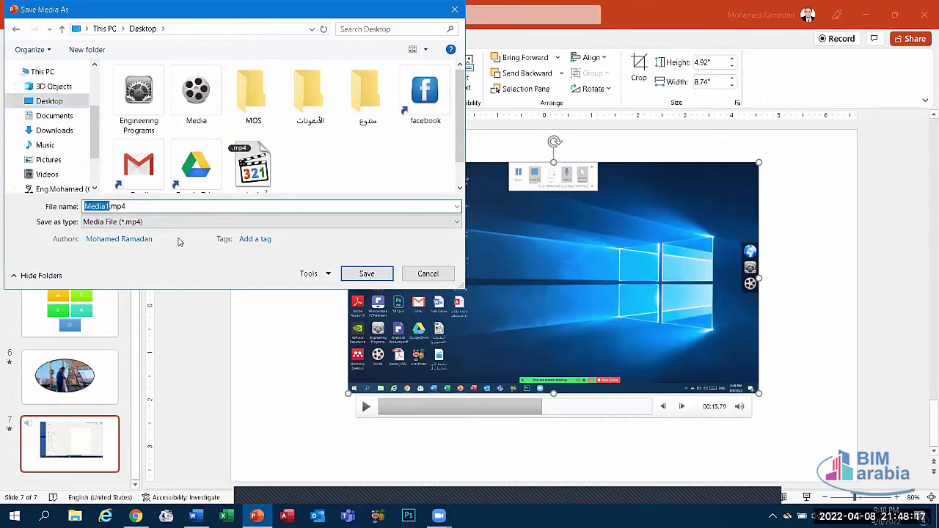
key("BackSpace")
type("T")
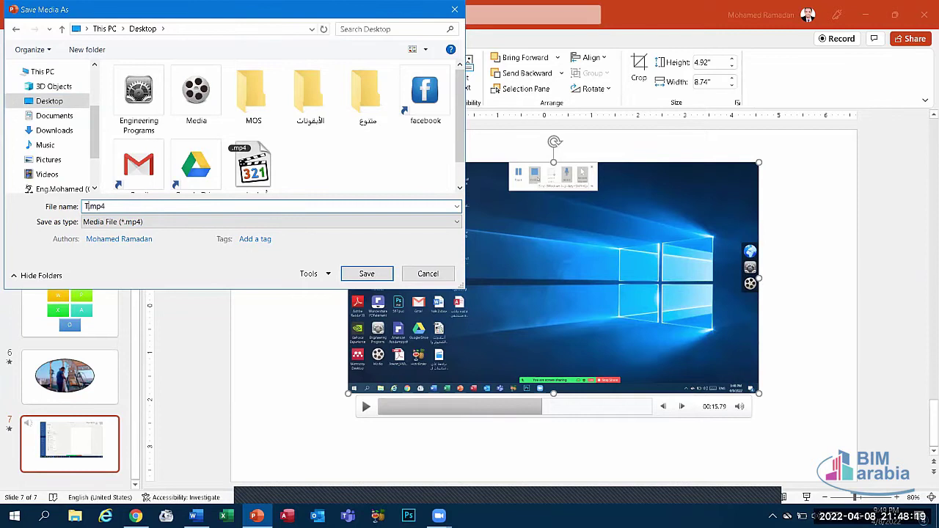
type("ODAY")
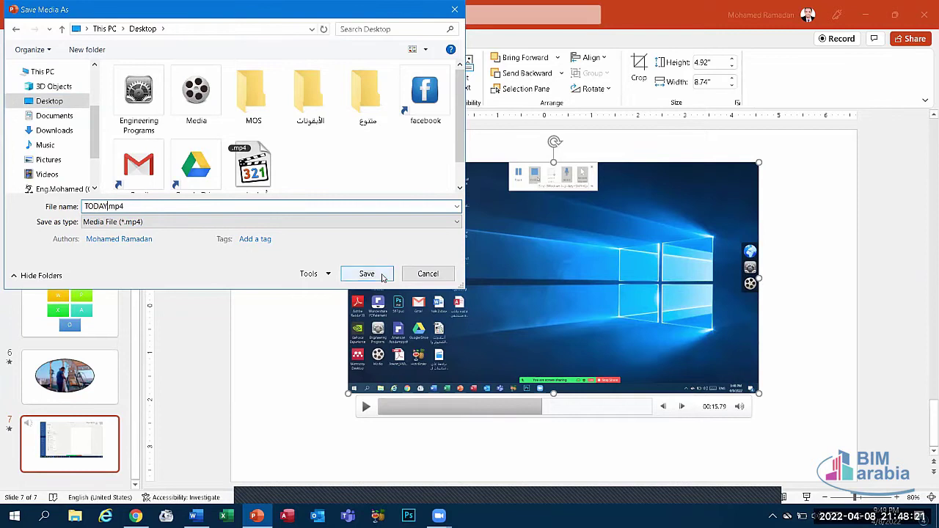
left_click(368, 273)
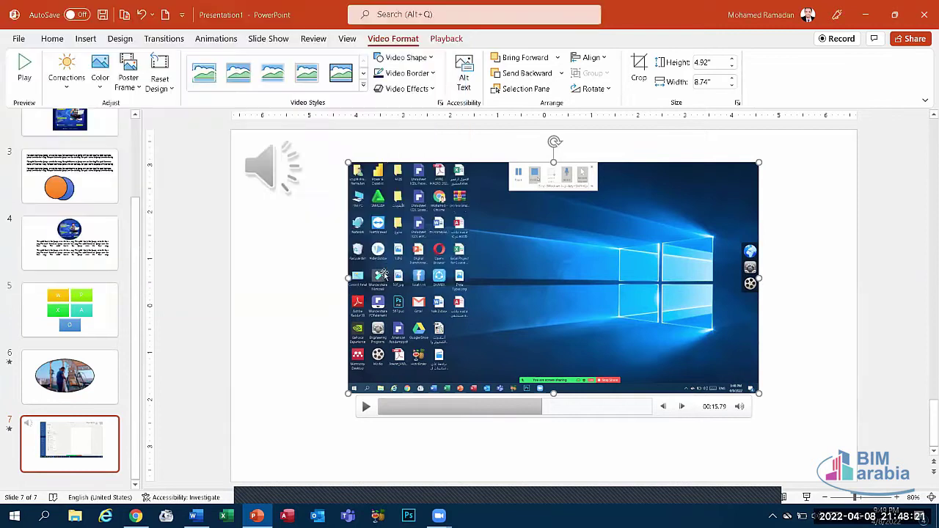
left_click(866, 14)
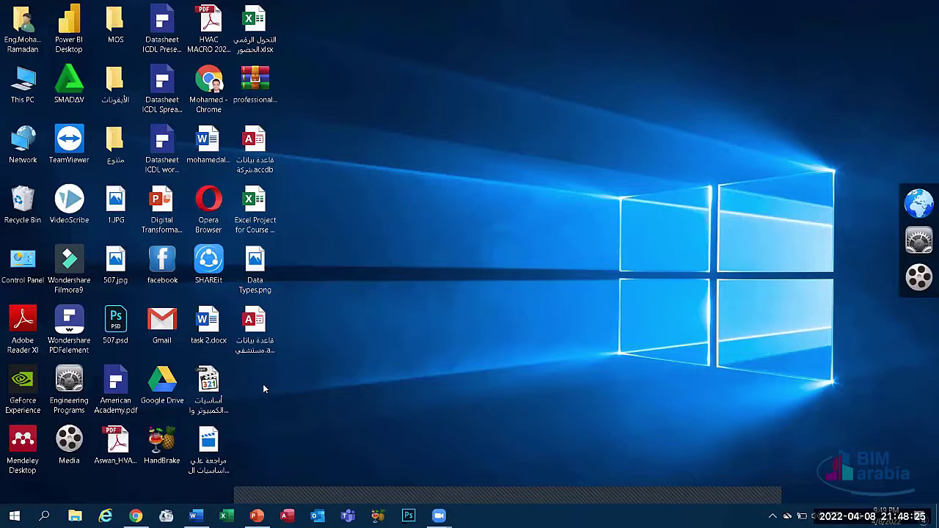
Step: Play TODAY.mp4 from the desktop, close the player, and return to PowerPoint
double_click(257, 389)
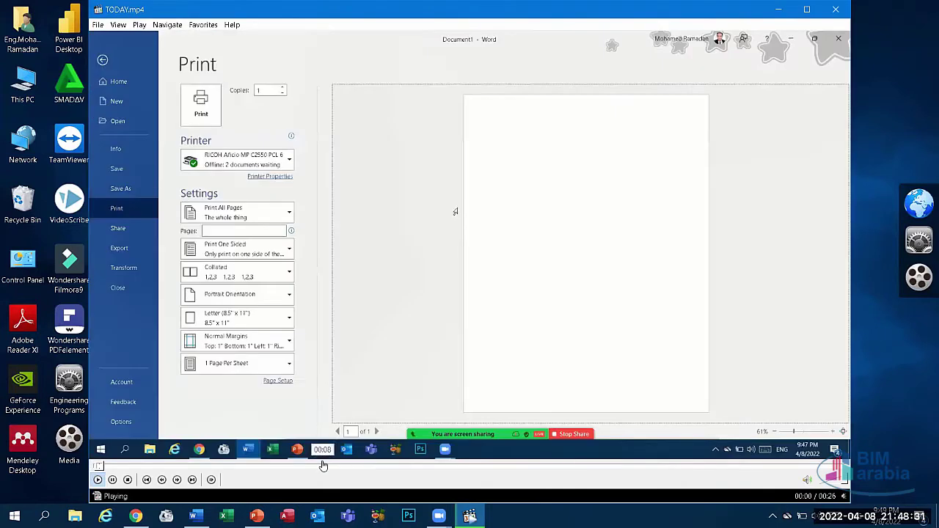
left_click(836, 9)
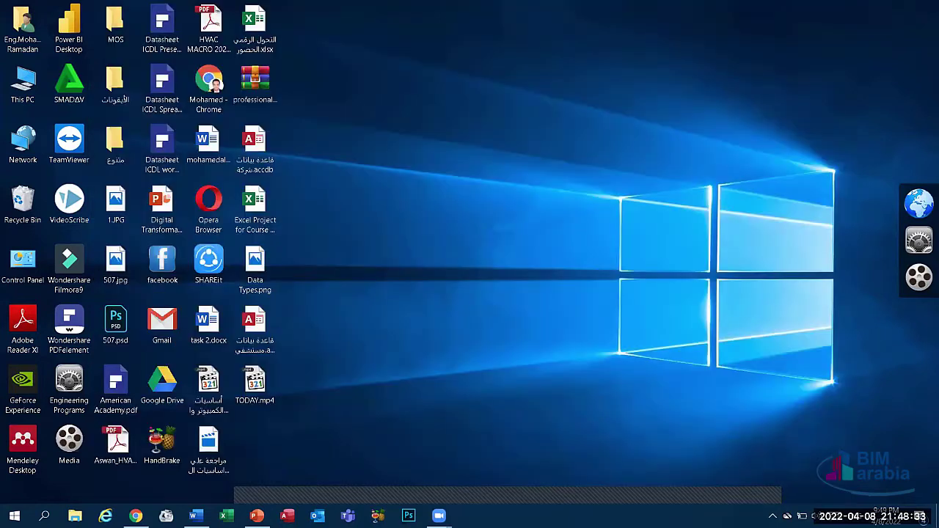
key("super+shift+q")
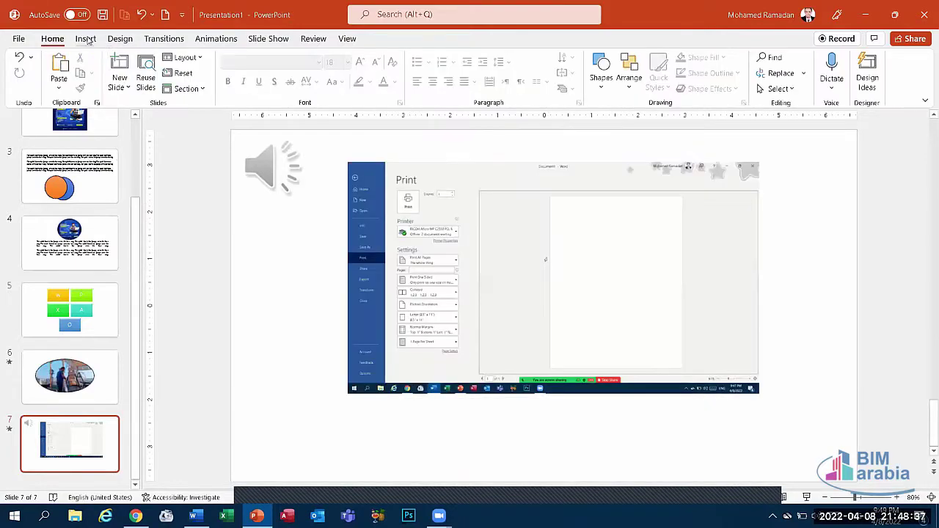
Step: Add blank slide 8 and apply the teal theme from the Design gallery to all slides
left_click(121, 85)
left_click(140, 265)
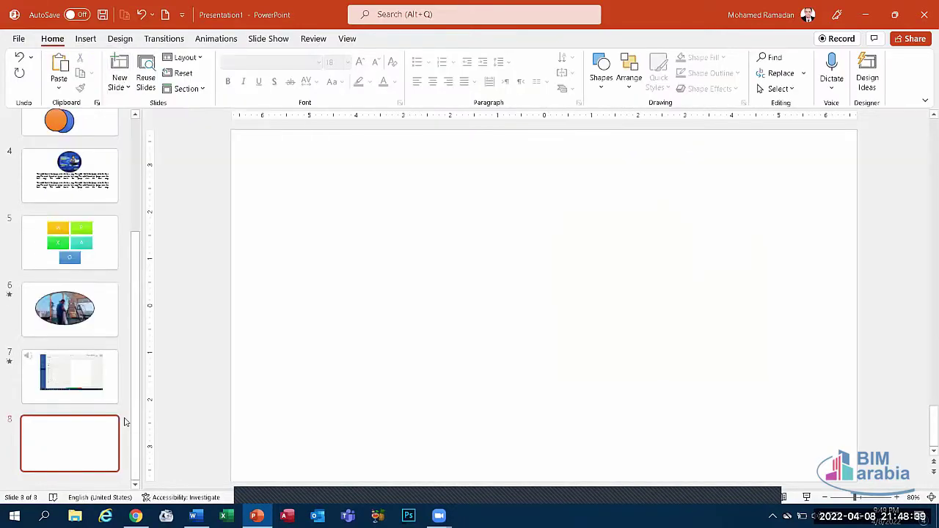
left_click(86, 39)
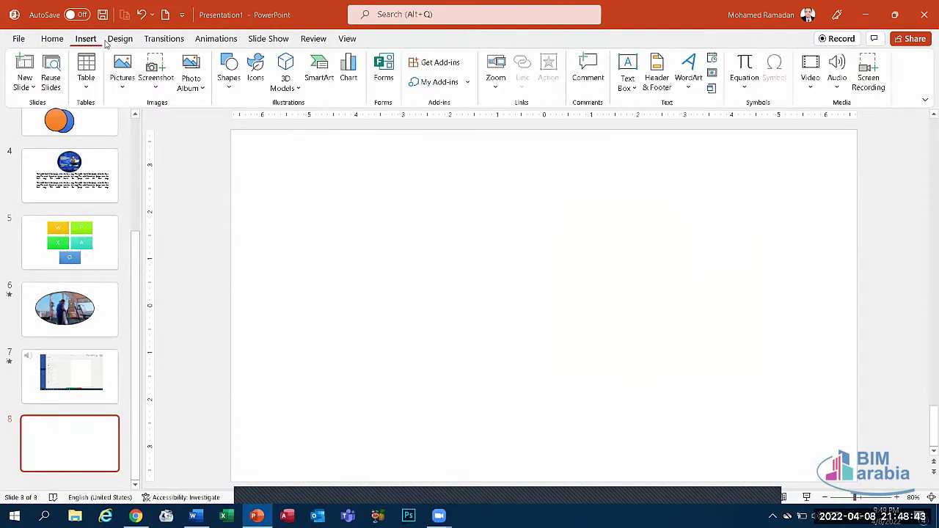
left_click(119, 39)
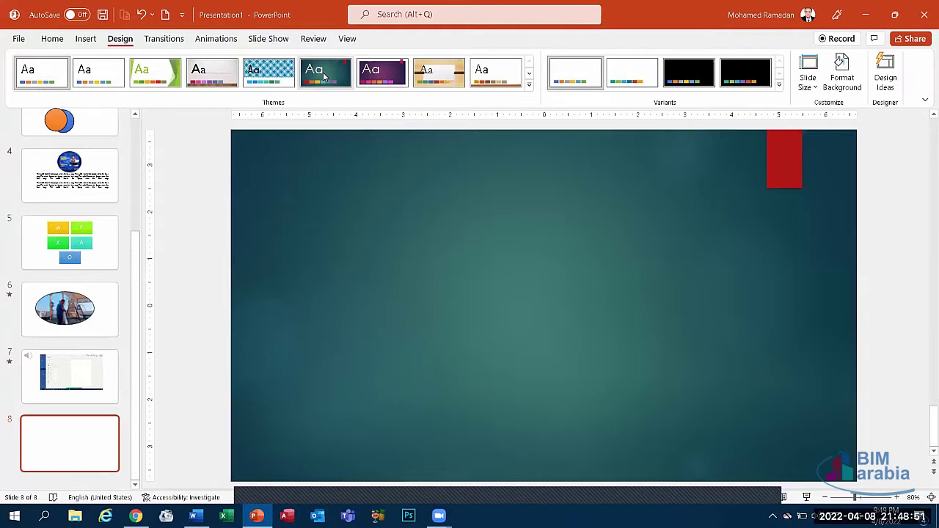
left_click(325, 77)
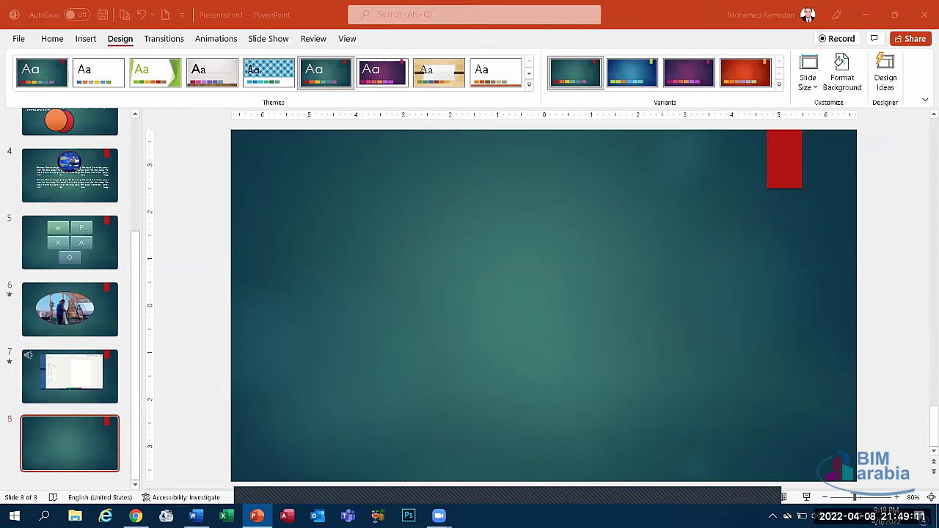
Step: Select Arabic on PowerPoint's Options Language page, close Options unchanged, and open the Windows Start menu
left_click(19, 38)
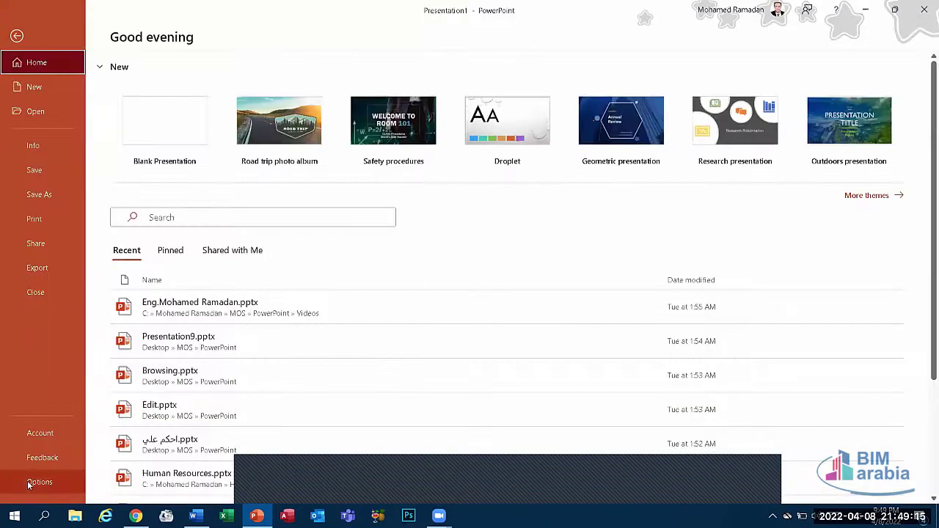
key("Escape")
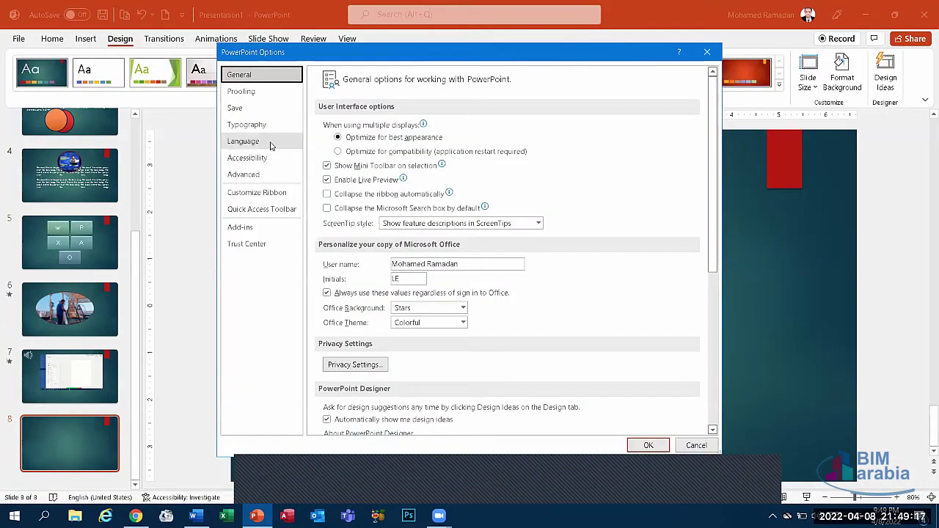
left_click(243, 140)
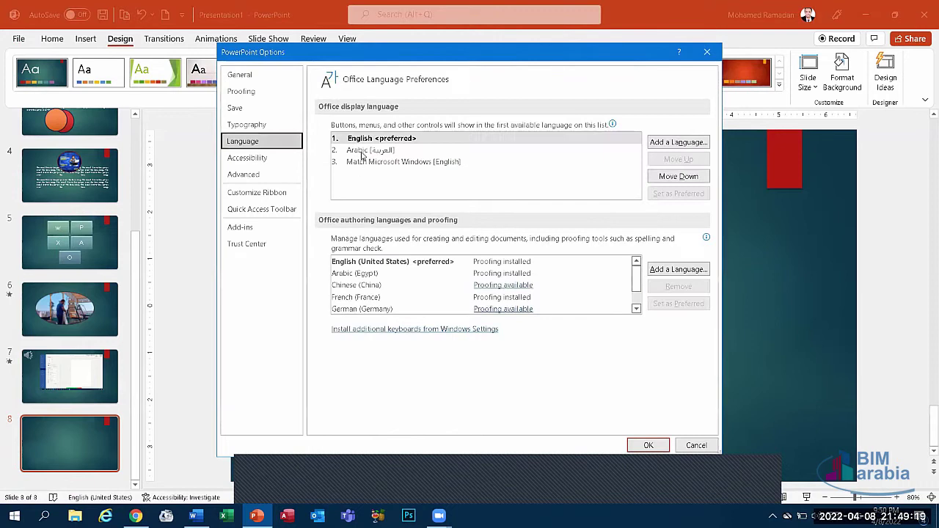
left_click(363, 151)
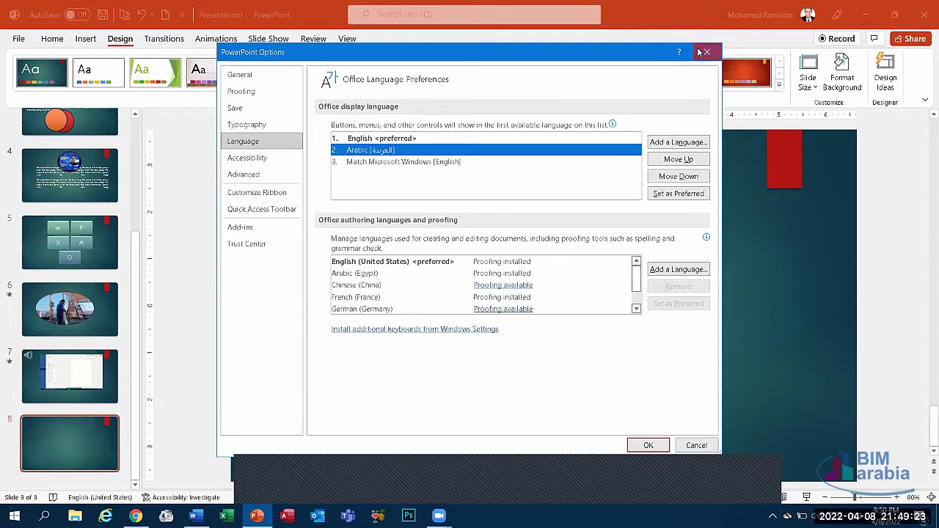
left_click(699, 52)
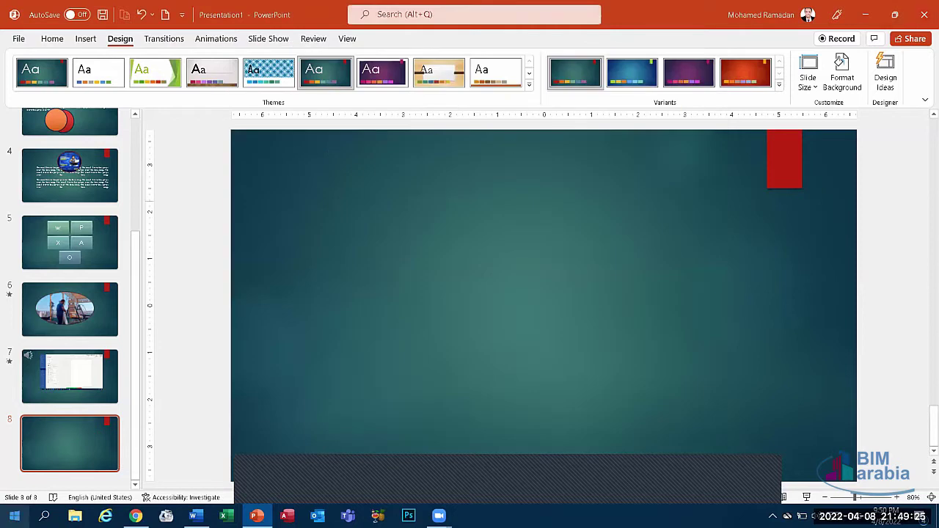
left_click(14, 515)
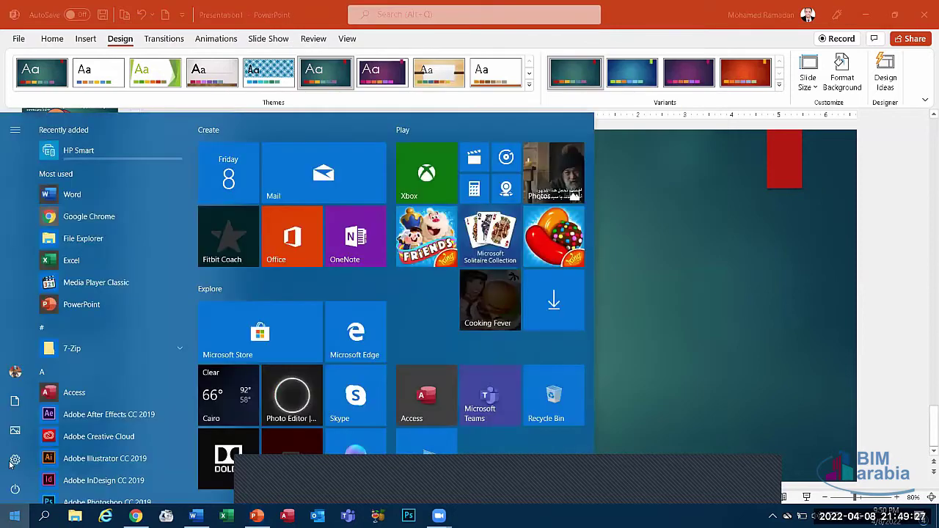
Step: Browse Windows Time & Language > Language settings and dismiss the Add a language list
left_click(14, 460)
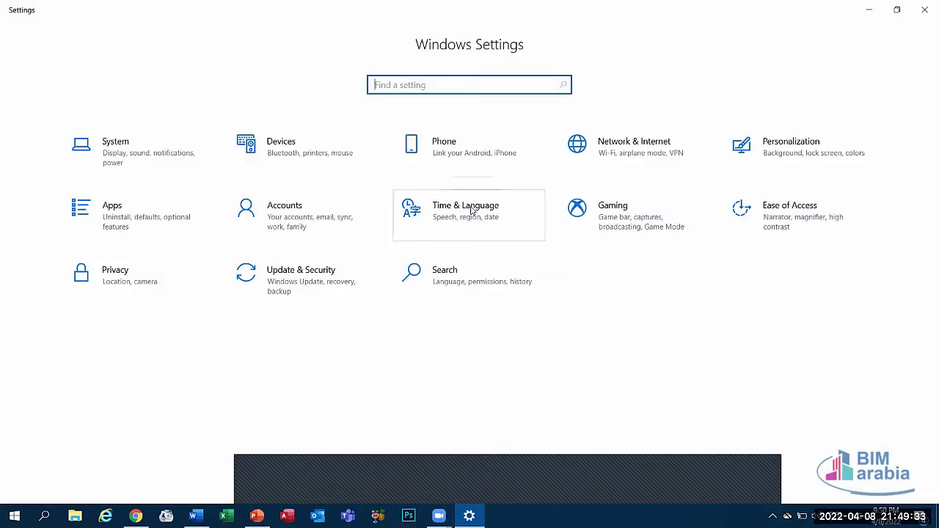
left_click(472, 211)
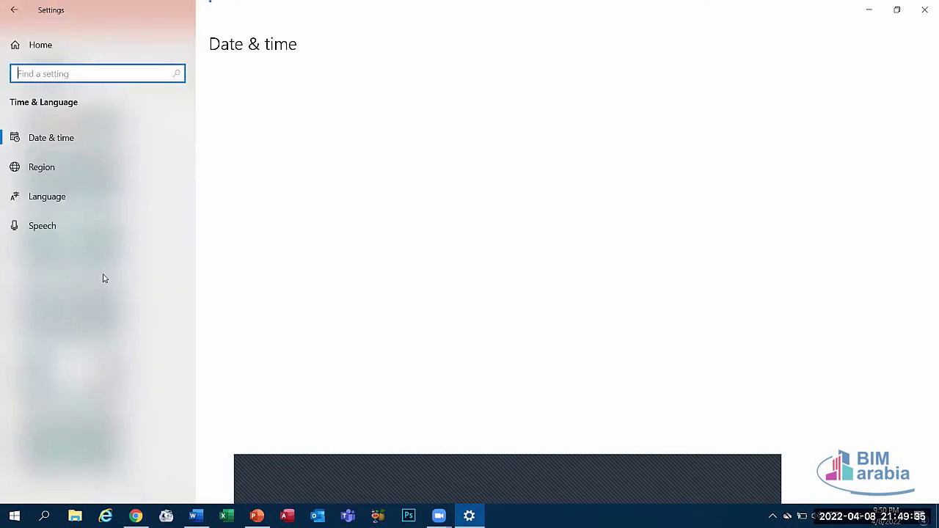
left_click(65, 198)
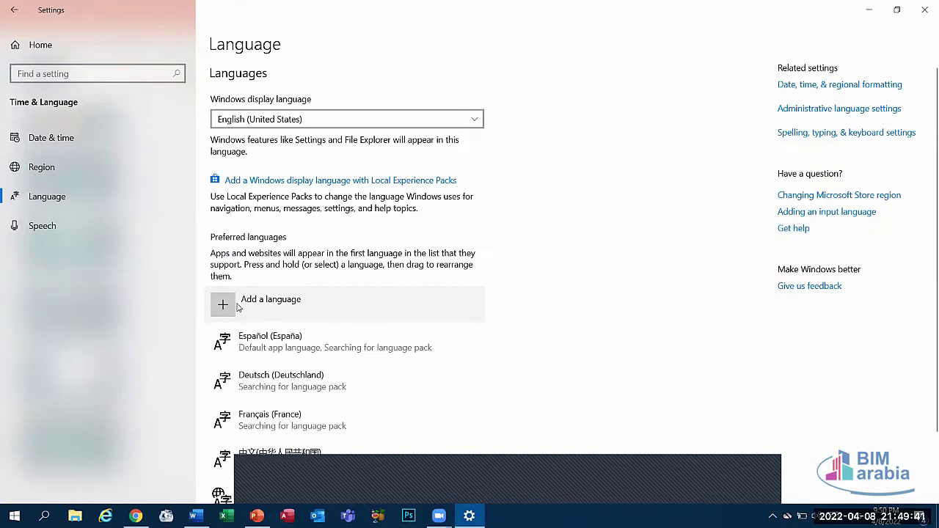
left_click(238, 306)
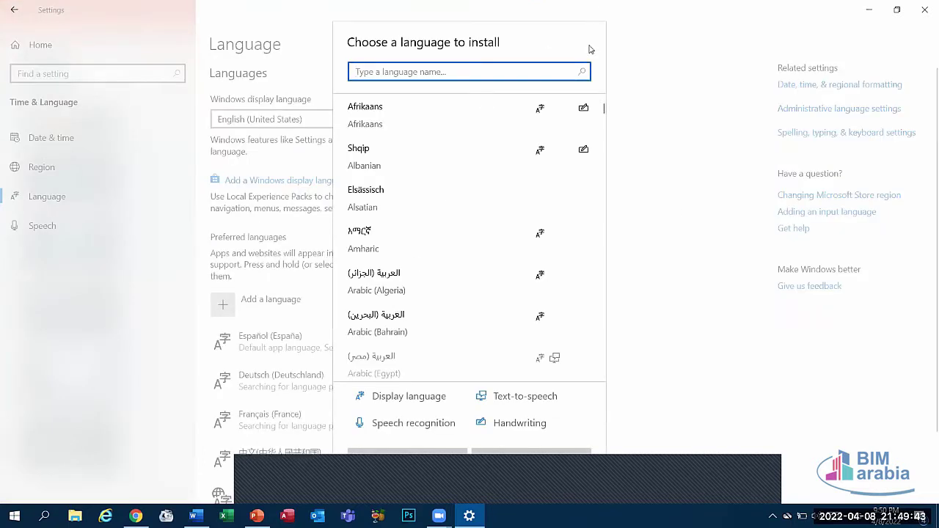
left_click(547, 453)
Step: Close Windows Settings and select Arabic in PowerPoint's Options > Language display language list
left_click(925, 10)
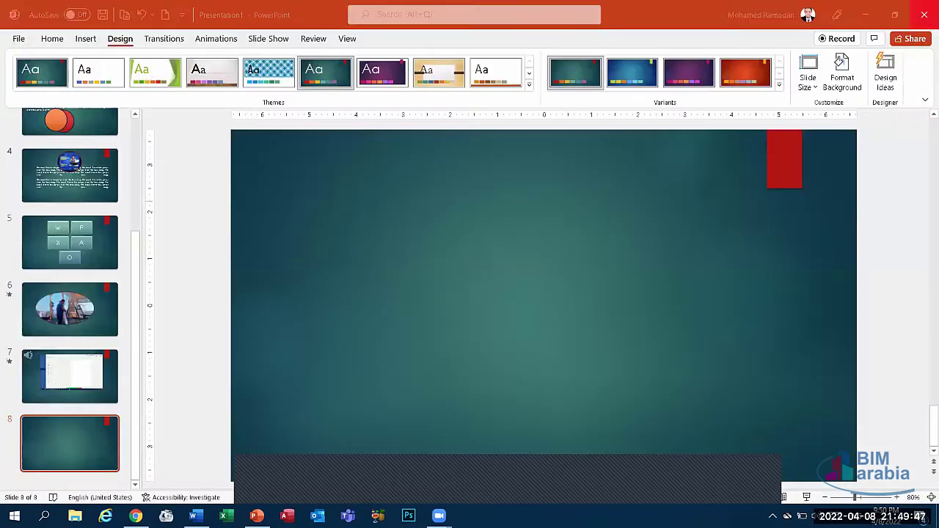
left_click(19, 38)
left_click(30, 481)
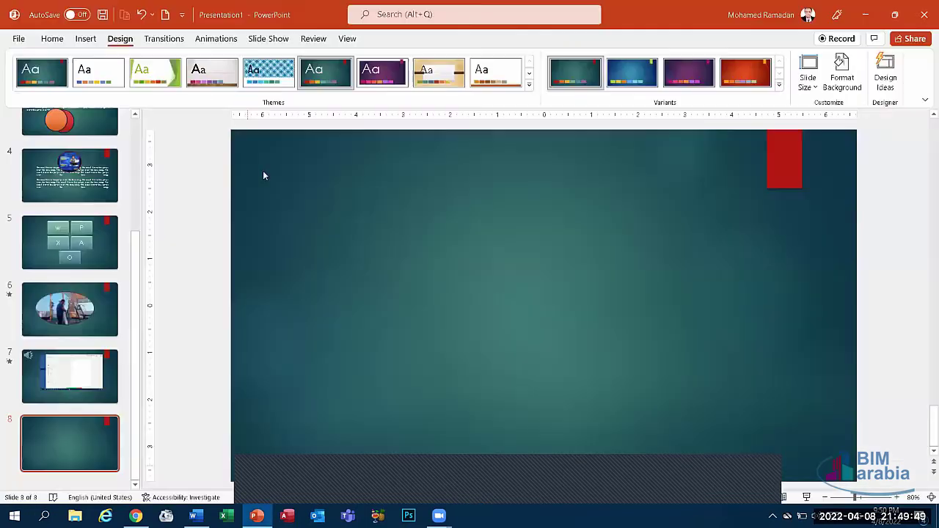
left_click(273, 142)
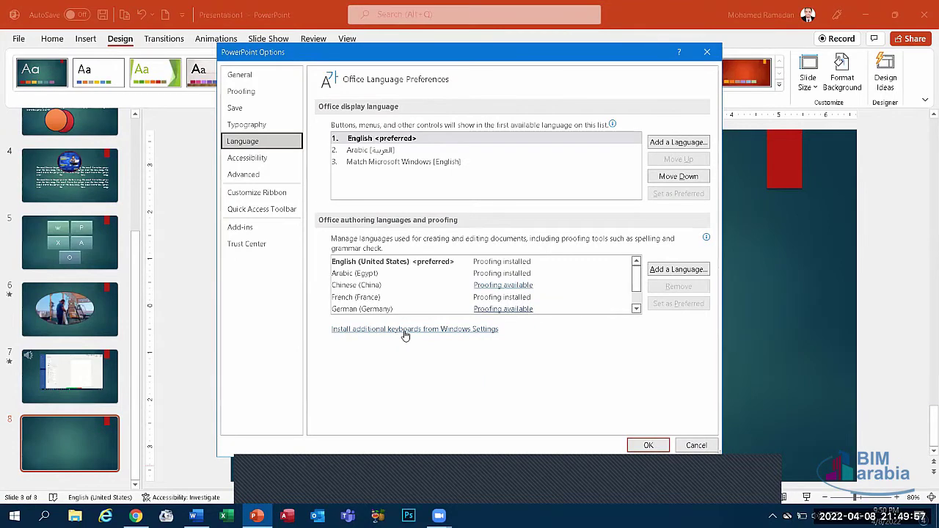
left_click(367, 151)
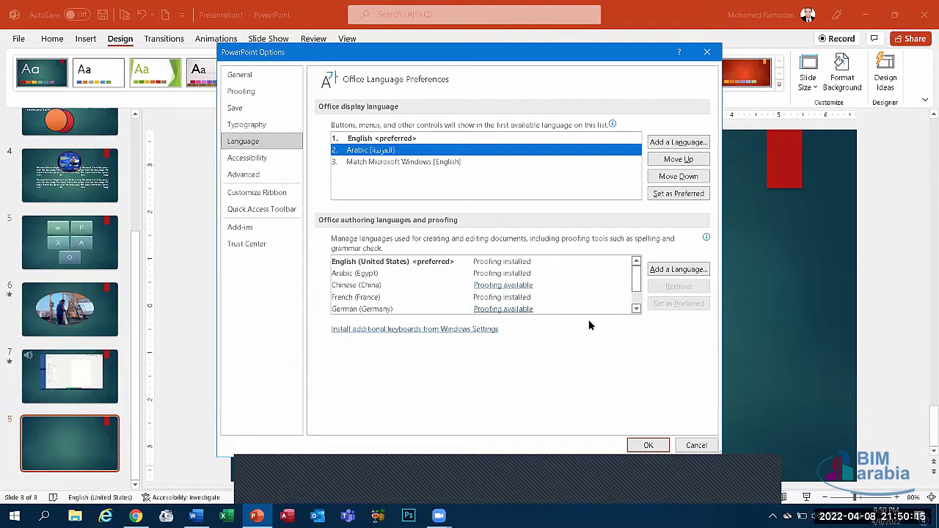
Step: Set Arabic (Egypt) as the preferred authoring language and close Options, acknowledging the restart notice
left_click(488, 490)
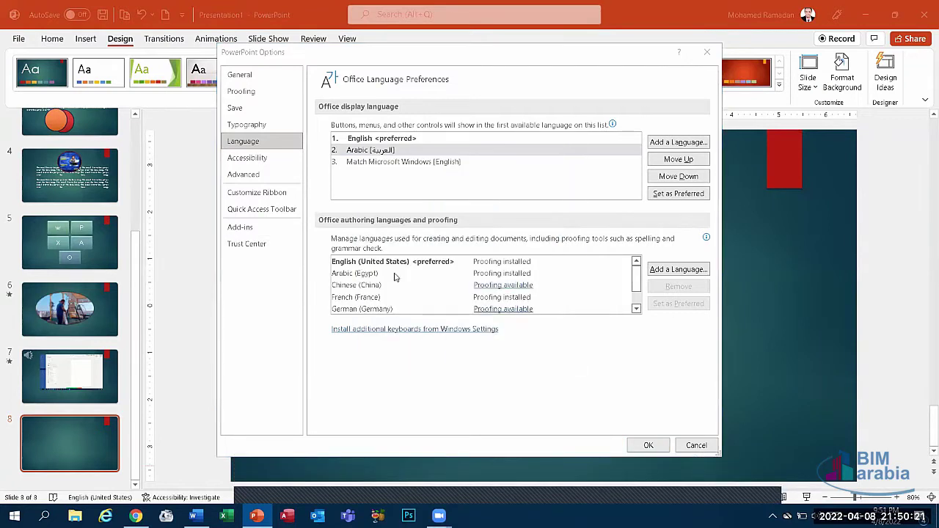
left_click(392, 274)
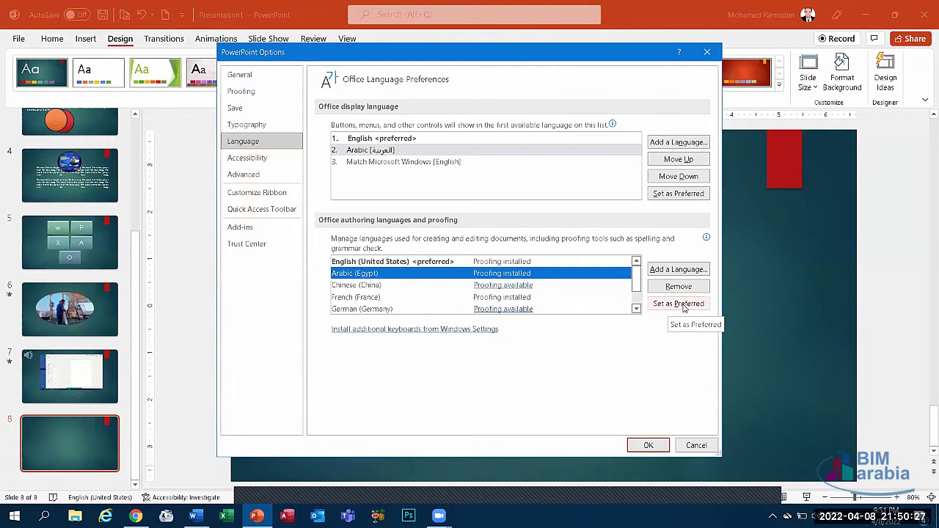
left_click(679, 308)
left_click(521, 313)
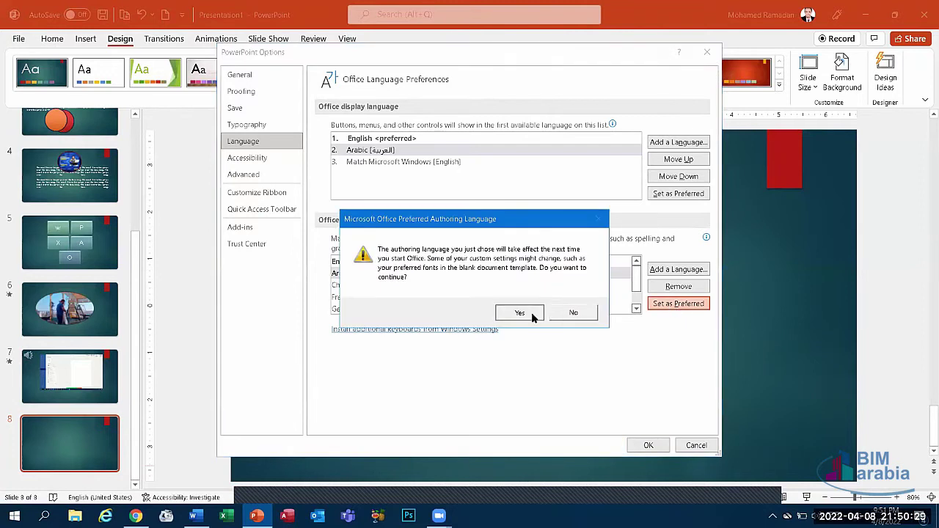
left_click(374, 151)
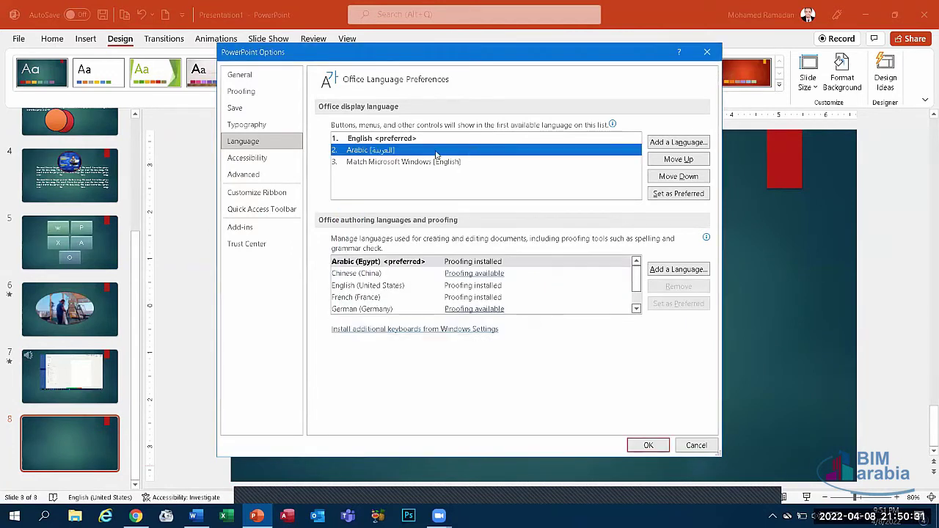
left_click(641, 445)
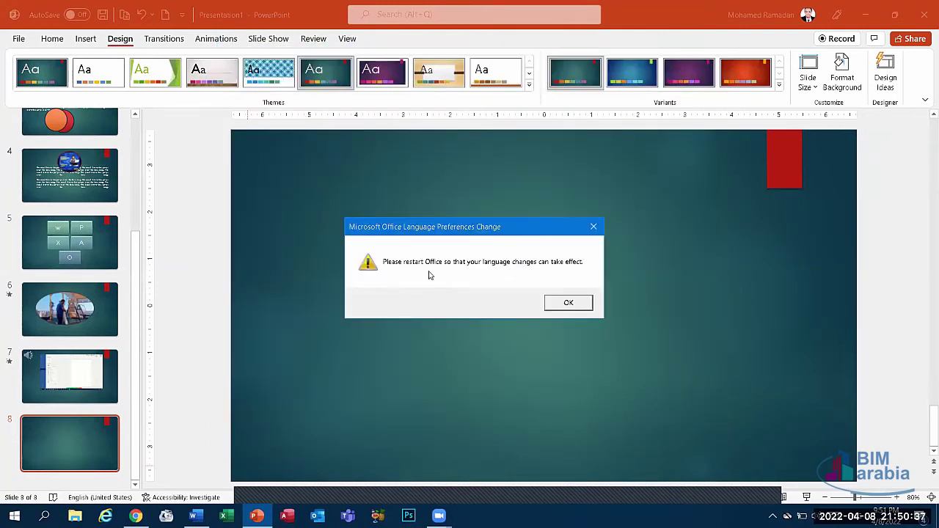
left_click(570, 305)
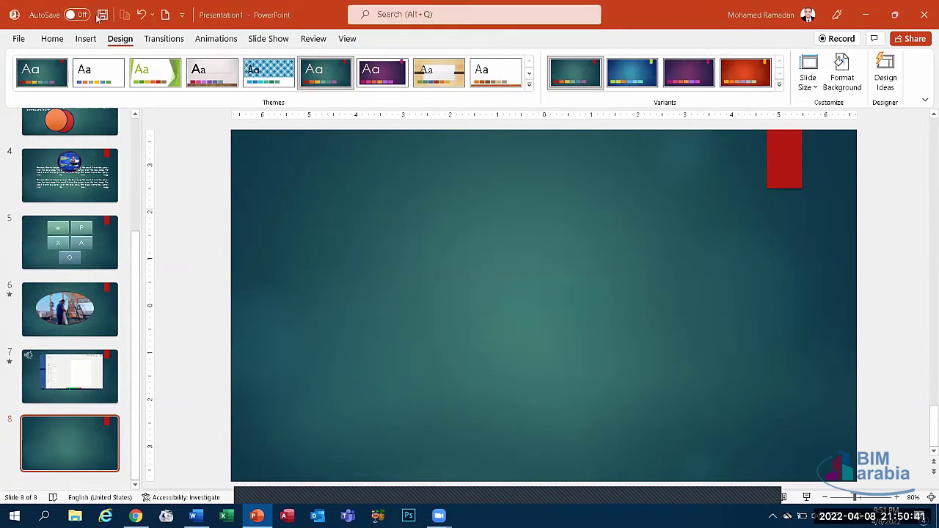
Step: Save the presentation as a .pptx file on the Desktop, then show the desktop
left_click(18, 38)
left_click(38, 194)
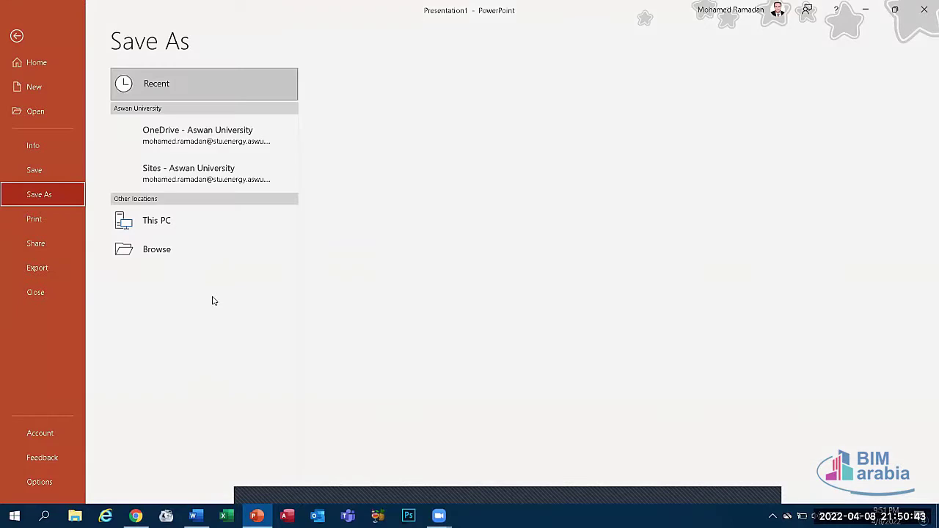
left_click(163, 279)
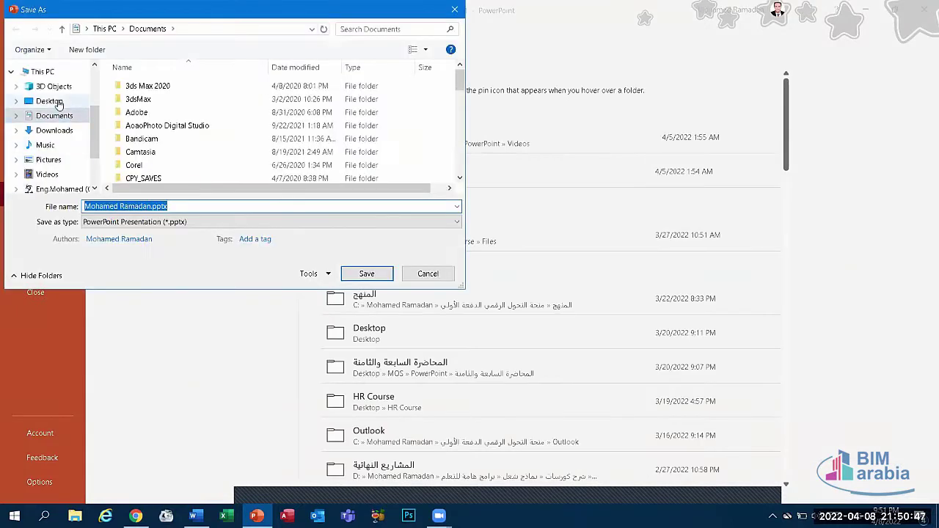
left_click(58, 103)
left_click(365, 273)
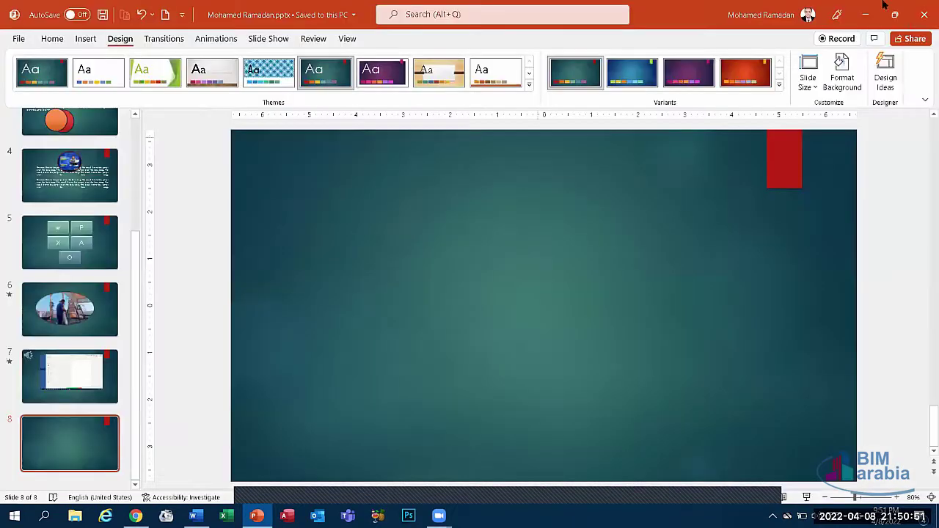
key("super+d")
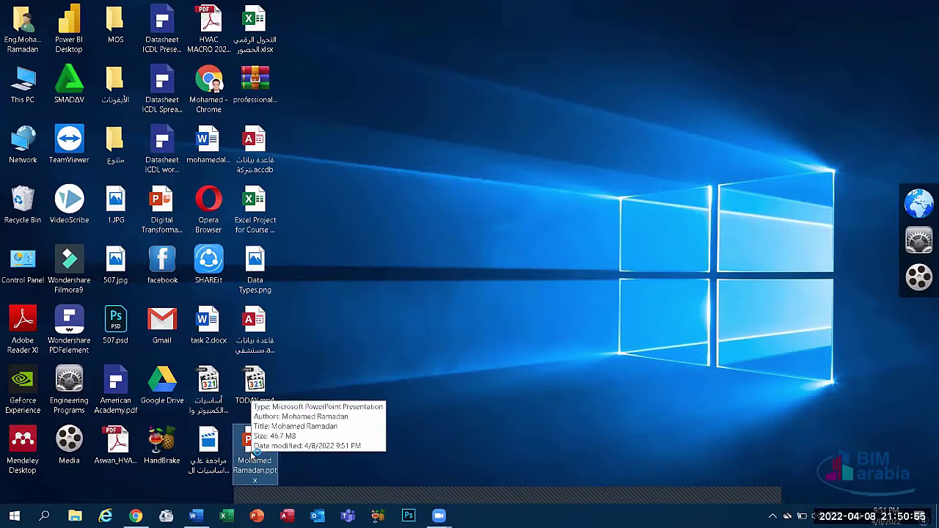
Step: Open the saved .pptx from its Desktop icon in PowerPoint
double_click(252, 457)
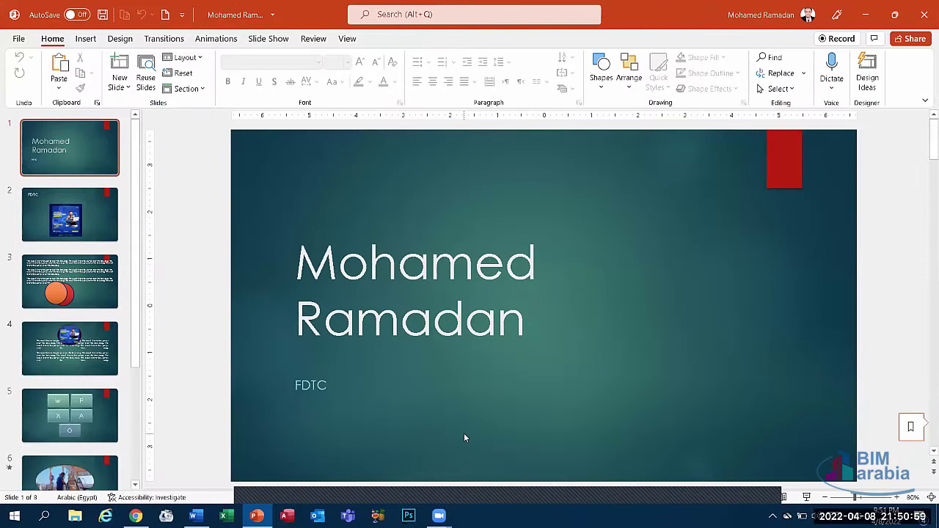
Step: Set Arabic as the preferred Office display language, then close PowerPoint to apply it
left_click(21, 39)
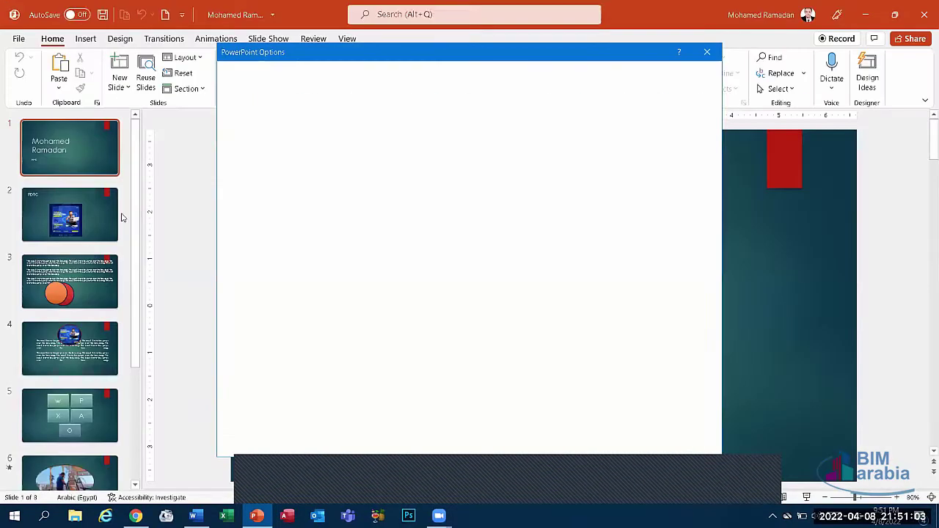
left_click(244, 141)
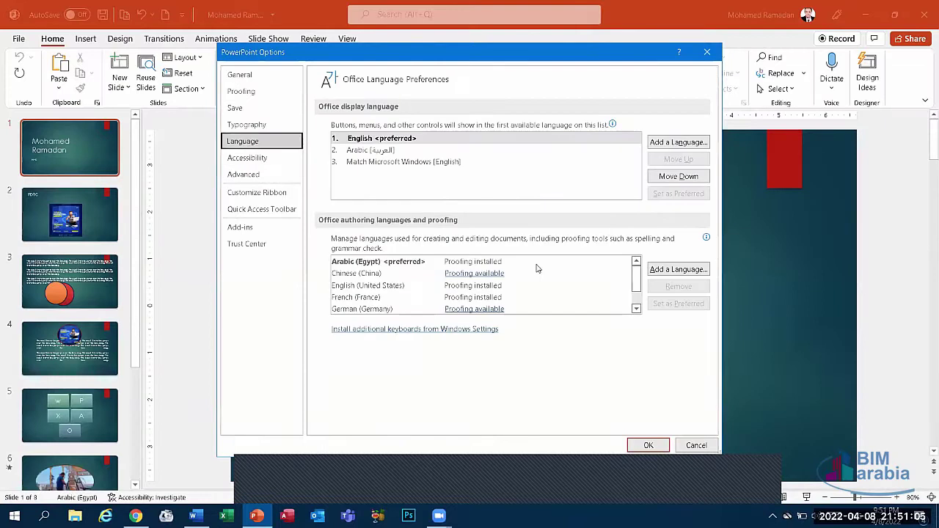
left_click(444, 266)
left_click(347, 151)
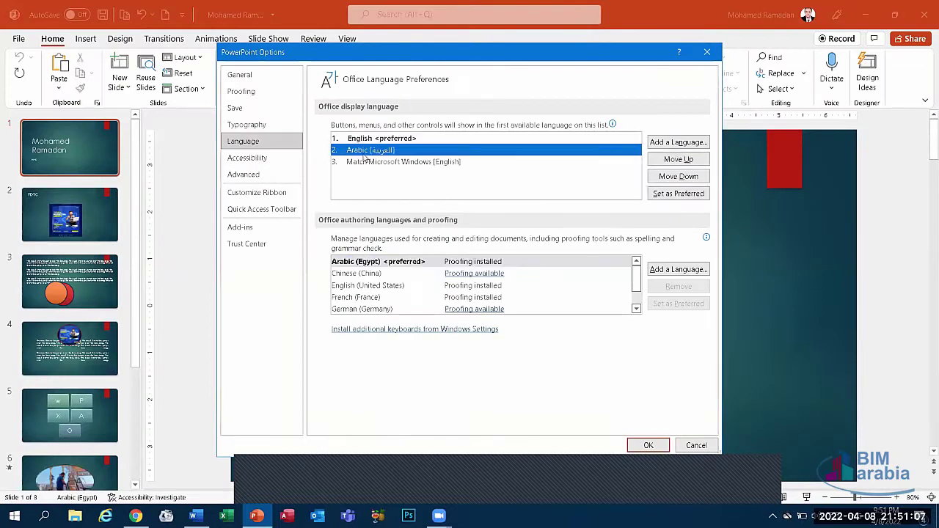
left_click(675, 194)
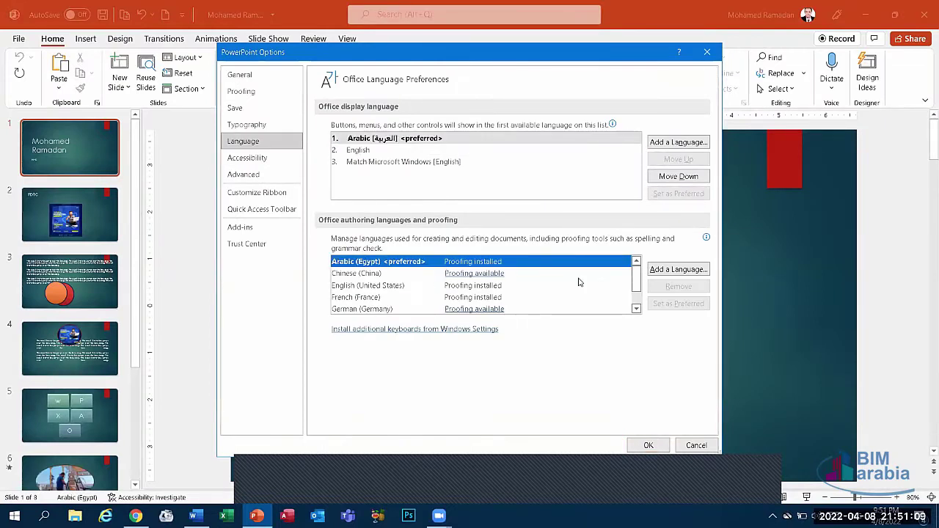
left_click(648, 445)
left_click(563, 303)
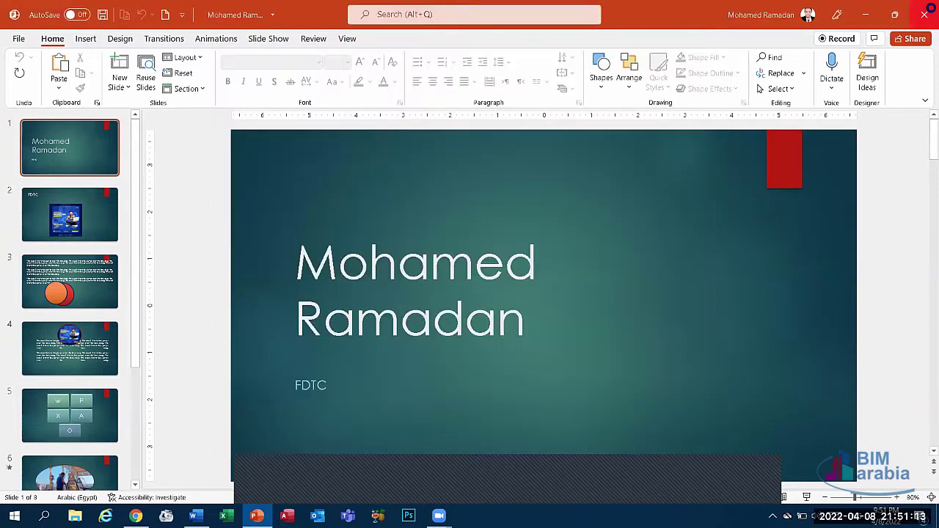
left_click(925, 15)
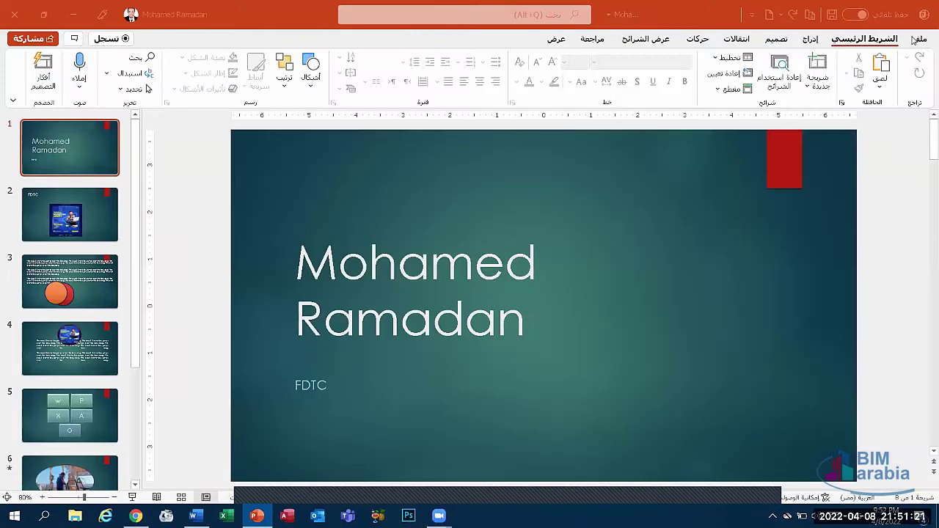
Step: In Options > Language, make English the preferred display language
key("alt+f")
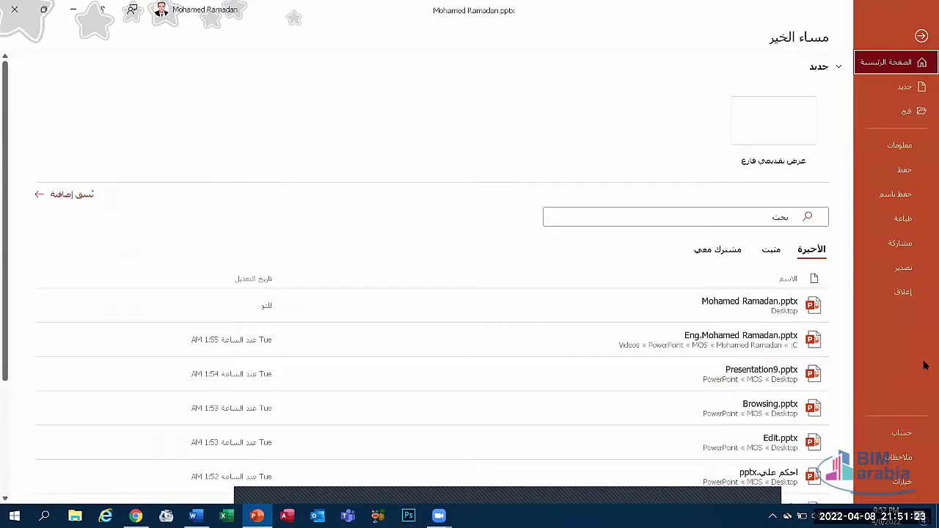
key("t")
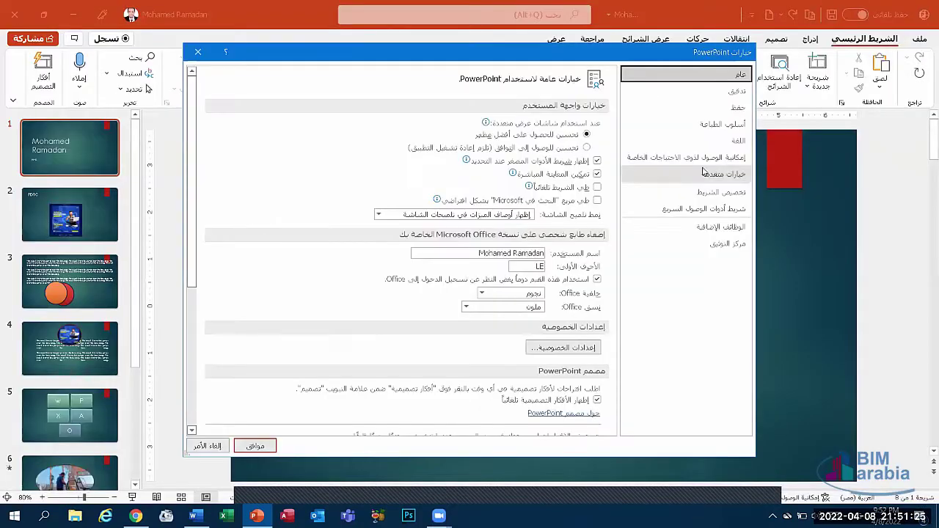
left_click(731, 139)
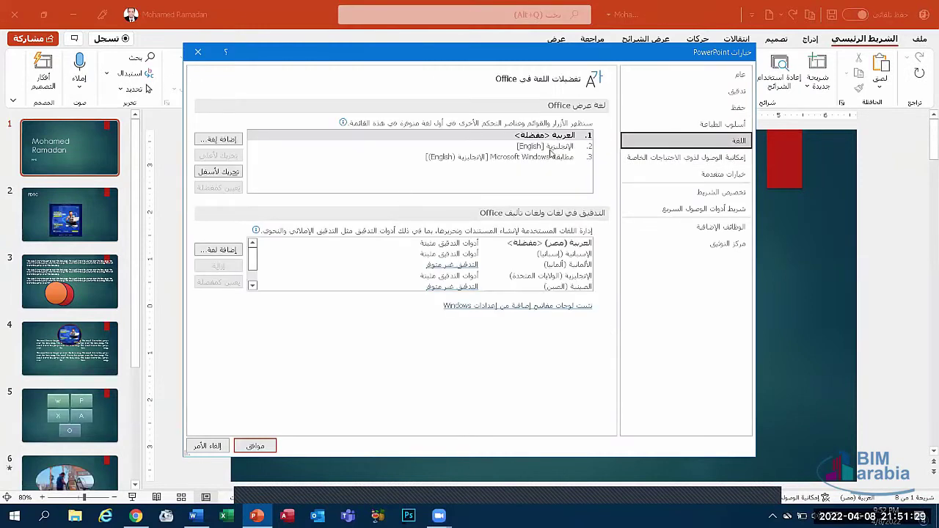
left_click(576, 146)
left_click(230, 188)
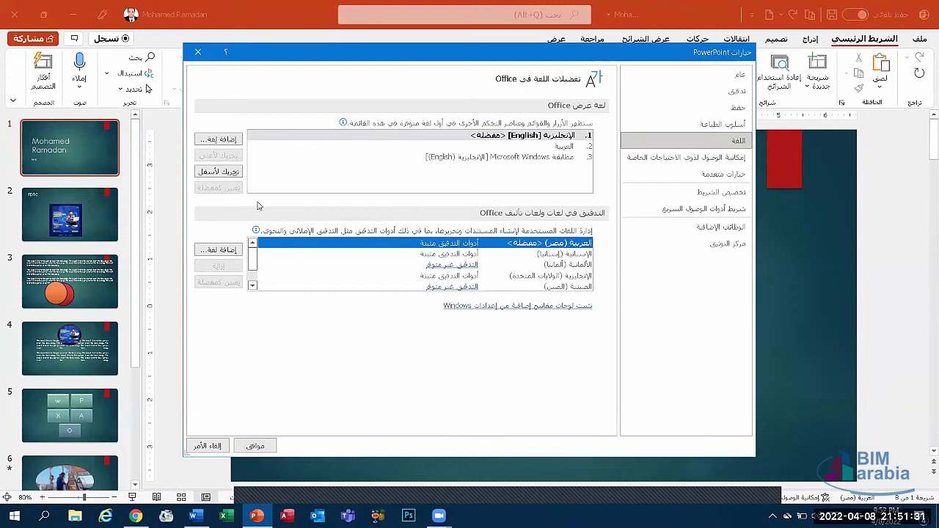
Step: Make English (United States) the preferred authoring and proofing language
left_click(569, 254)
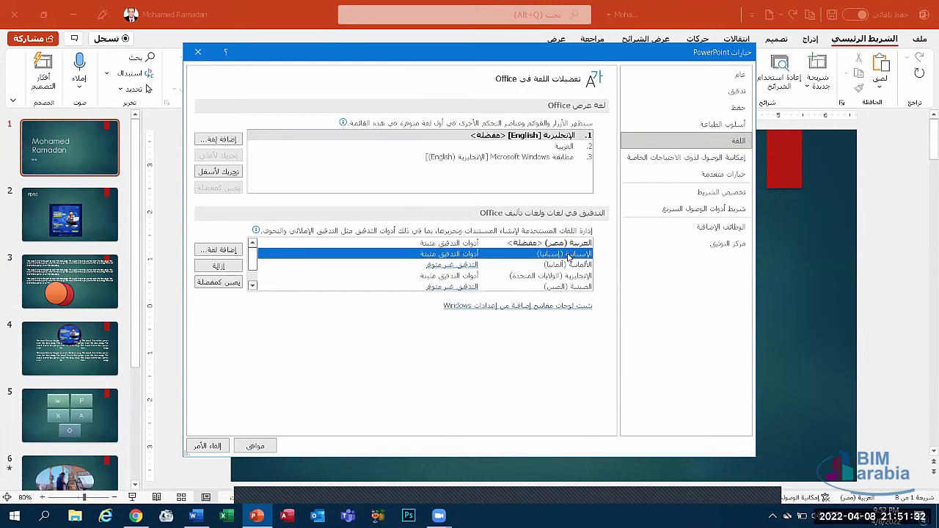
left_click(558, 245)
left_click(579, 277)
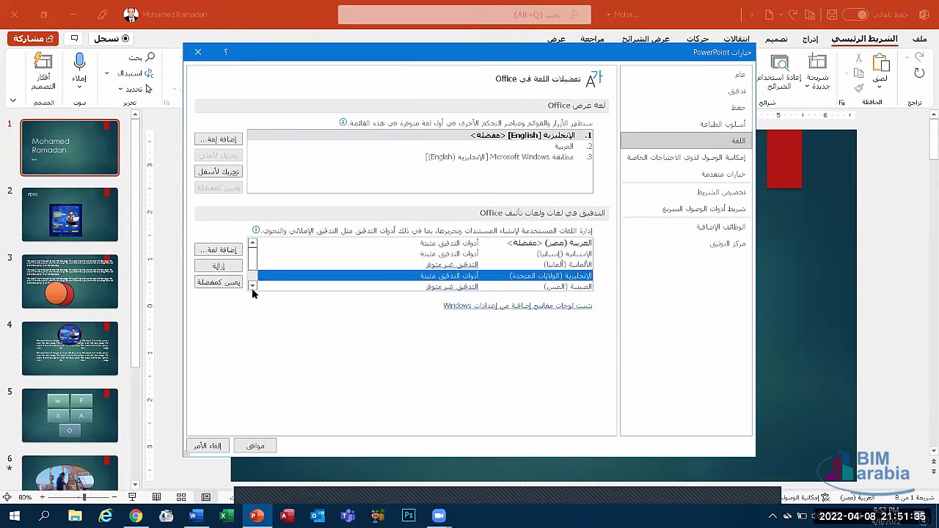
left_click(218, 282)
left_click(385, 313)
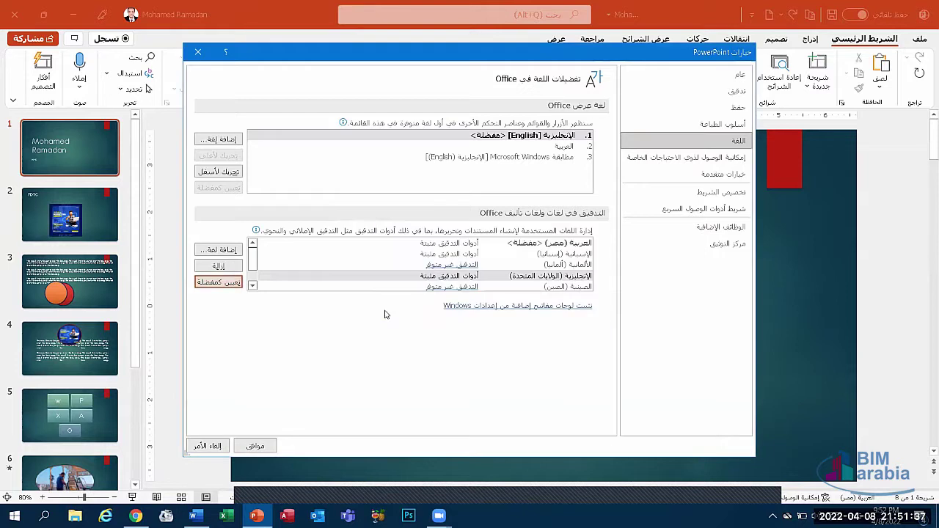
left_click(218, 283)
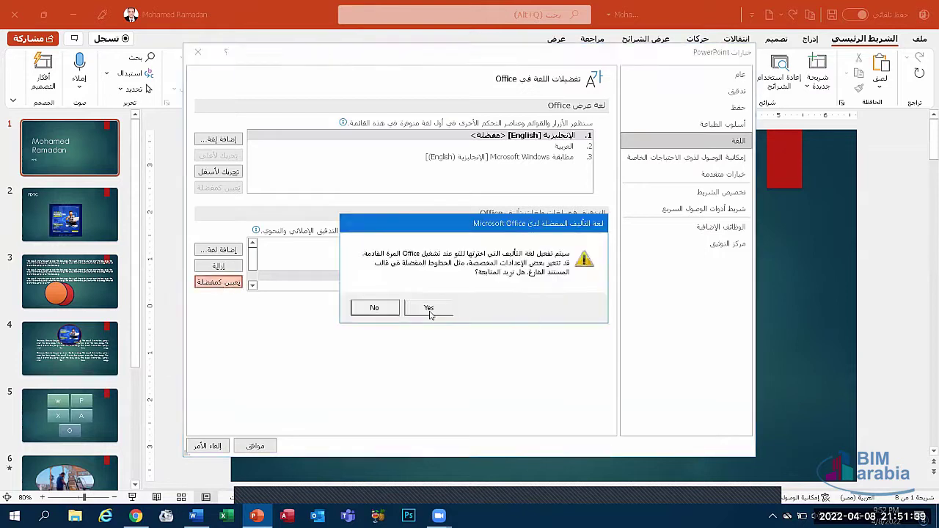
left_click(432, 314)
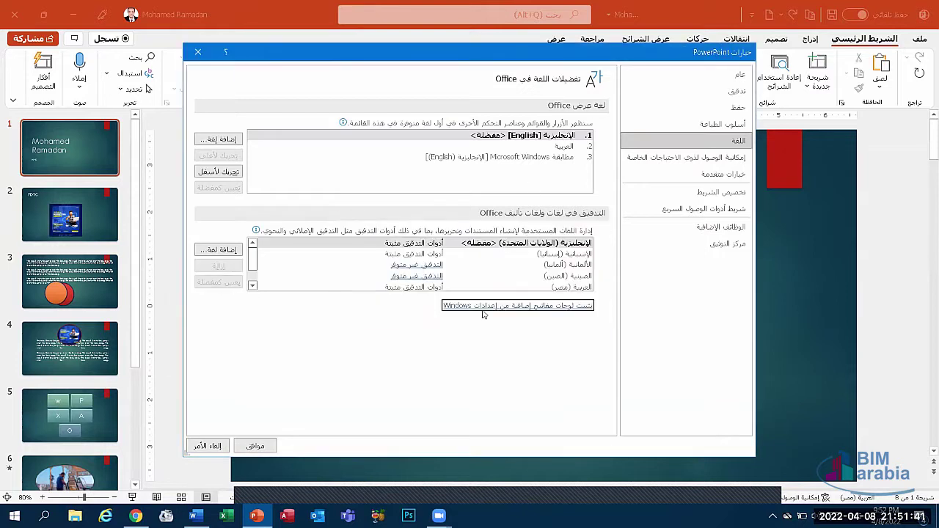
Step: Apply the language settings, close PowerPoint, and reopen the presentation from the desktop
left_click(257, 447)
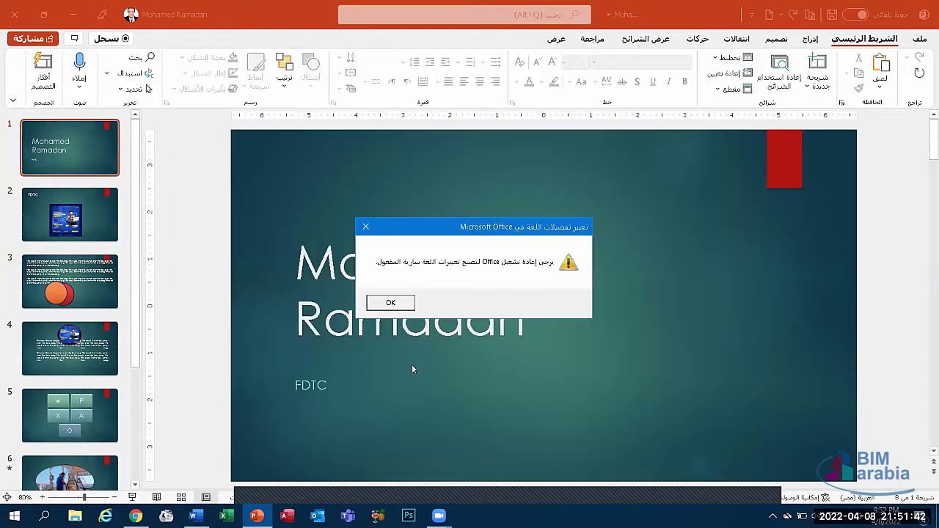
left_click(398, 304)
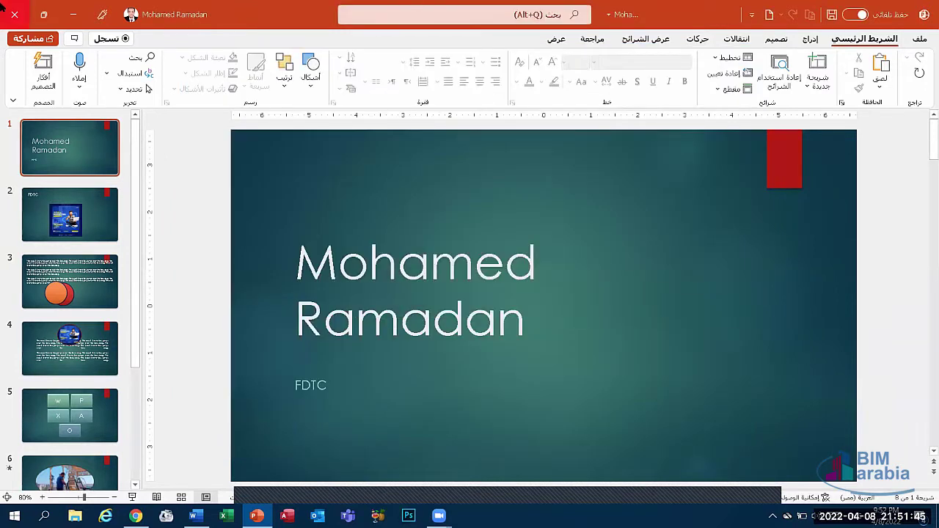
left_click(6, 7)
double_click(255, 447)
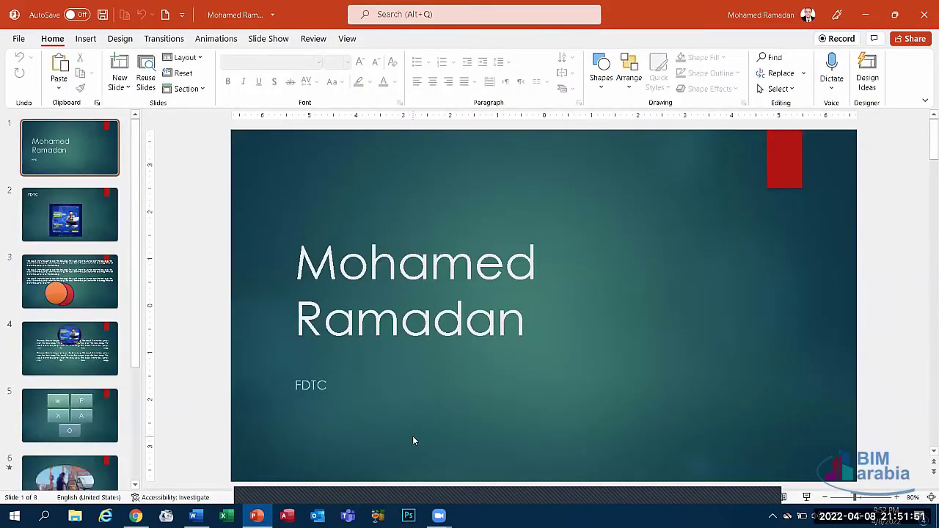
left_click(330, 400)
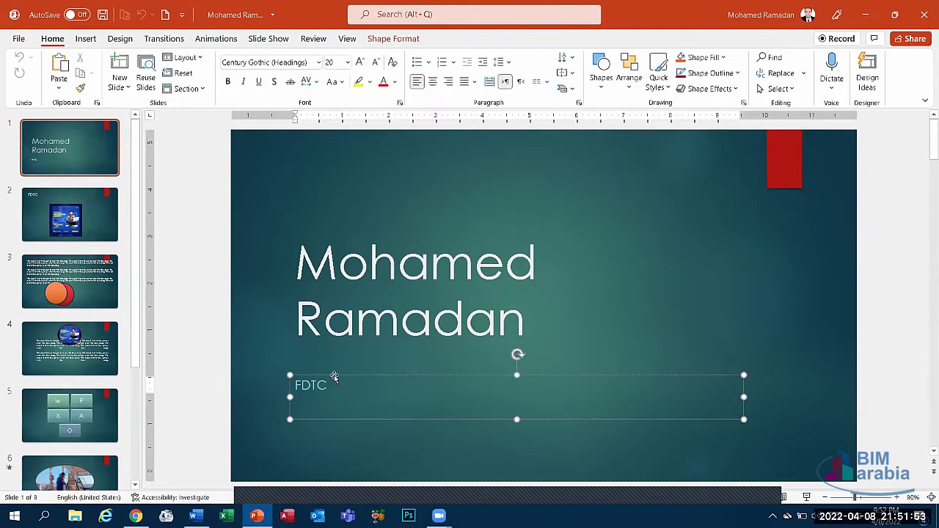
left_click(335, 376)
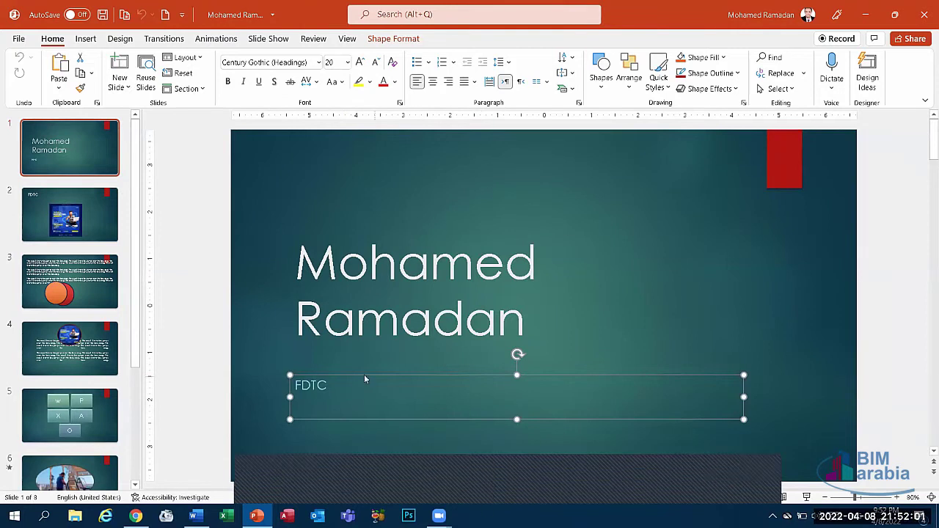
left_click(18, 38)
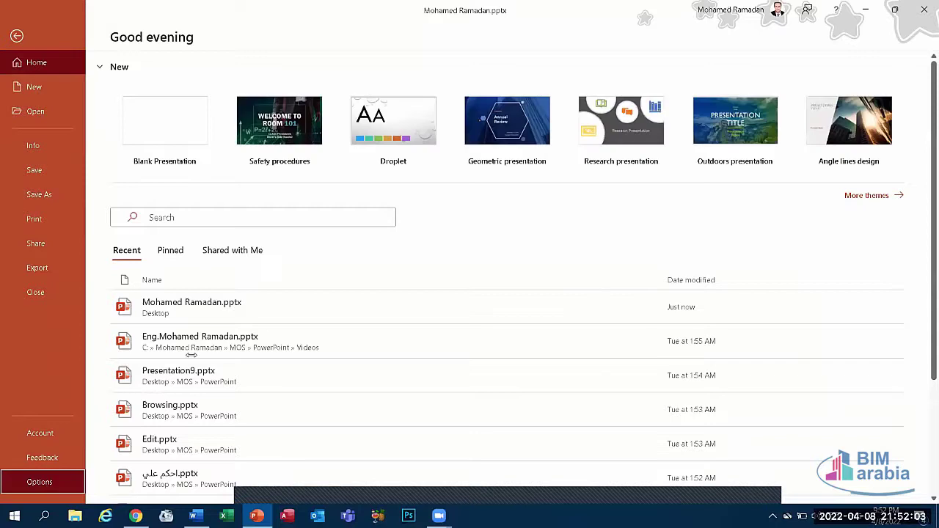
left_click(40, 482)
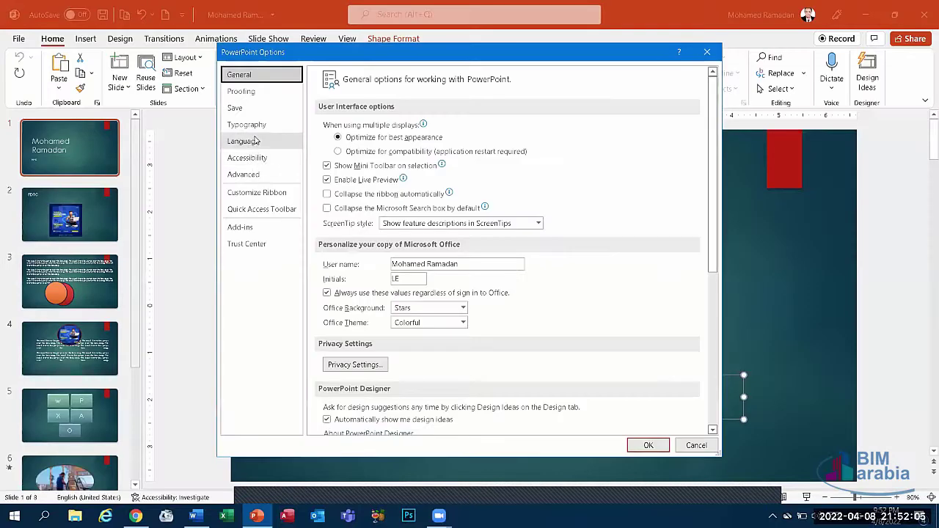
left_click(256, 140)
left_click(367, 274)
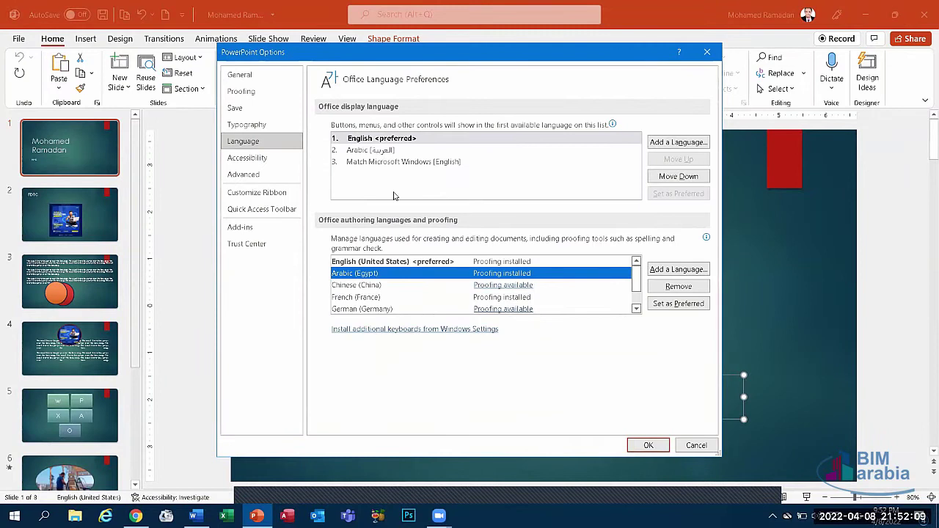
left_click(697, 445)
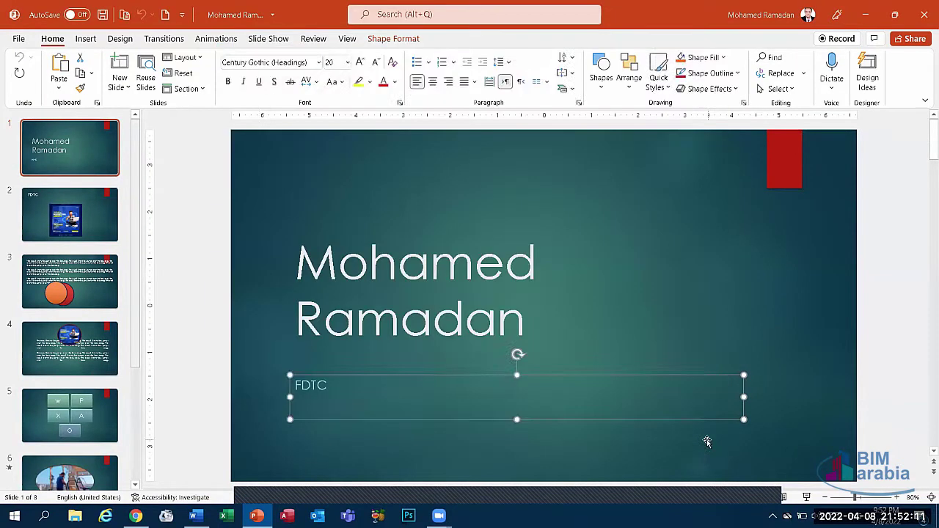
left_click(225, 312)
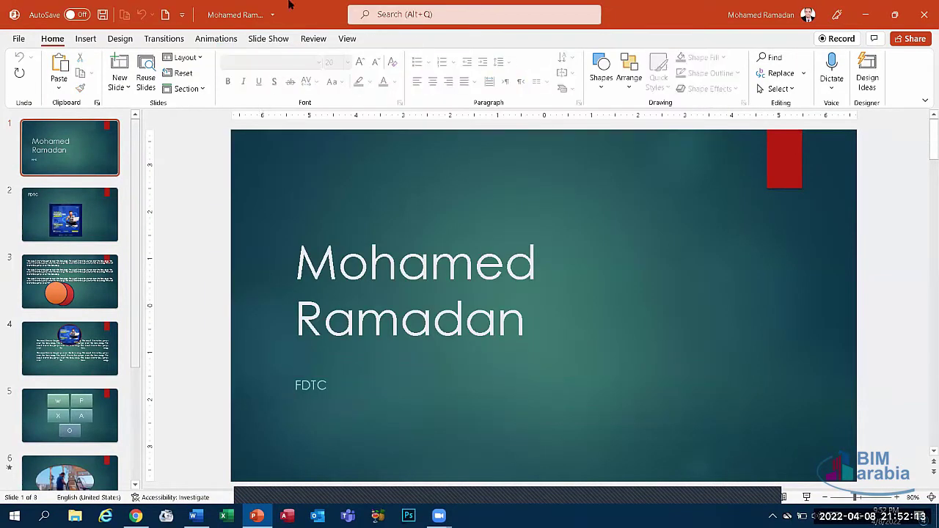
Step: Apply the grey wood-floor theme to the deck, with the teal Ion theme on slide 1 only
left_click(129, 38)
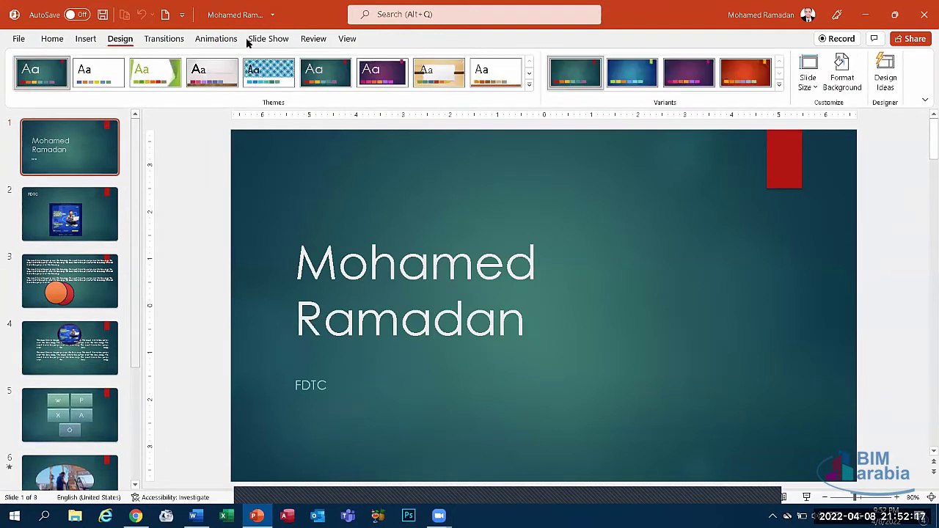
left_click(216, 73)
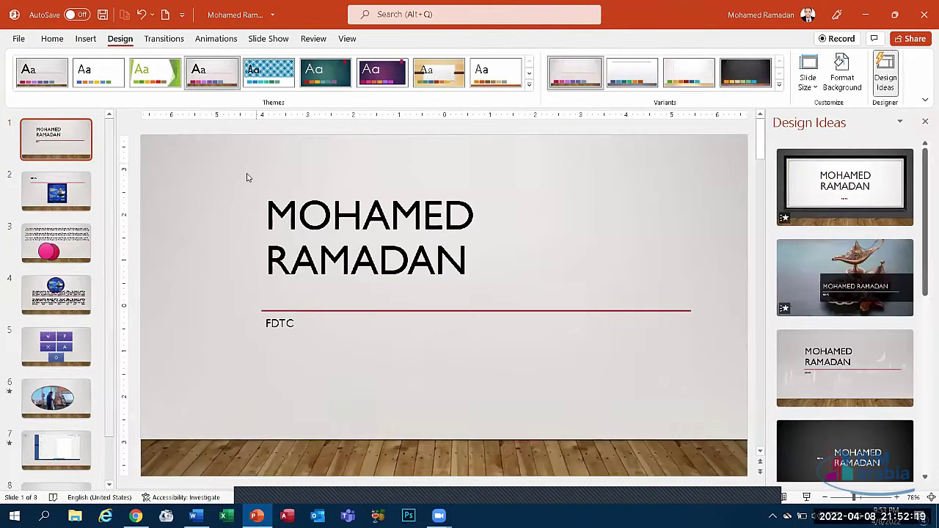
left_click(923, 122)
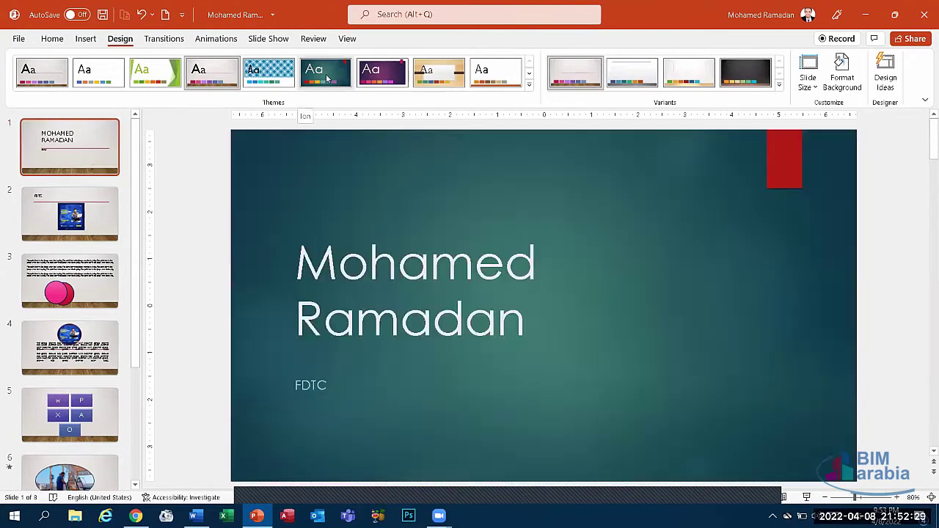
right_click(328, 77)
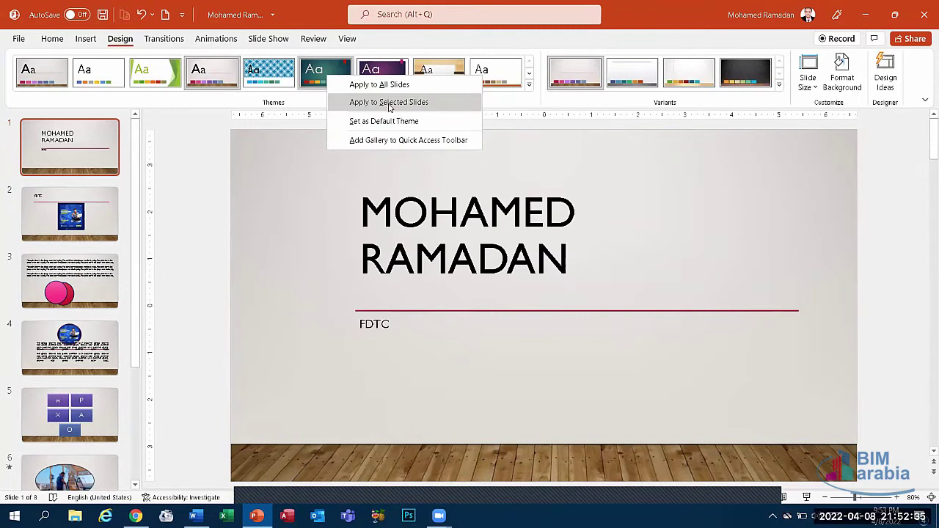
left_click(390, 107)
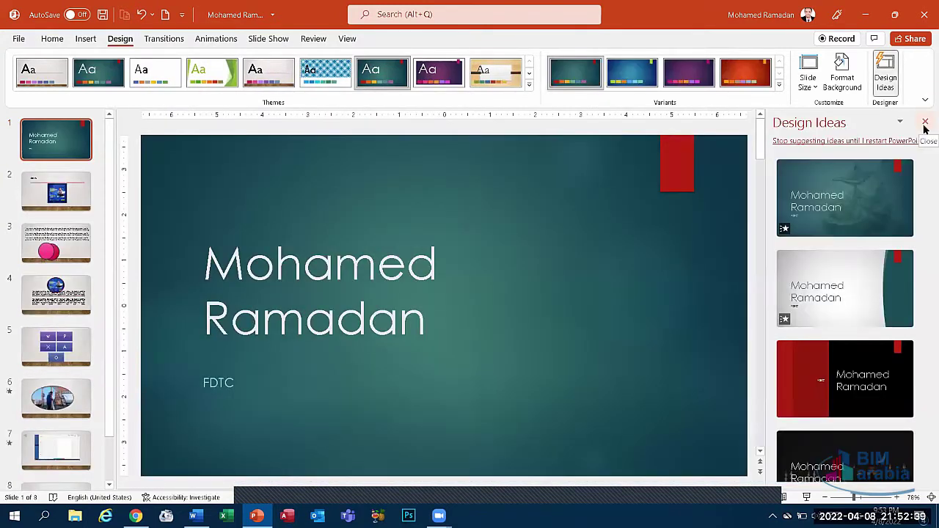
left_click(926, 123)
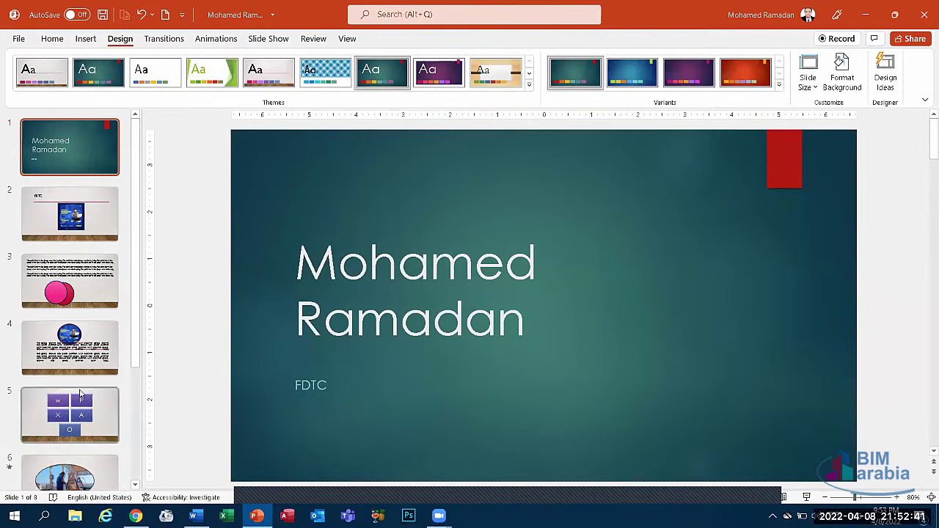
Step: Give slide 5 alone the tan framed theme
left_click(67, 422)
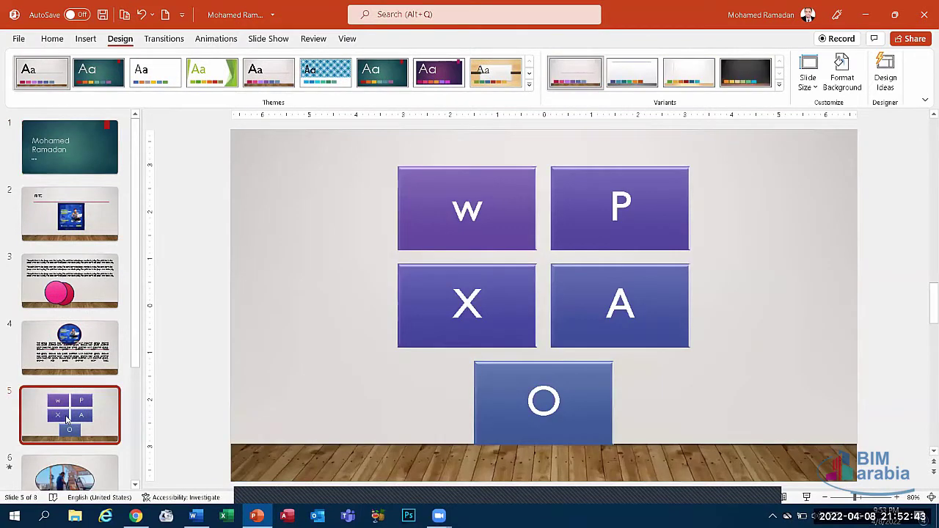
right_click(500, 74)
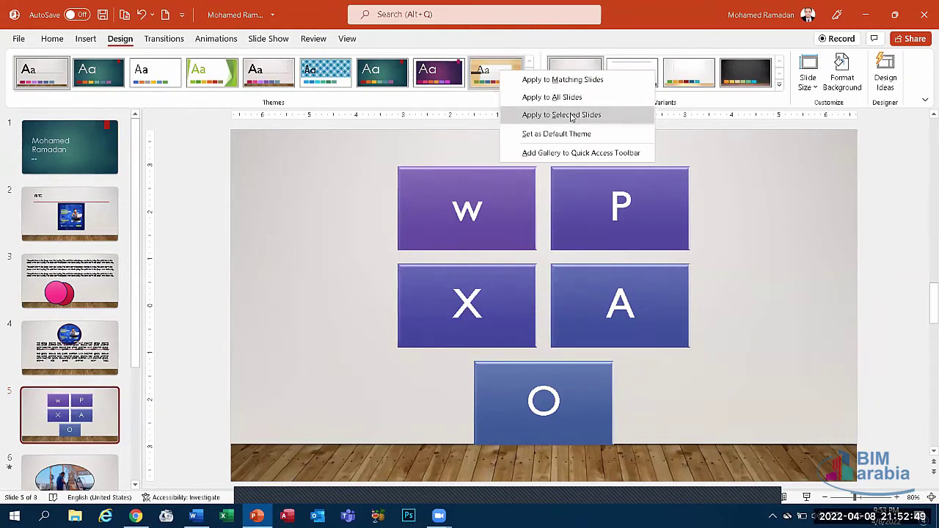
left_click(572, 116)
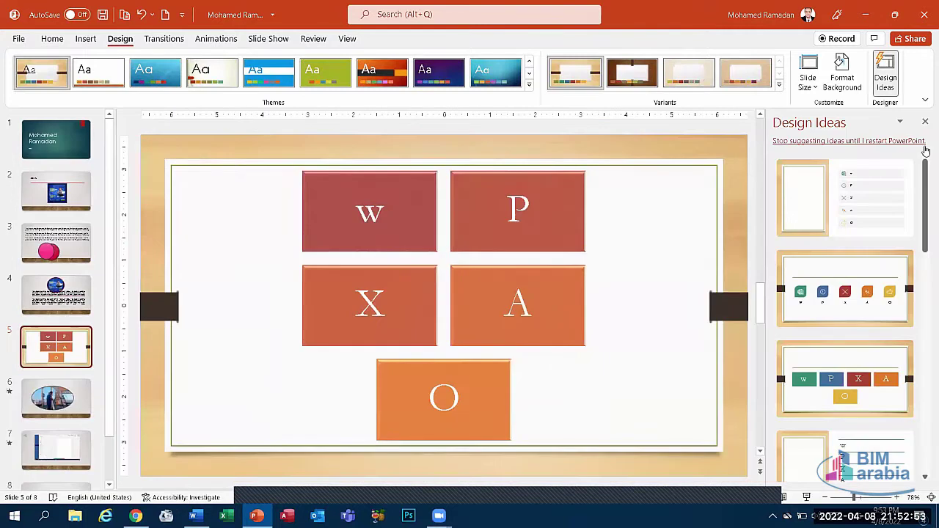
left_click(925, 122)
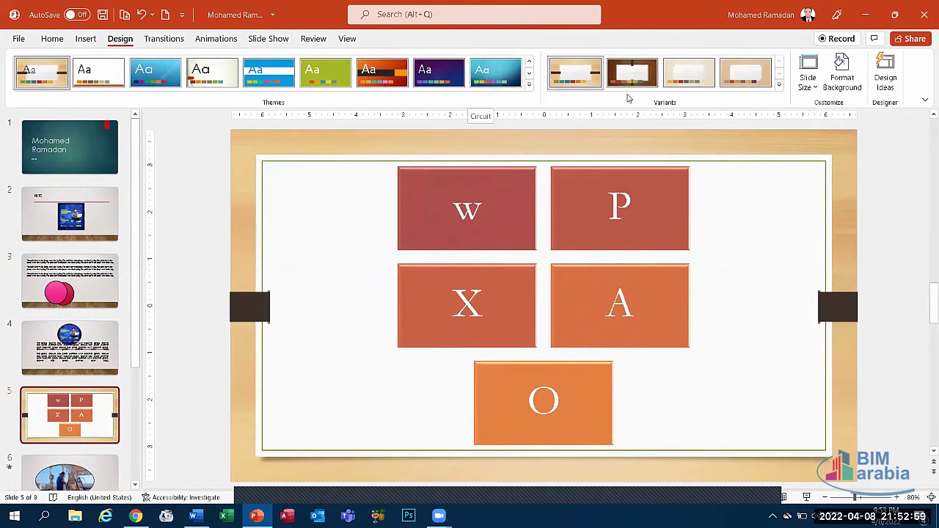
left_click(815, 88)
left_click(832, 116)
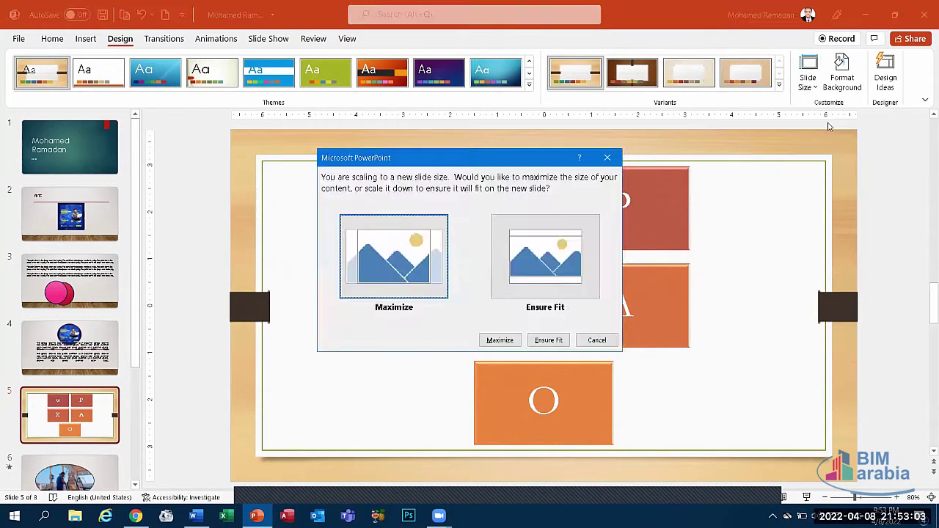
left_click(499, 340)
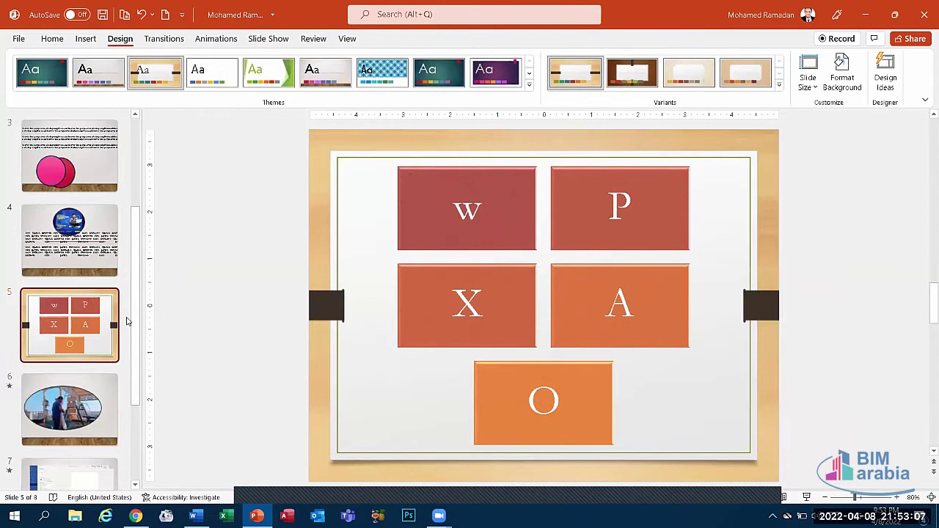
scroll(126, 321, "up", 3)
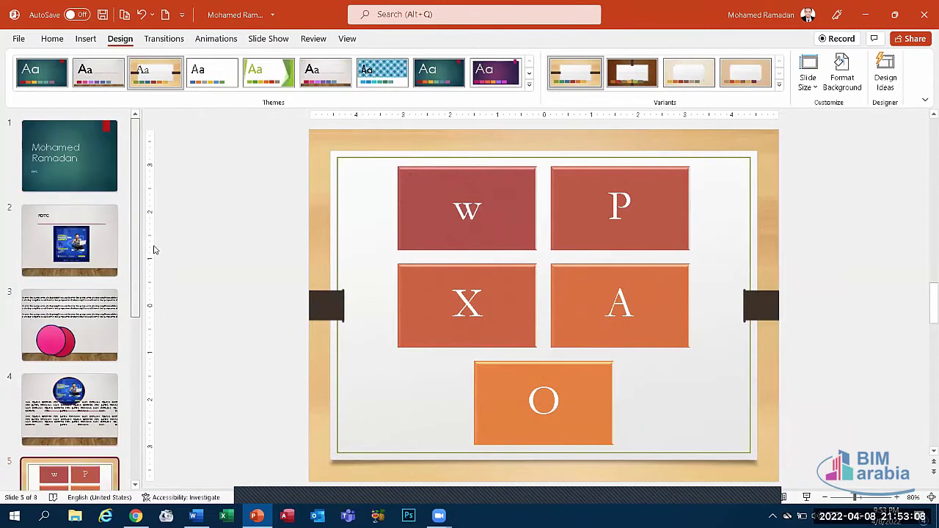
left_click(808, 80)
left_click(819, 139)
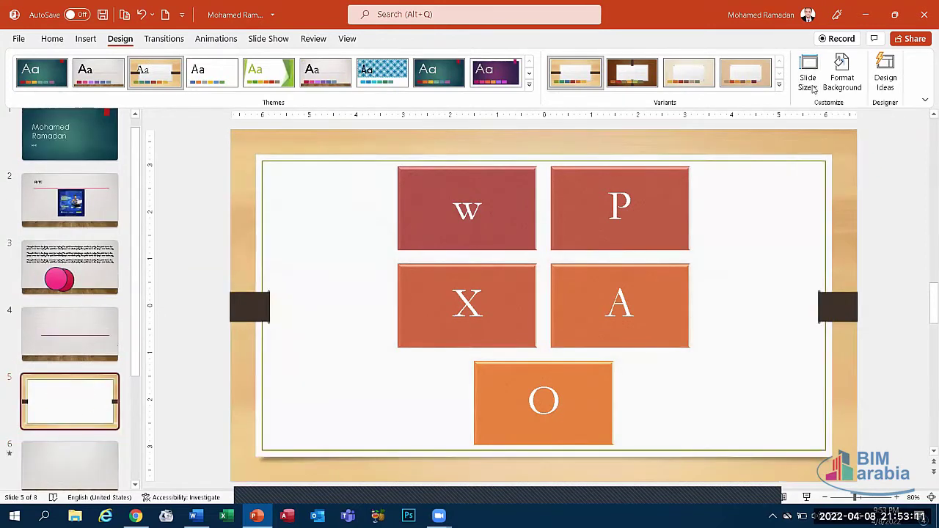
left_click(811, 82)
left_click(828, 167)
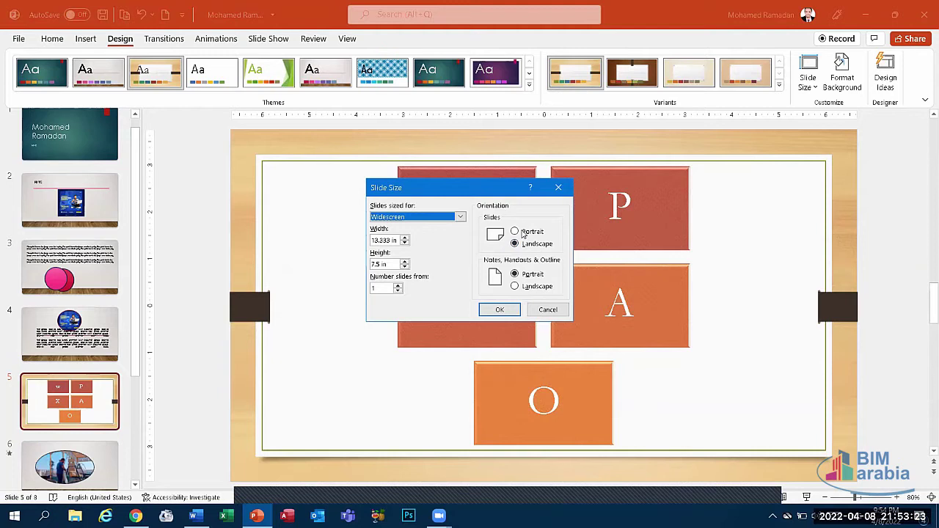
left_click(548, 310)
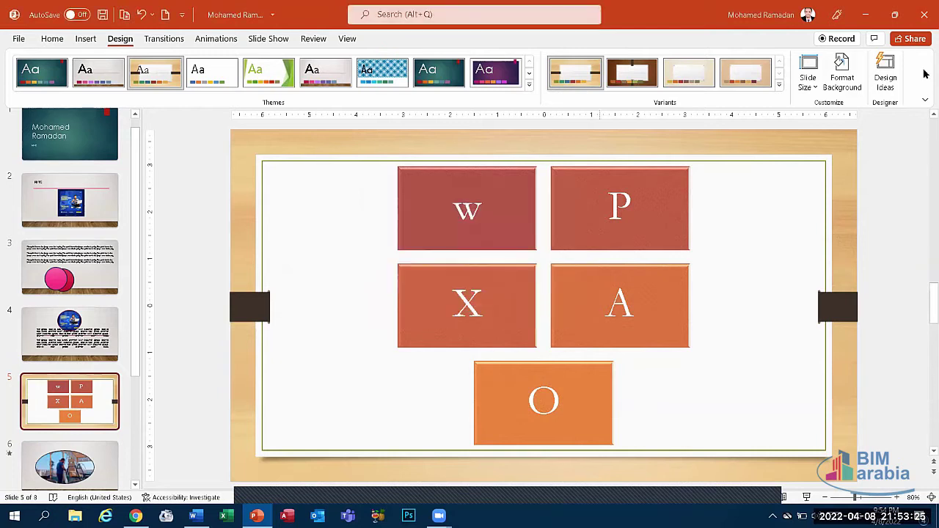
left_click(857, 76)
Step: Switch slide 5's background to a tan wood texture fill and return to slide 1
left_click(804, 203)
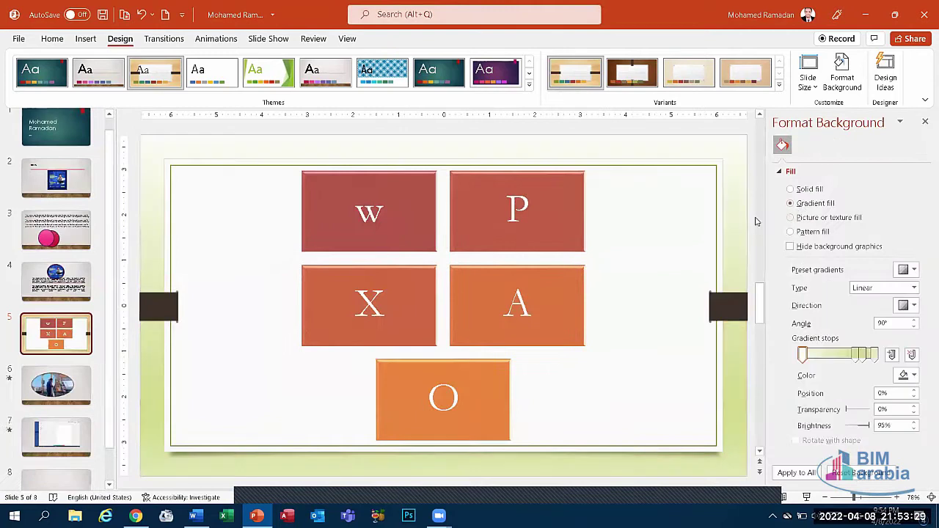
left_click(803, 217)
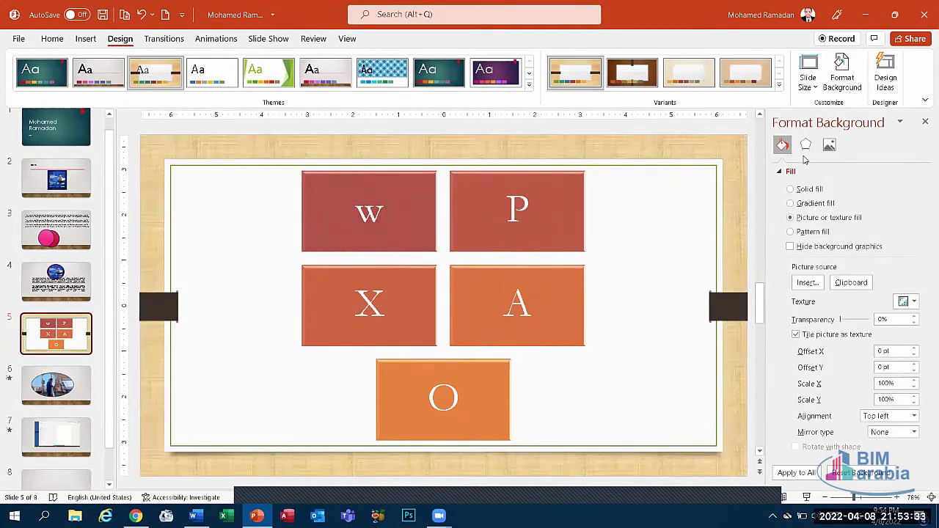
left_click(924, 123)
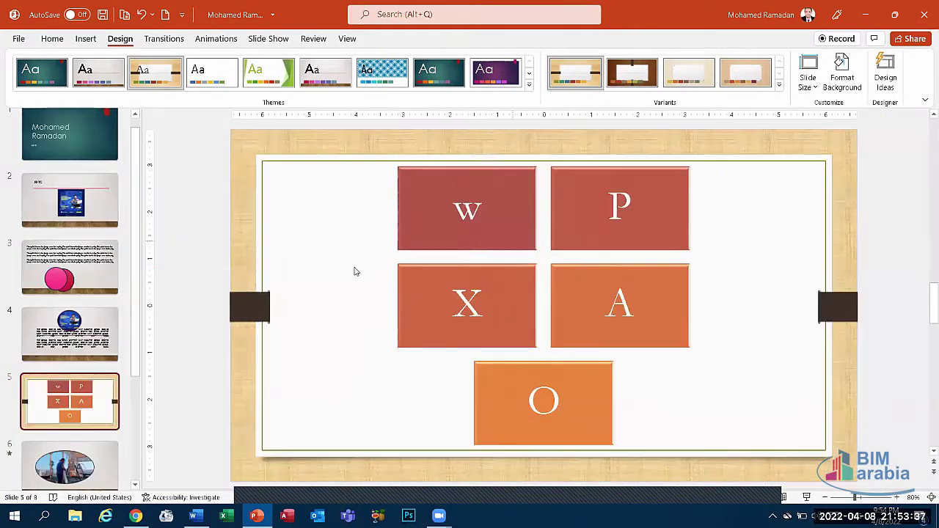
scroll(53, 296, "up", 2)
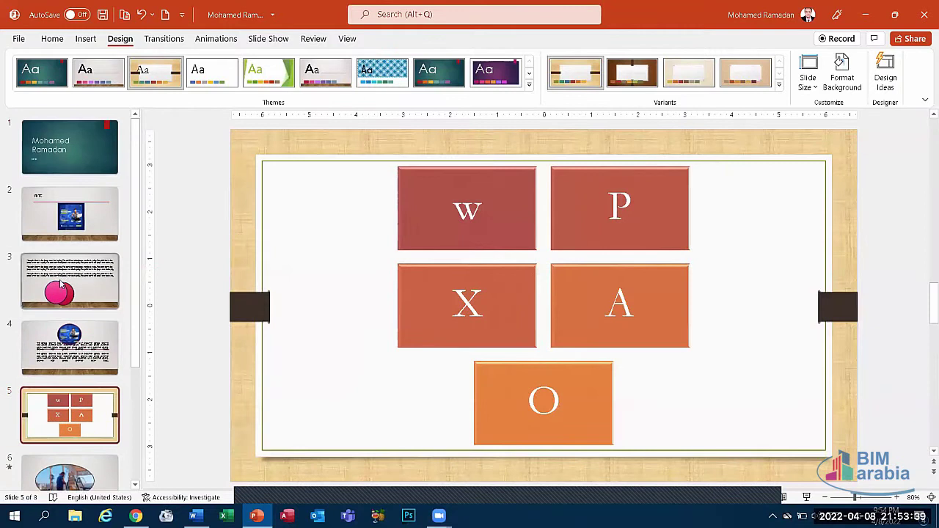
left_click(73, 147)
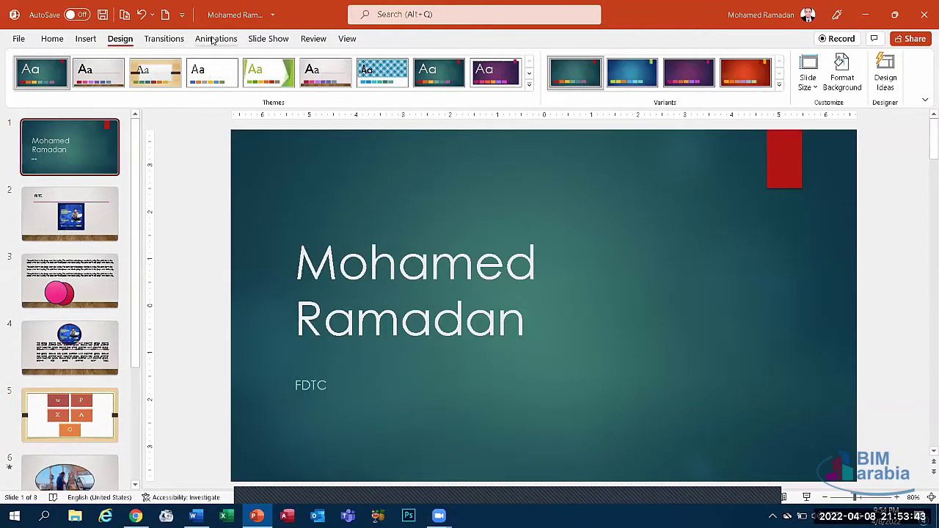
Step: Apply the Shape transition to slide 1 and Curtains to slide 2
left_click(168, 40)
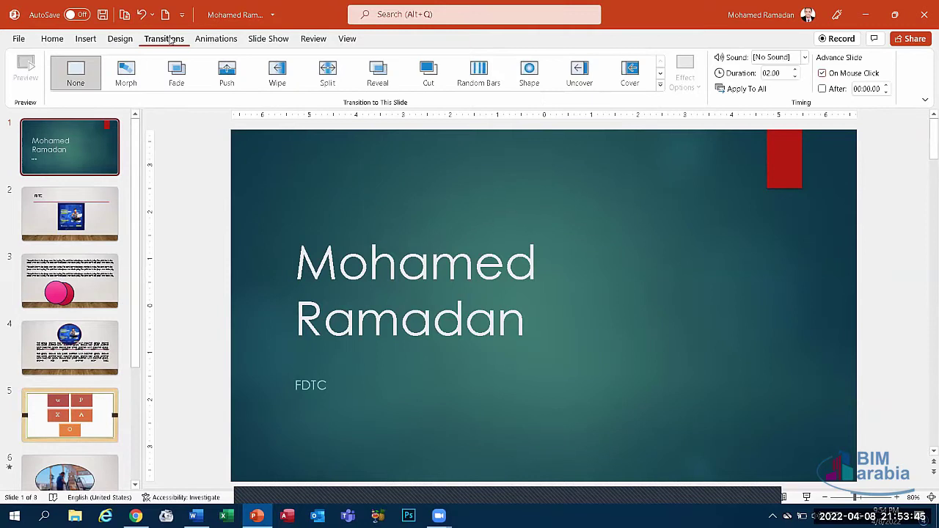
left_click(211, 42)
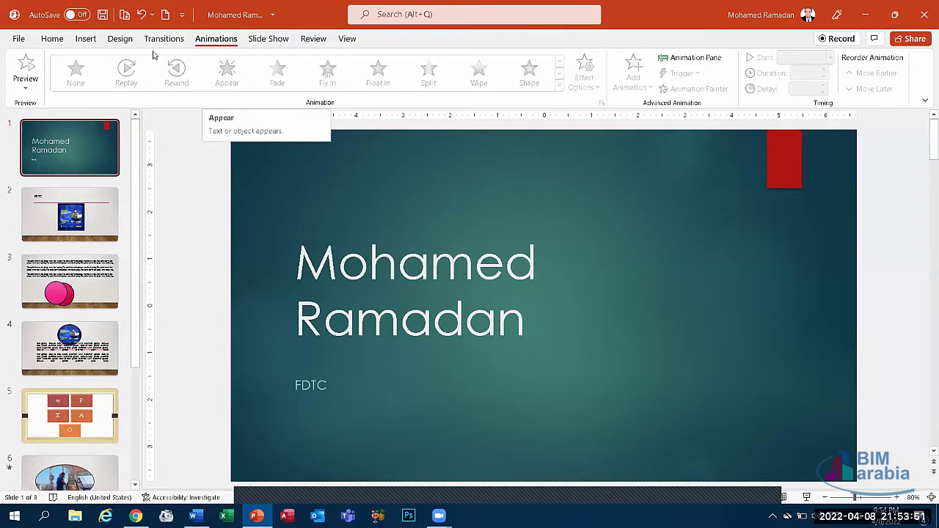
left_click(176, 42)
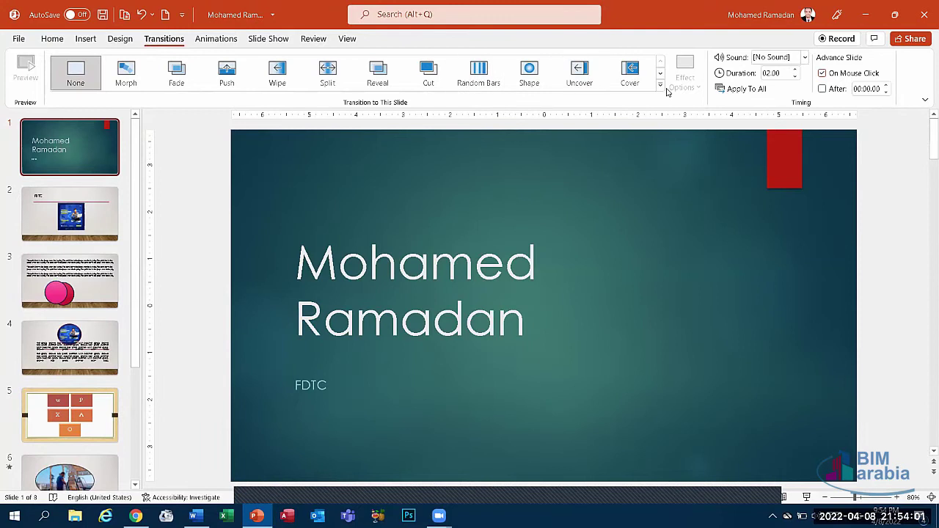
left_click(533, 81)
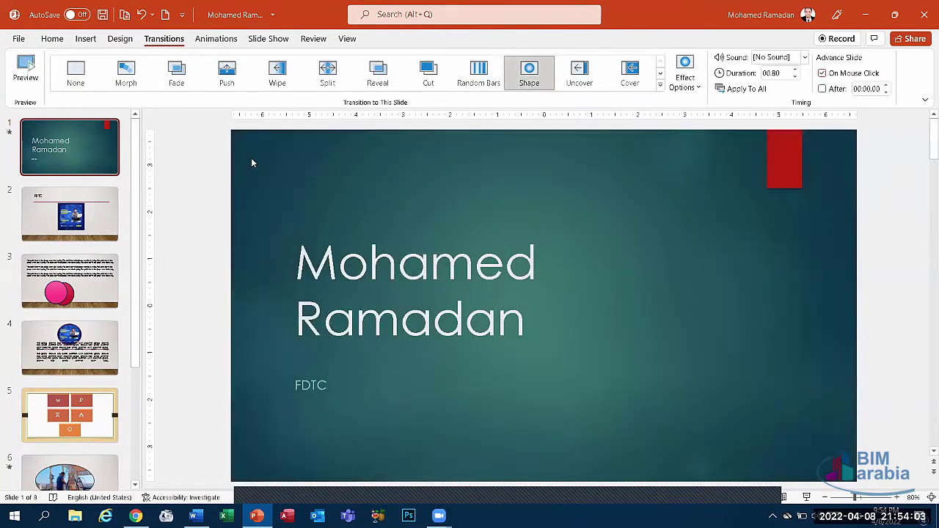
left_click(77, 229)
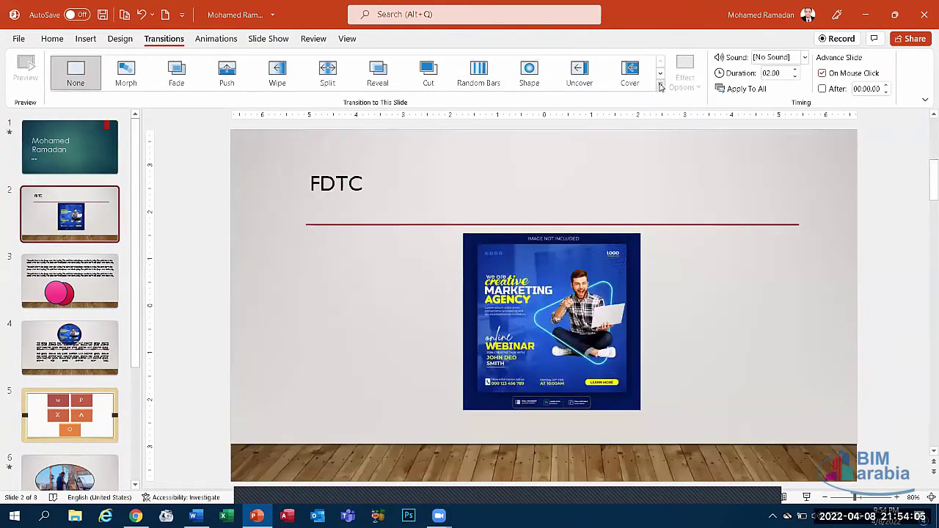
left_click(660, 85)
left_click(170, 187)
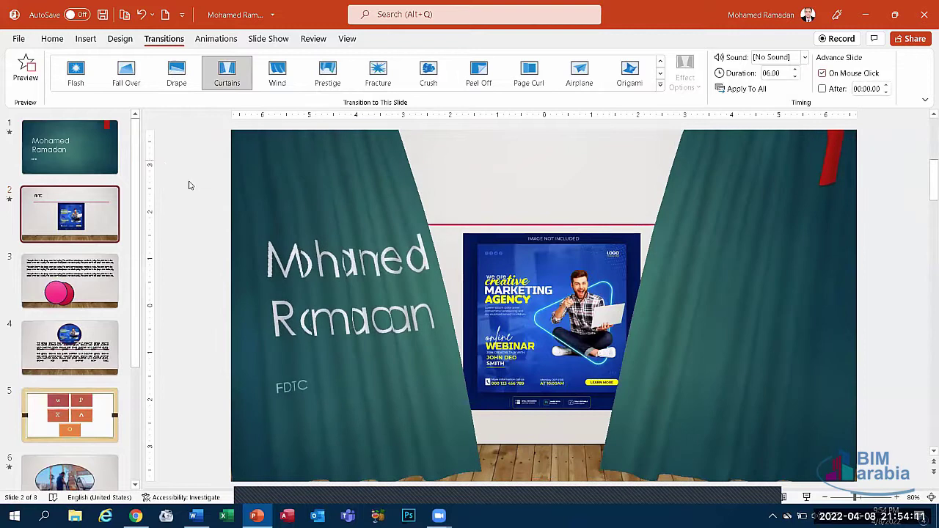
Step: Give slides 3–6 Split, Cover, Ferris Wheel and Random Bars transitions, ending on slide 8
key("Down")
left_click(328, 74)
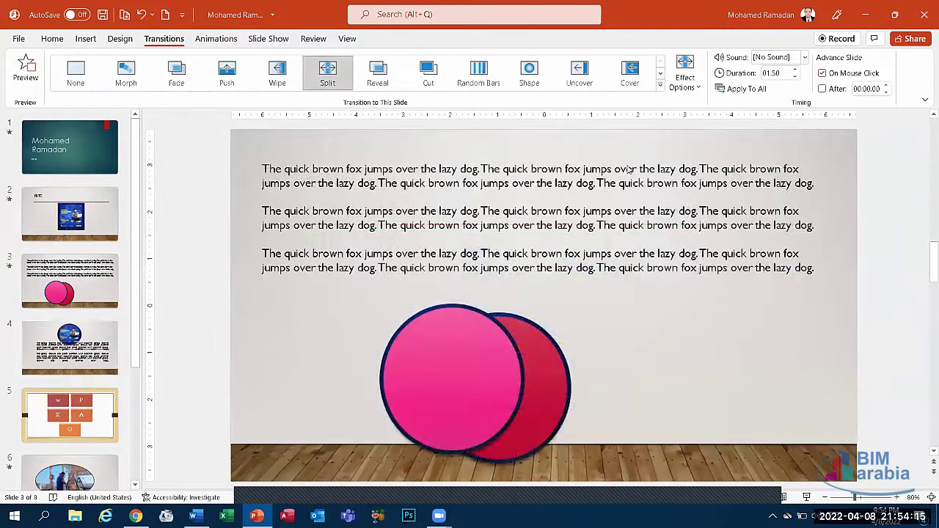
key("Down")
left_click(646, 81)
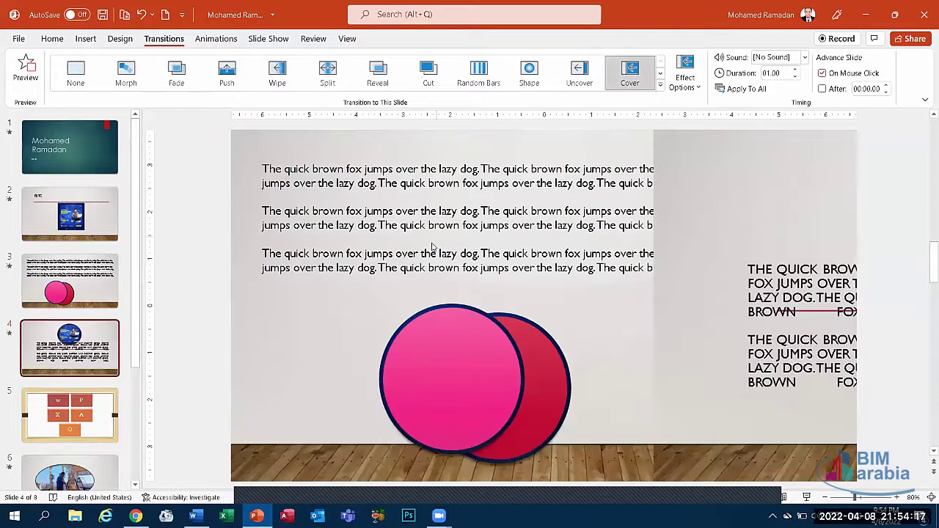
key("Down")
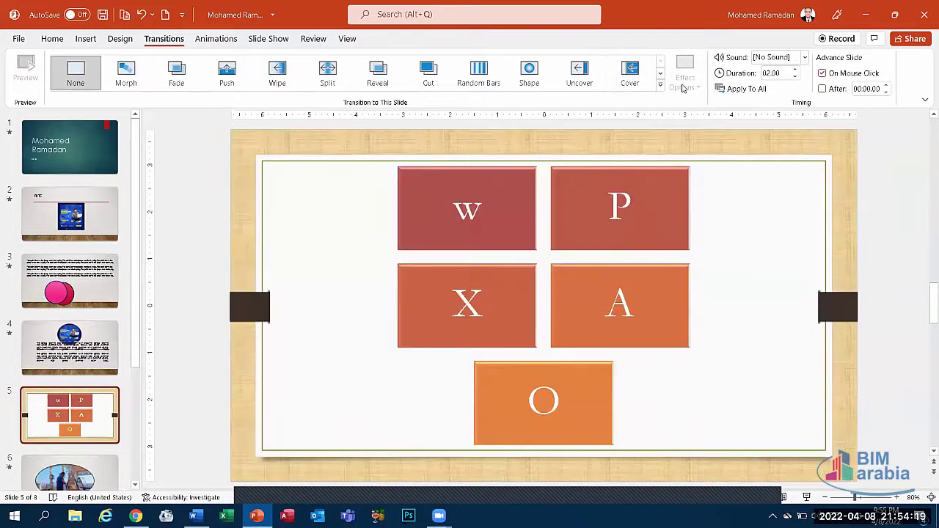
left_click(659, 85)
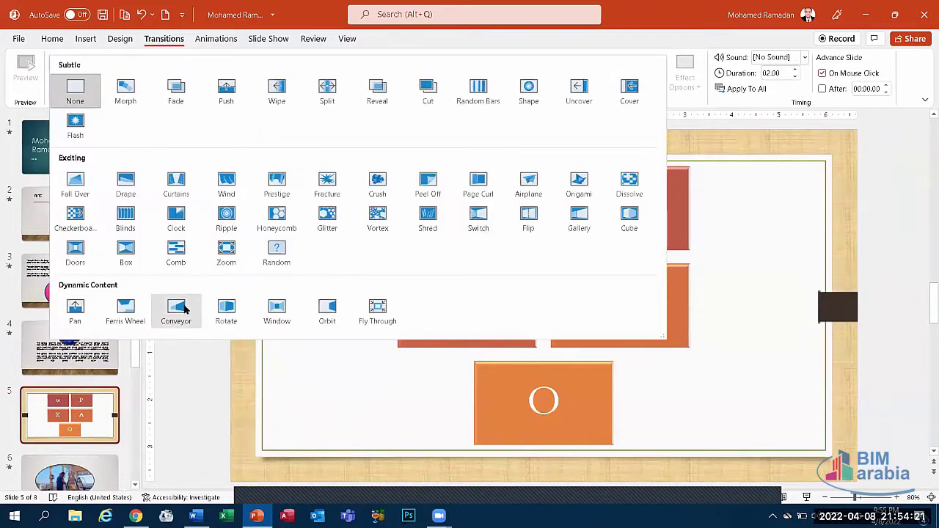
left_click(136, 322)
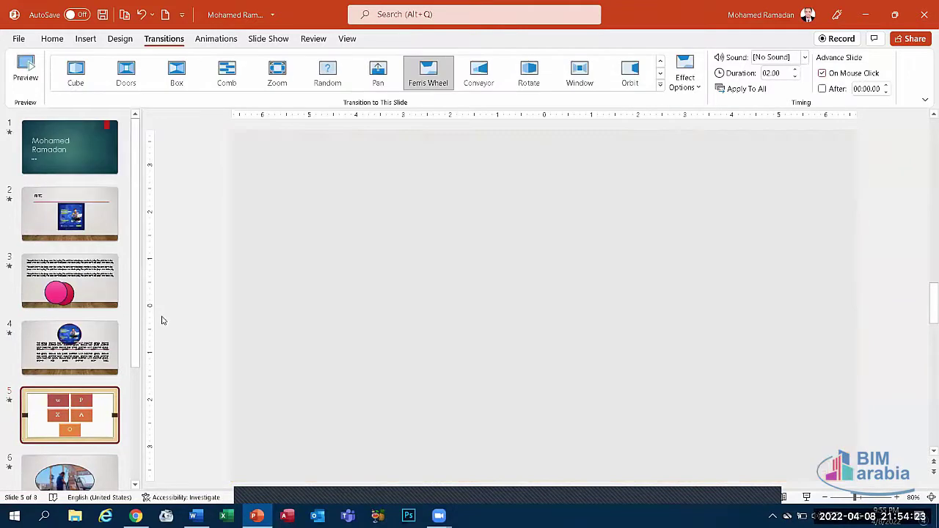
key("Down")
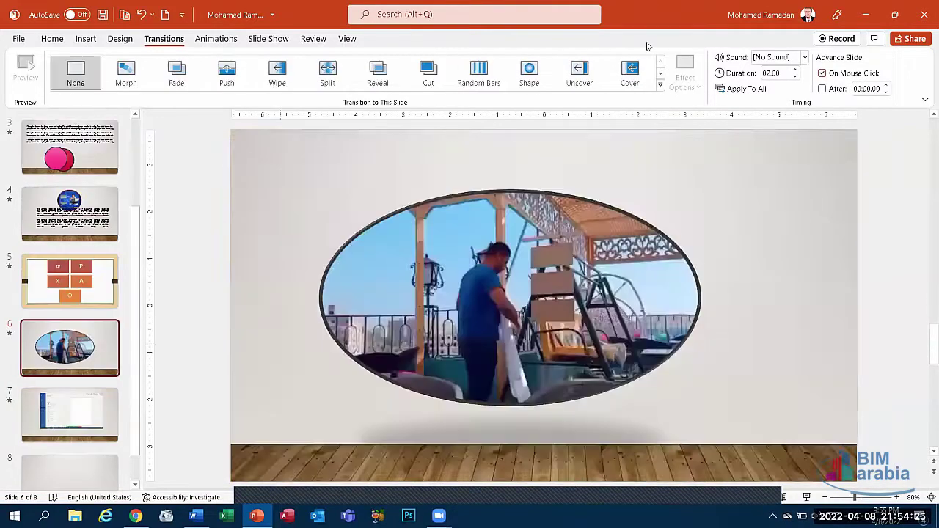
left_click(478, 70)
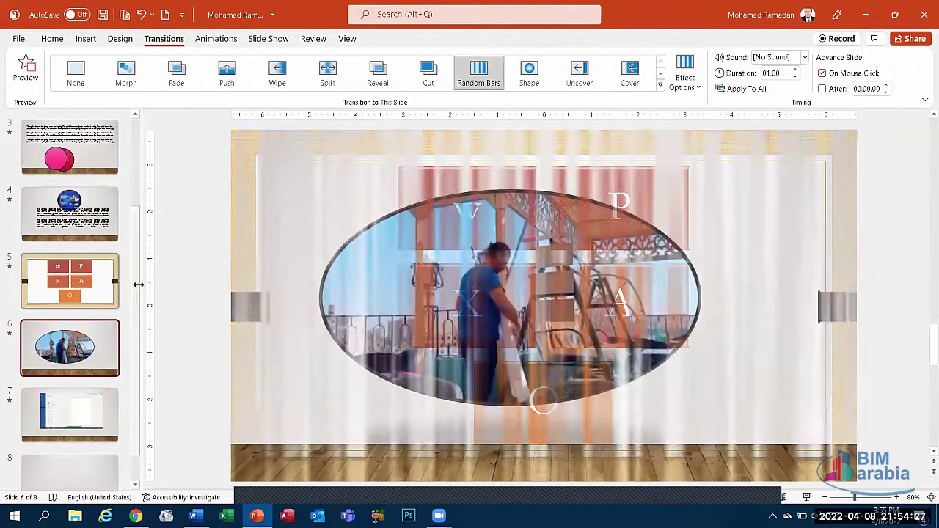
key("Down")
key("Down")
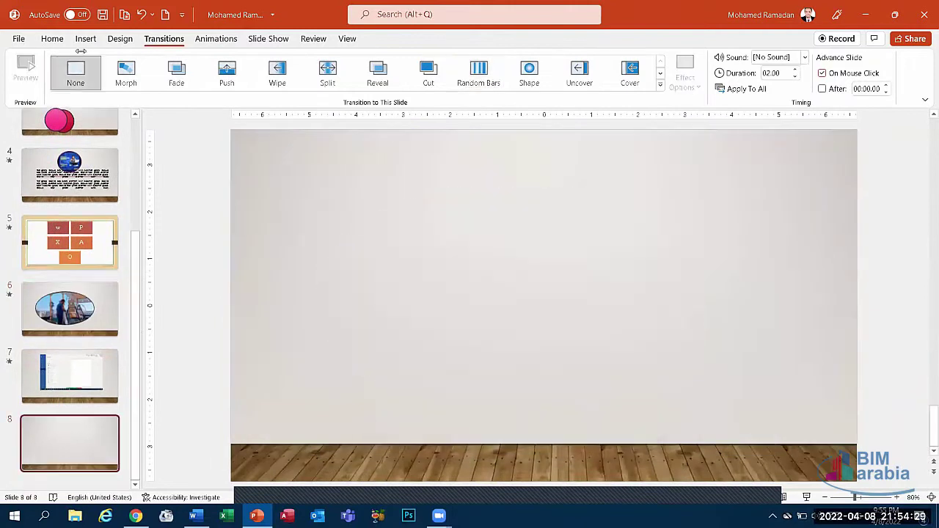
left_click(85, 38)
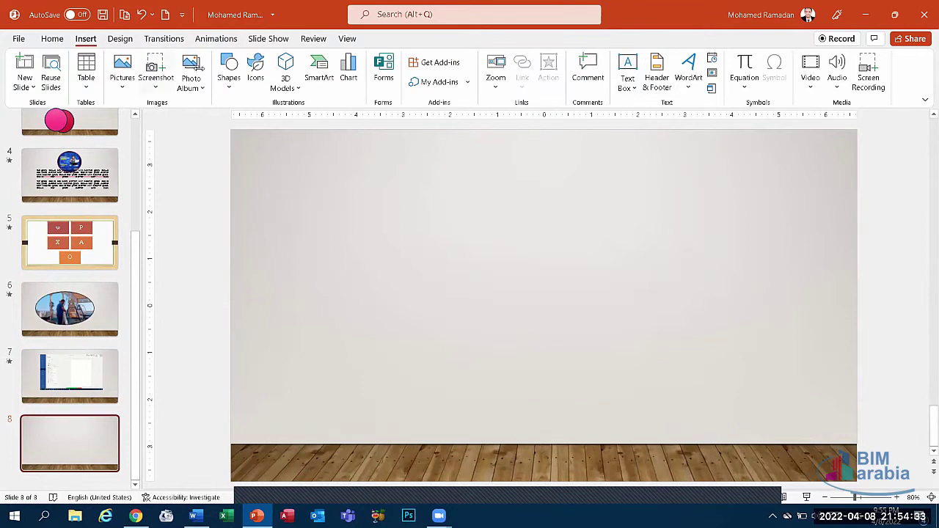
Step: Draw a large octagon in the upper middle of slide 8
left_click(229, 77)
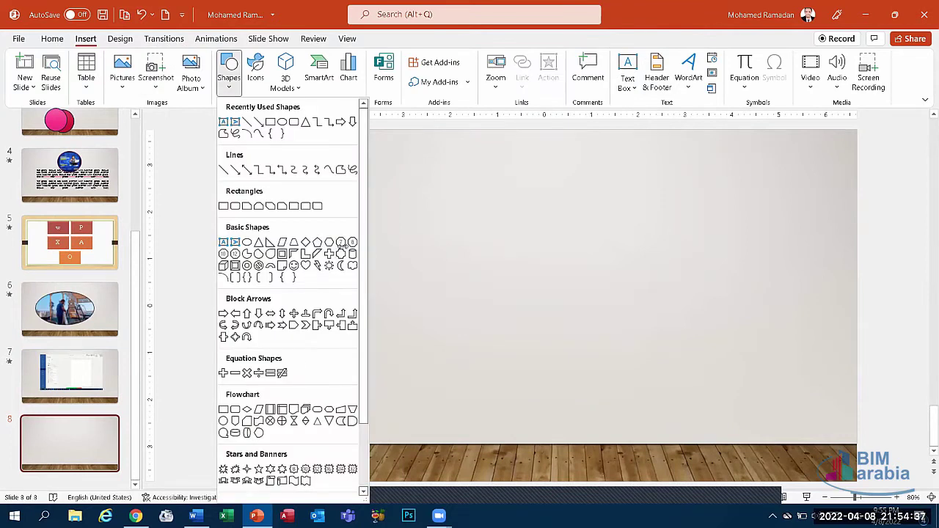
left_click(353, 242)
left_click_drag(384, 172, 614, 391)
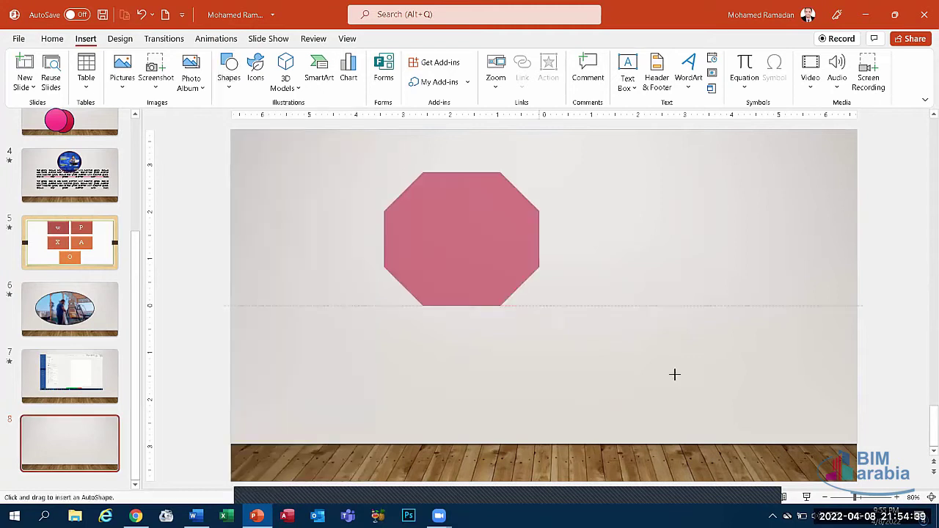
left_click_drag(516, 268, 539, 267)
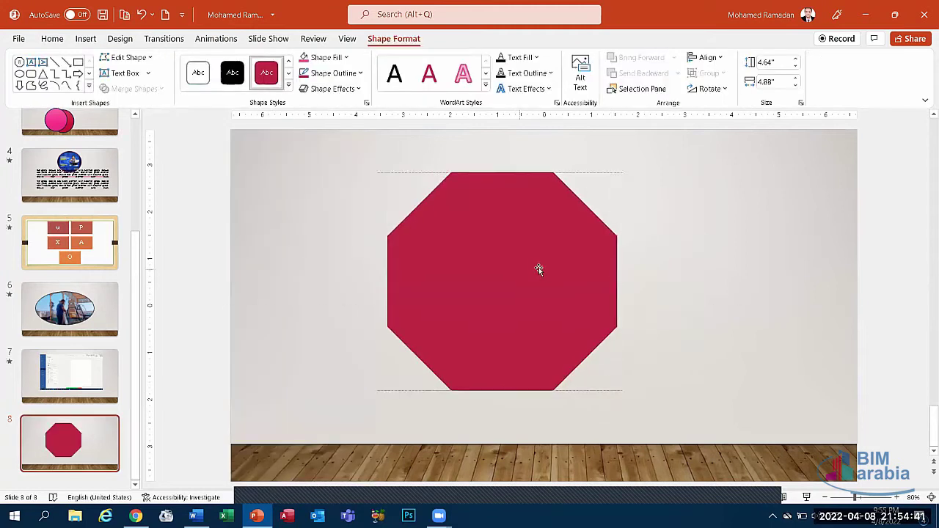
left_click(272, 217)
Step: Give slide 8 a Fade transition and go back to the title slide
left_click(164, 38)
left_click(176, 73)
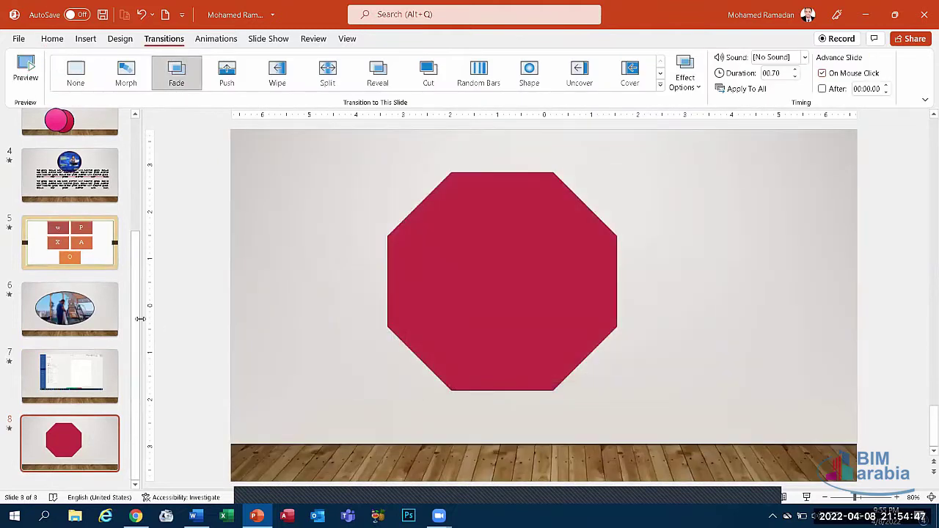
scroll(130, 300, "up", 5)
left_click(101, 152)
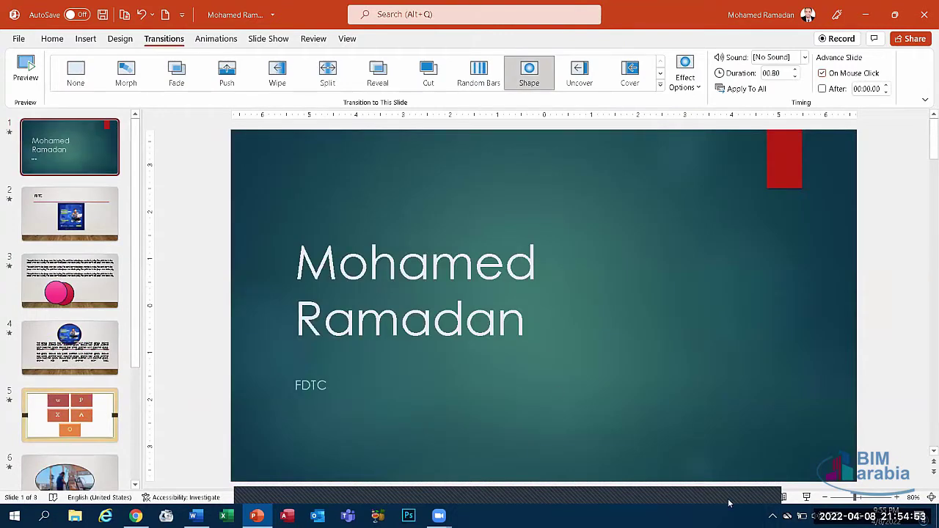
Step: Run the slide show from slide 1, advancing through slides 2 to 5
left_click(807, 498)
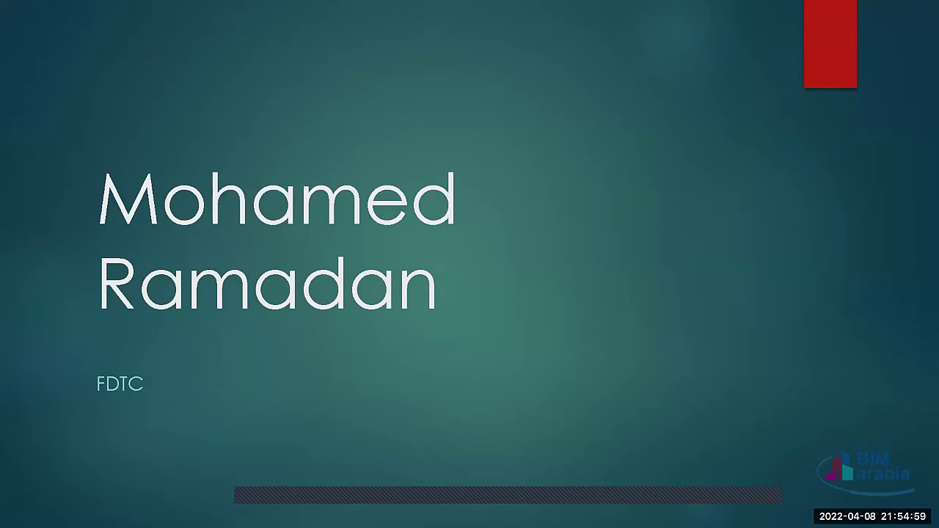
key("Right")
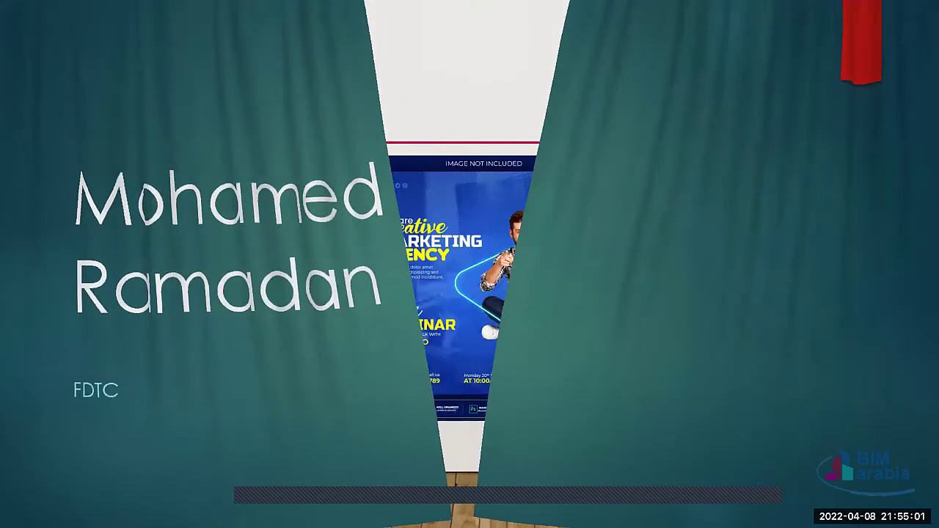
key("Right")
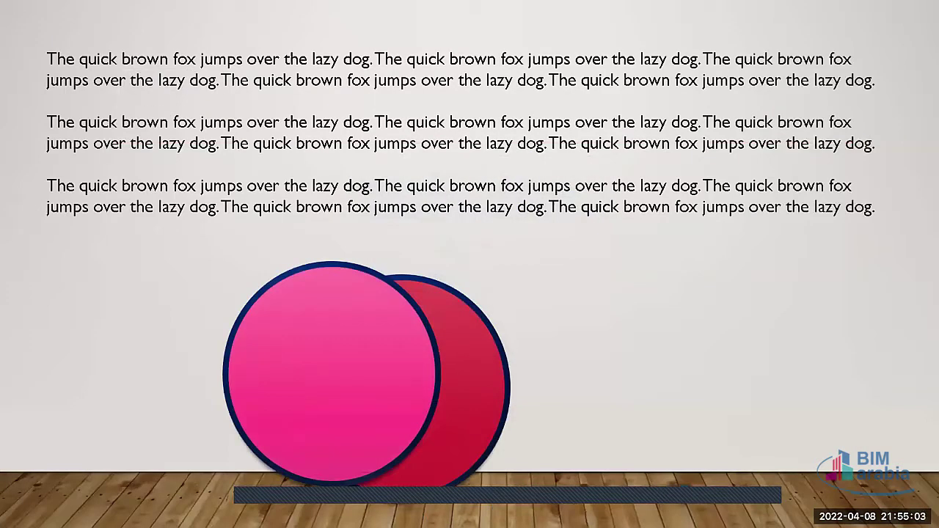
key("Right")
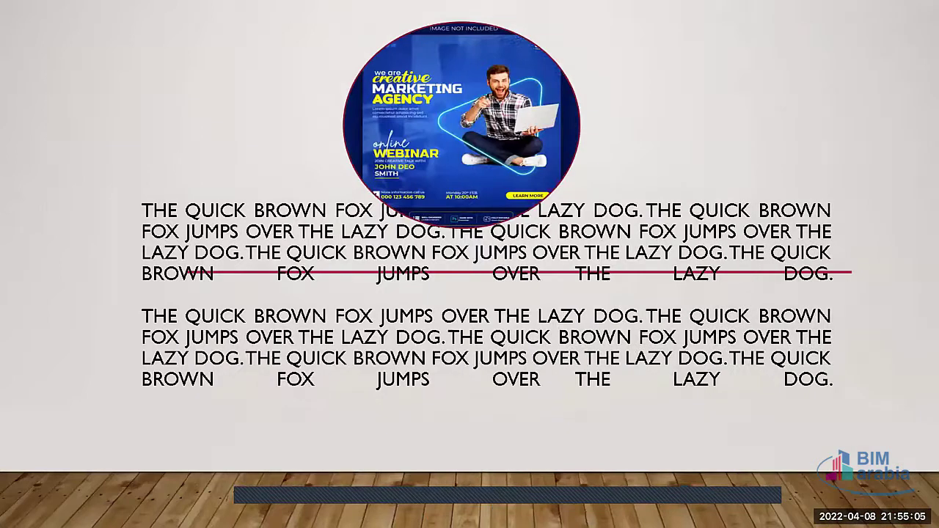
key("Right")
Step: Exit the show, select the title slide and preview its Shape transition
key("Escape")
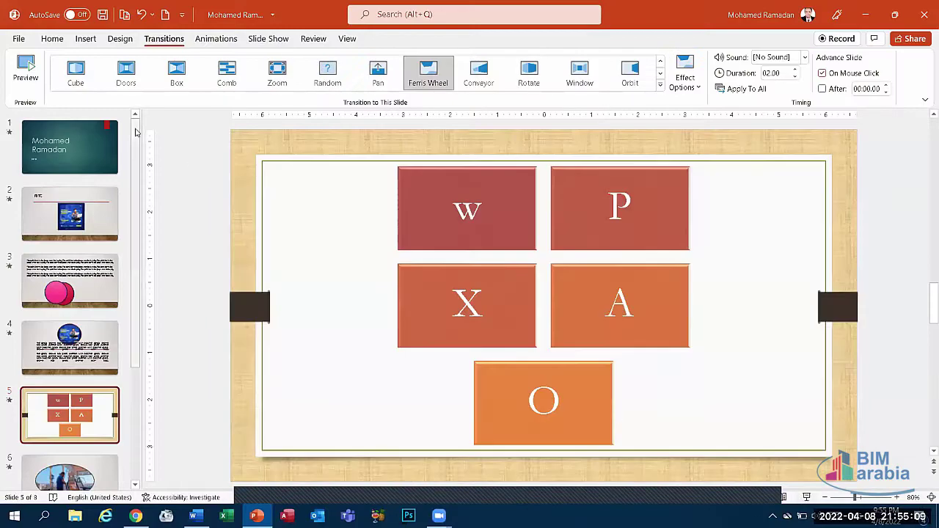
left_click(86, 143)
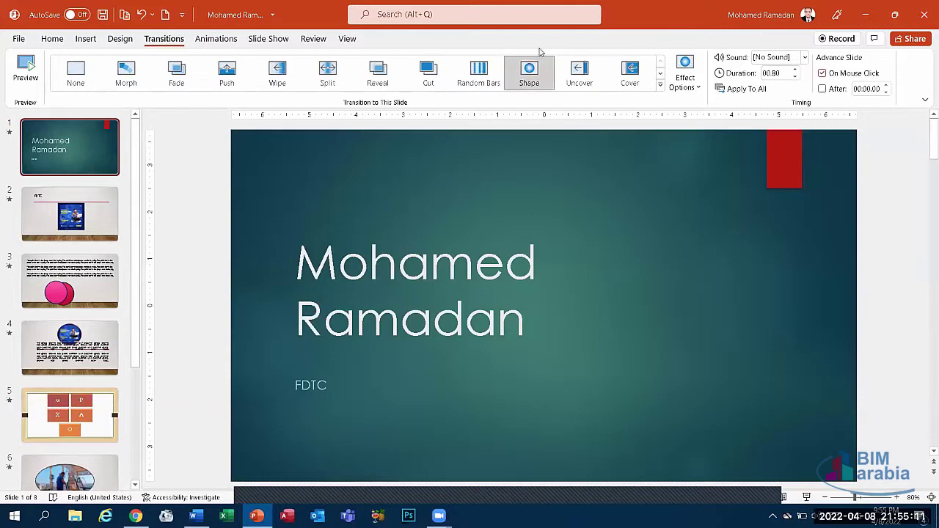
left_click(685, 77)
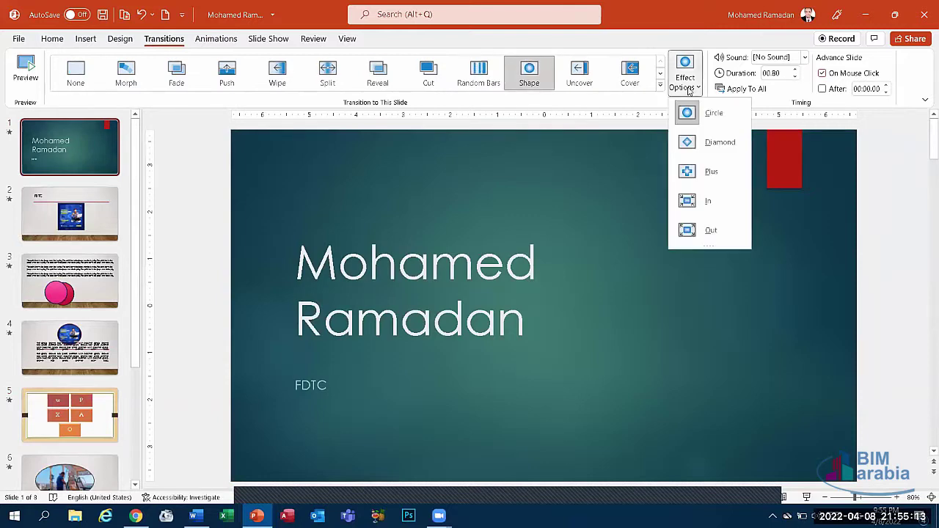
left_click(690, 76)
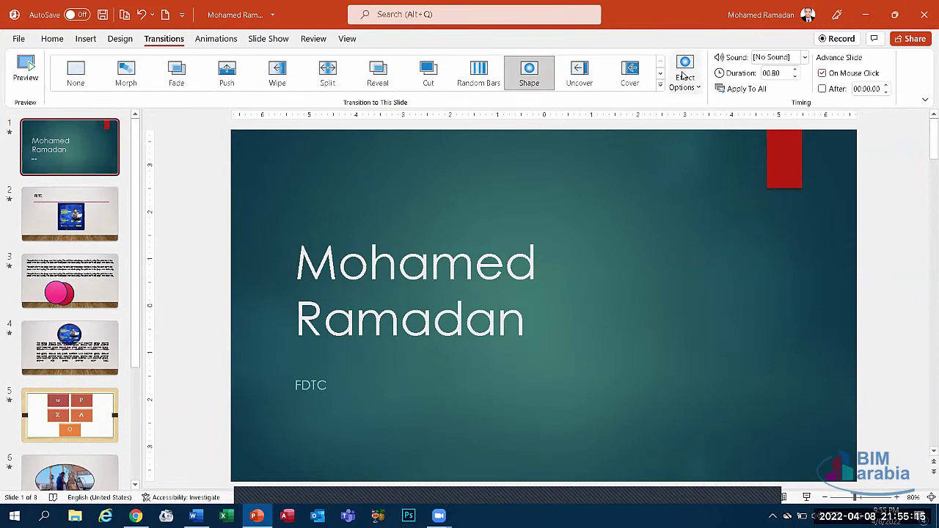
left_click(27, 66)
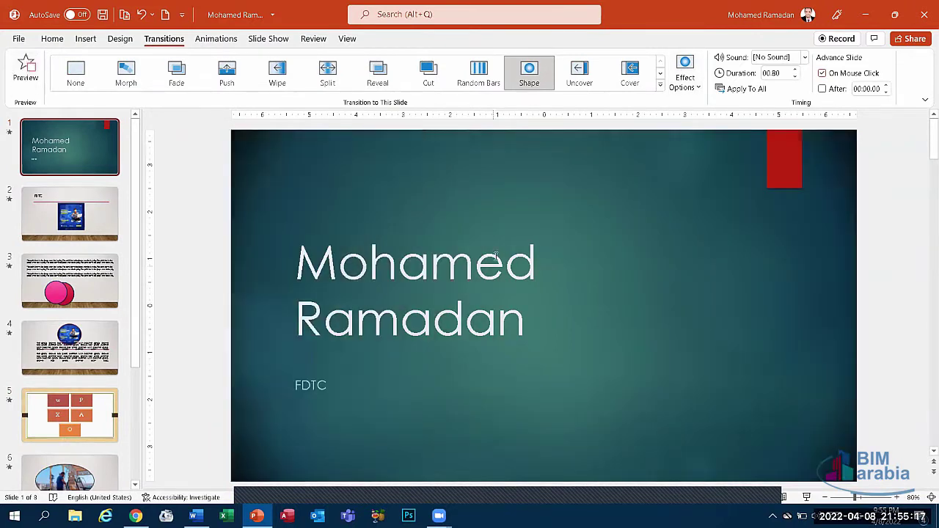
Step: Set the title slide's Shape transition effect option to Out
left_click(686, 79)
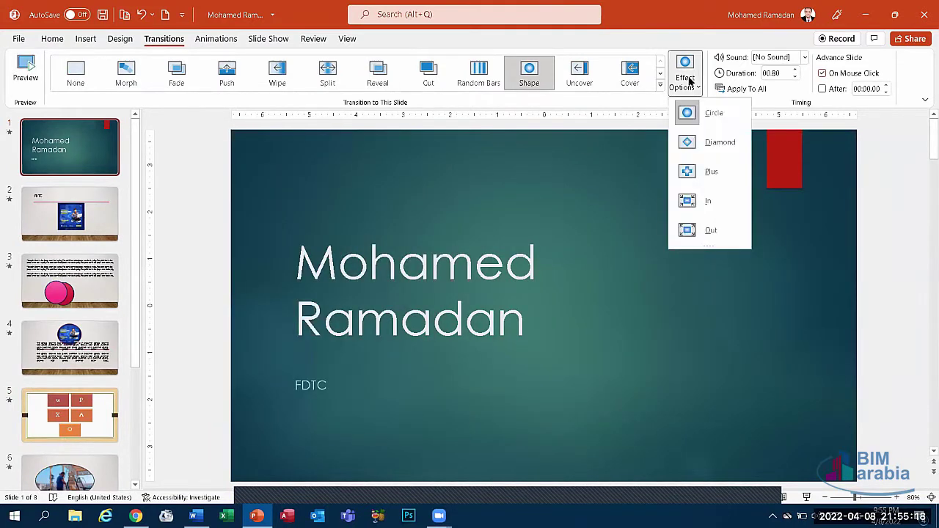
left_click(695, 202)
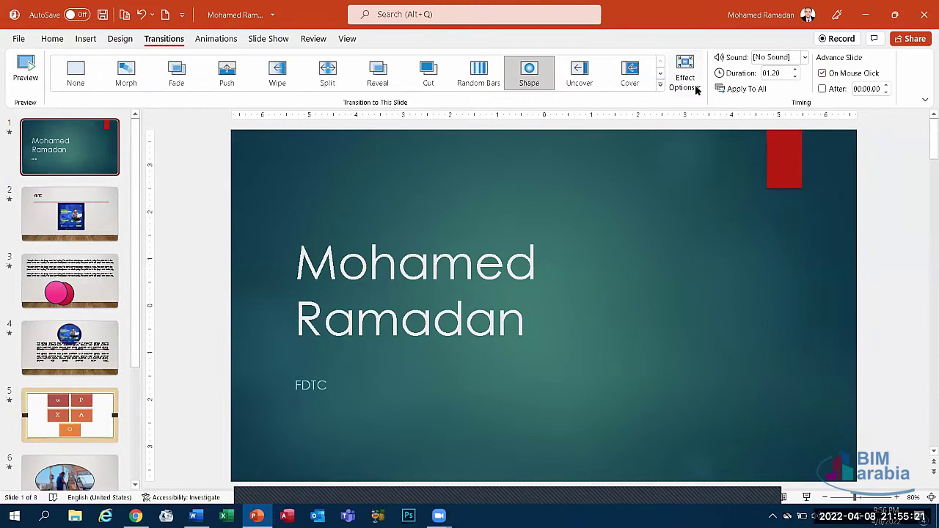
left_click(695, 86)
left_click(701, 233)
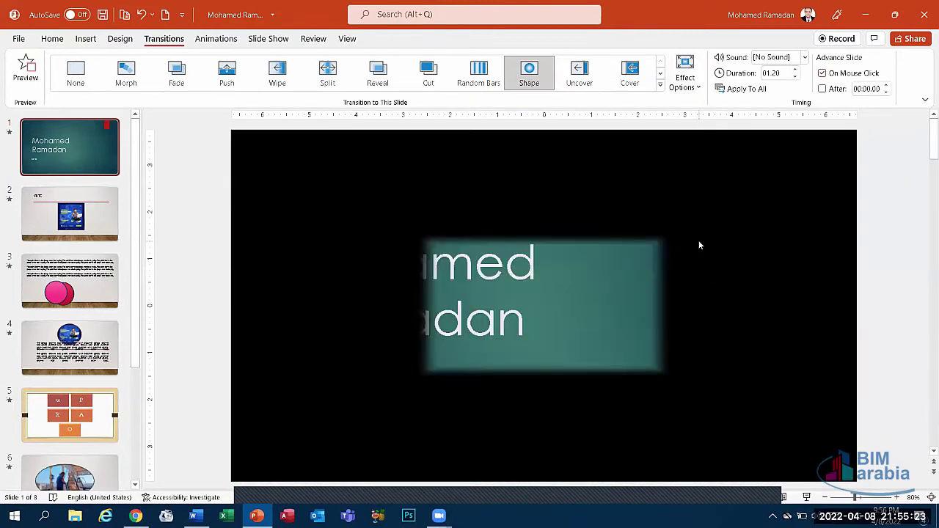
Step: Give the transition a Click sound, replacing the Breeze trial, and preview it
left_click(804, 57)
left_click(780, 149)
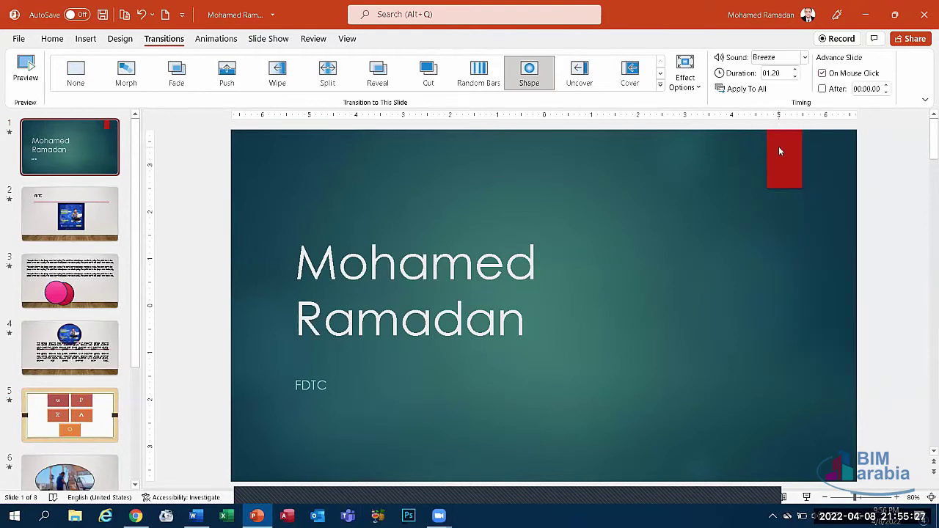
left_click(16, 66)
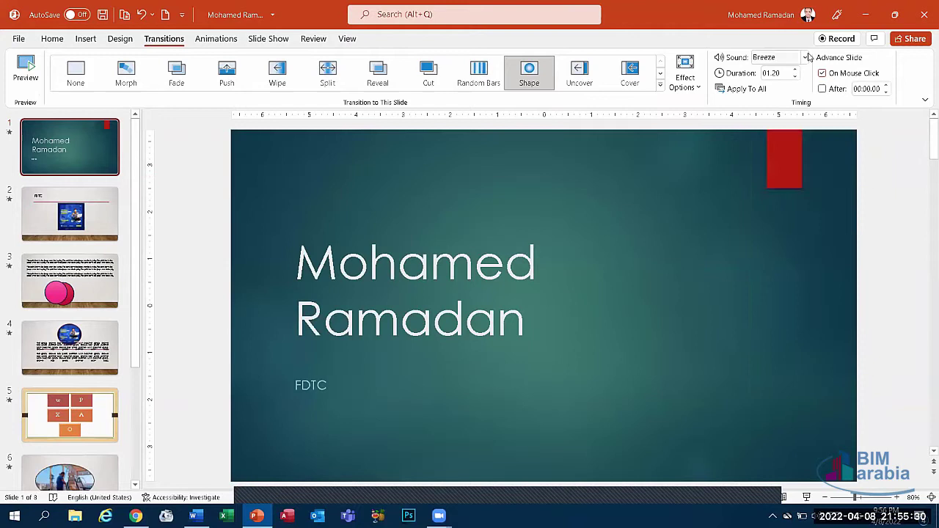
left_click(805, 58)
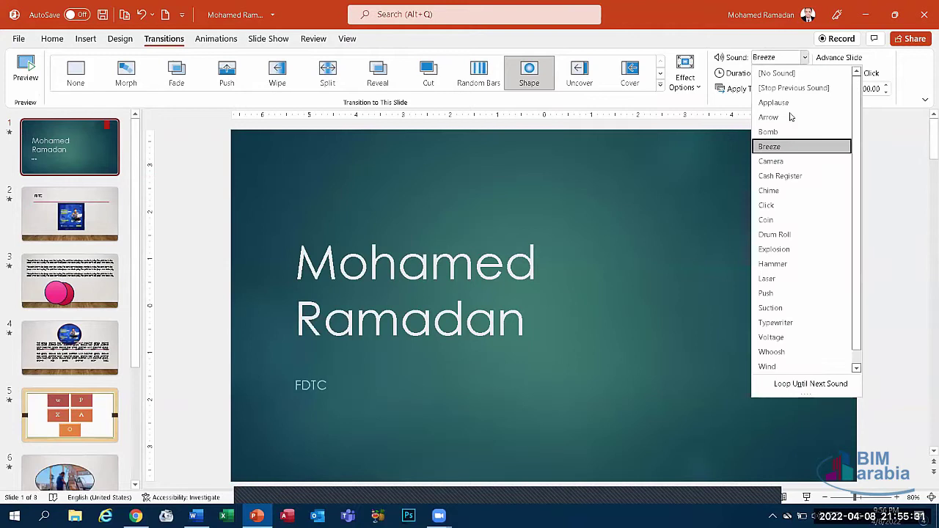
left_click(778, 205)
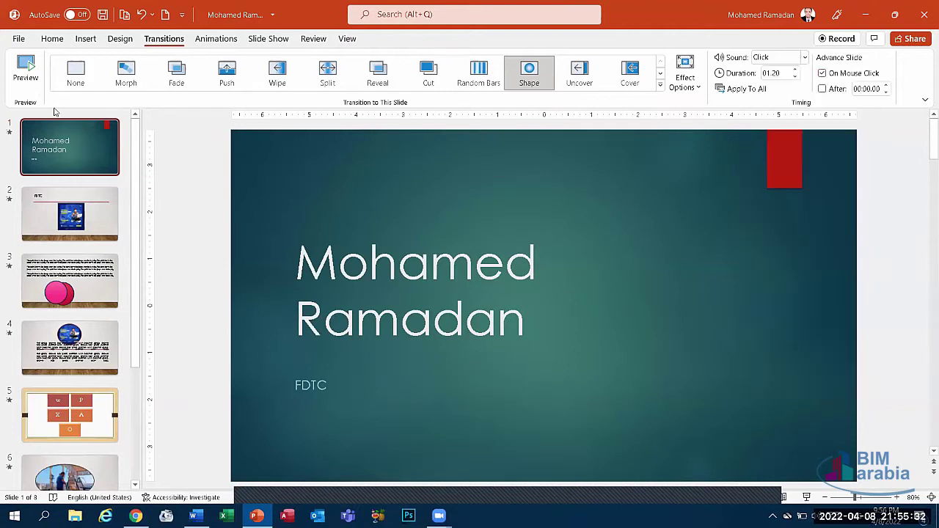
left_click(26, 70)
left_click(29, 199)
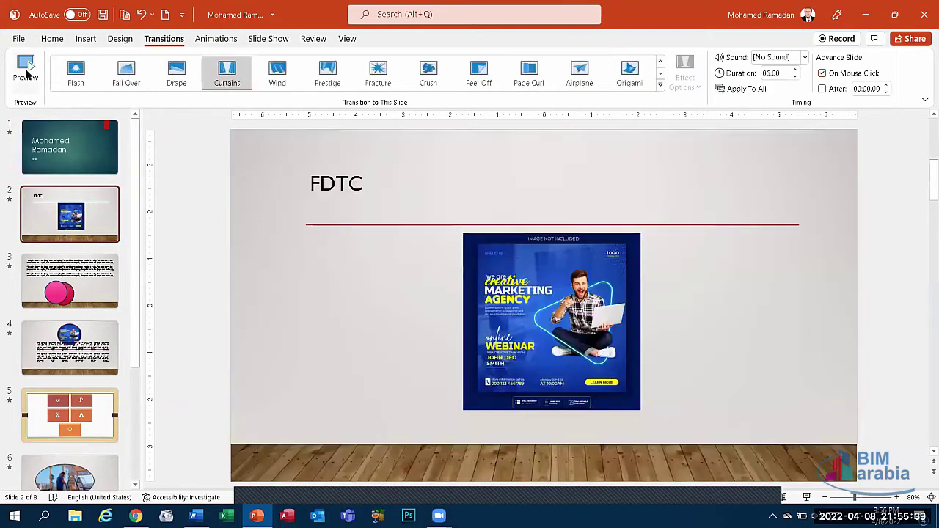
left_click(27, 70)
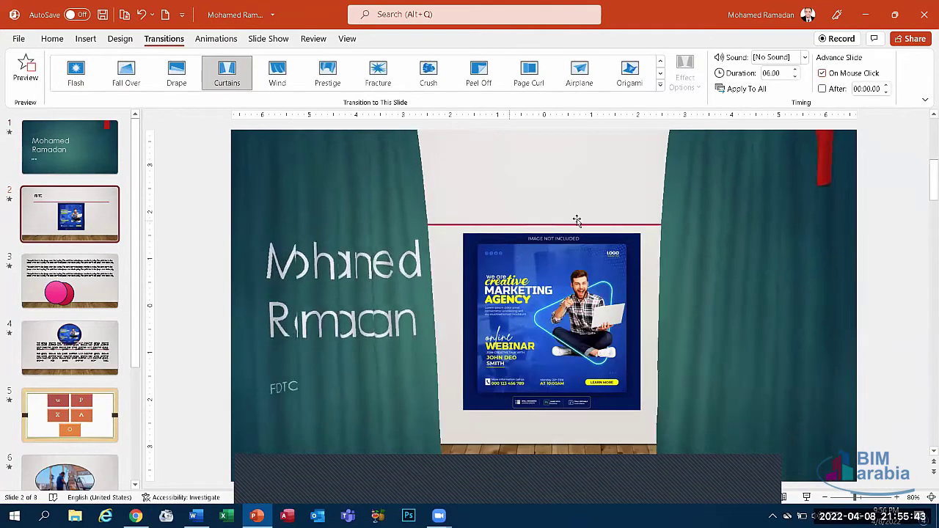
left_click(795, 70)
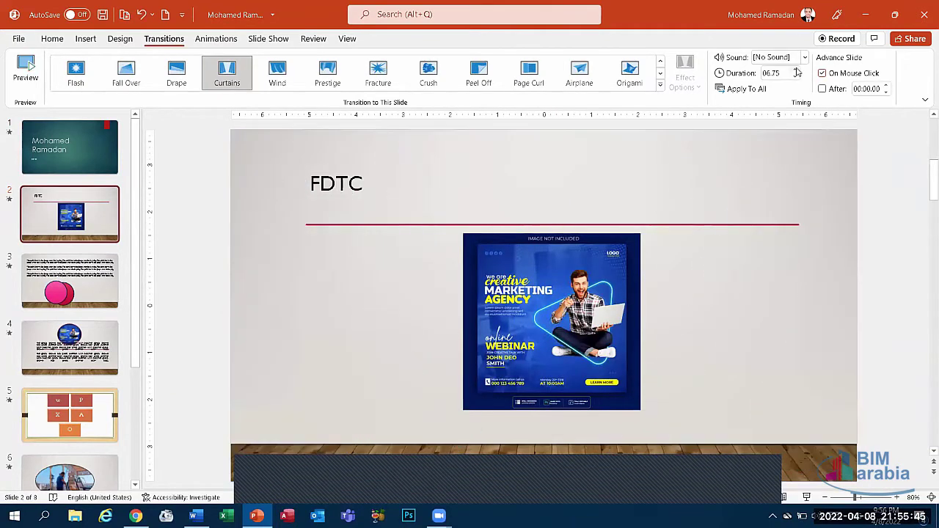
left_click(795, 70)
left_click(797, 69)
left_click(797, 70)
left_click(25, 65)
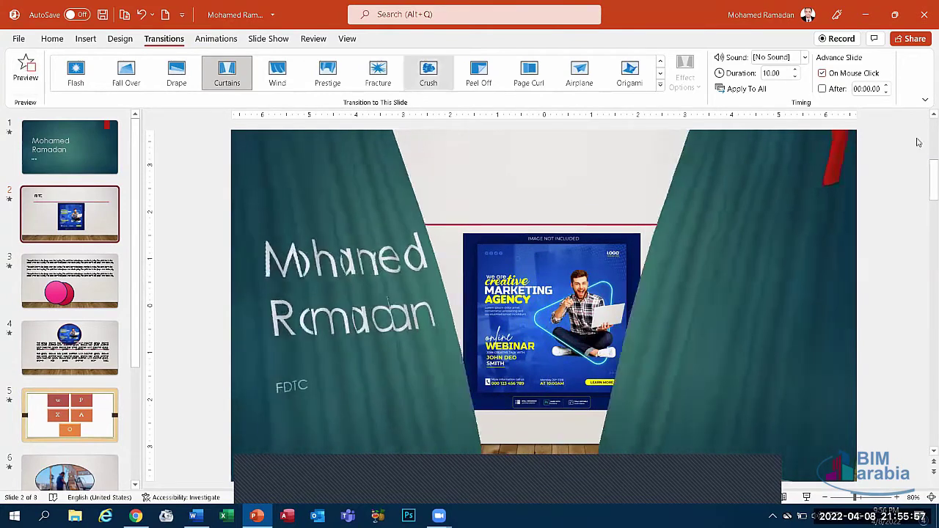
left_click(795, 76)
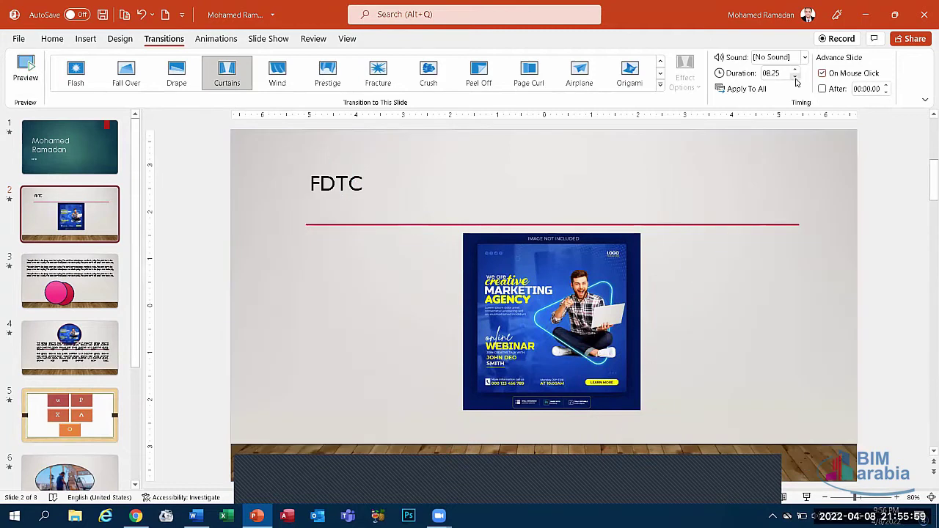
left_click(795, 78)
left_click(24, 70)
left_click(794, 70)
left_click(794, 69)
left_click(794, 69)
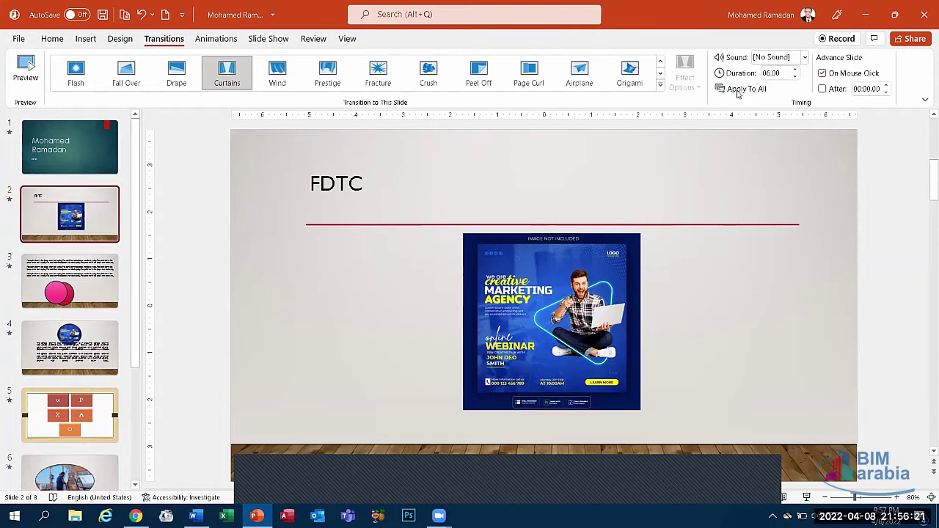
left_click(500, 475)
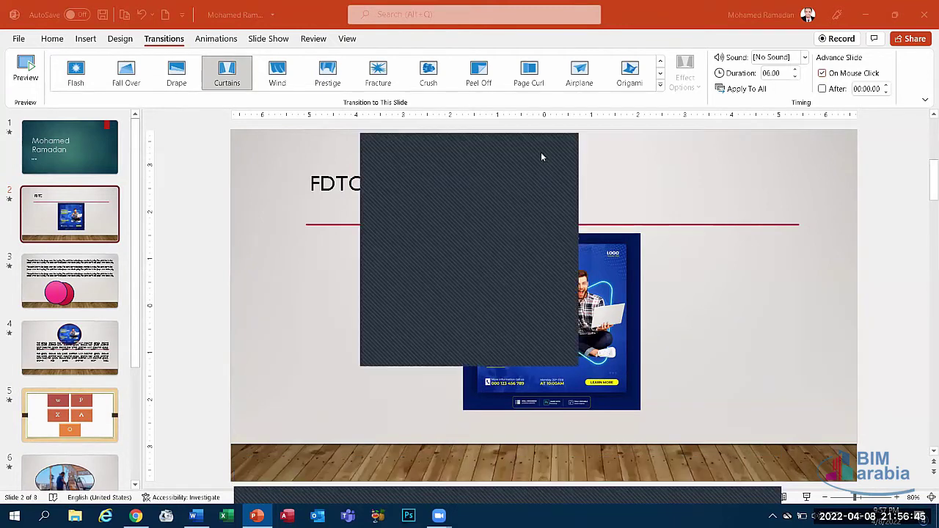
left_click(550, 150)
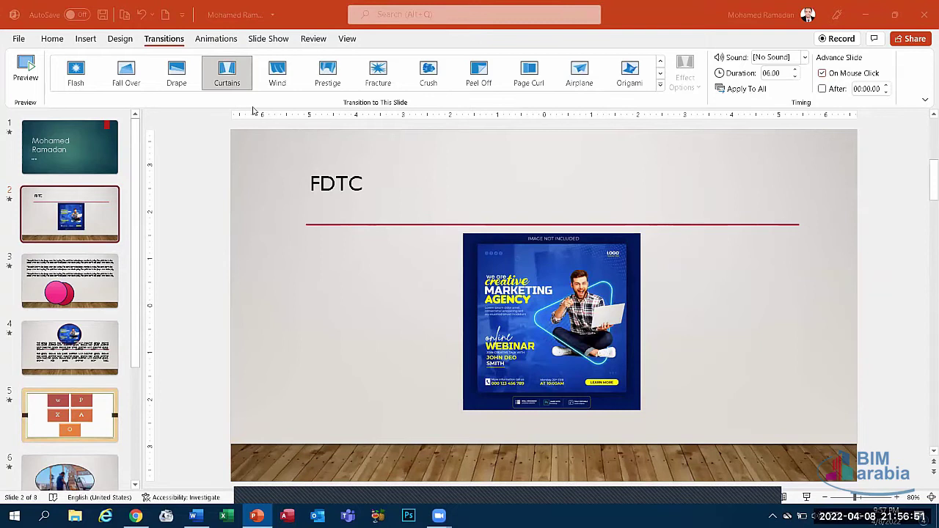
mouse_move(489, 493)
left_click(807, 498)
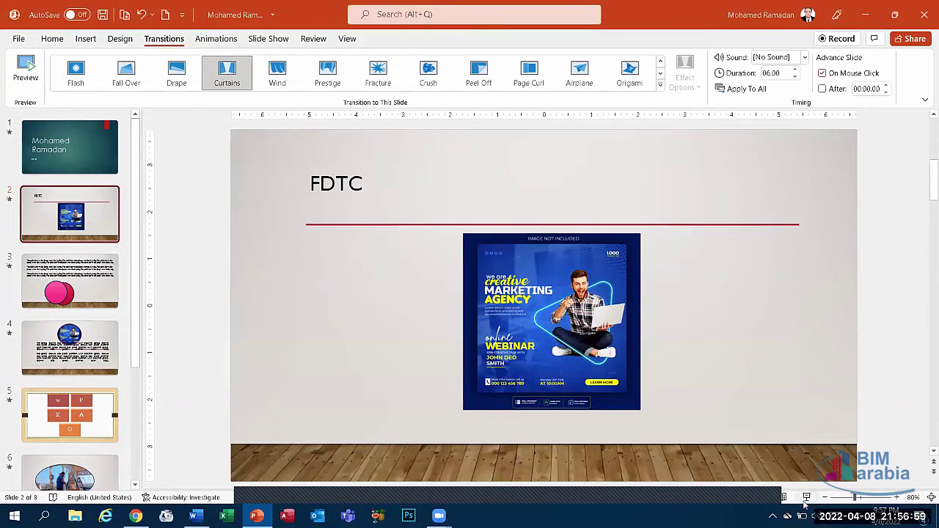
Step: Play the slide show from slide 2 through slide 4, then exit to editing
left_click(807, 499)
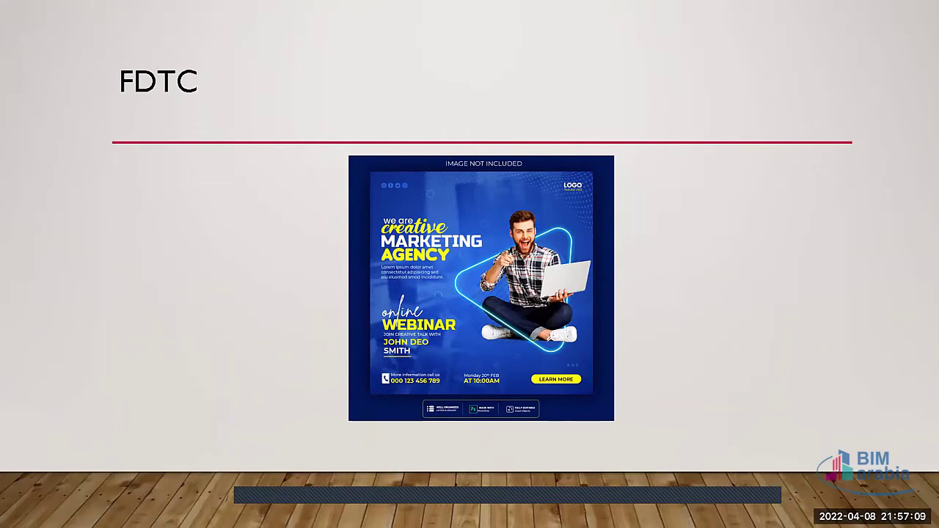
left_click(234, 141)
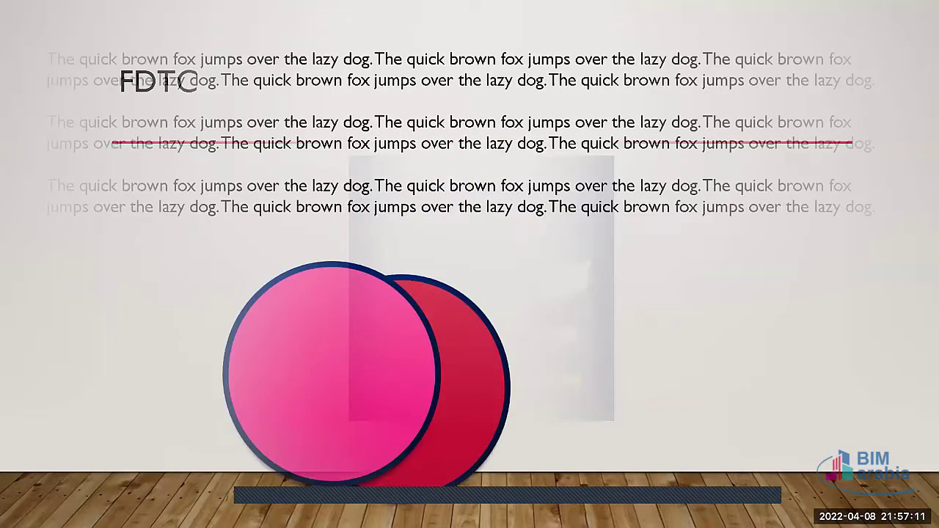
left_click(601, 274)
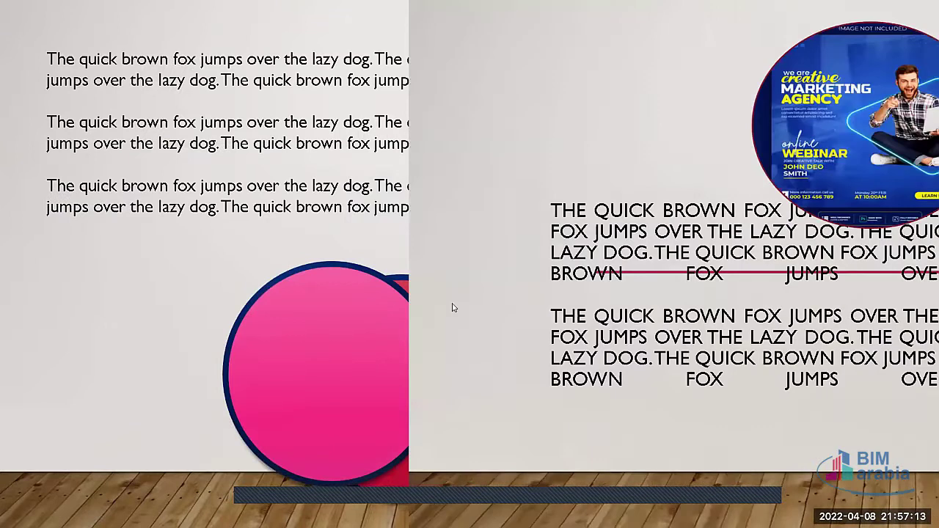
key("Escape")
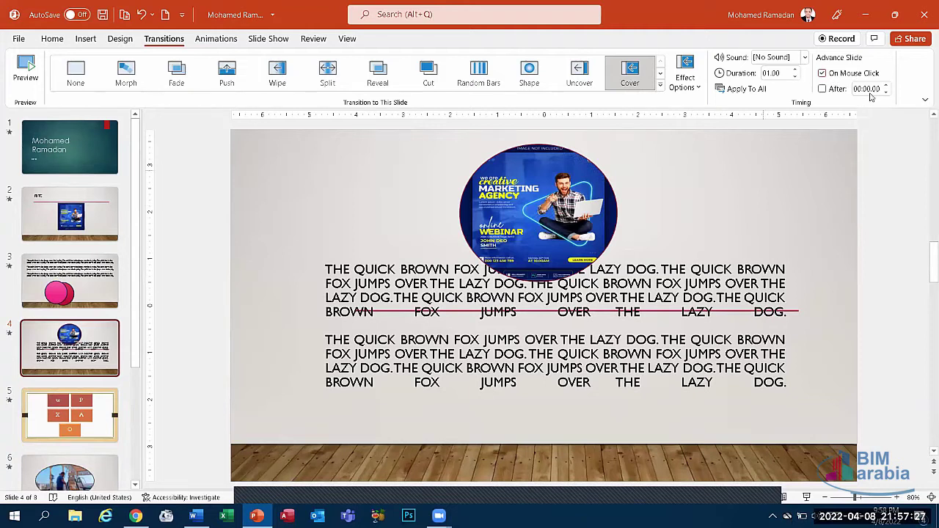
Step: Make slide 4 advance automatically after 5 seconds instead of on click
left_click(829, 77)
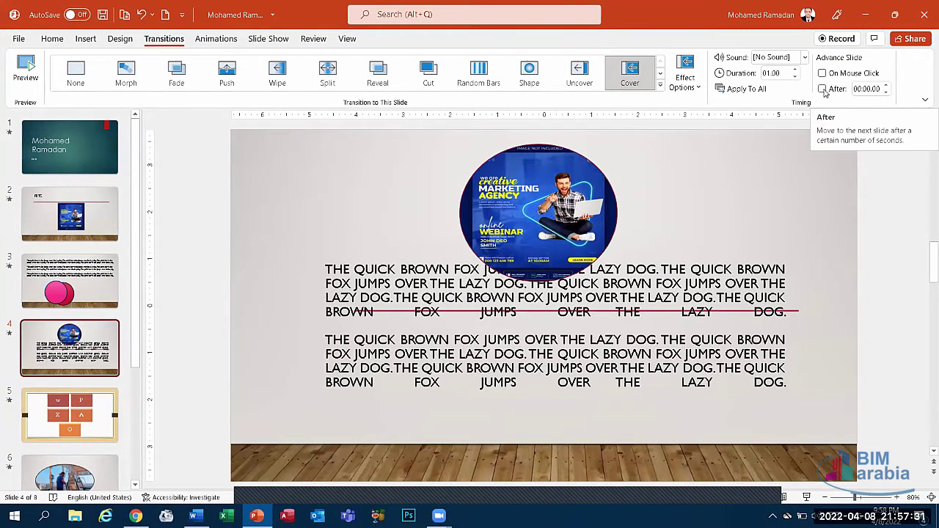
left_click(823, 89)
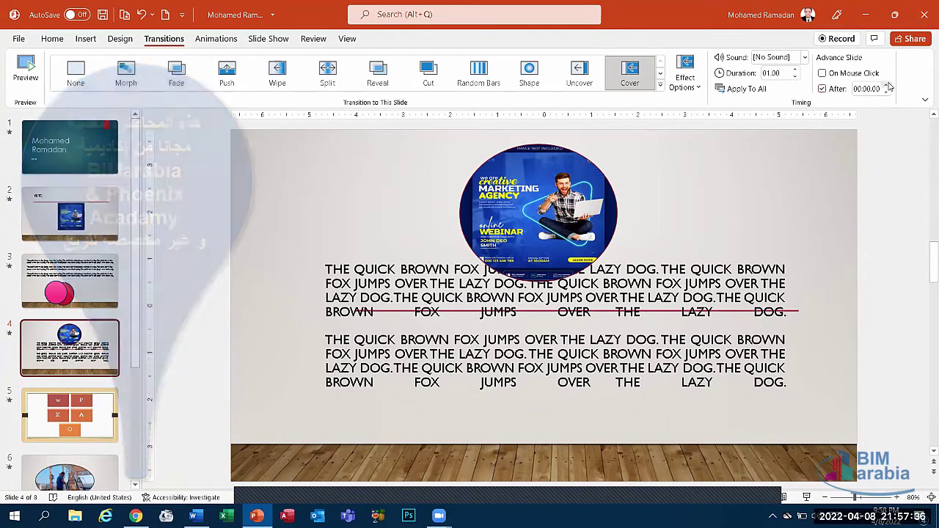
left_click(887, 85)
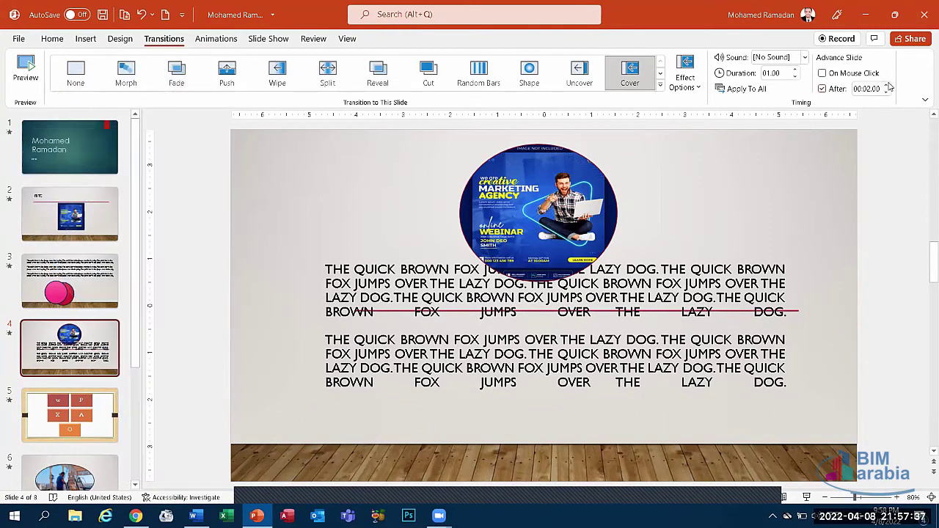
left_click(887, 86)
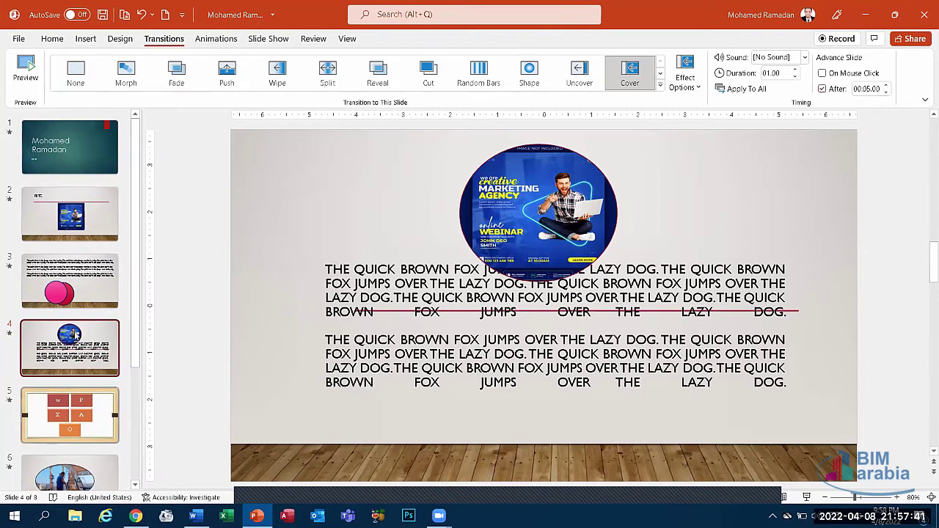
Step: Set slide 1 to auto-advance after 5 seconds
key("Up")
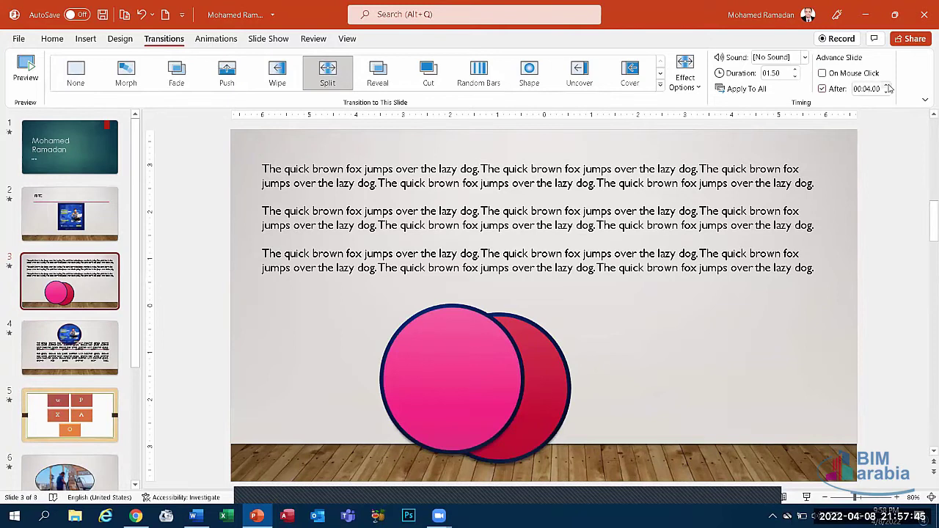
key("Home")
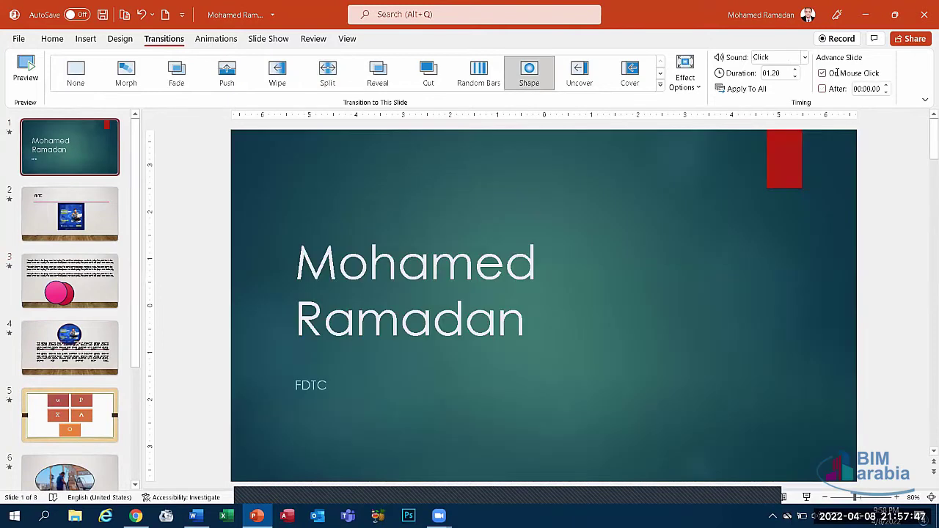
left_click(887, 85)
left_click(886, 86)
left_click(886, 85)
left_click(886, 85)
left_click(832, 75)
Step: Set slide 2 to auto-advance after 2 seconds and check slides 3 and 4's timings
left_click(82, 213)
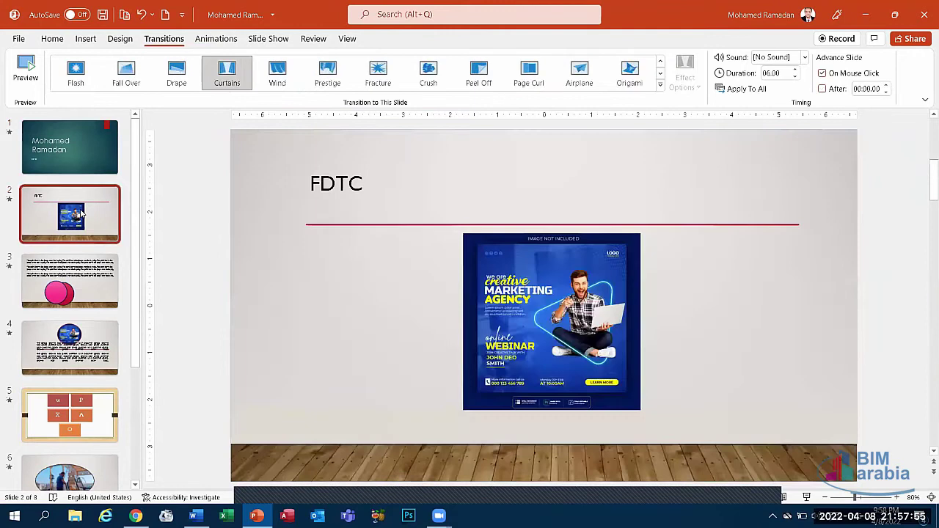
left_click(822, 74)
left_click(886, 86)
left_click(886, 86)
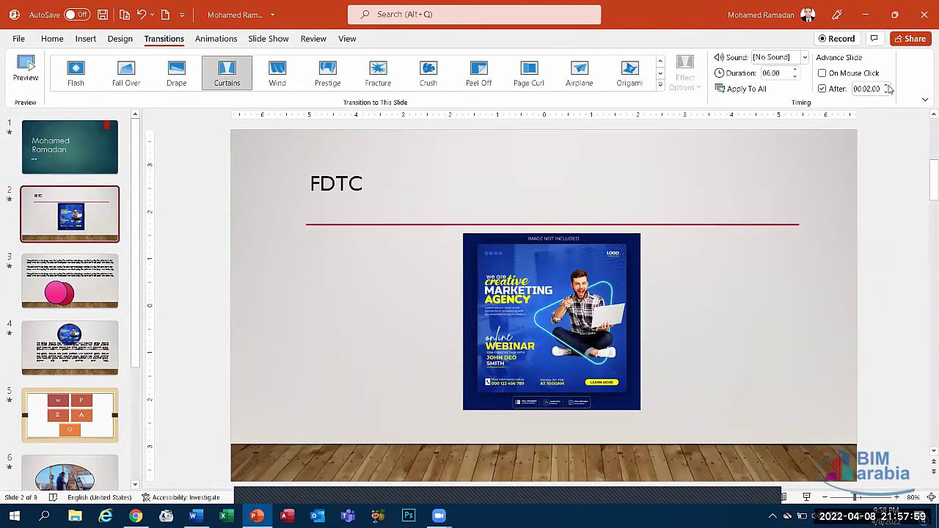
left_click(67, 278)
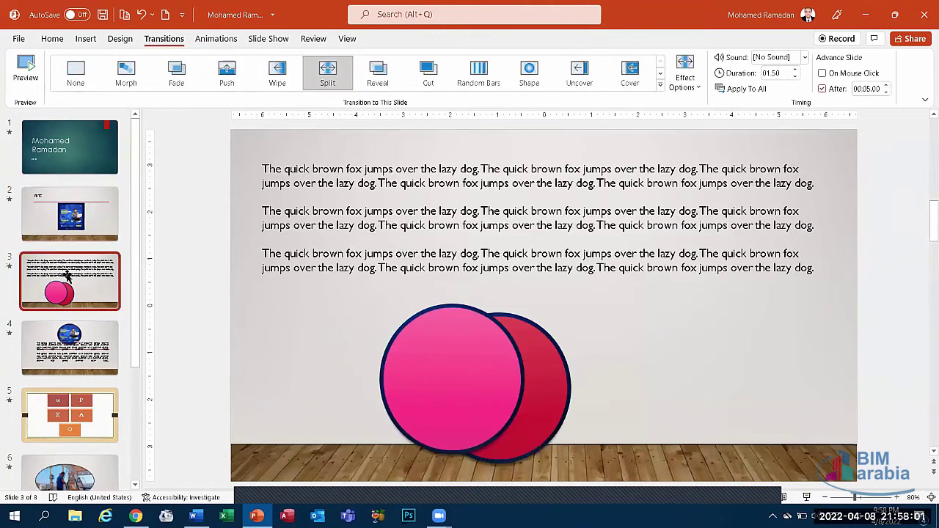
left_click(66, 348)
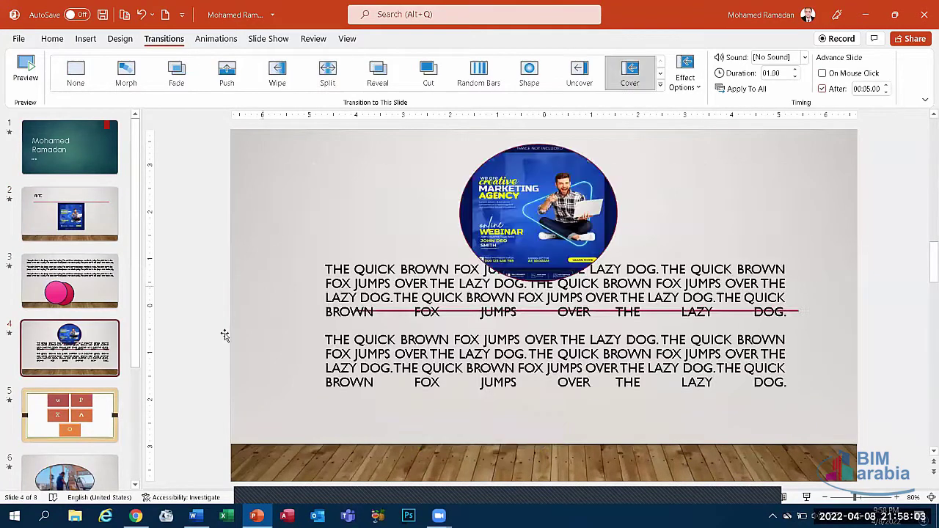
left_click(77, 430)
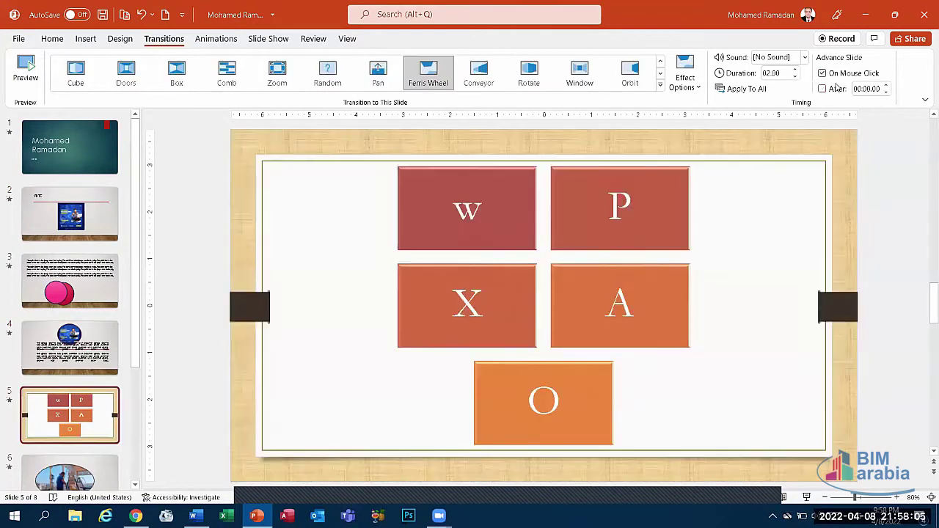
Step: Switch slides 5 and 6 to timed advance, with slide 6 at 5 seconds
left_click(836, 88)
left_click(63, 477)
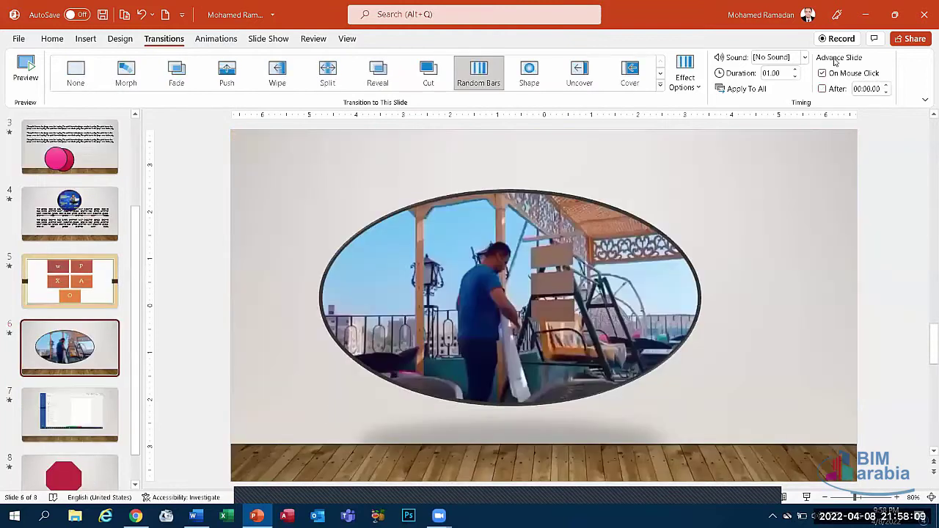
left_click(837, 73)
left_click(836, 88)
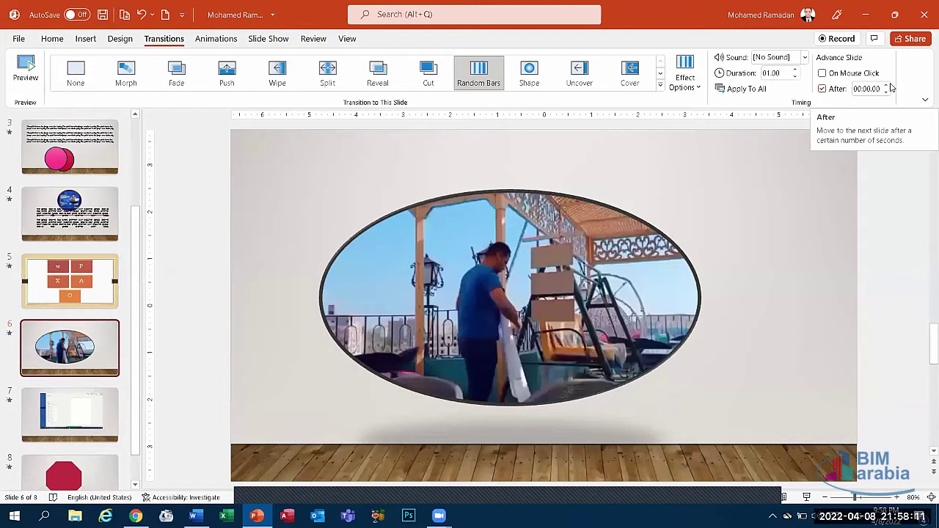
left_click(886, 85)
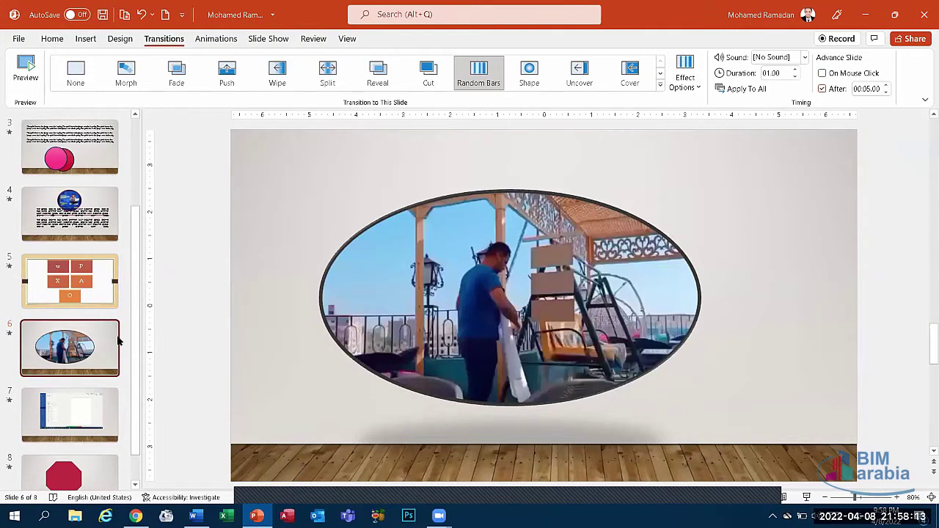
Step: Set slides 7 and 8 to advance automatically after 5 seconds
scroll(133, 340, "down", 1)
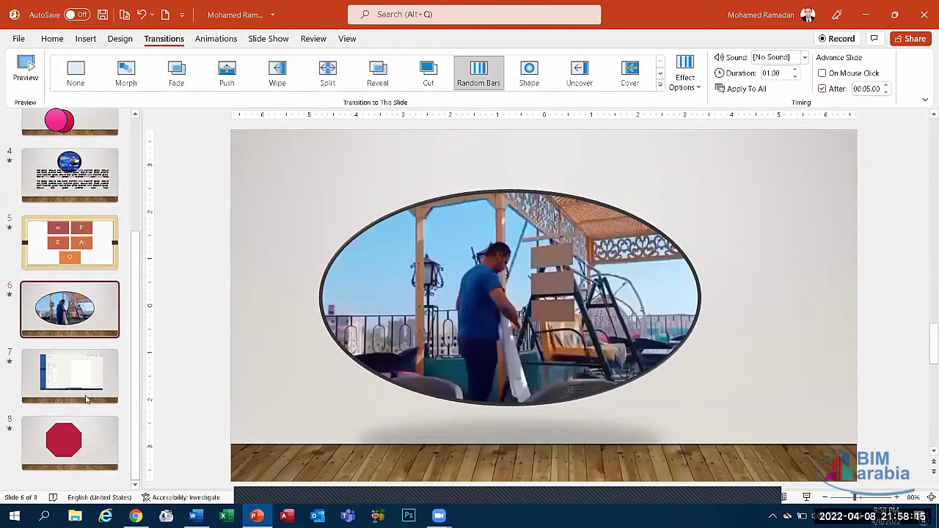
left_click(69, 375)
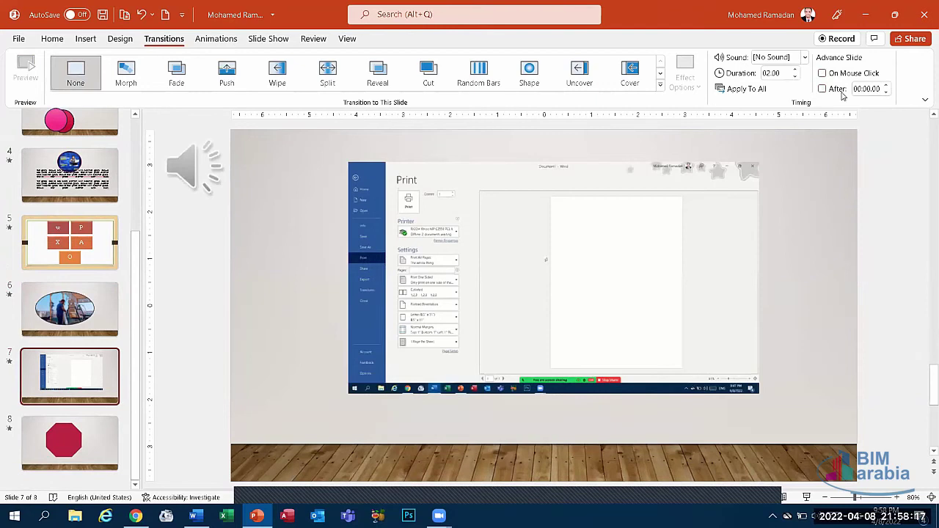
left_click(885, 85)
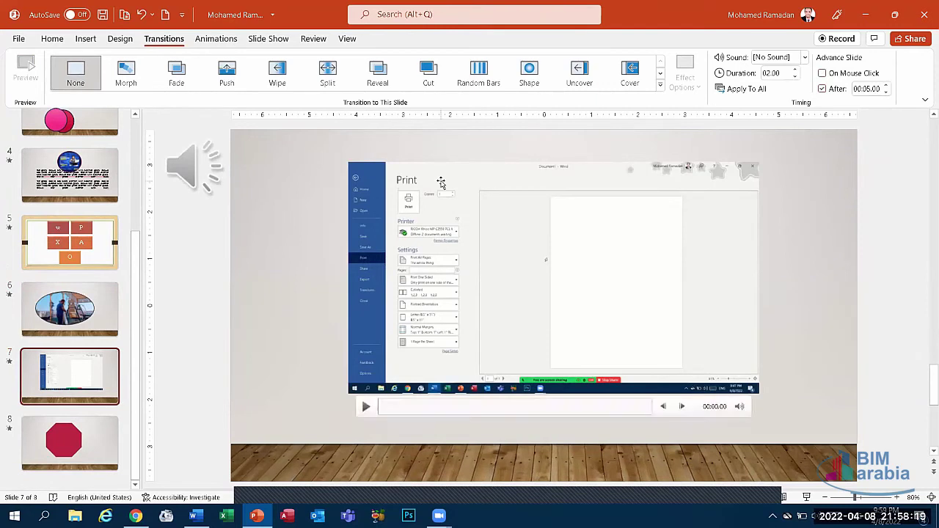
left_click(69, 440)
left_click(834, 74)
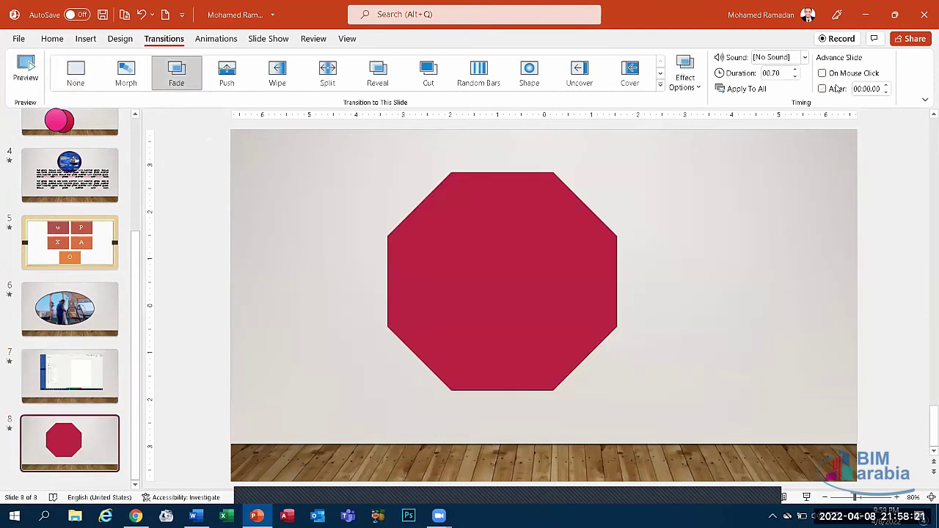
left_click(885, 85)
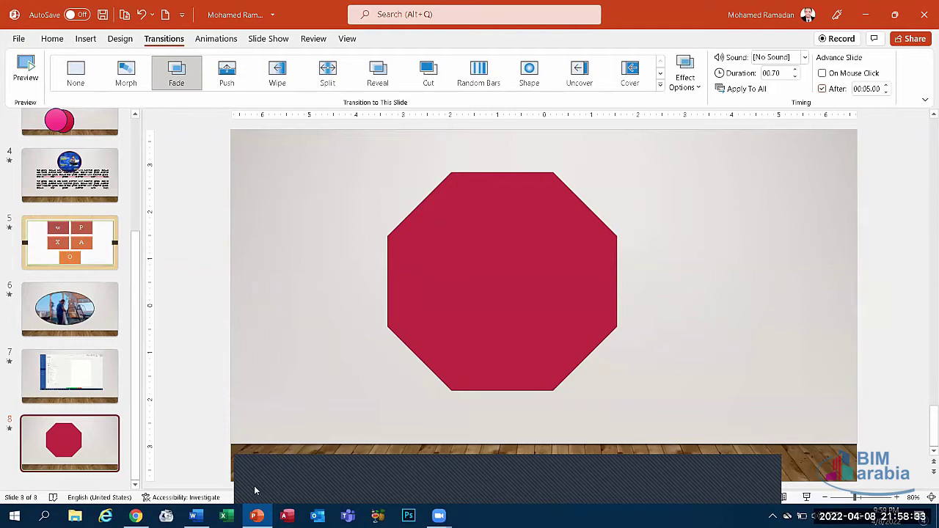
Step: Briefly start the show from slide 8, exit, and return to the title slide
left_click(797, 407)
left_click(807, 499)
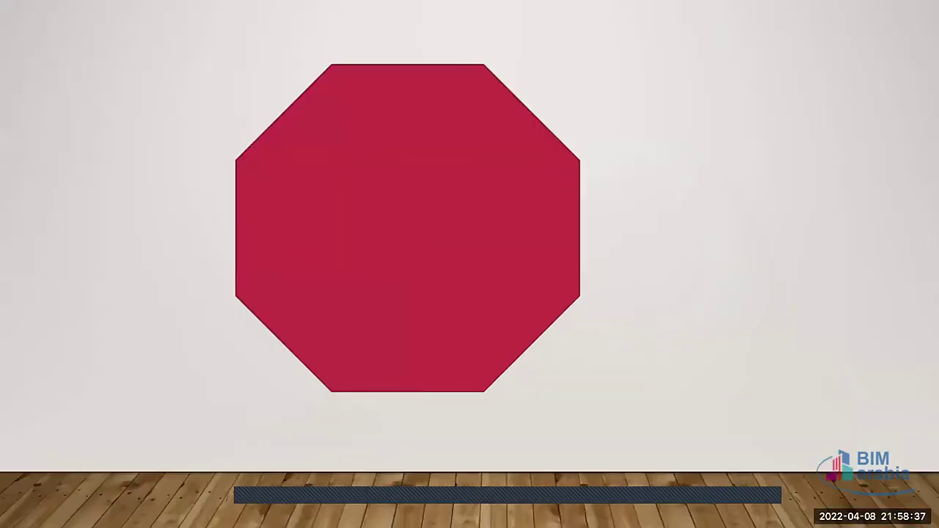
key("Escape")
scroll(40, 224, "up", 5)
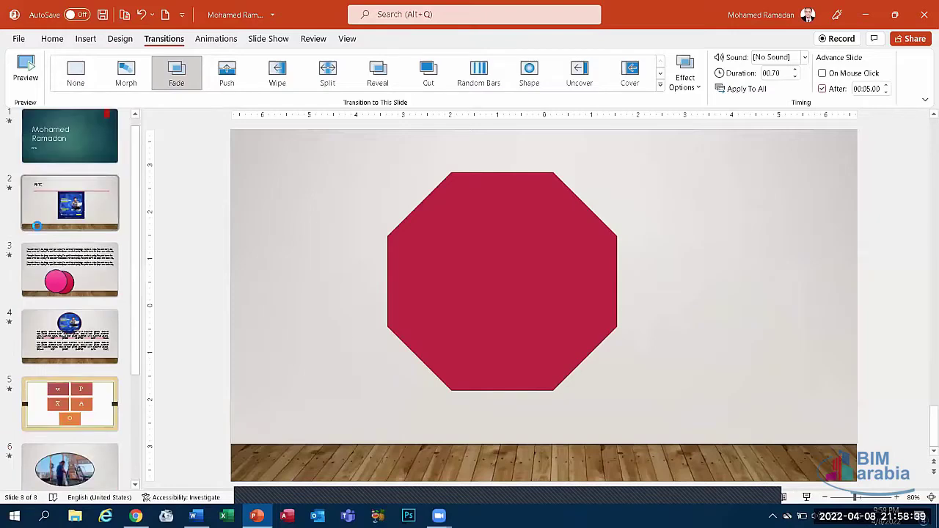
left_click(66, 140)
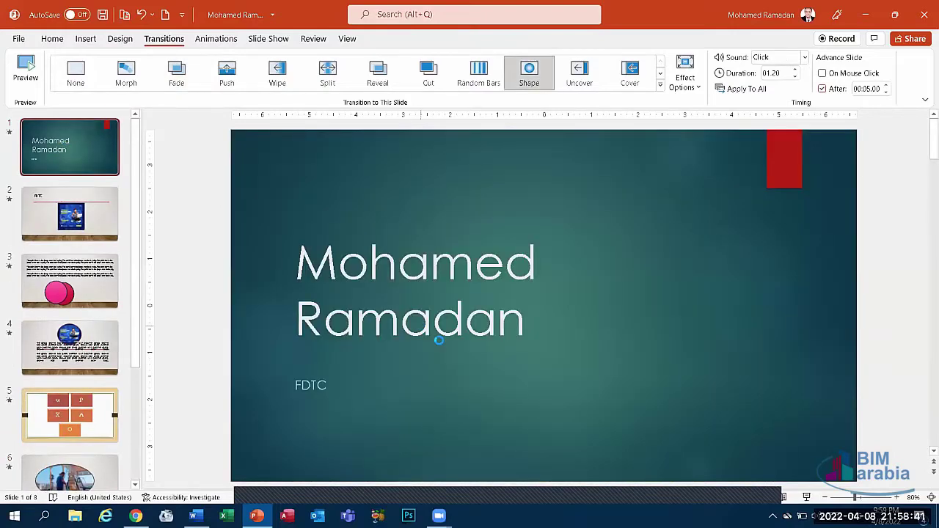
Step: Play the show with F5 from the title slide through slide 4, then exit
key("F5")
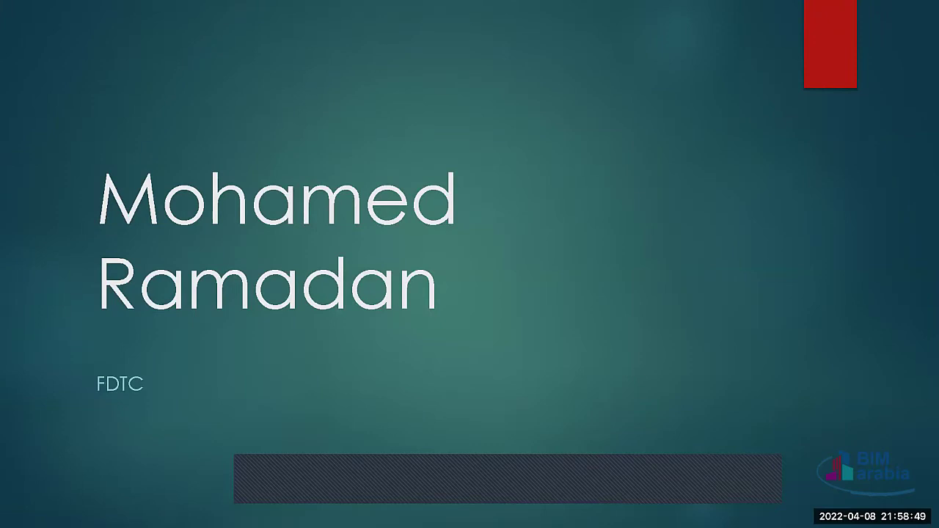
key("Right")
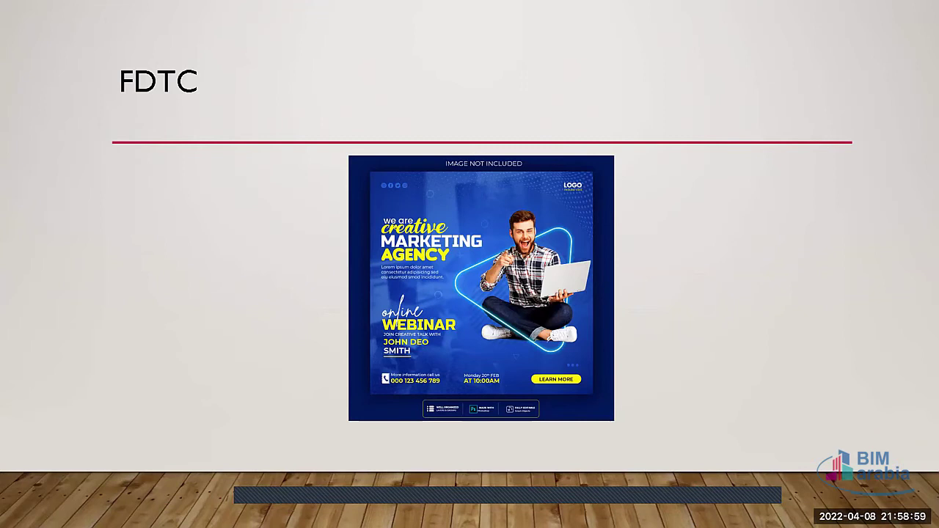
key("Right")
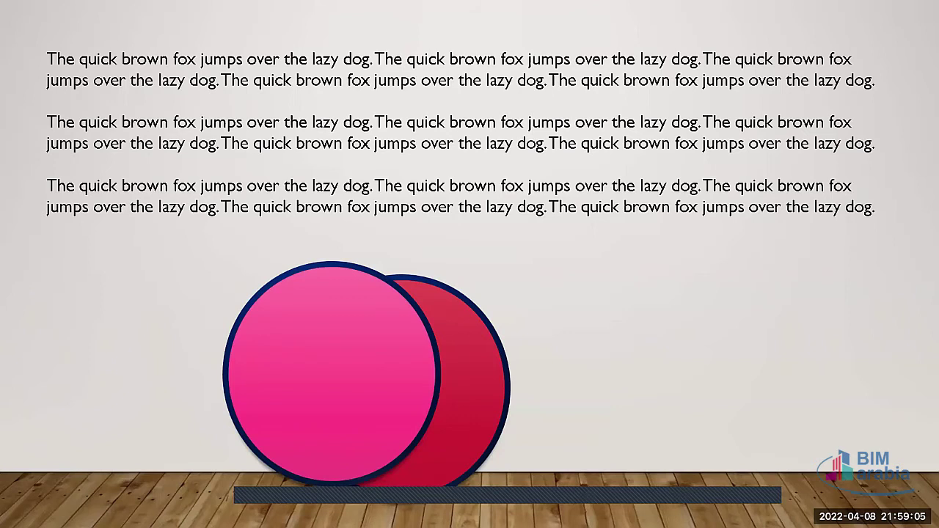
key("Right")
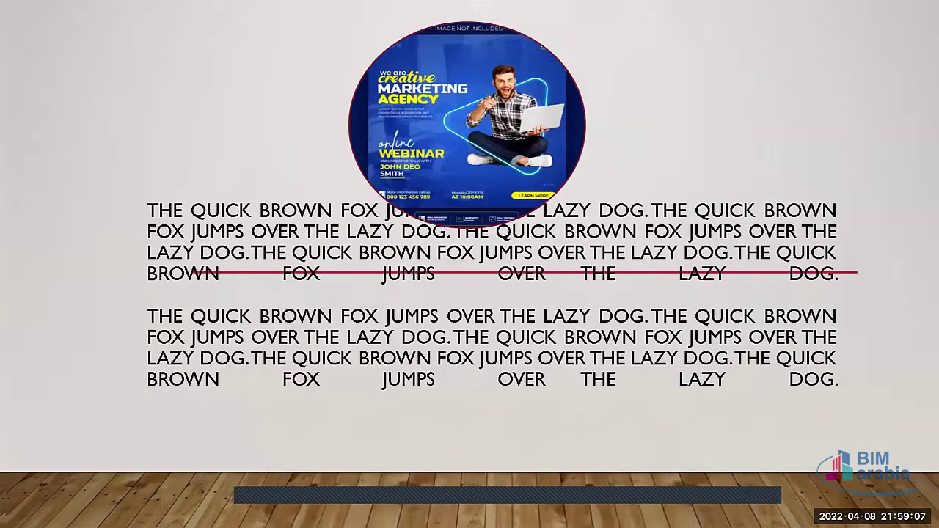
key("Escape")
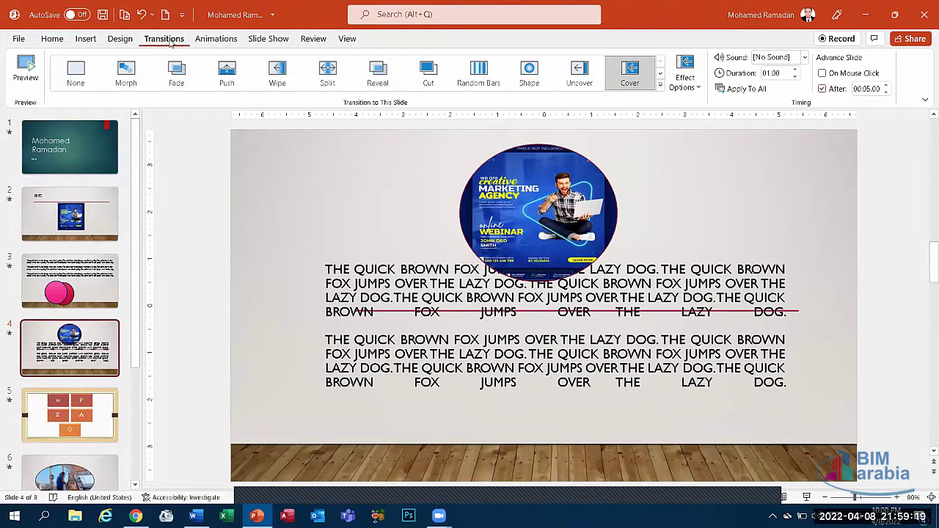
Step: Give slide 1's title a Wipe entrance and the FDTC subtitle a Wheel entrance
left_click(215, 39)
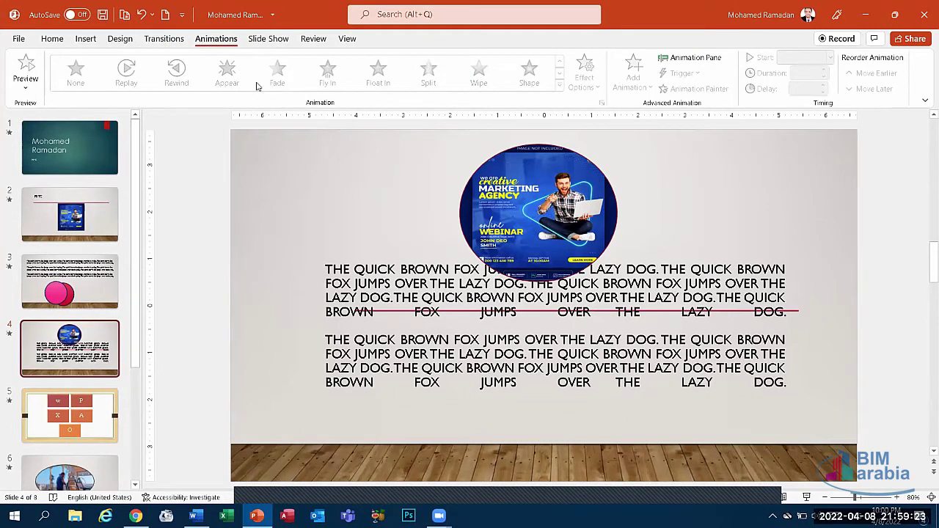
left_click(77, 149)
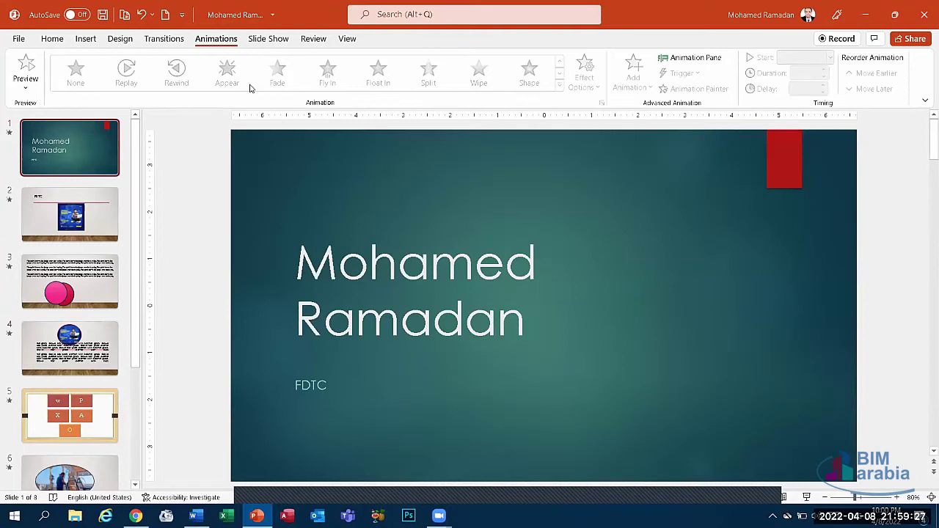
left_click(344, 277)
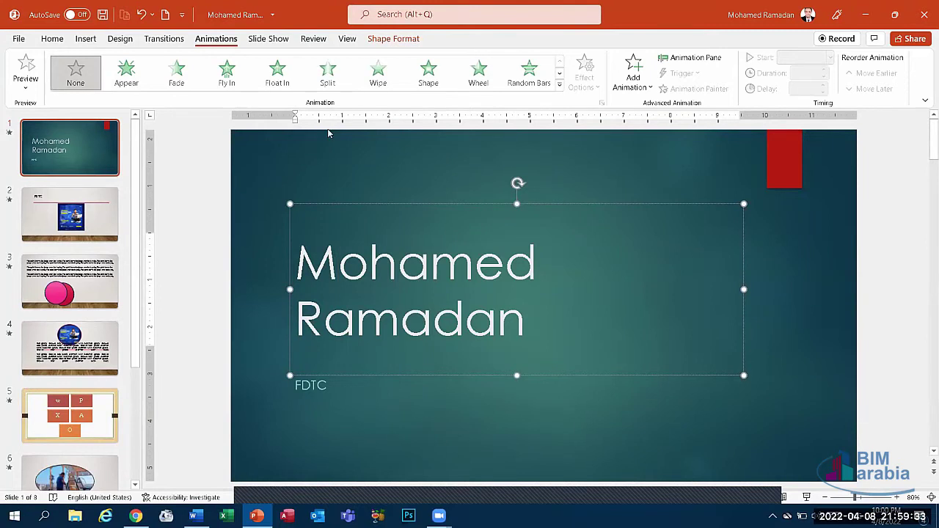
left_click(372, 83)
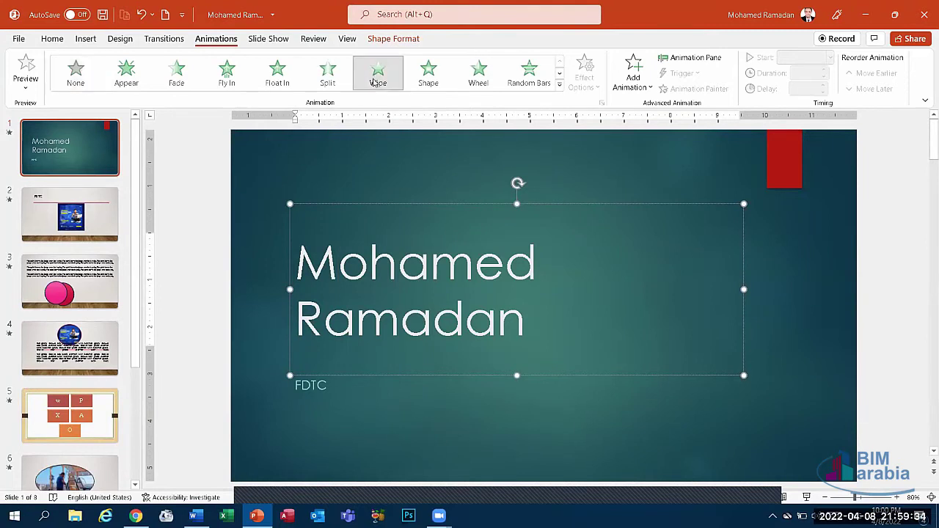
left_click(321, 385)
left_click(479, 74)
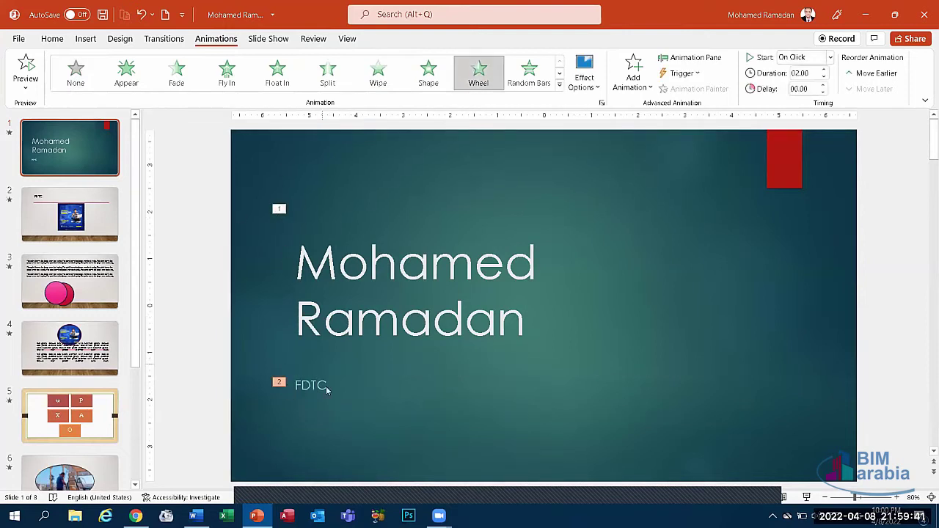
Step: On slide 2, give the FDTC title Float In and the webinar picture Wipe
key("Page_Down")
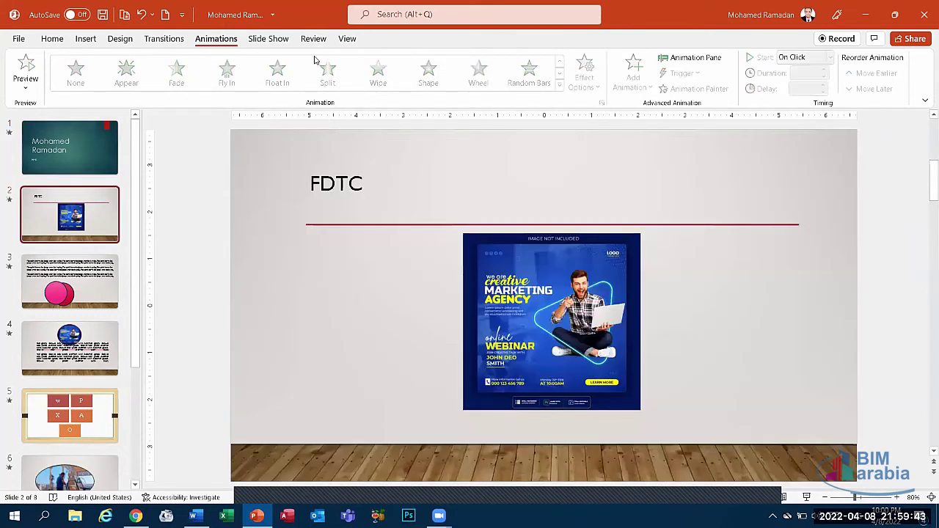
left_click(329, 183)
left_click(276, 79)
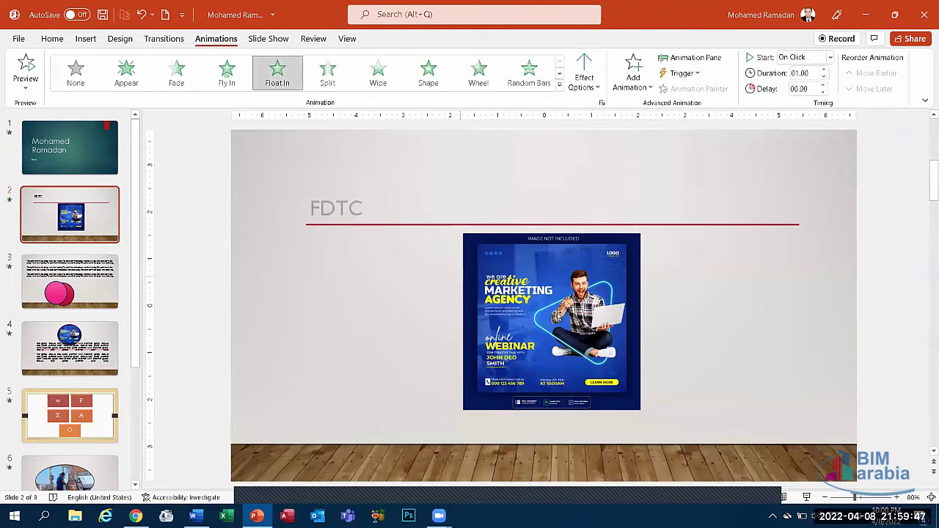
left_click(562, 316)
left_click(378, 73)
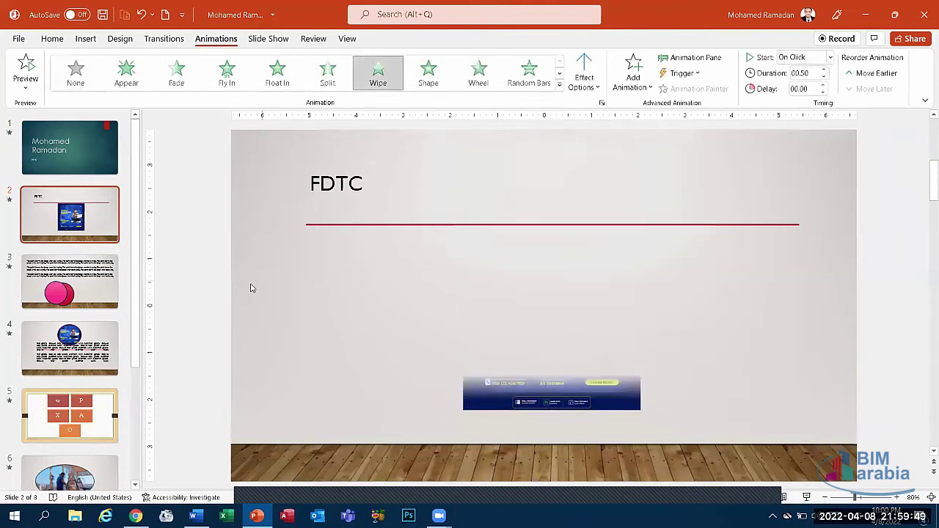
Step: On slide 3, give the paragraph Wipe and the slightly raised circles Wheel
left_click(92, 277)
left_click(370, 220)
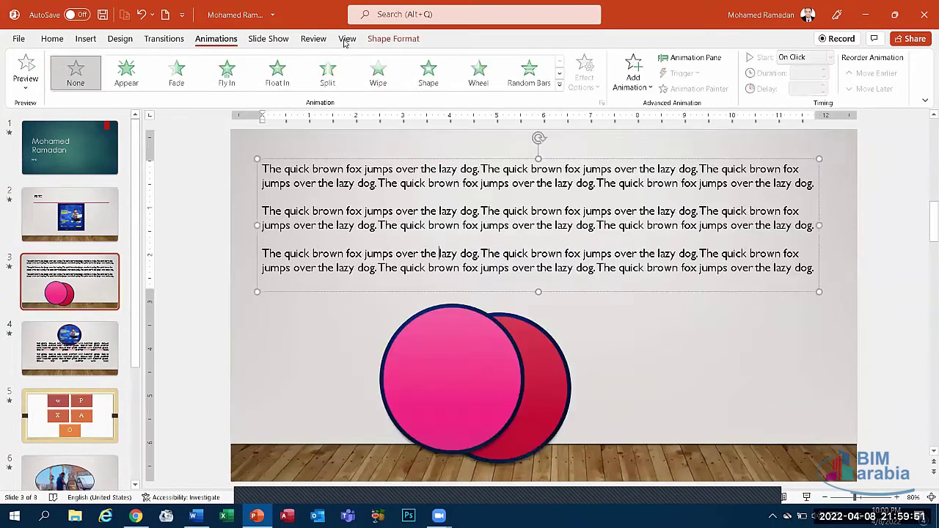
left_click(378, 73)
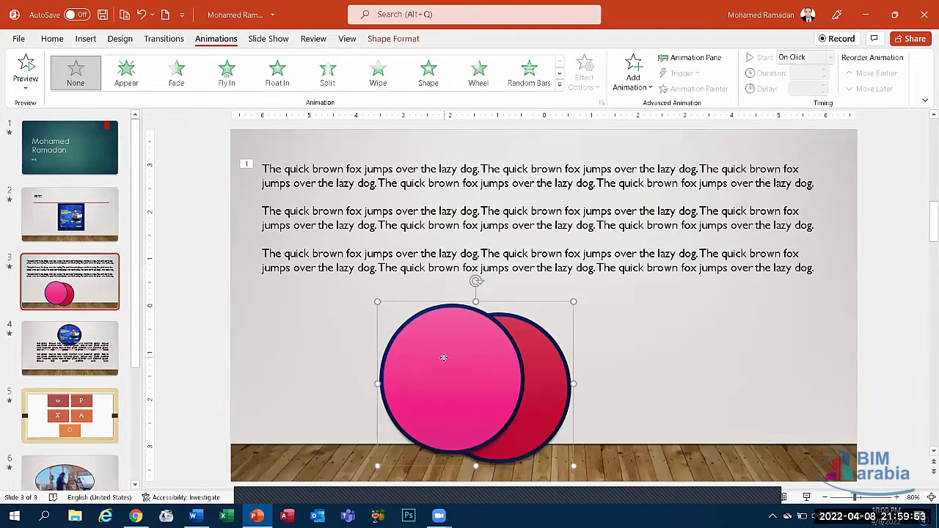
left_click_drag(445, 356, 442, 339)
left_click(479, 74)
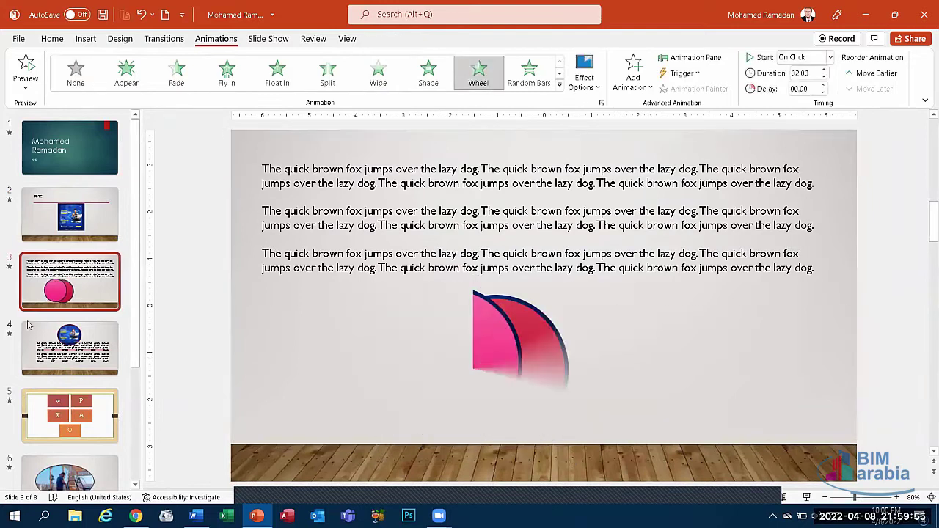
left_click(110, 158)
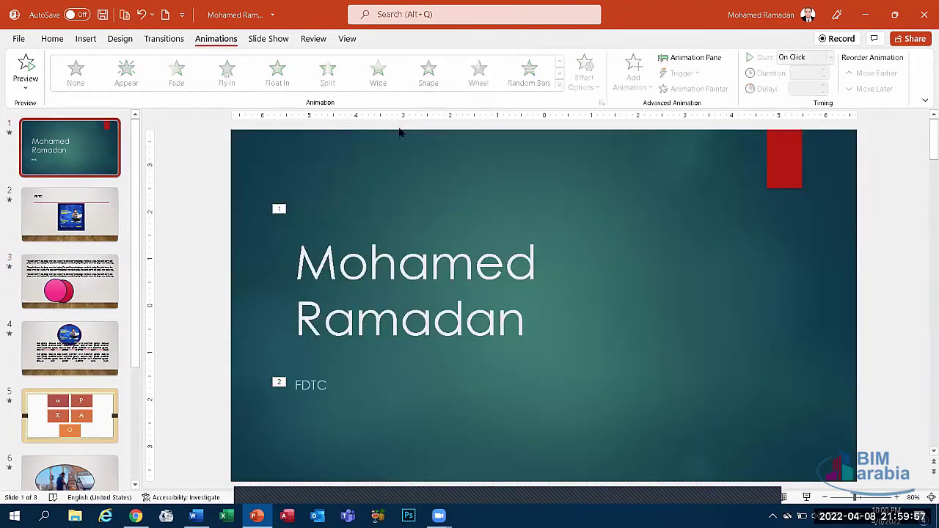
left_click(357, 303)
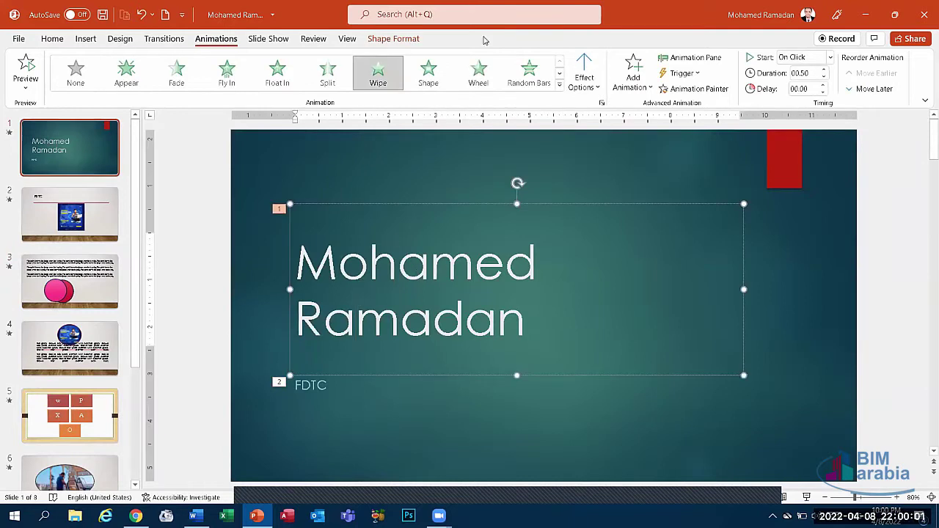
left_click(580, 83)
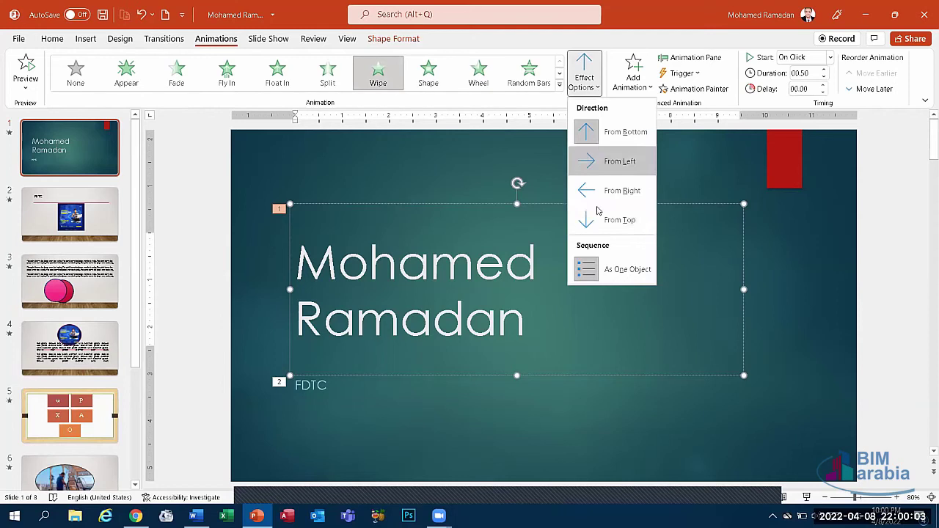
left_click(582, 81)
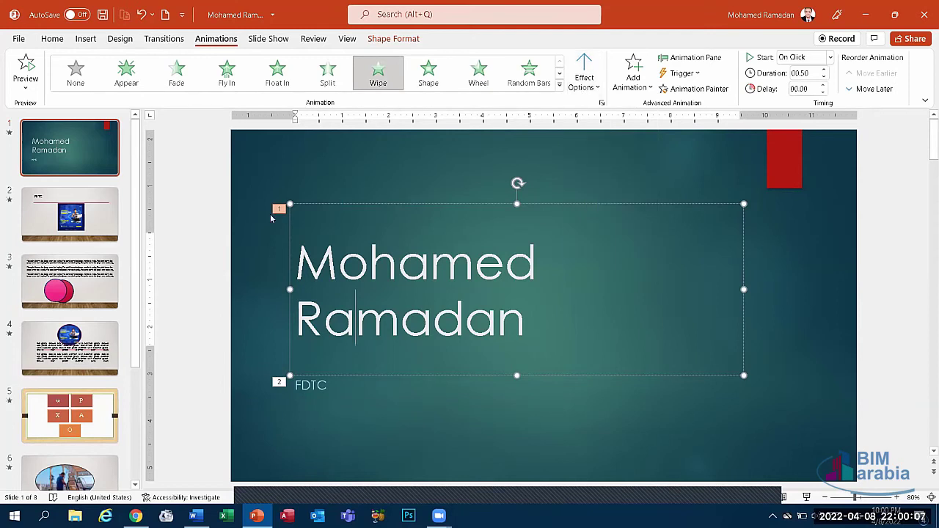
left_click(26, 70)
left_click(313, 392)
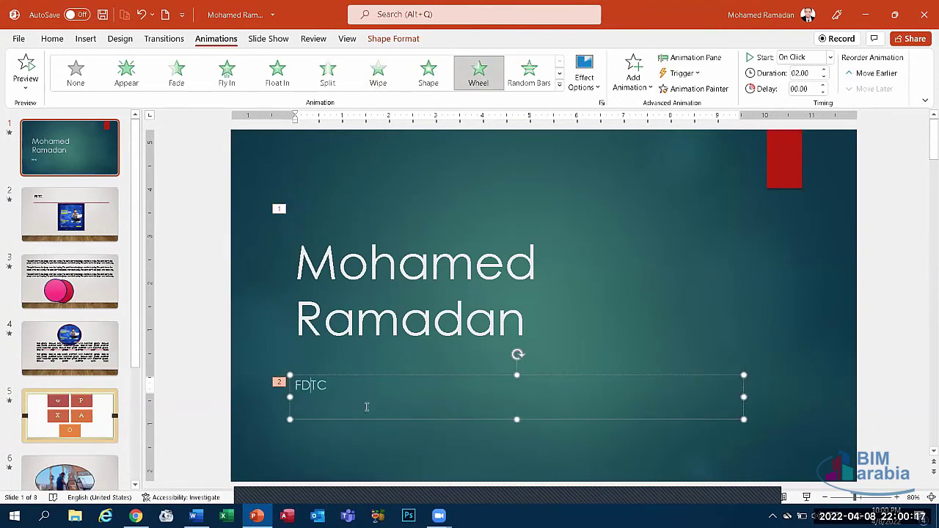
left_click(830, 57)
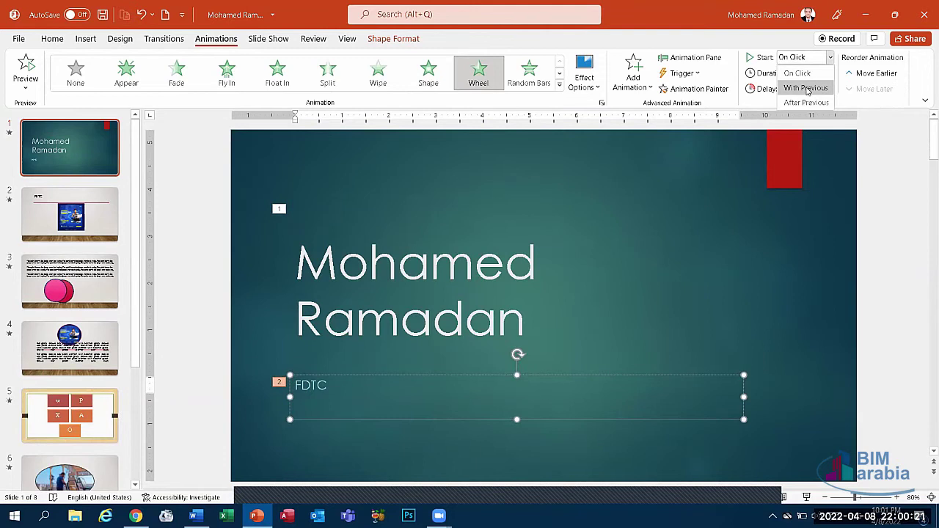
left_click(806, 89)
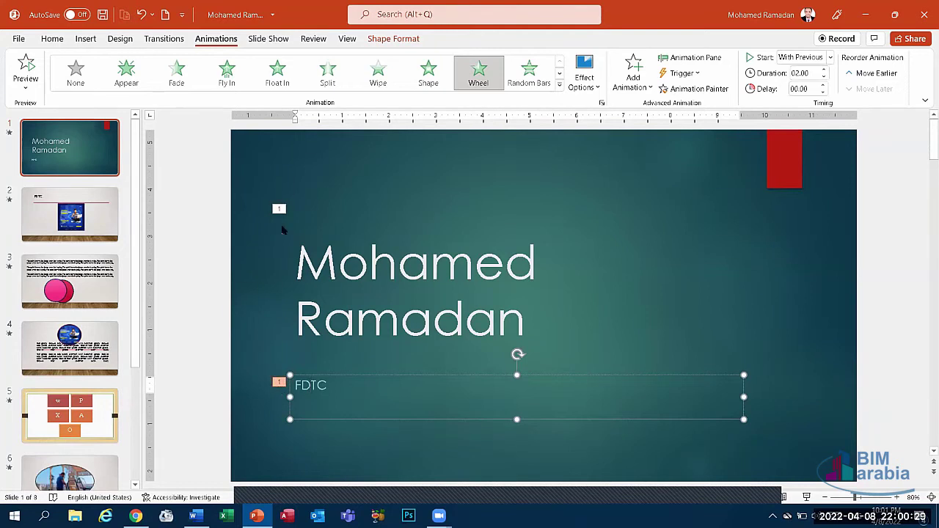
left_click(25, 68)
left_click(829, 59)
left_click(793, 73)
Step: Set both the title and FDTC subtitle animation durations to 01.25
left_click(396, 296)
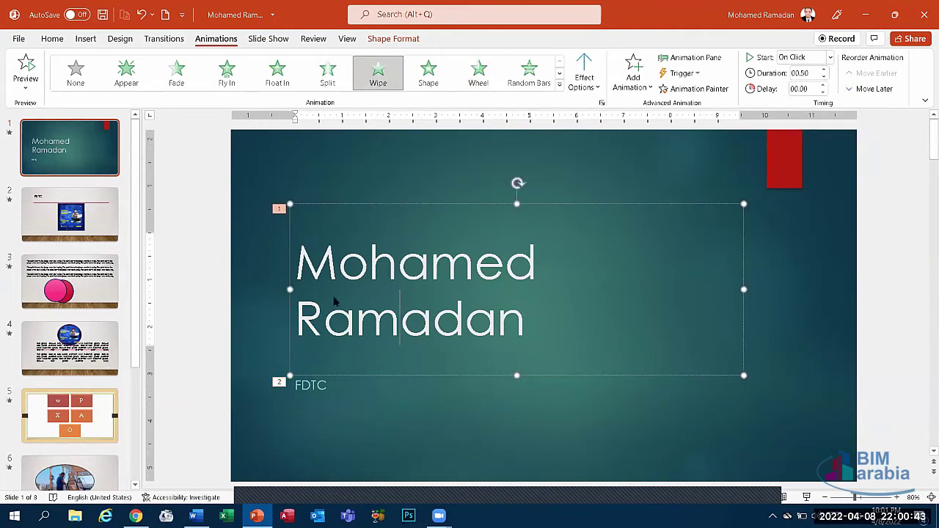
left_click(324, 384)
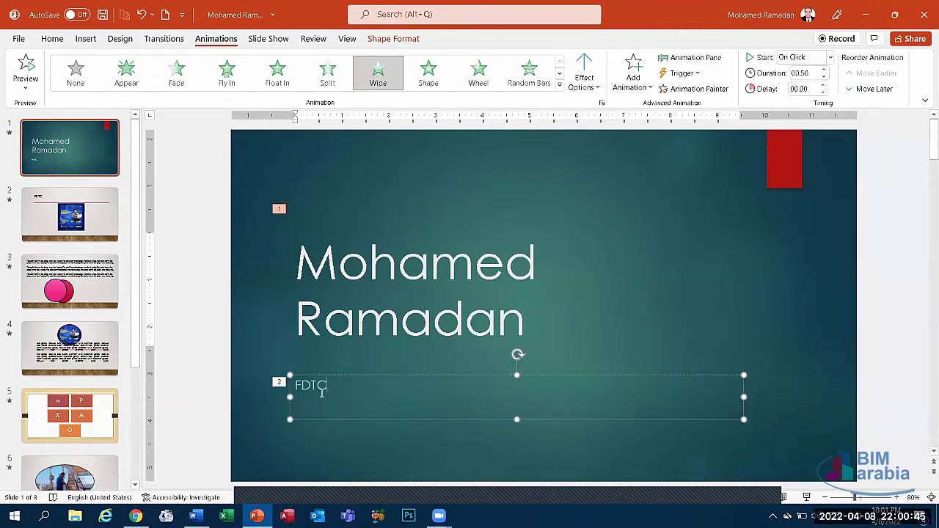
left_click(479, 71)
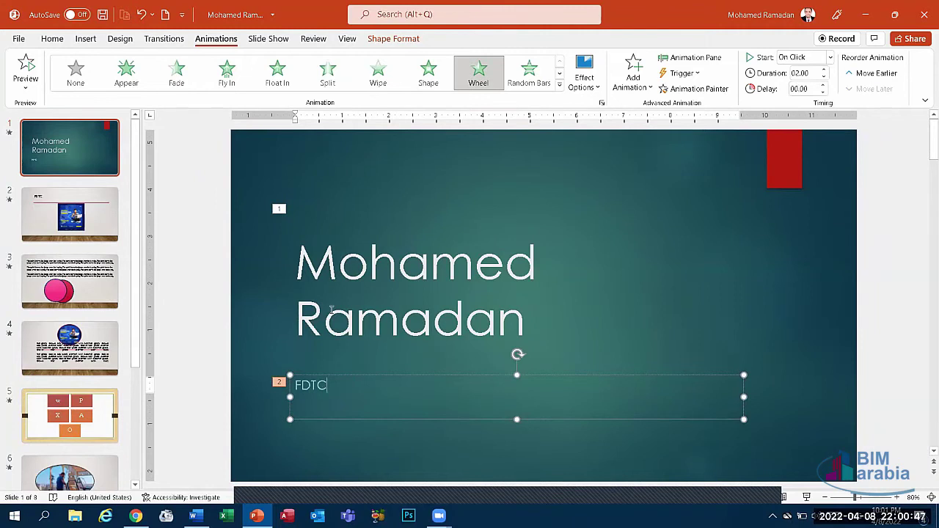
left_click(332, 310)
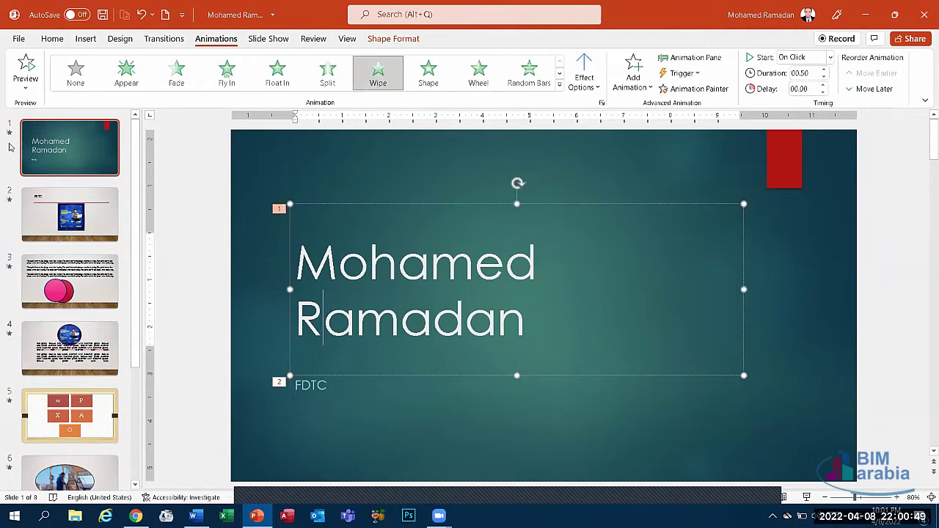
left_click(825, 70)
left_click(825, 71)
left_click(825, 77)
left_click(313, 389)
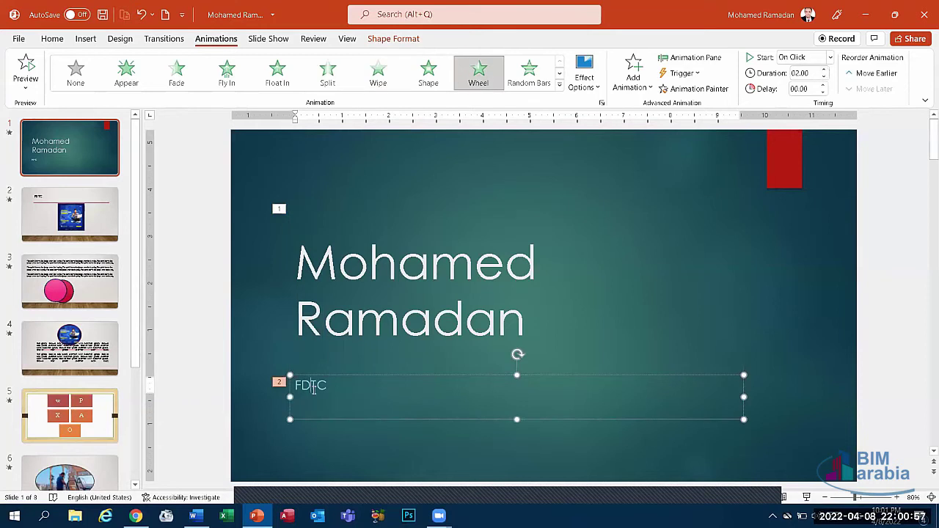
left_click(824, 76)
left_click(824, 77)
left_click(825, 76)
Step: Try FDTC starting With Previous, preview it, then set it back to On Click
left_click(802, 57)
left_click(800, 88)
left_click(25, 67)
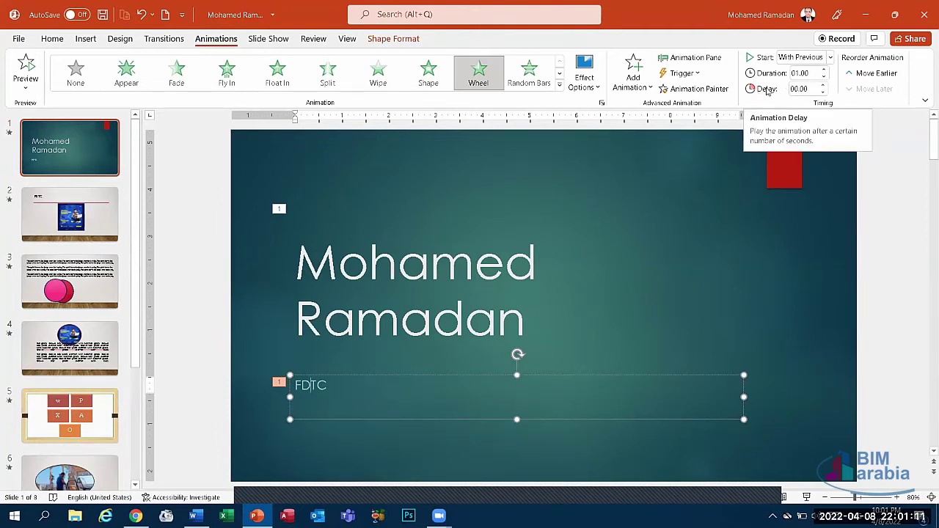
left_click(363, 315)
left_click(363, 385)
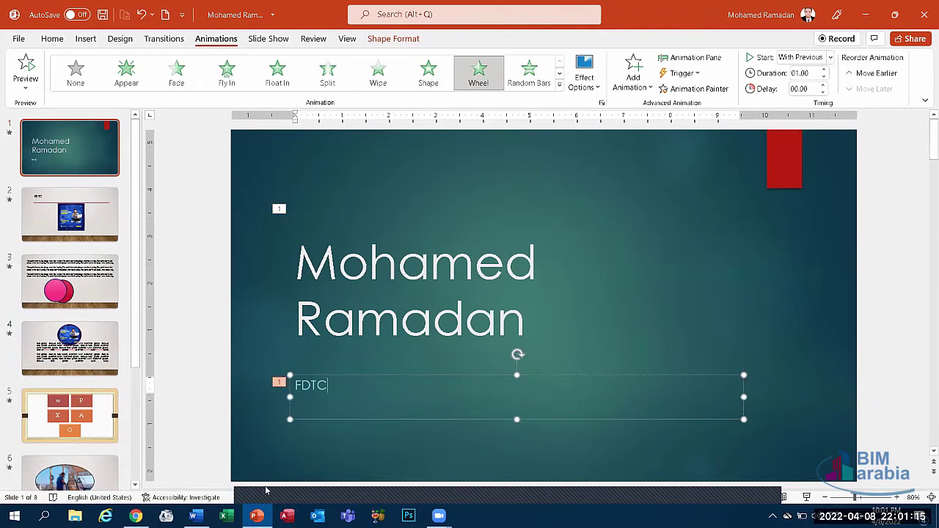
mouse_move(264, 490)
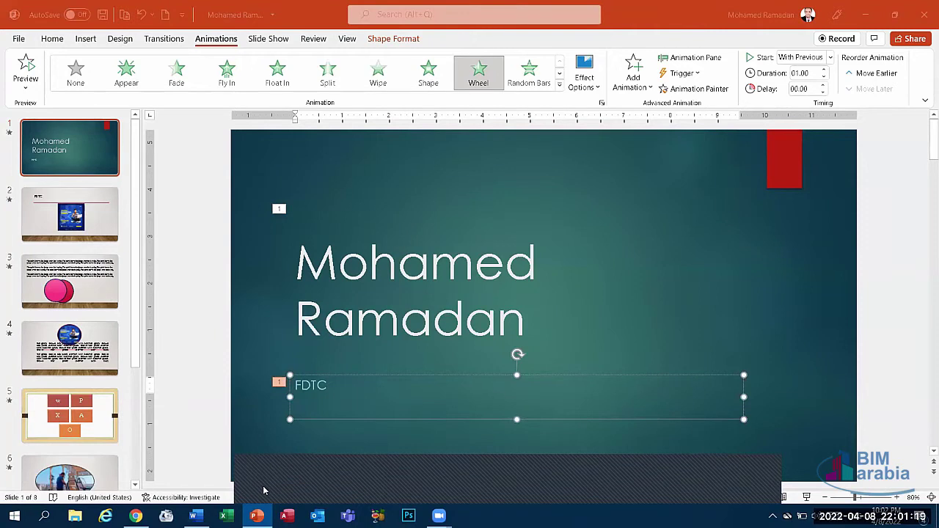
left_click(319, 393)
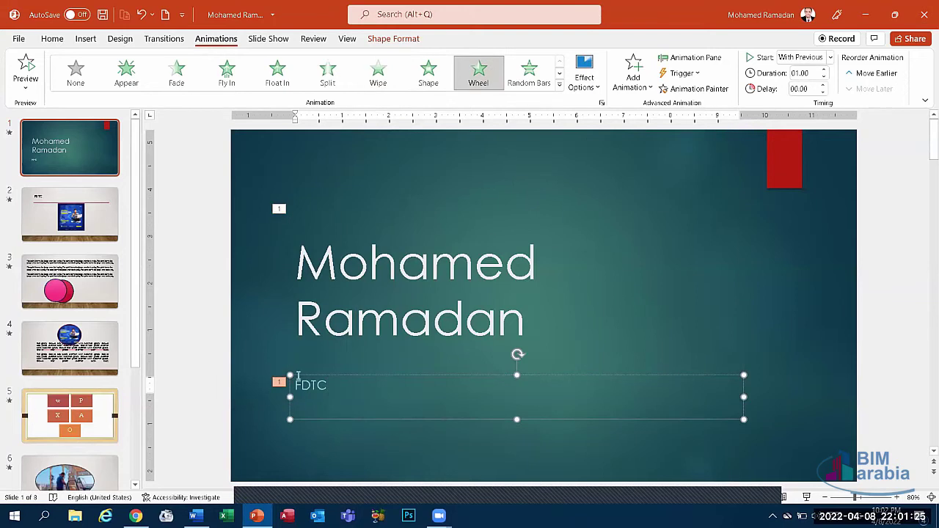
left_click(831, 58)
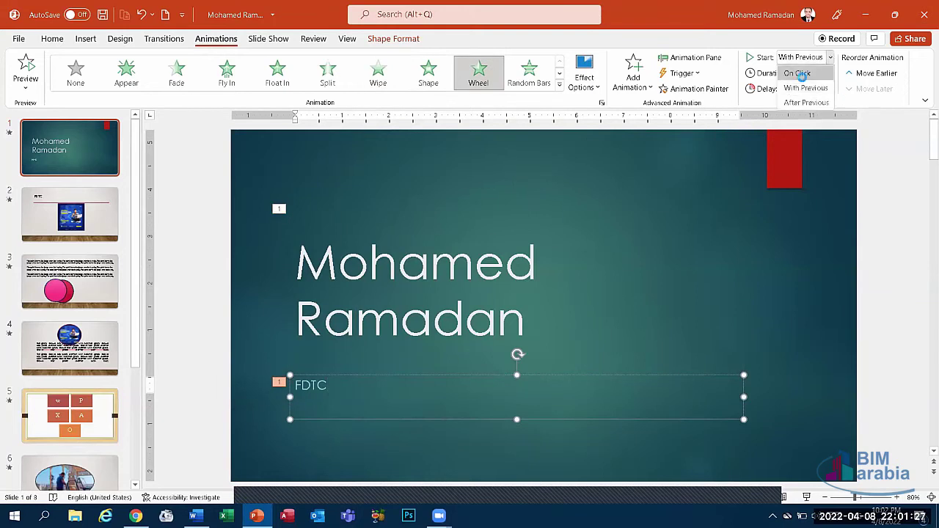
left_click(801, 72)
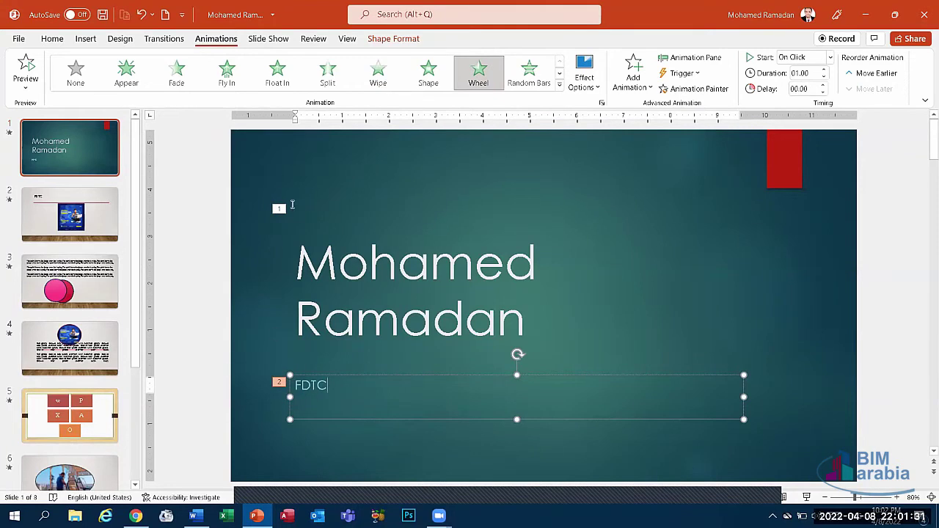
Step: Move the title animation later, preview, then move it back to play first
left_click(356, 321)
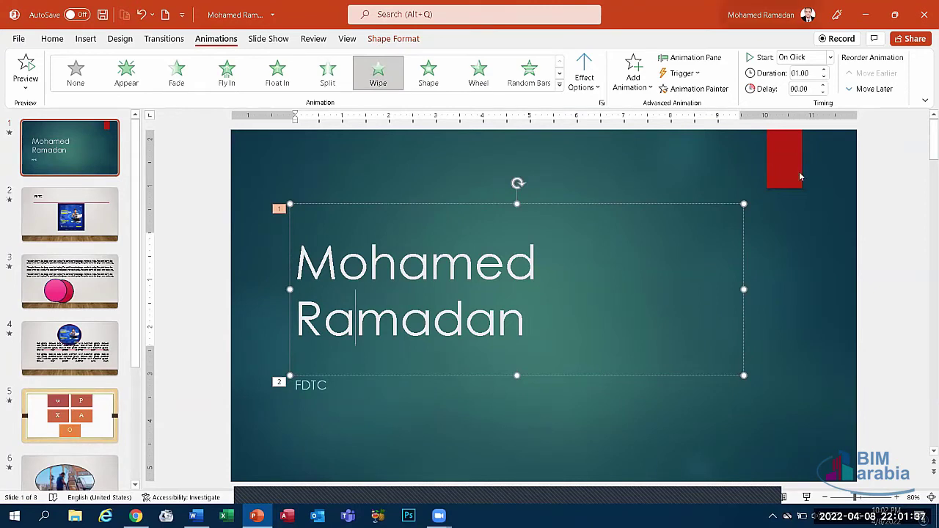
left_click(874, 89)
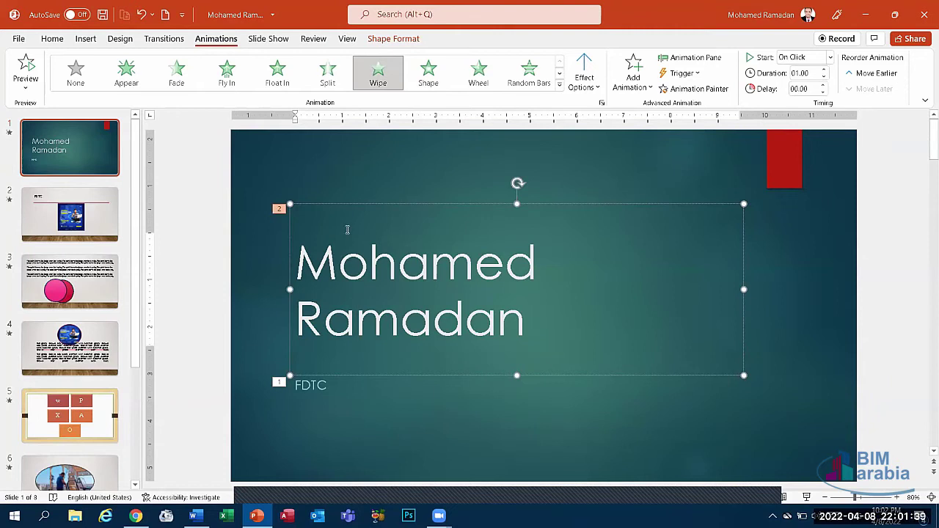
left_click(26, 61)
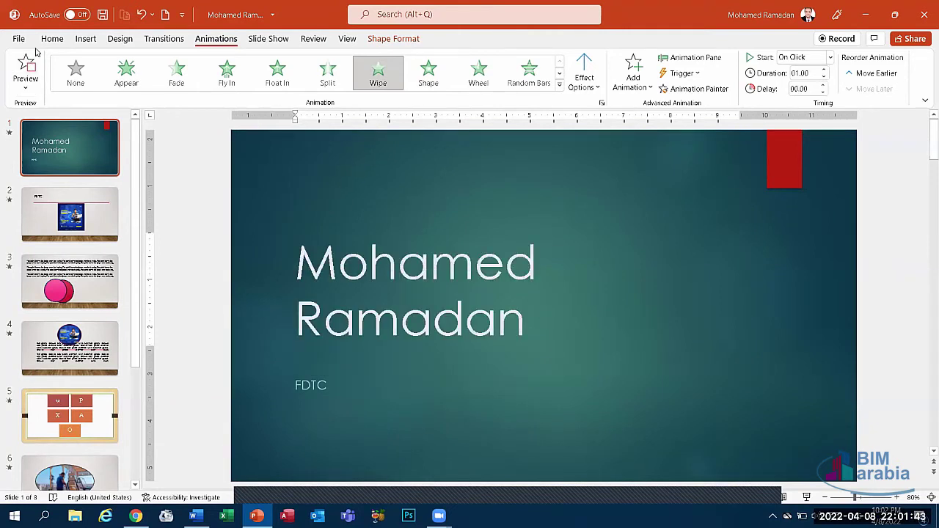
left_click(399, 272)
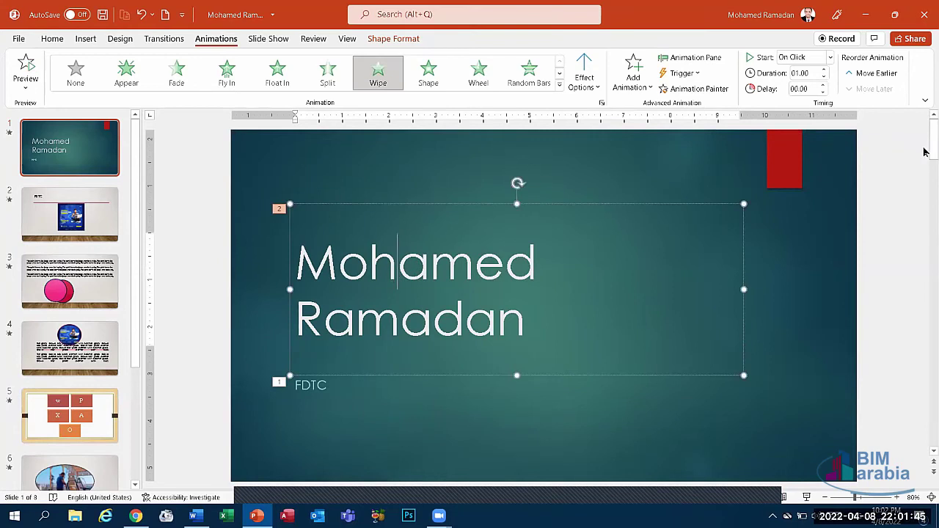
left_click(884, 75)
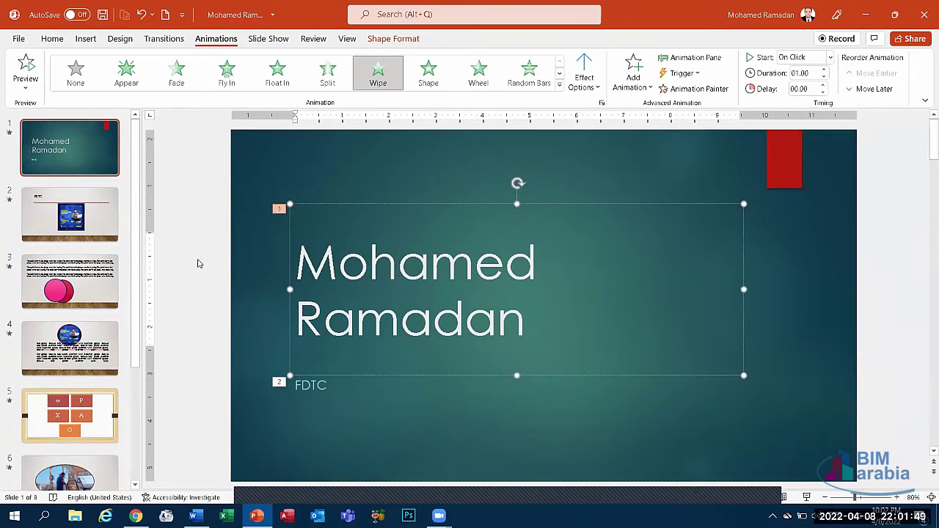
left_click(52, 129)
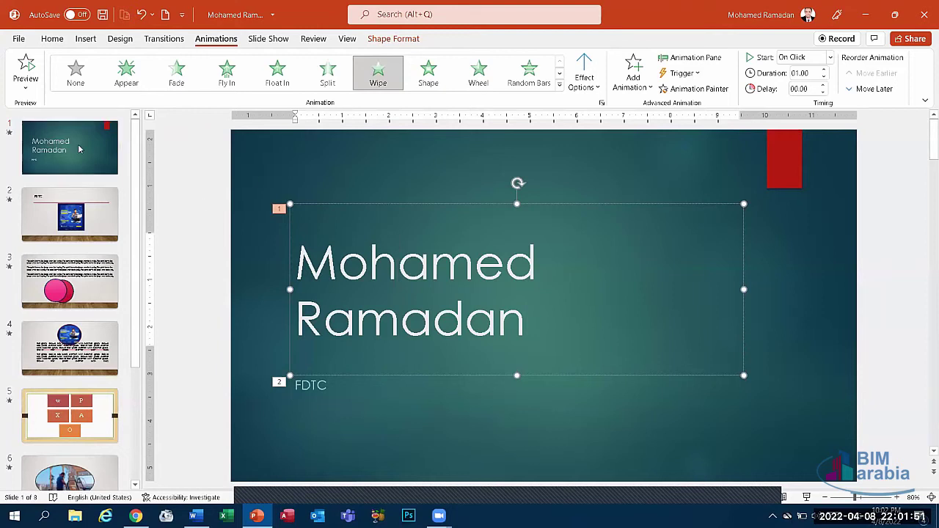
left_click(173, 40)
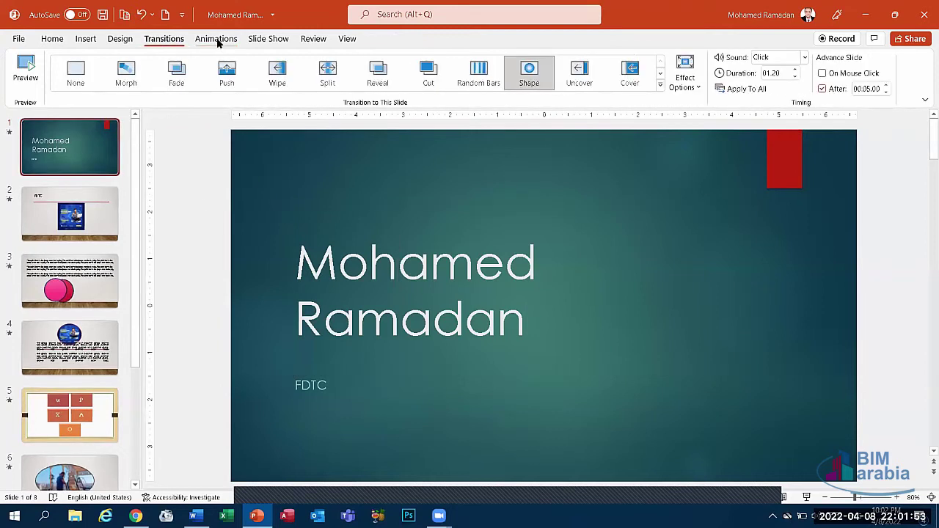
Step: Close the subtitles pane and run the show from the beginning, then exit
left_click(217, 43)
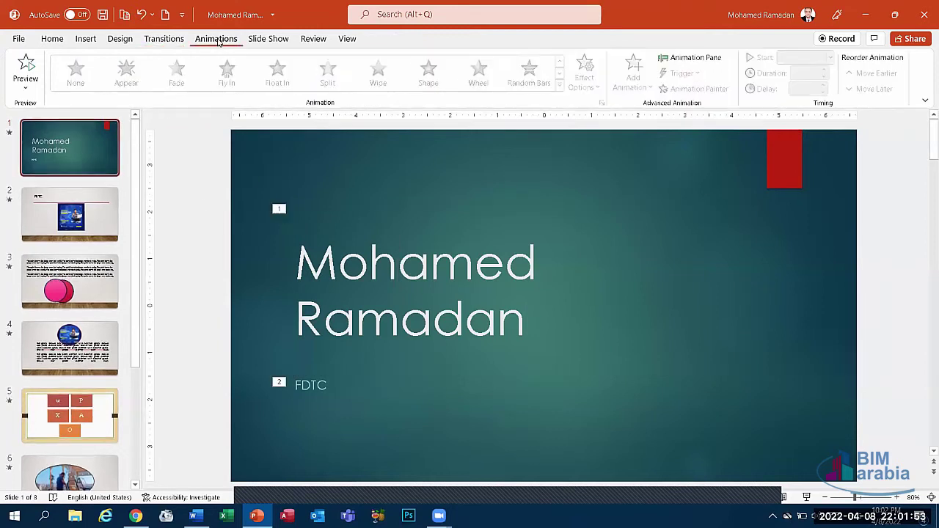
left_click(268, 40)
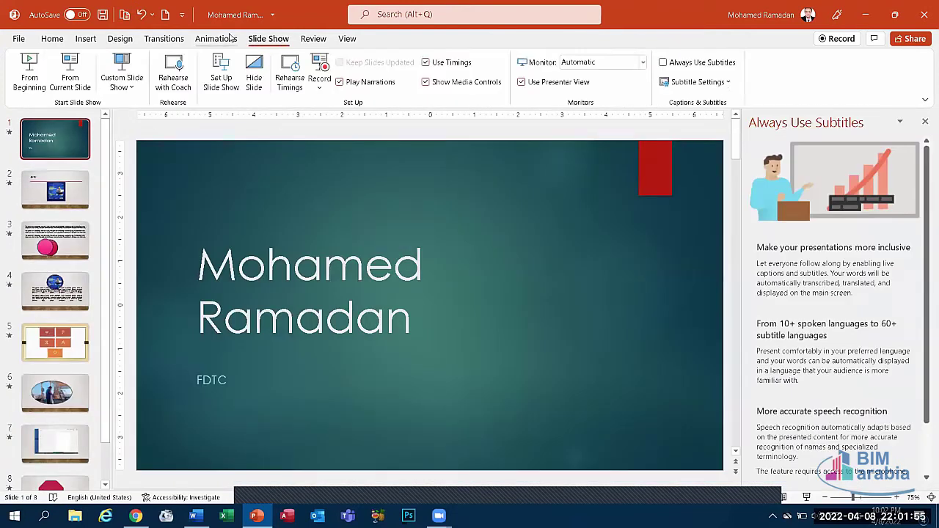
left_click(925, 119)
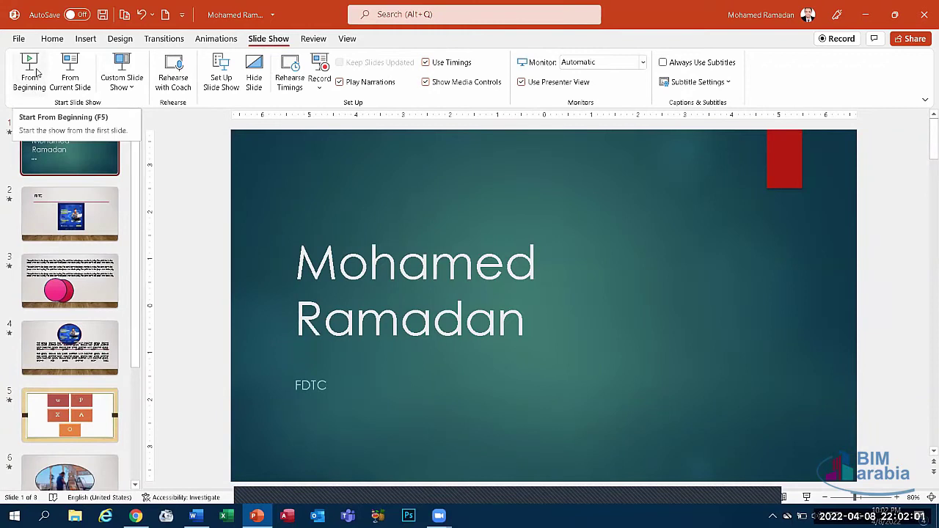
left_click(29, 71)
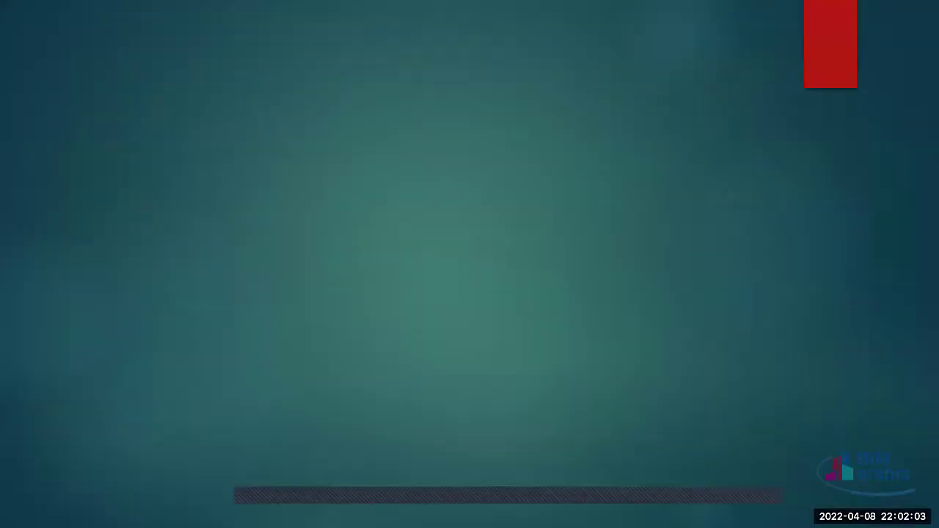
key("Escape")
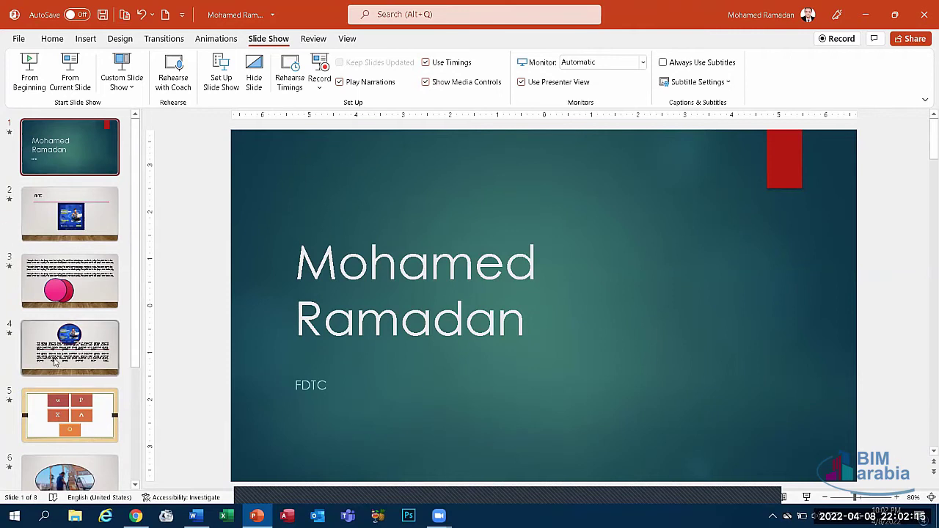
Step: On slide 4, toggle Hide Slide on and off, leaving the slide visible
left_click(66, 351)
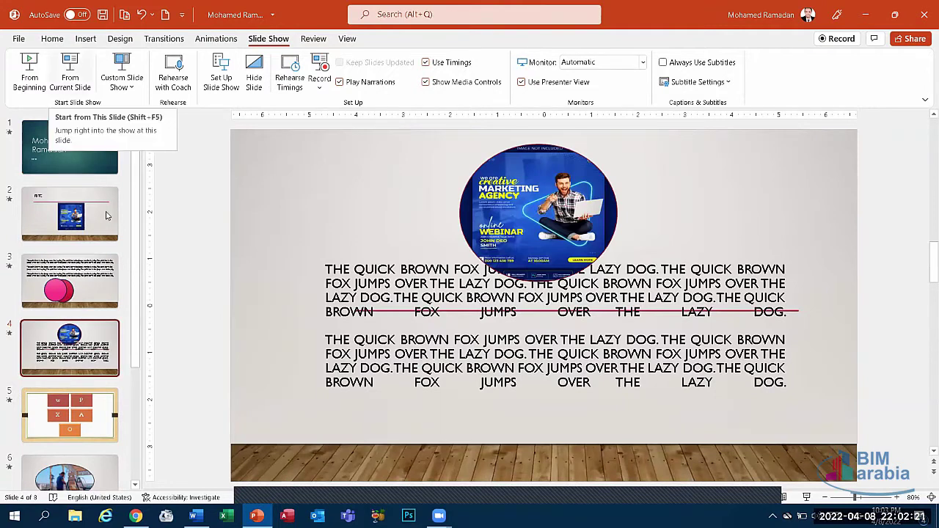
left_click(252, 69)
left_click(250, 71)
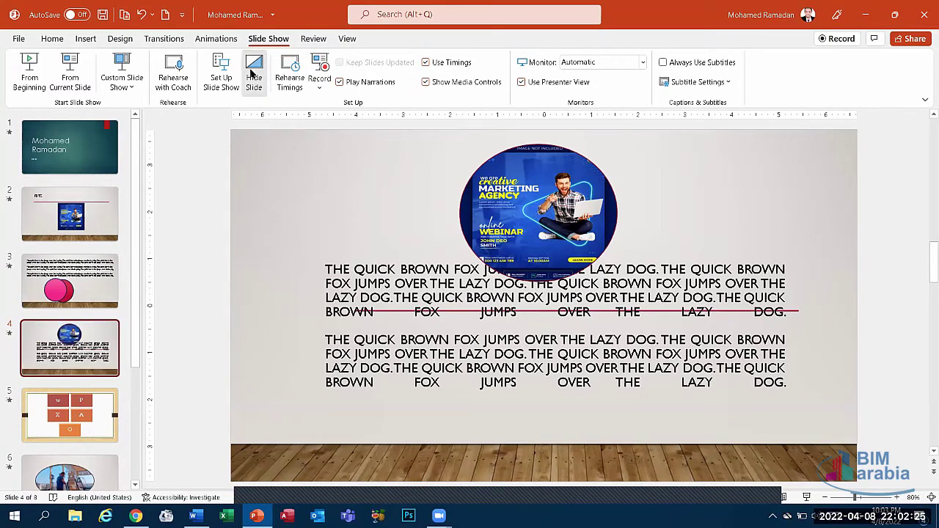
left_click(253, 69)
left_click(255, 69)
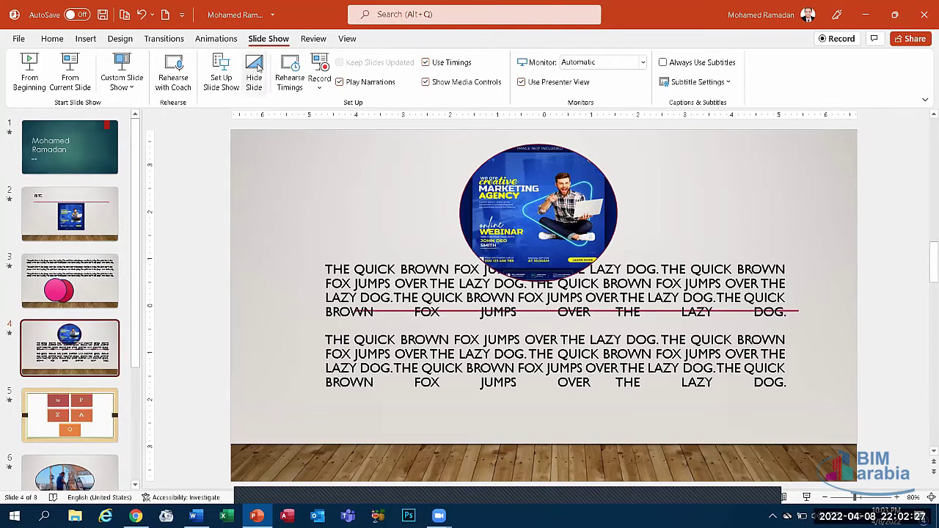
left_click(312, 39)
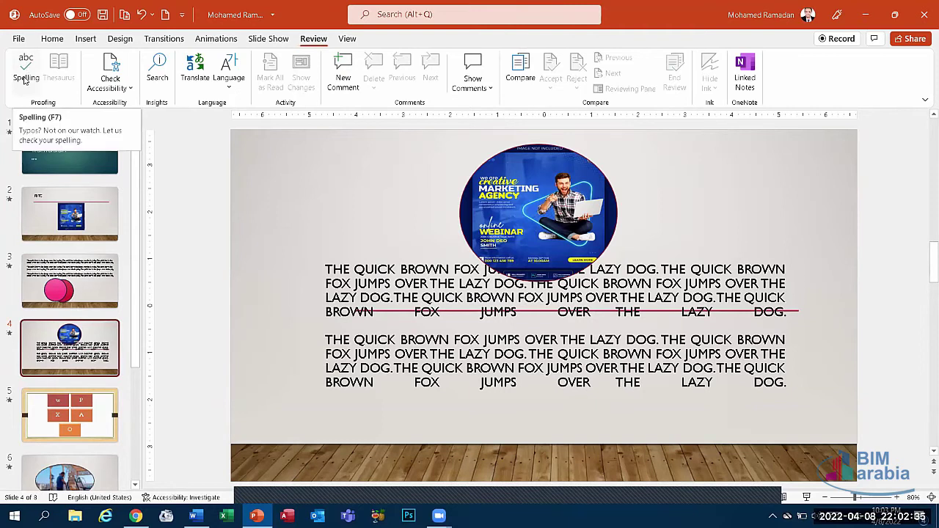
Step: Select the word QUICK on slide 4 and check its Language options
left_click(327, 269)
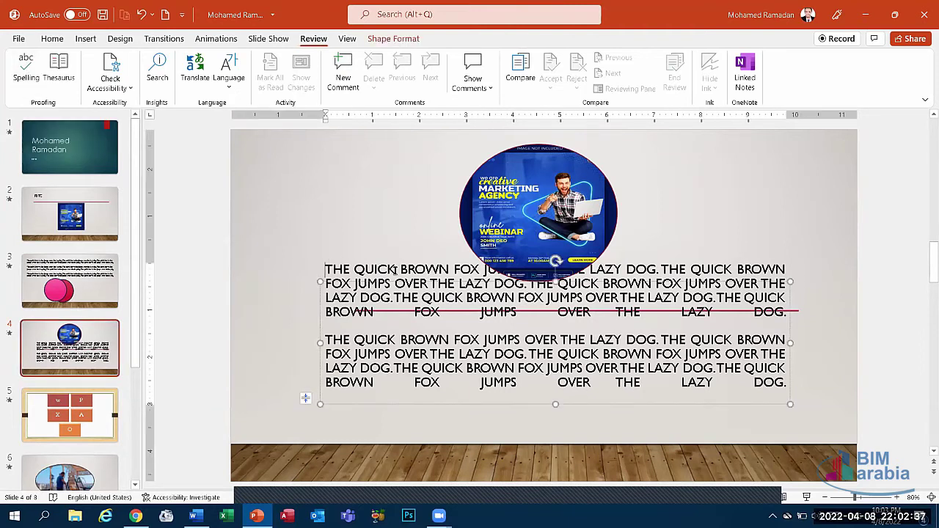
left_click_drag(375, 270, 358, 269)
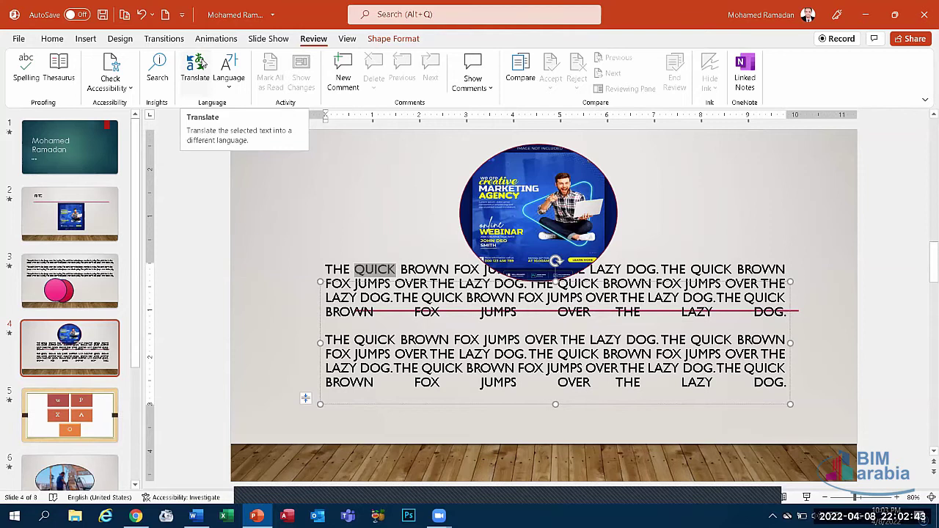
left_click(229, 85)
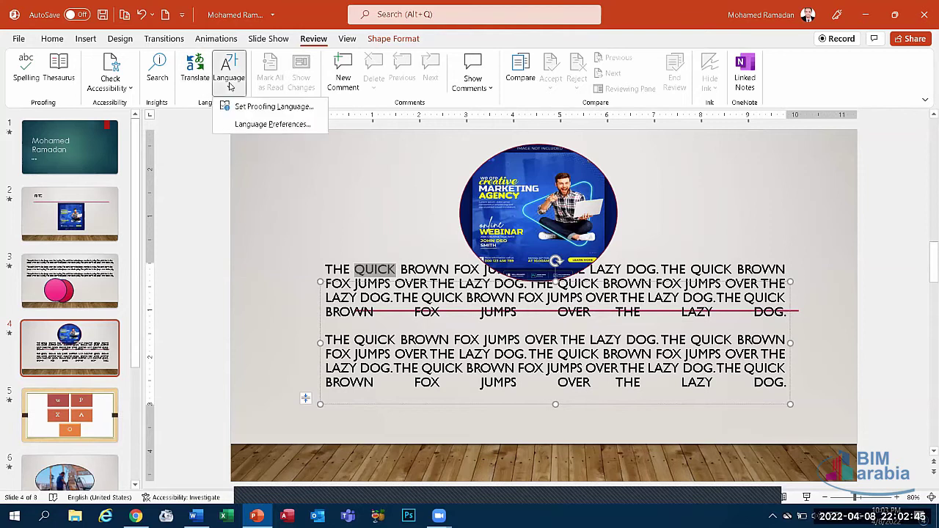
left_click(229, 85)
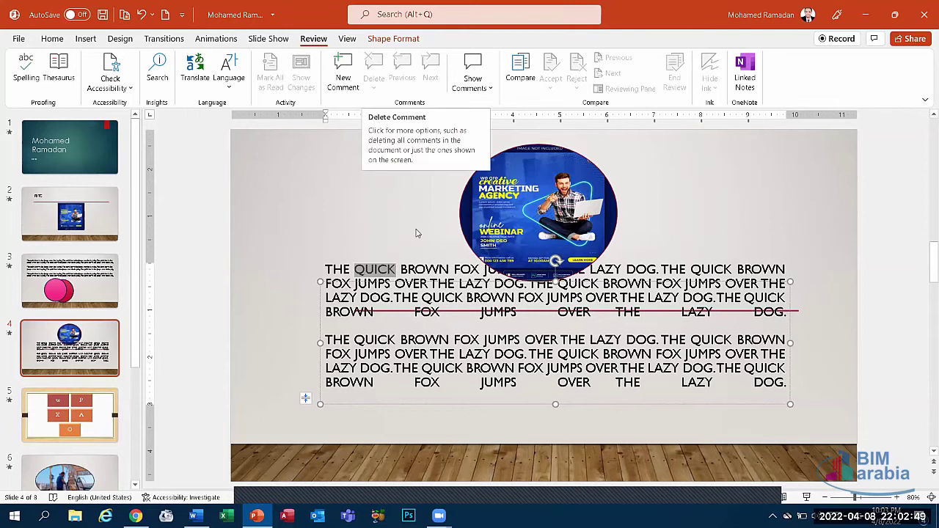
left_click(347, 39)
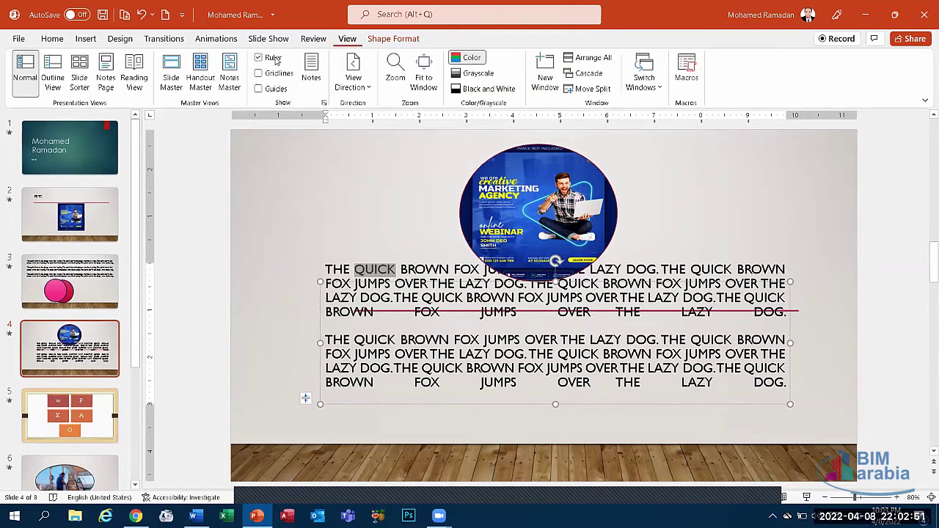
Step: Cycle through Outline, Slide Sorter, Notes Page and Reading views, then return to Normal
left_click(53, 82)
left_click(80, 81)
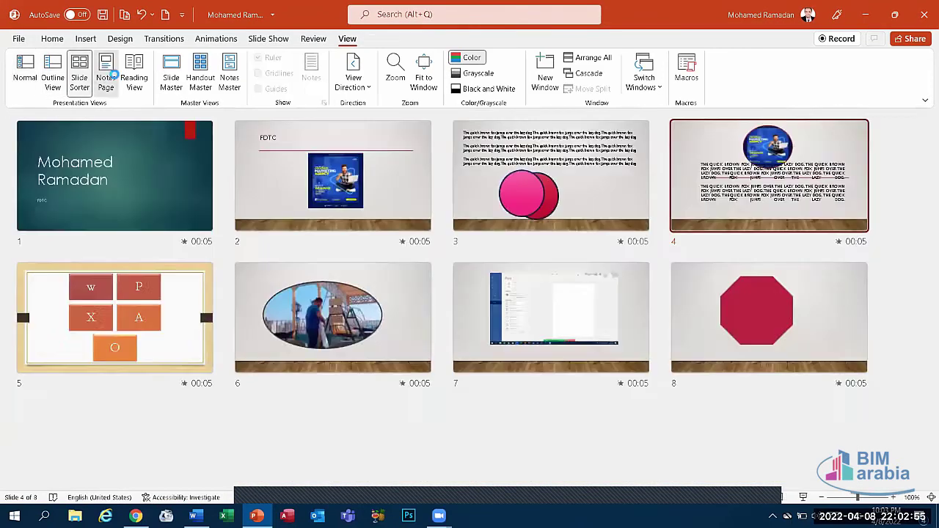
left_click(106, 81)
left_click(134, 83)
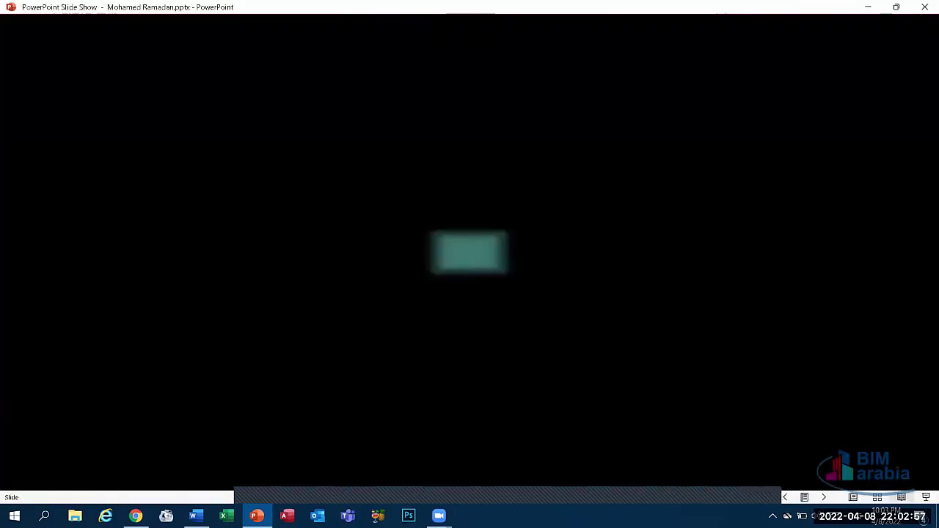
key("Escape")
left_click(35, 77)
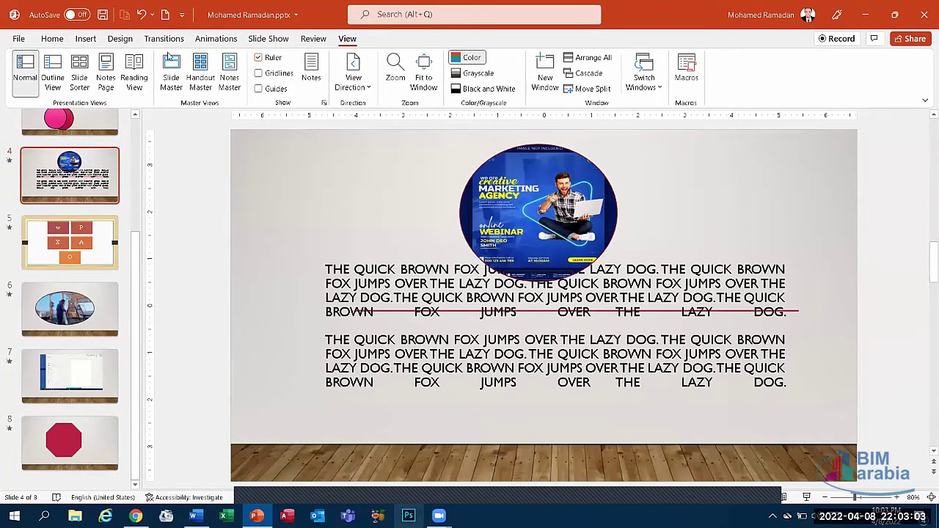
Step: Browse the Slide Master layouts, from Comparison to Title Slide, then close Master View
left_click(176, 95)
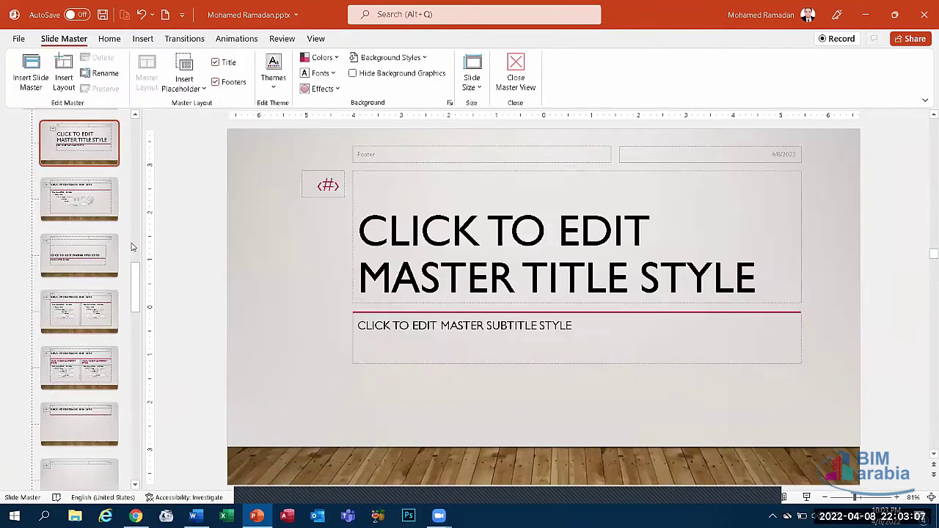
left_click(99, 194)
left_click(99, 252)
left_click(99, 308)
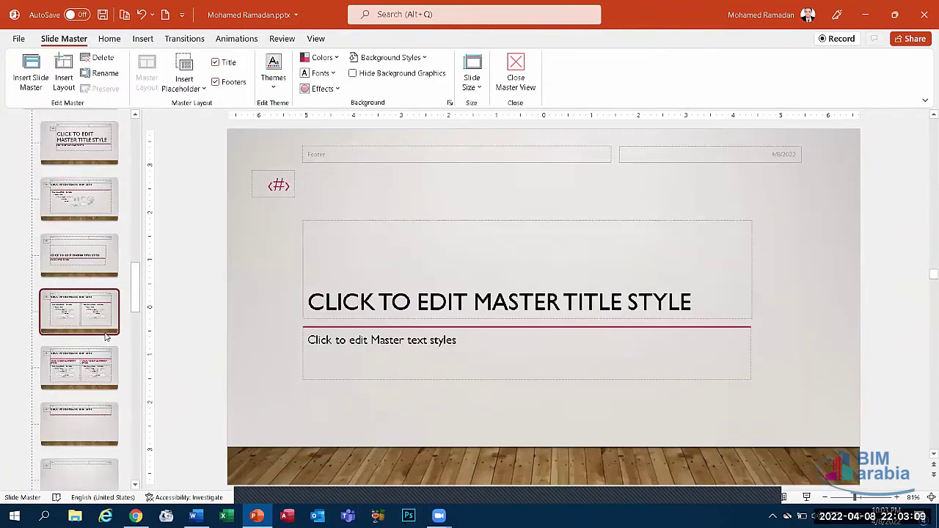
left_click(98, 365)
left_click(97, 423)
left_click(77, 204)
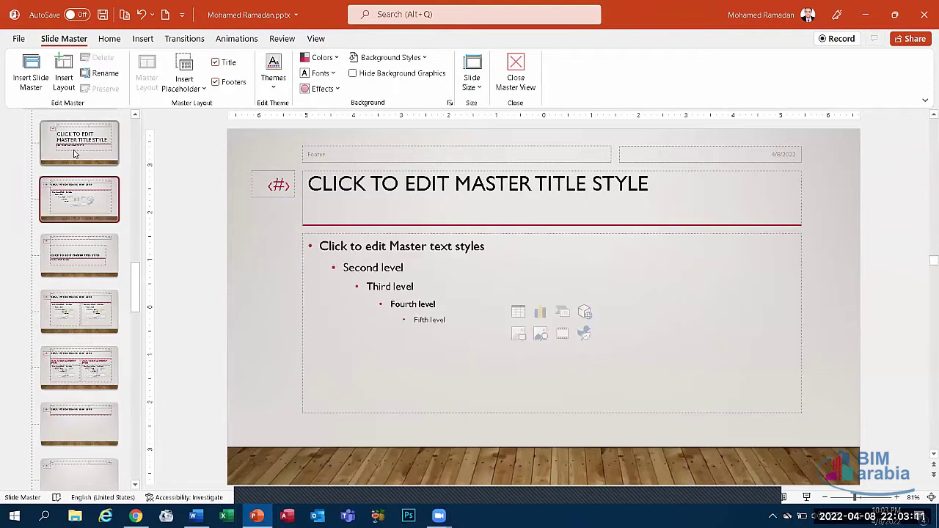
left_click(74, 150)
left_click(518, 74)
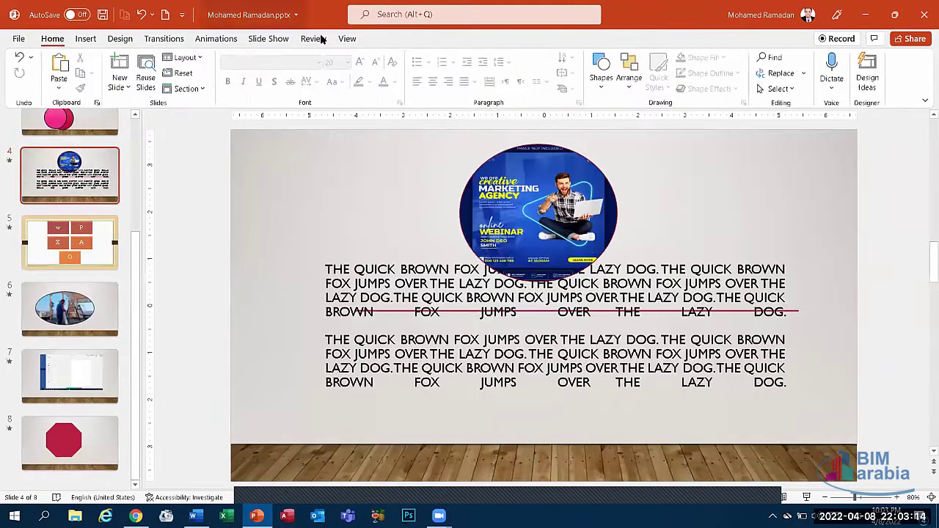
left_click(347, 38)
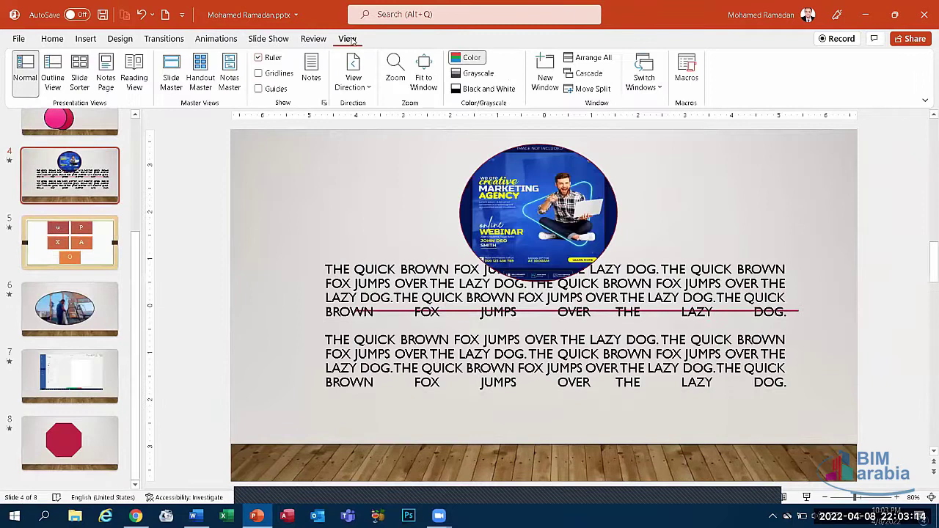
left_click(270, 58)
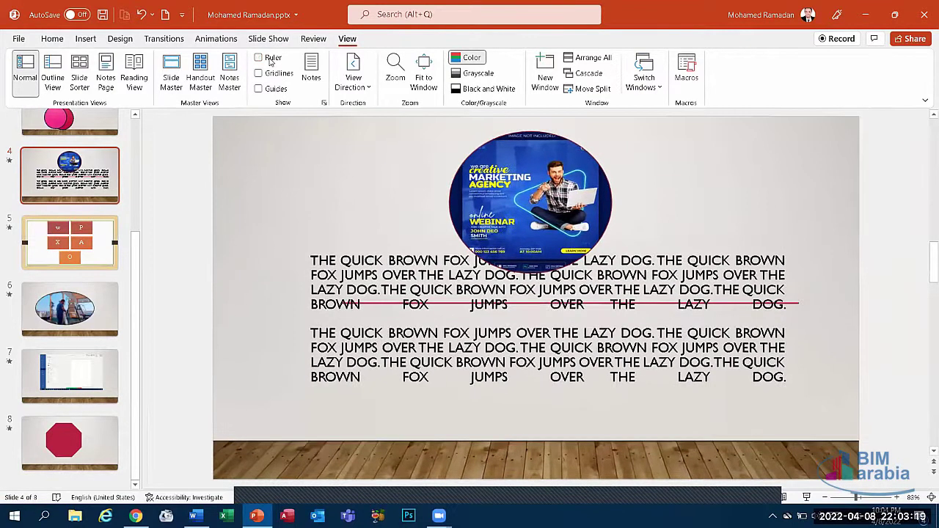
left_click(270, 59)
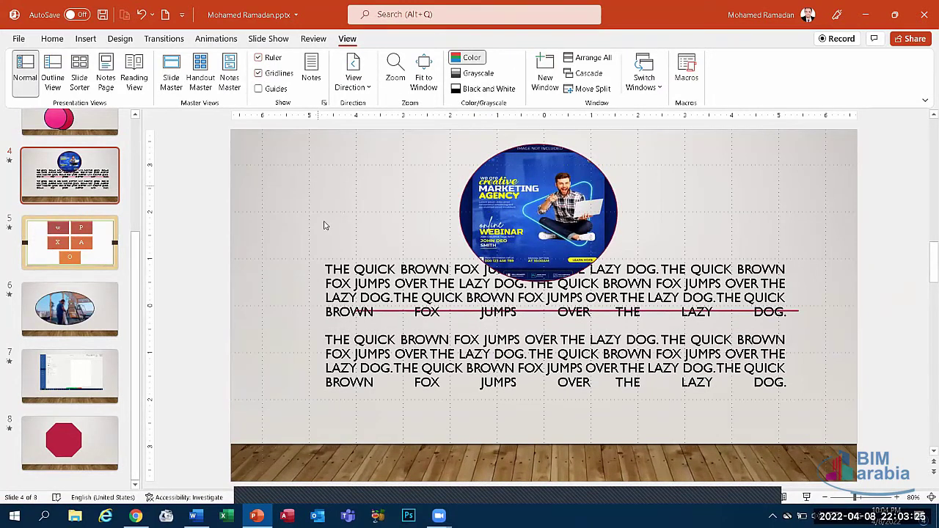
left_click(265, 77)
left_click(272, 90)
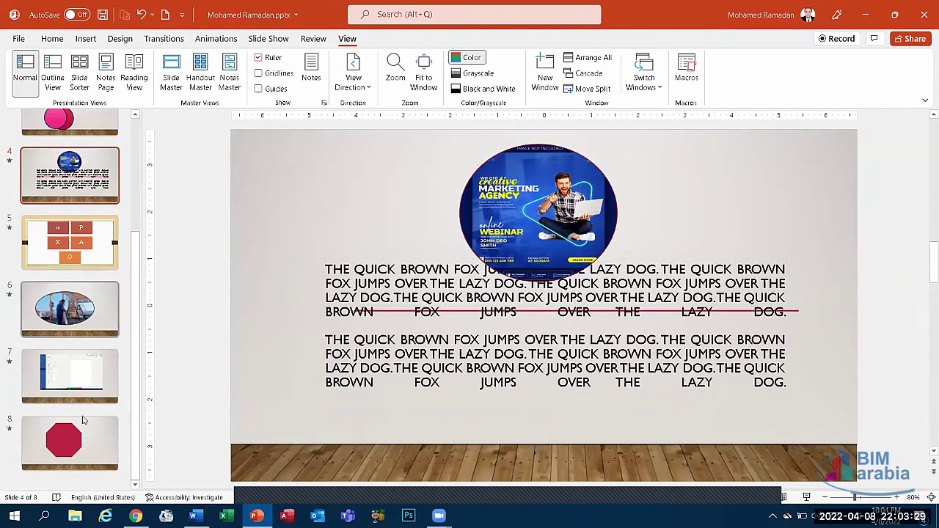
scroll(102, 273, "up", 3)
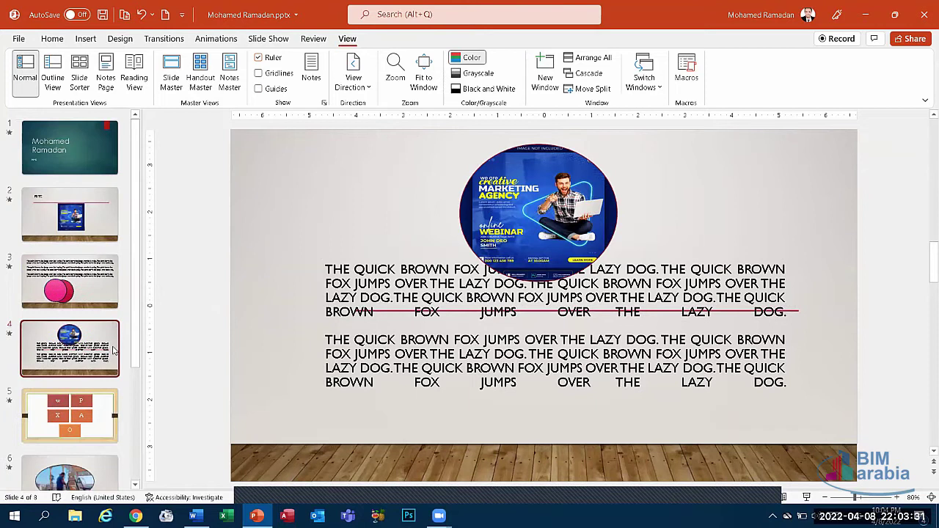
scroll(70, 330, "down", 3)
Step: On slide 8, move the red octagon to the left, then back to the slide centre
left_click(111, 444)
left_click(446, 236)
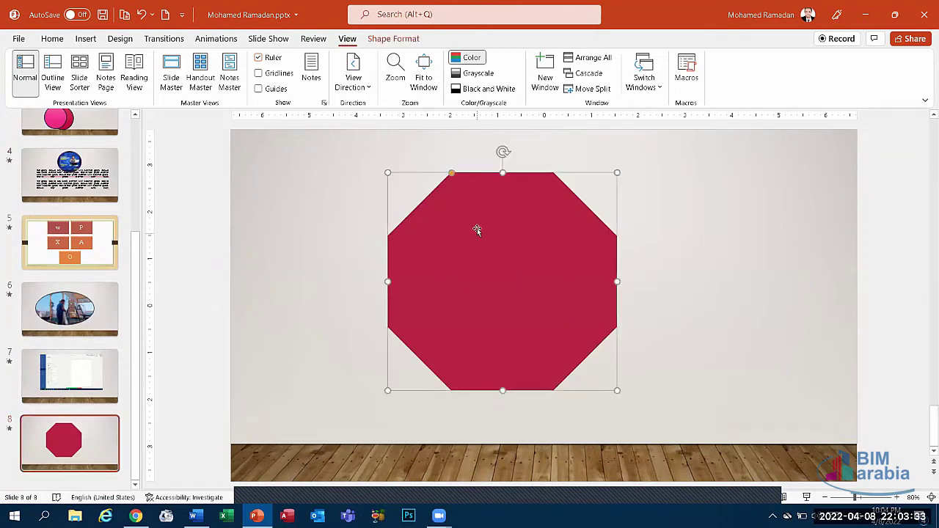
left_click_drag(479, 227, 218, 238)
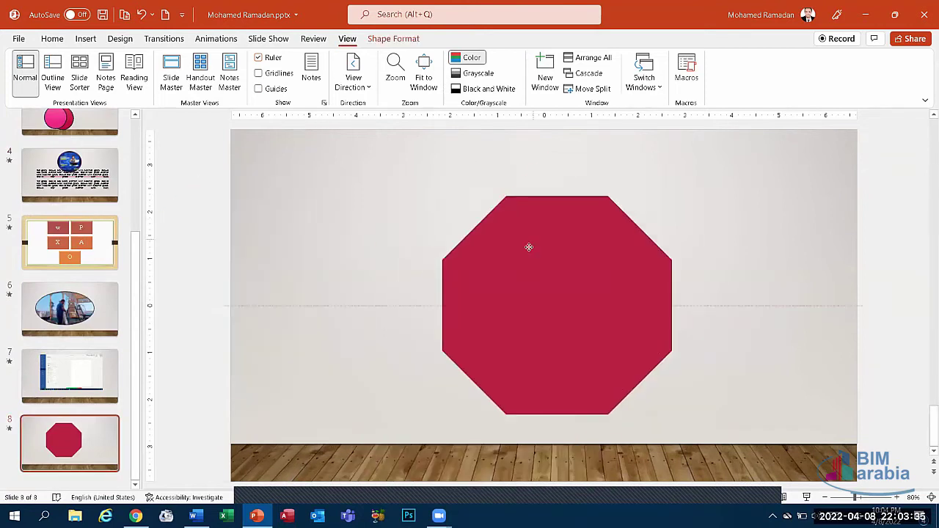
left_click_drag(409, 197, 527, 241)
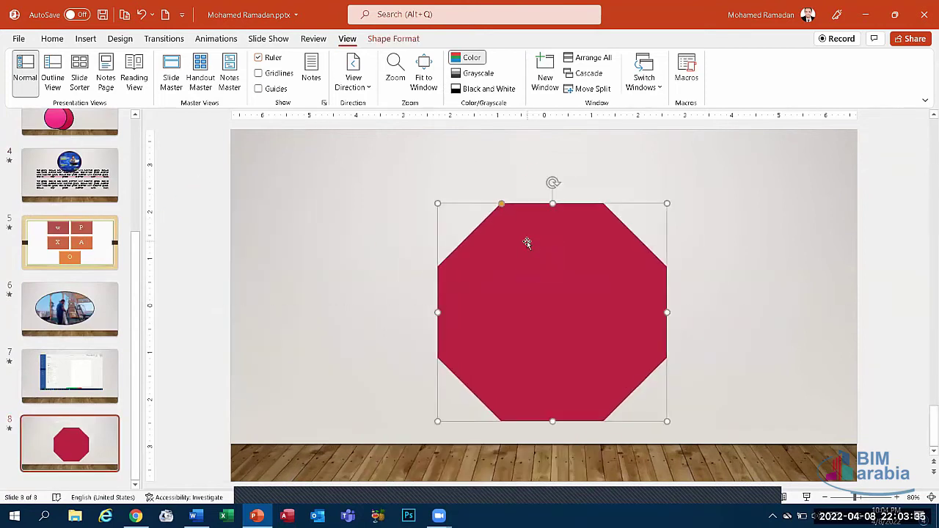
Step: Hide the octagon in the Selection Pane and turn on the centre drawing guides
left_click(402, 41)
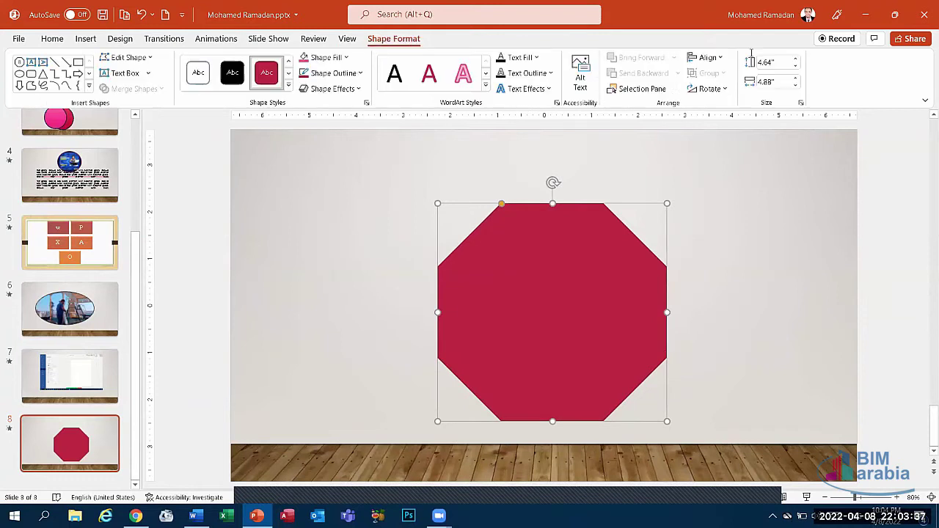
left_click(643, 89)
left_click(909, 167)
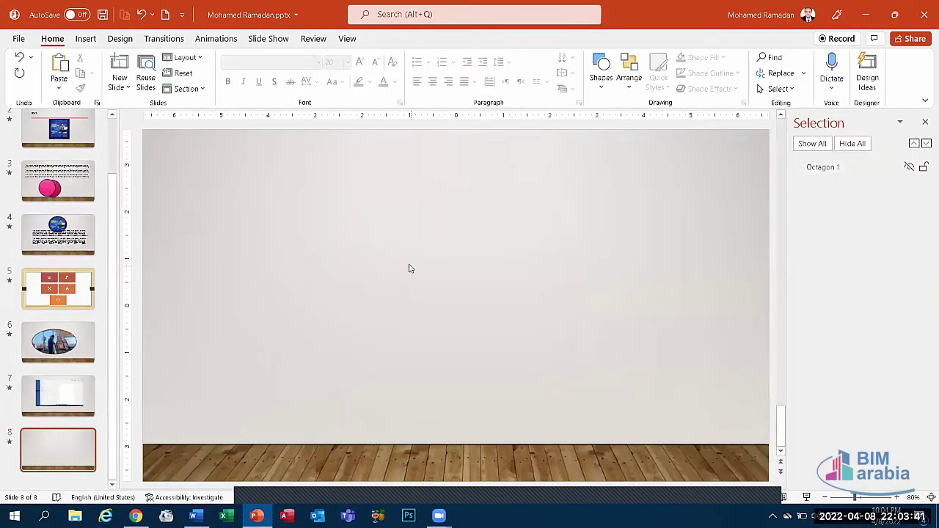
left_click(336, 42)
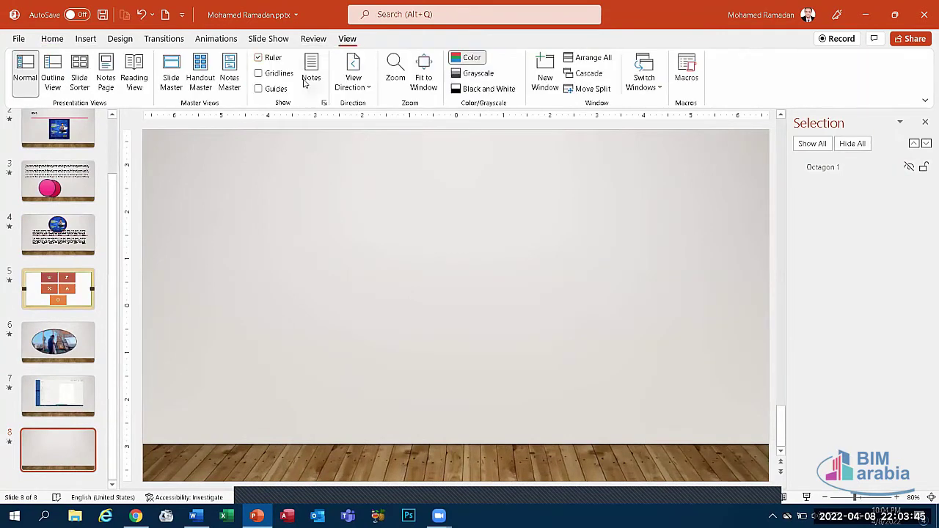
left_click(259, 89)
Step: Unhide Octagon 1, turn off the guides, close the pane, and edit the speaker notes below the slide
left_click(909, 167)
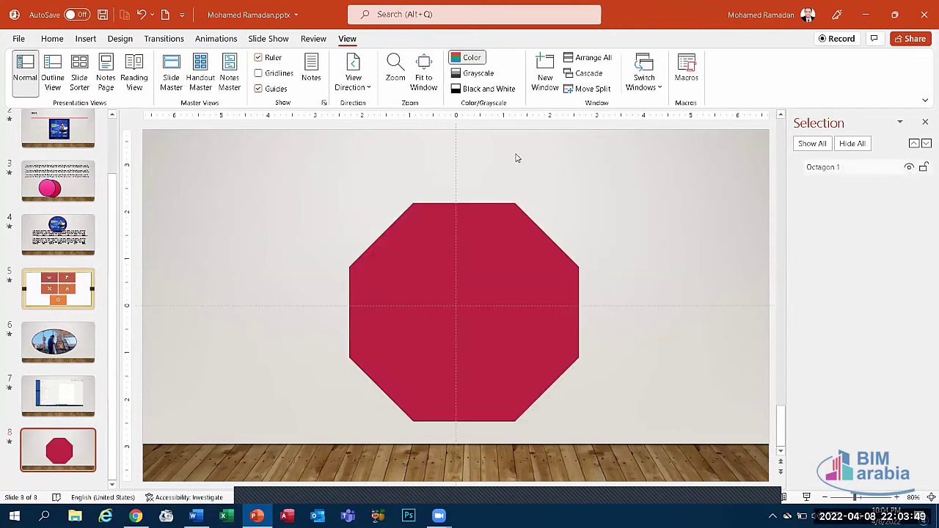
left_click(275, 88)
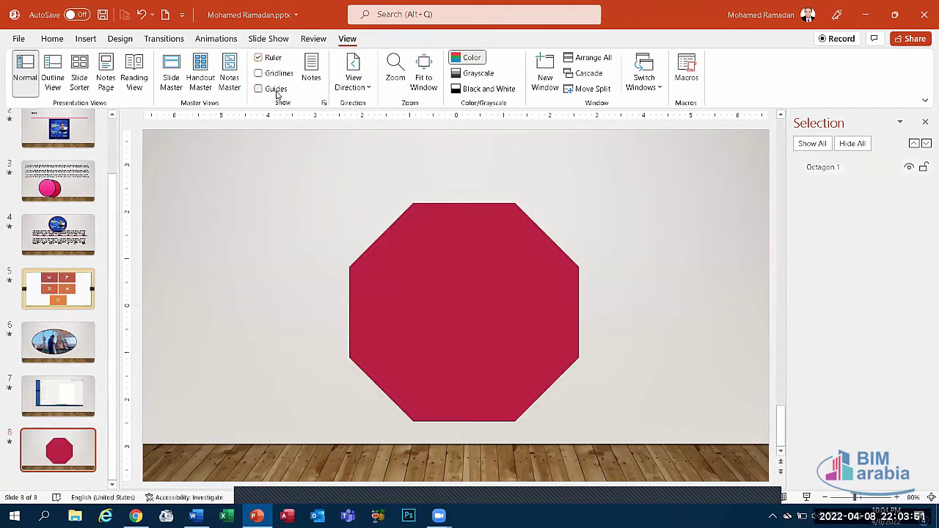
left_click(925, 123)
left_click(320, 76)
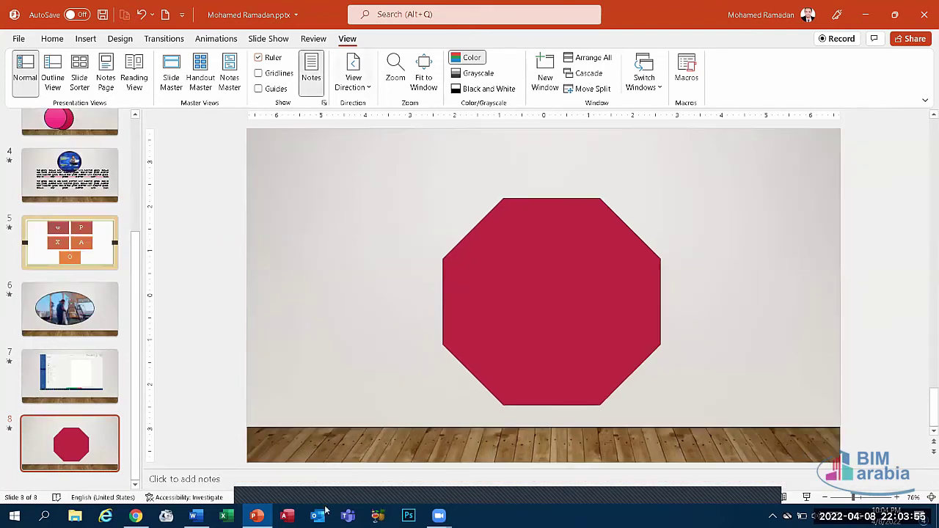
left_click(215, 479)
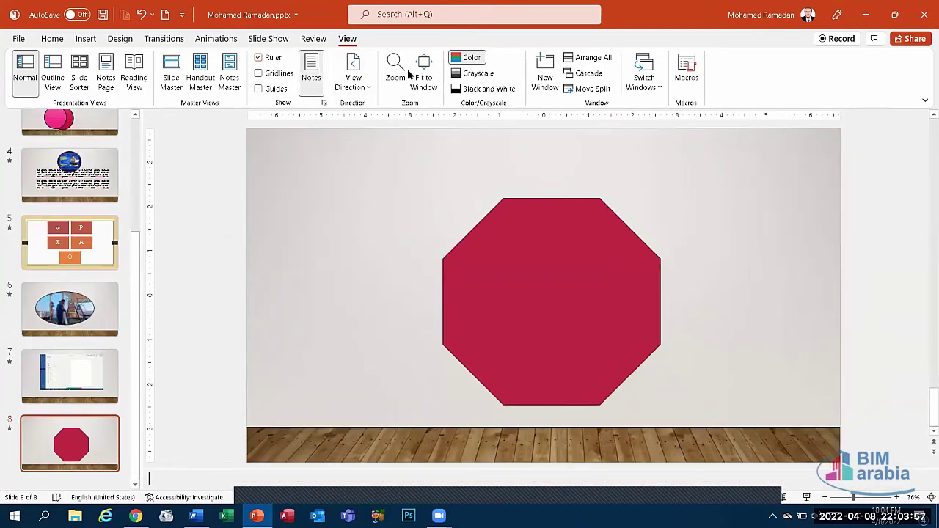
Step: Hide the notes area, flip View Direction to Right-to-Left twice, and finish on Left-to-Right
left_click(311, 63)
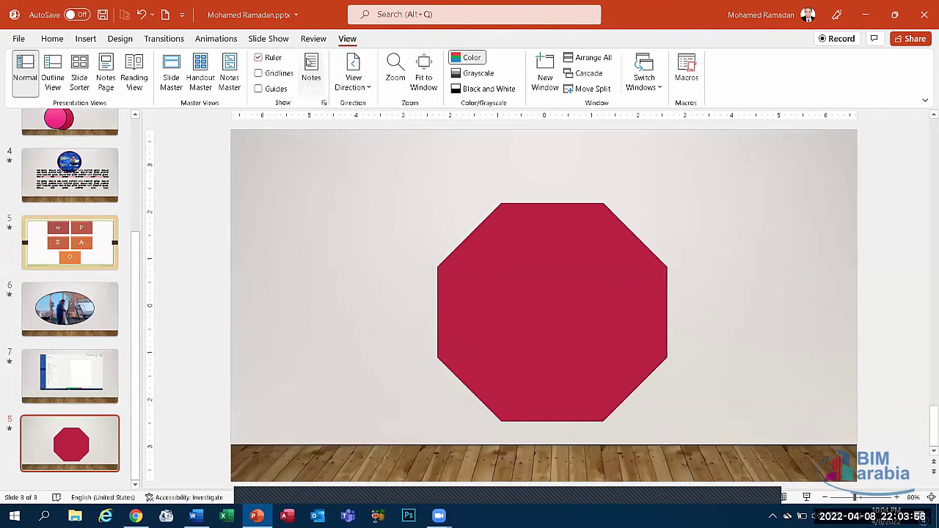
left_click(353, 82)
left_click(371, 124)
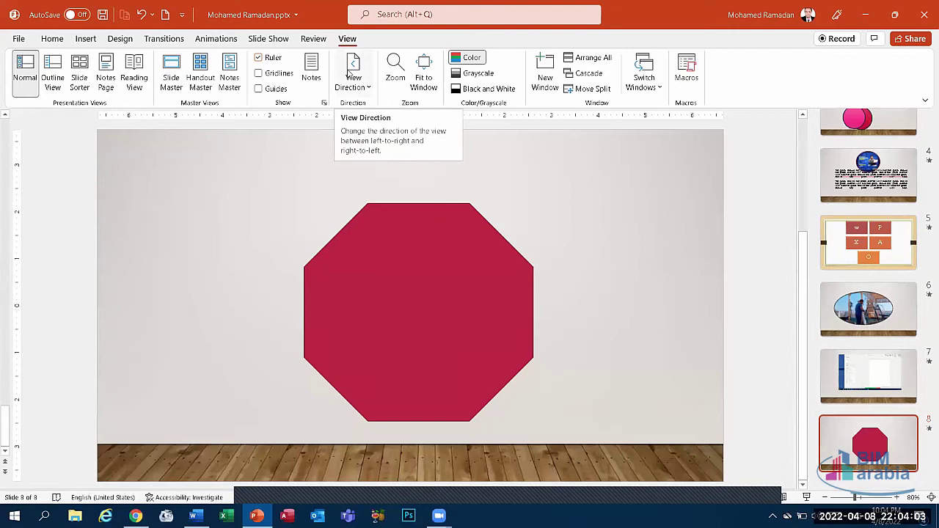
left_click(350, 74)
left_click(375, 107)
left_click(355, 79)
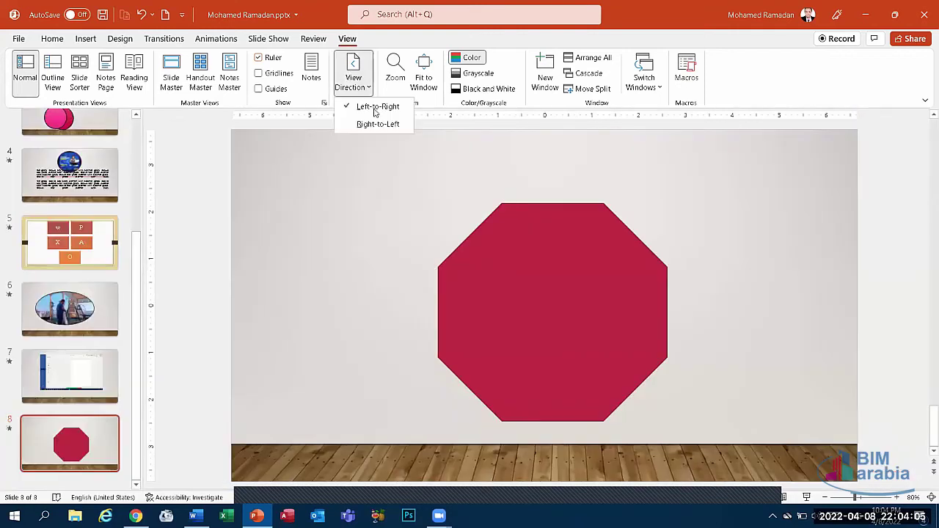
left_click(375, 123)
left_click(358, 83)
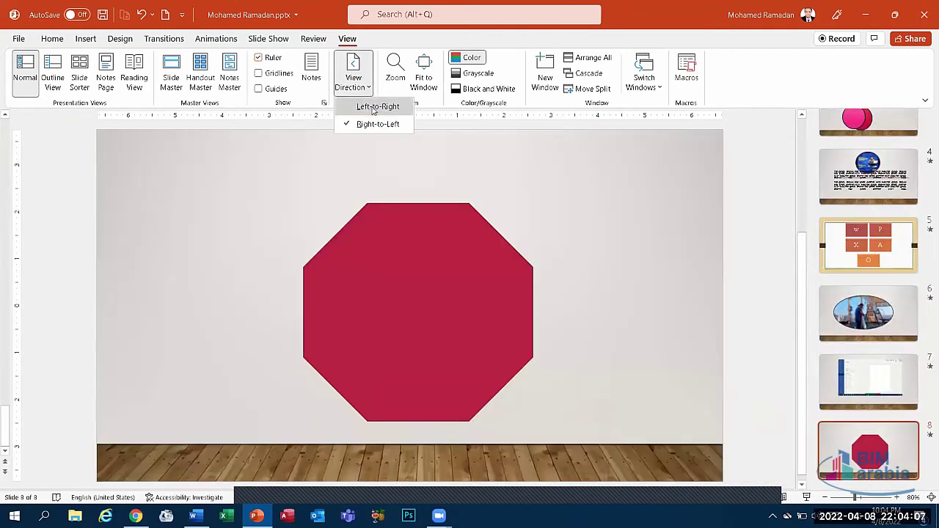
left_click(363, 105)
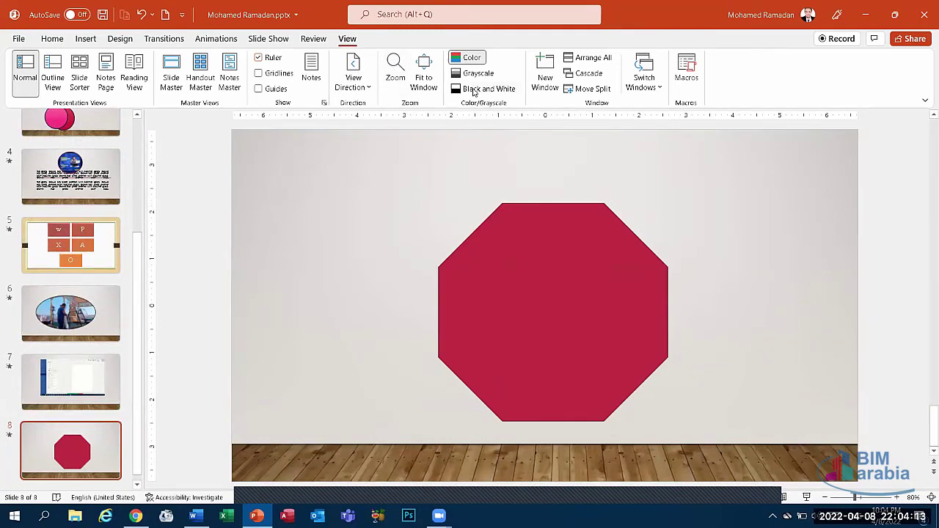
Step: Preview the deck in Black and White on slide 3, then return to Color view
left_click(476, 88)
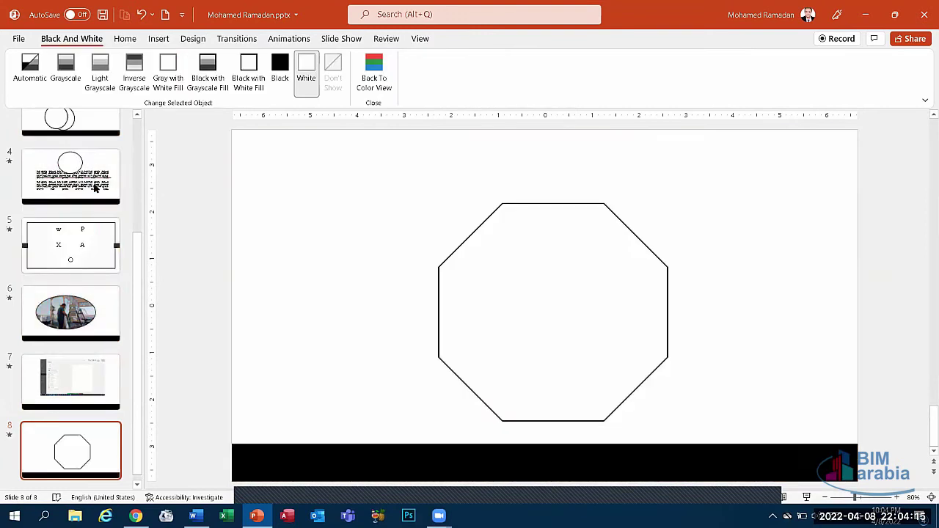
scroll(69, 288, "up", 5)
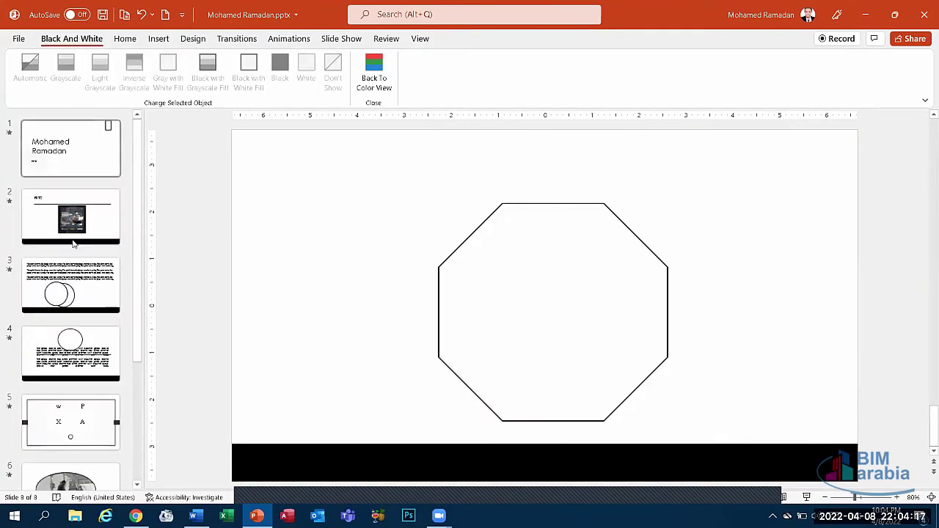
left_click(77, 286)
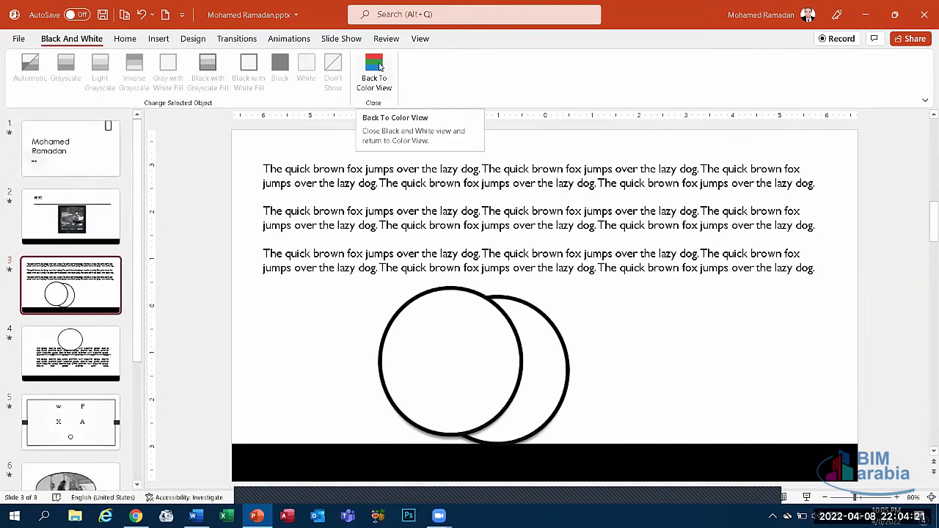
left_click(379, 66)
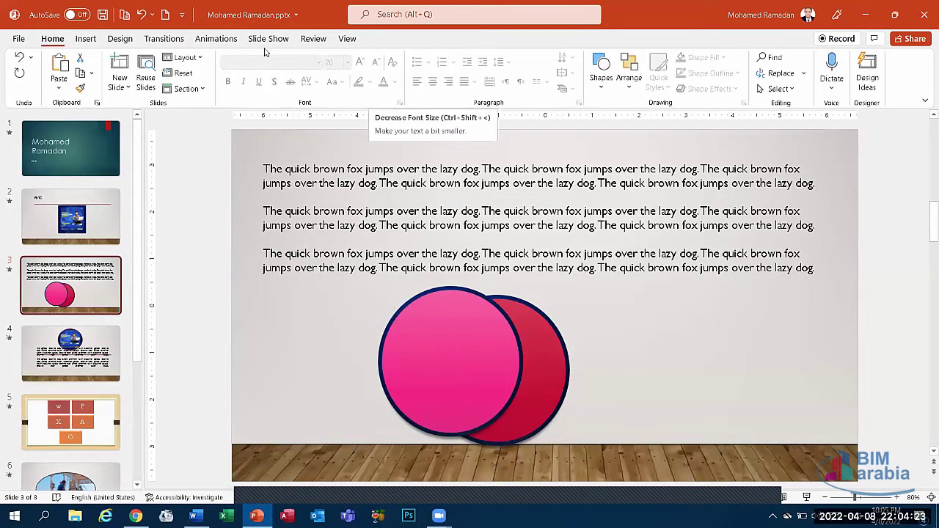
Step: Preview the slides in Grayscale, then switch back to full colour
left_click(347, 38)
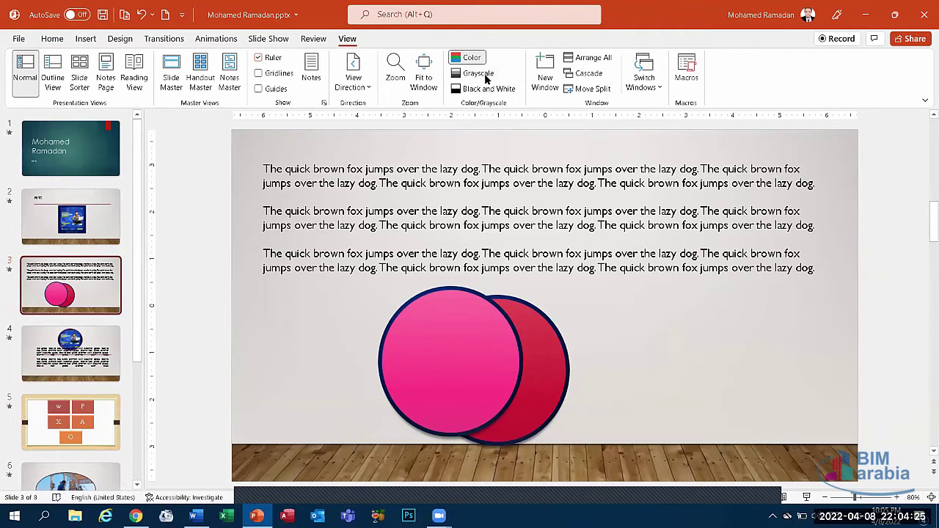
left_click(477, 74)
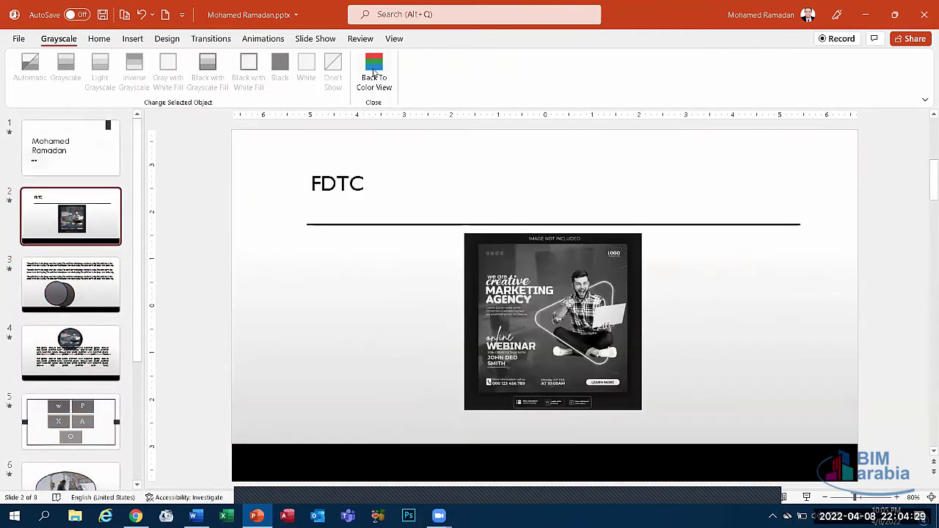
left_click(373, 70)
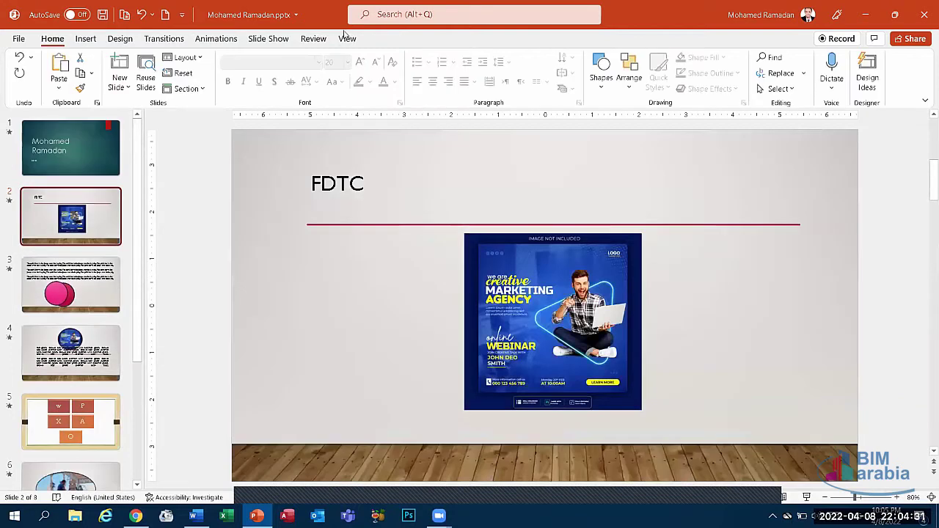
left_click(346, 39)
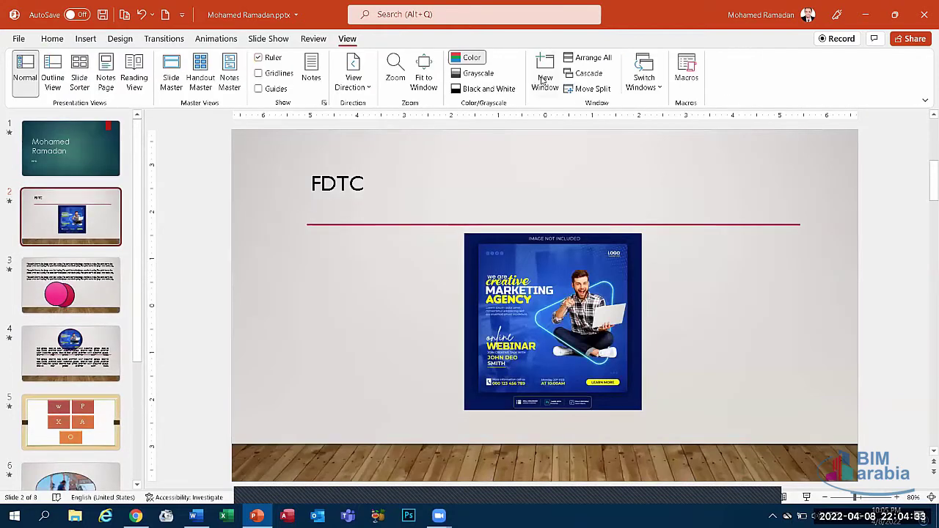
Step: Open a second window of the presentation and tile both windows with Arrange All
left_click(544, 79)
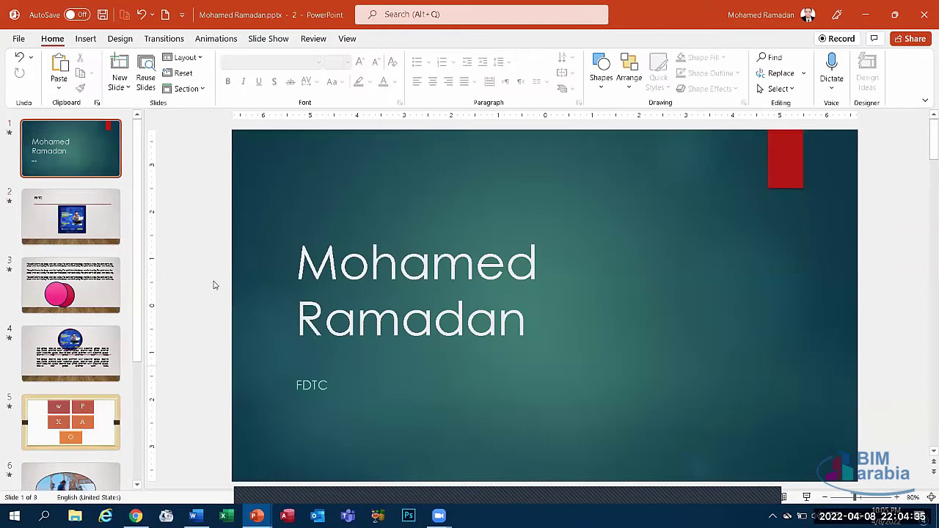
mouse_move(256, 516)
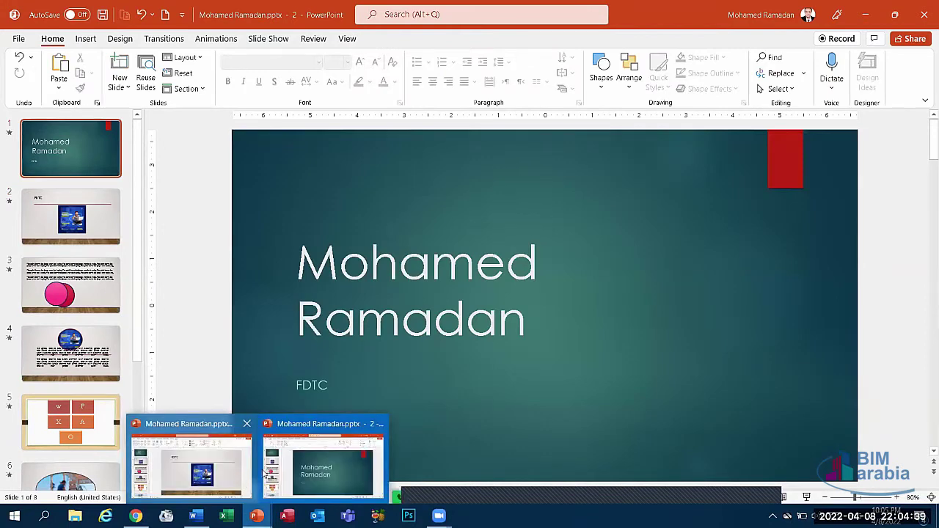
left_click(320, 386)
left_click(348, 39)
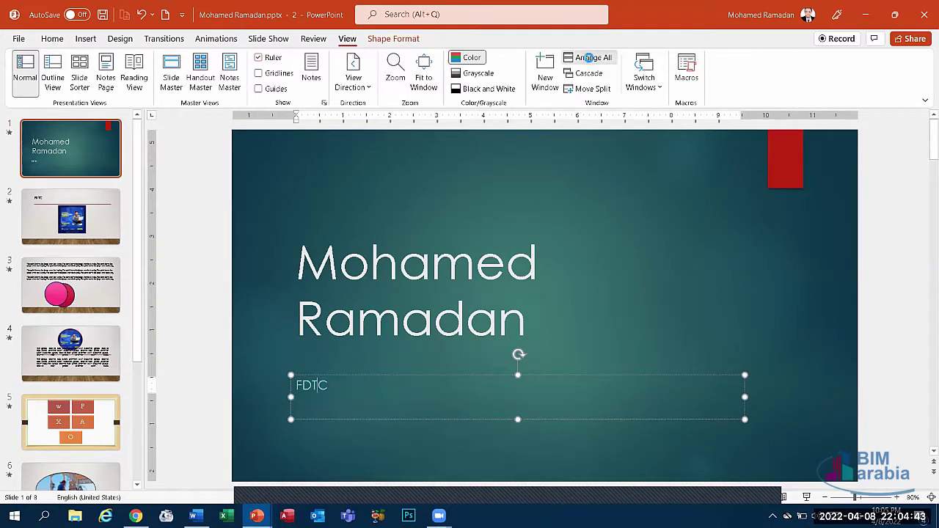
left_click(591, 60)
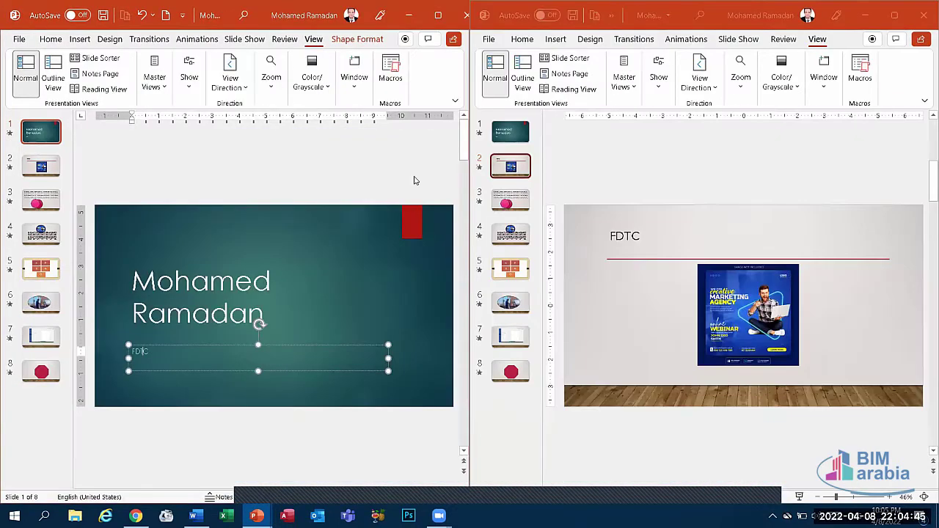
Step: Maximize the right-hand window, then bring the slide 1 window forward and maximize it
left_click(888, 19)
left_click(893, 15)
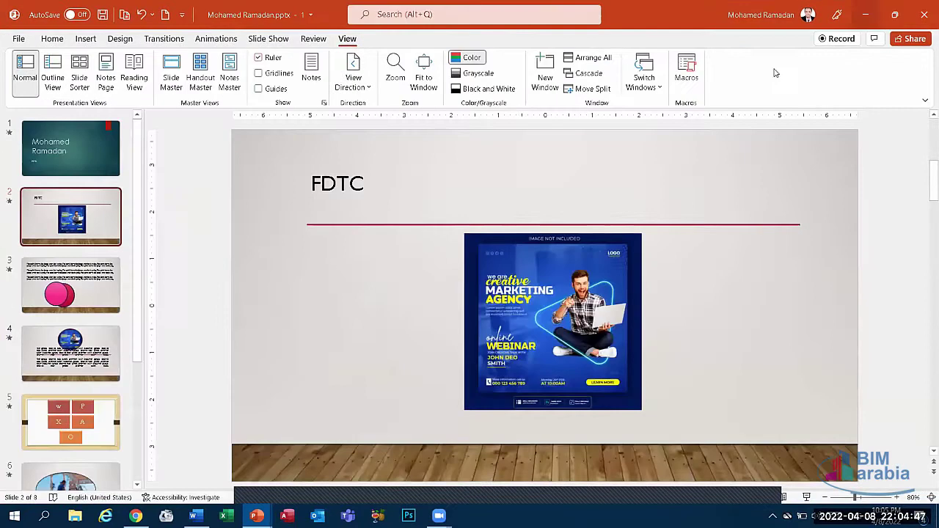
mouse_move(256, 516)
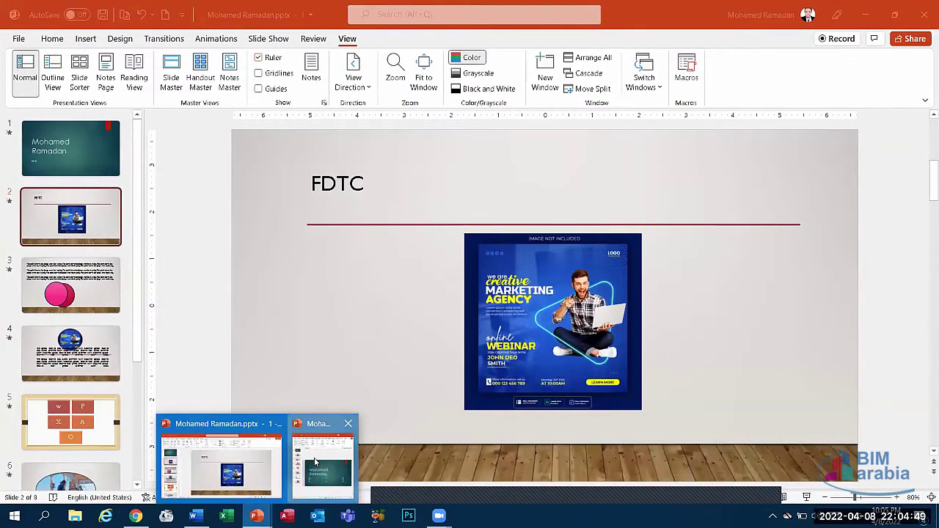
left_click(310, 462)
left_click(425, 14)
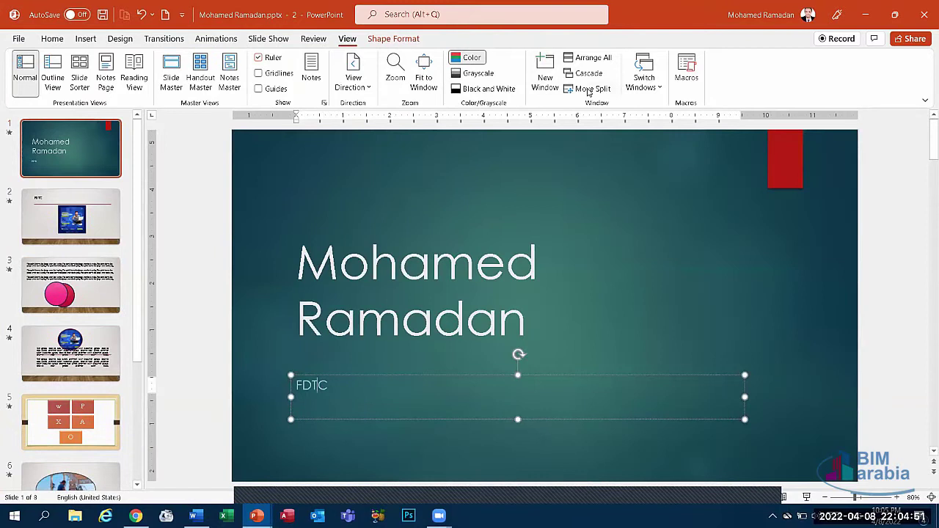
Step: Cascade the windows, then bring window 1 forward from the taskbar and maximize it
left_click(589, 75)
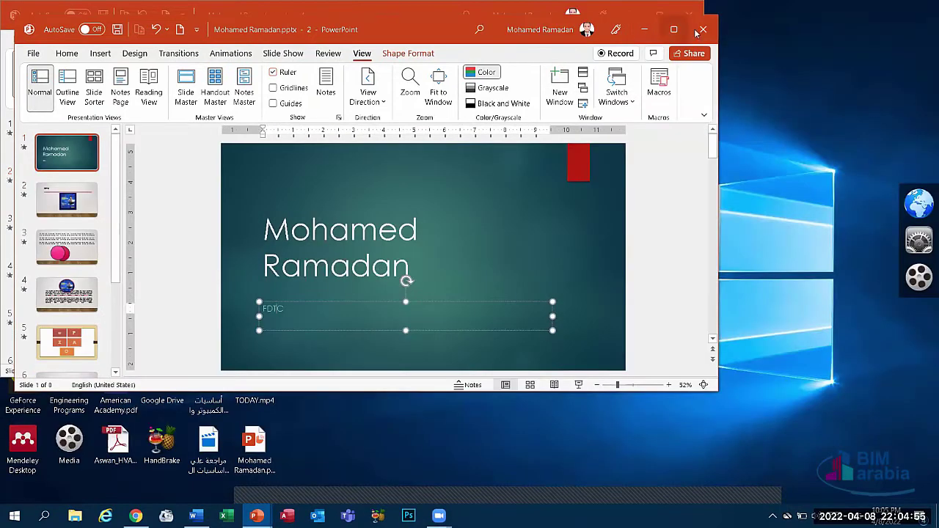
left_click(673, 31)
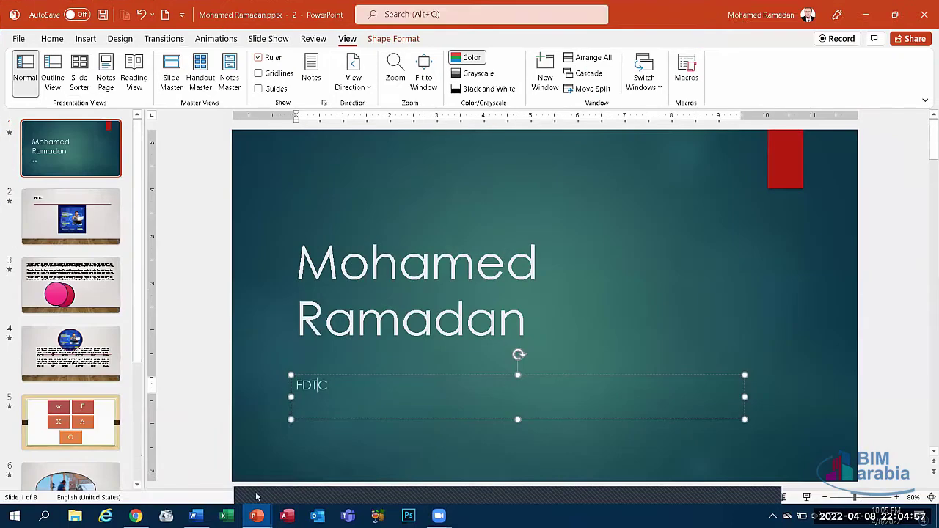
left_click(256, 516)
left_click(225, 466)
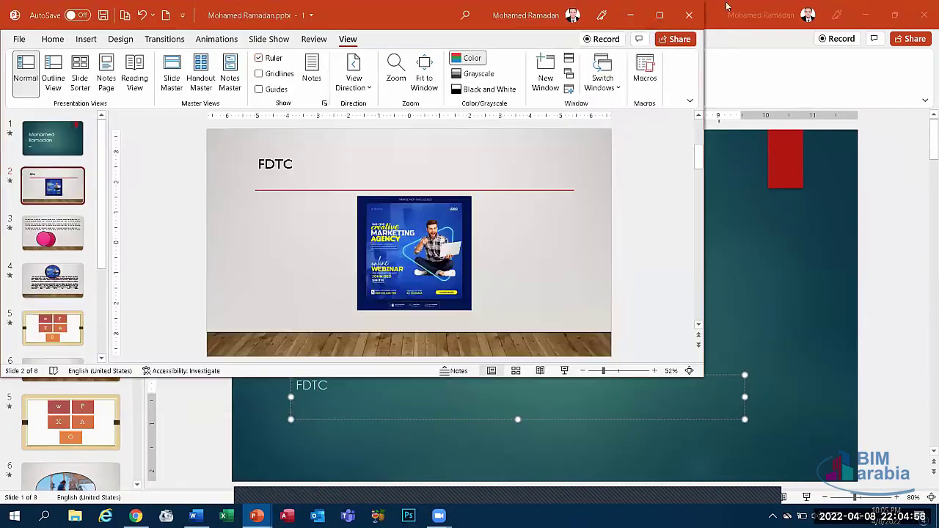
left_click(656, 15)
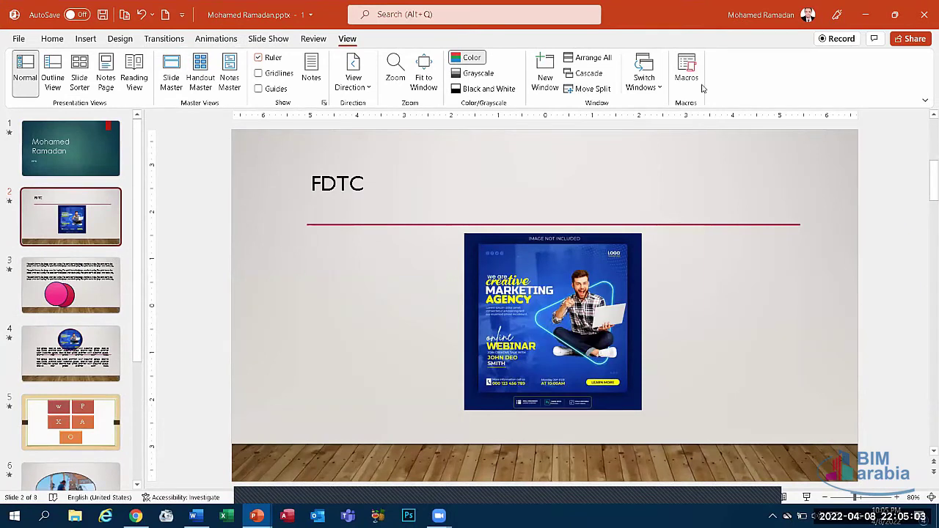
Step: Check the open windows under Switch Windows, browse Review, Insert and Home, and select slide 2's webinar picture
left_click(636, 86)
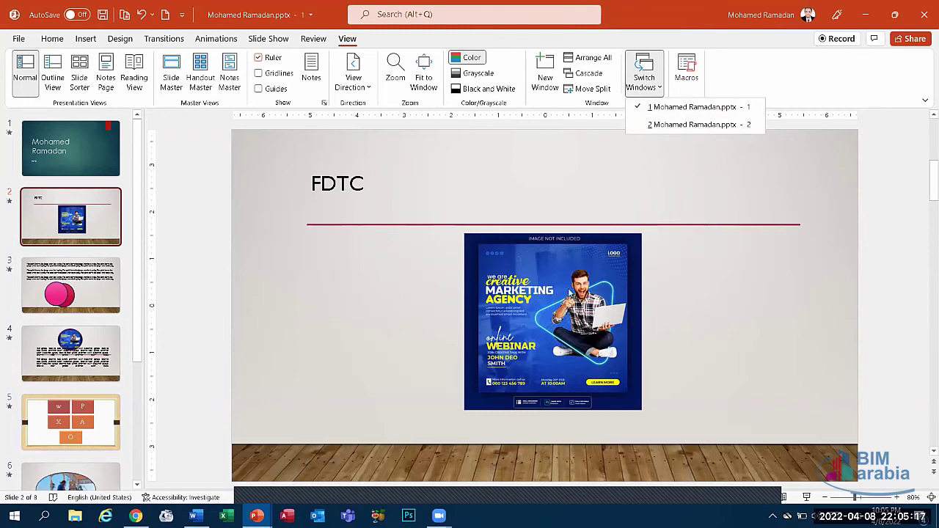
left_click(323, 42)
left_click(321, 41)
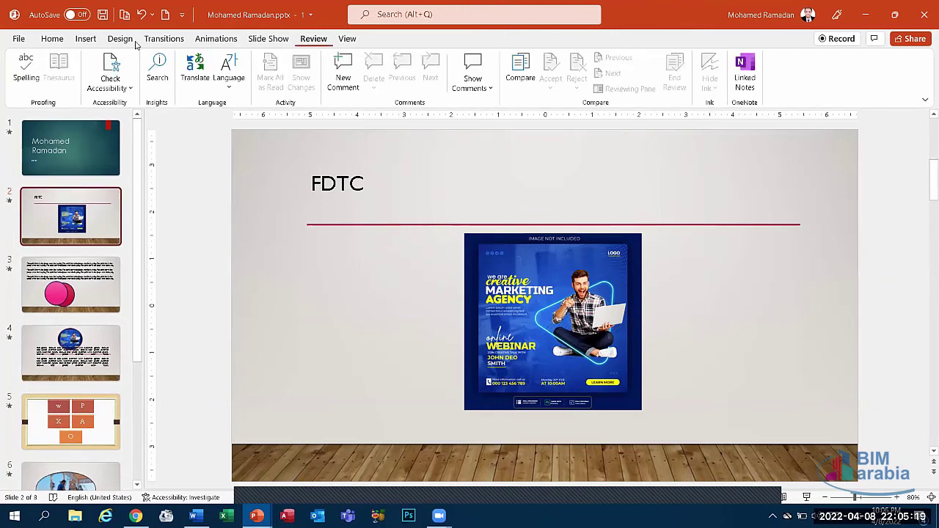
left_click(86, 38)
left_click(52, 38)
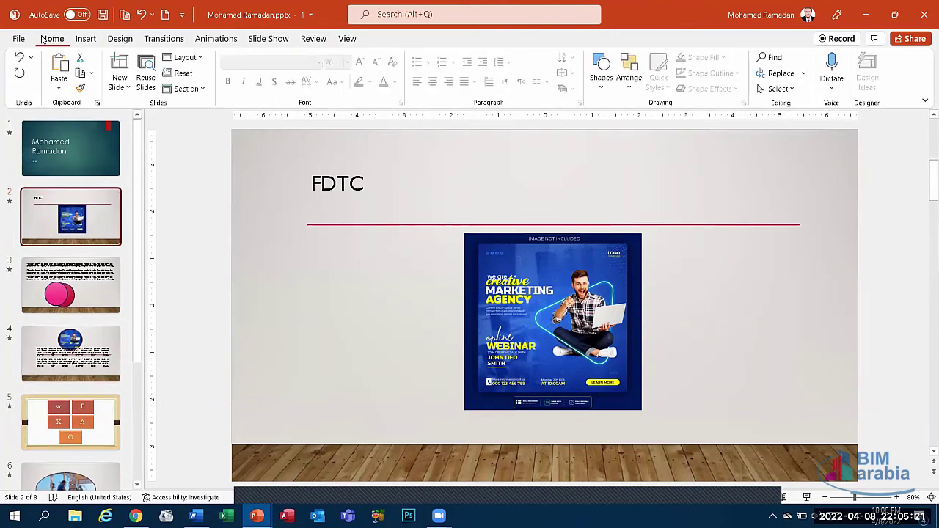
left_click(540, 403)
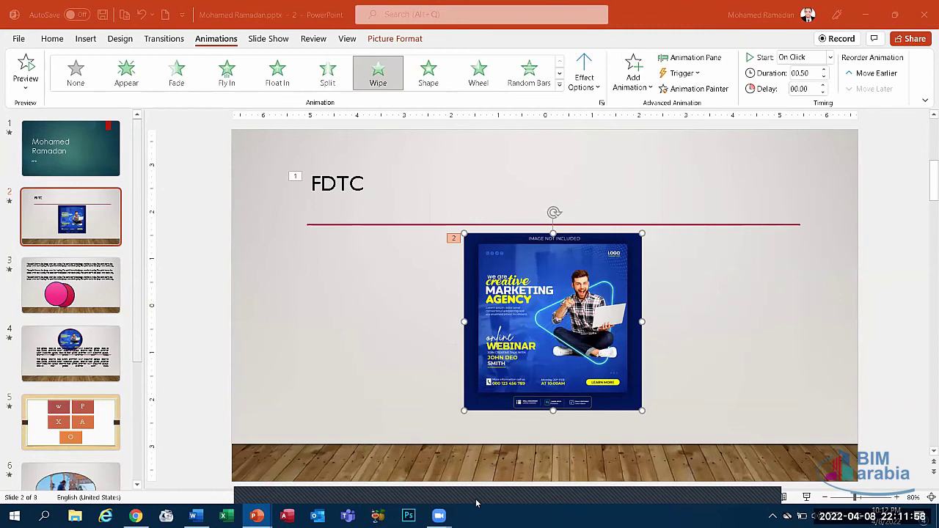
Step: On the Language page of PowerPoint Options, select Arabic and Match Microsoft Windows among the display languages
left_click(24, 37)
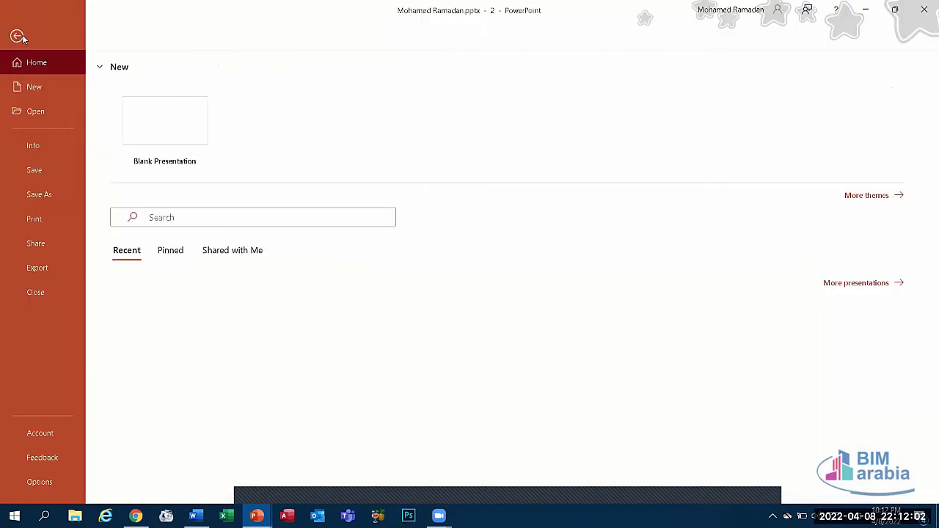
left_click(65, 482)
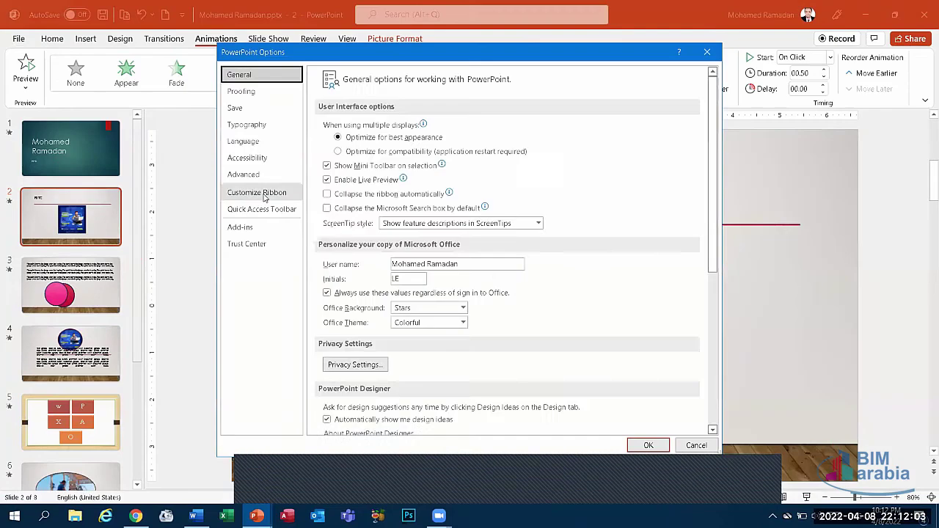
left_click(252, 142)
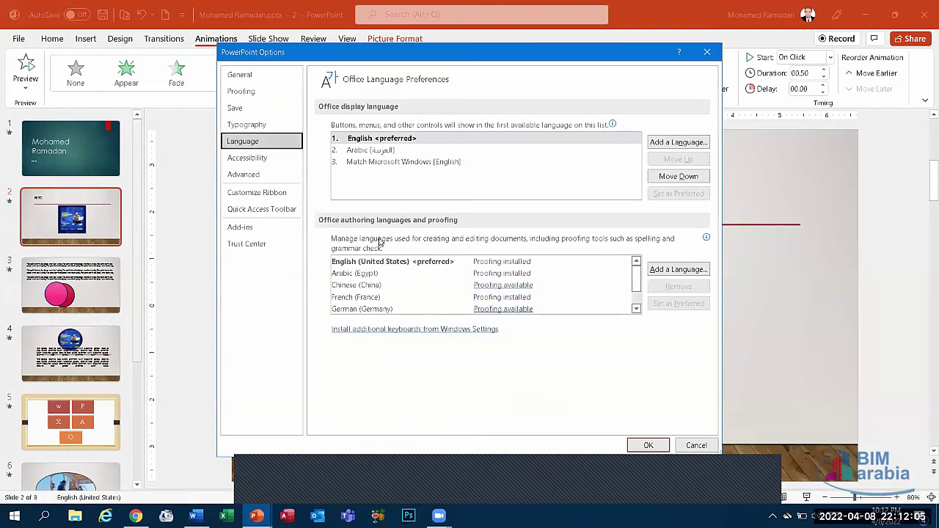
left_click(360, 152)
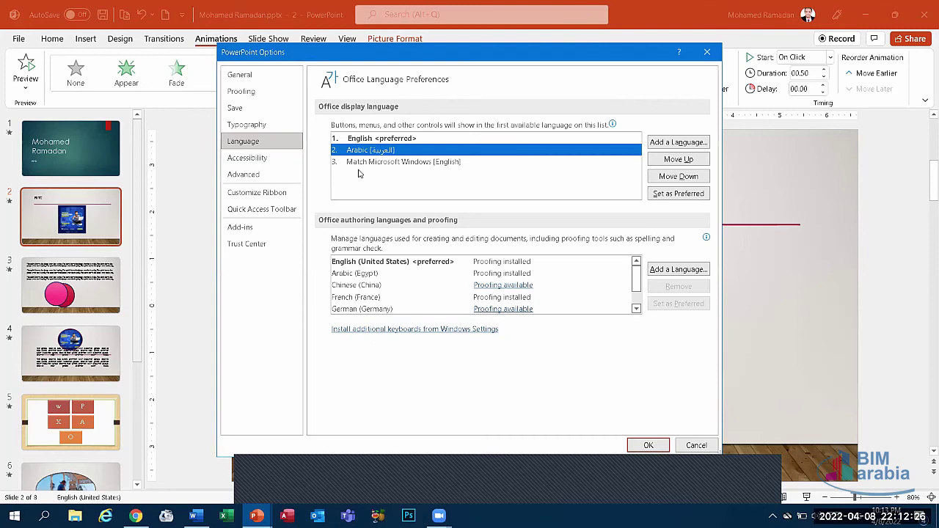
left_click(371, 163)
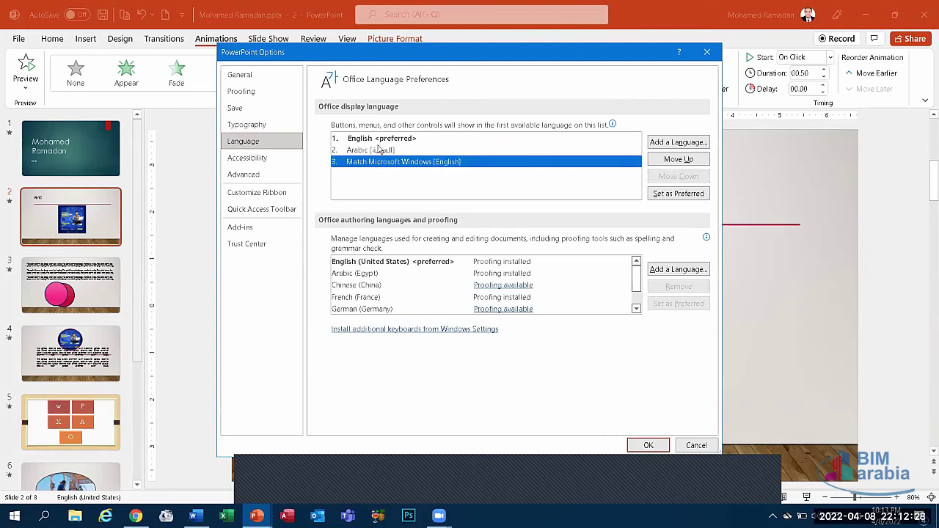
left_click(380, 150)
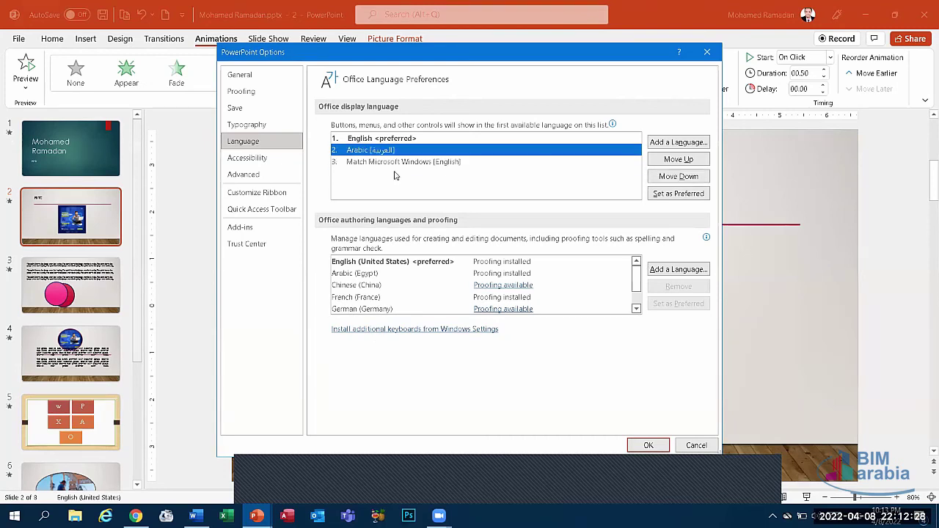
left_click(503, 482)
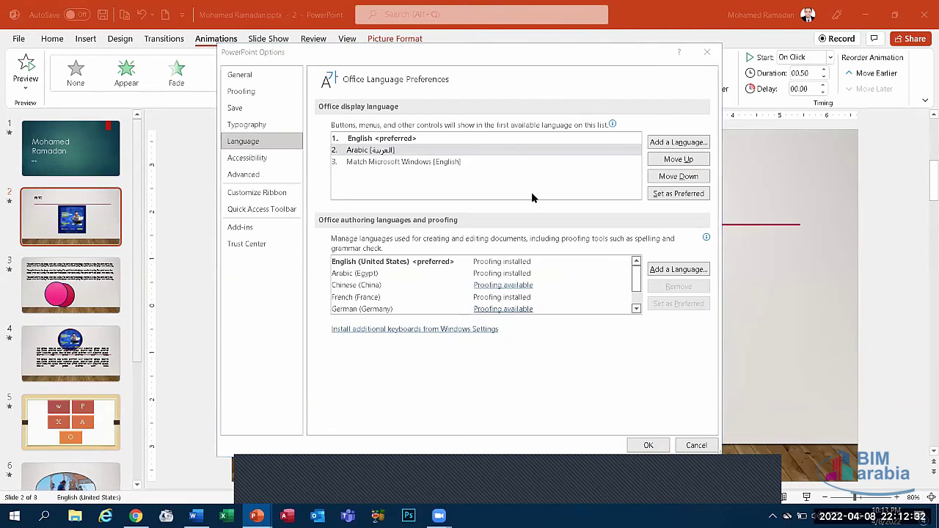